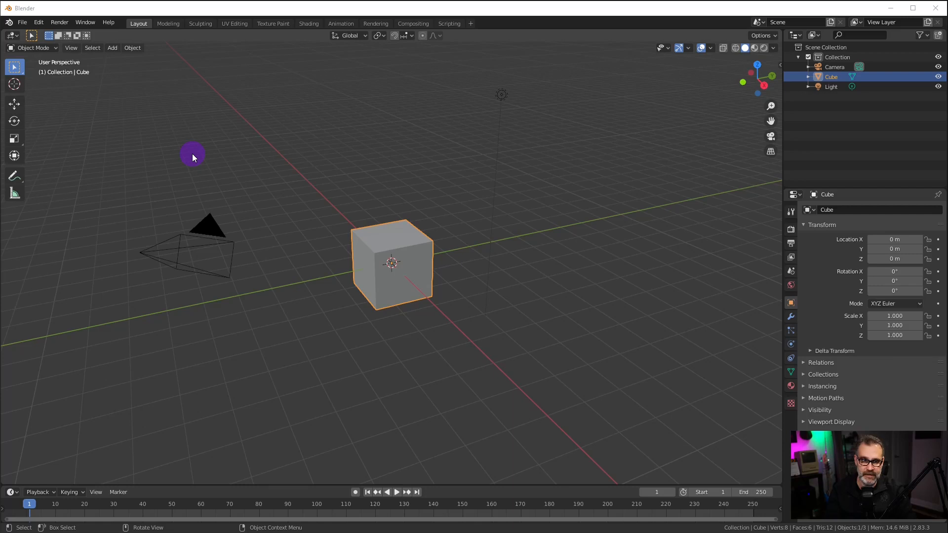
Set the viewport to the top orthographic view.
key("KP_7")
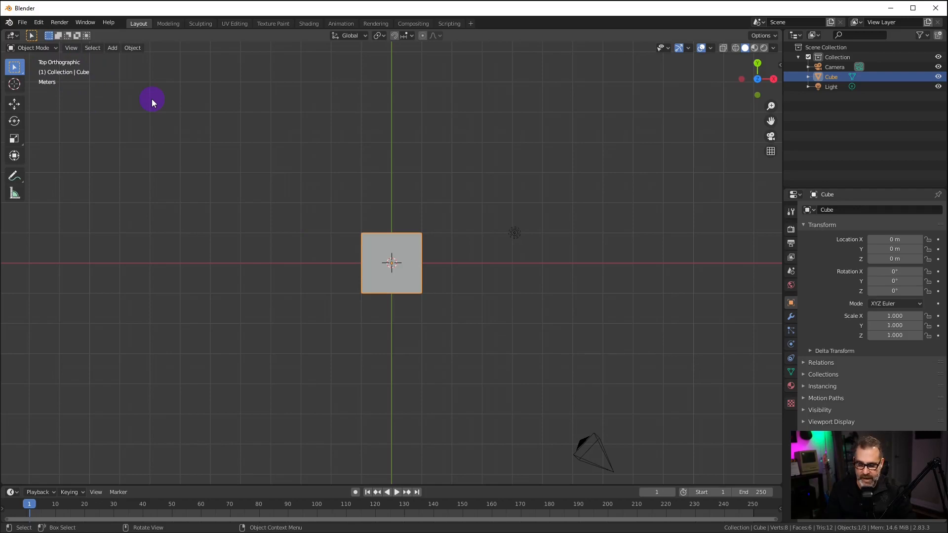
key("KP_5")
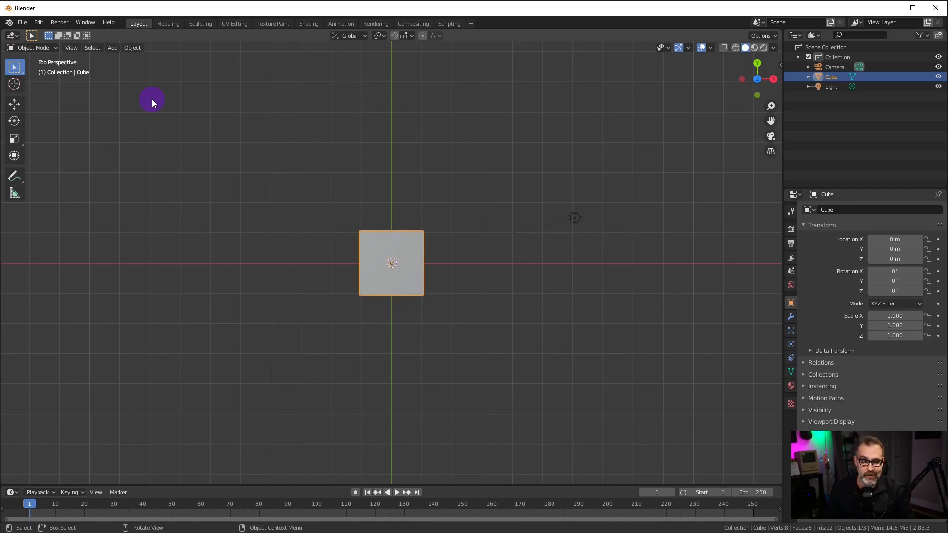
key("KP_5")
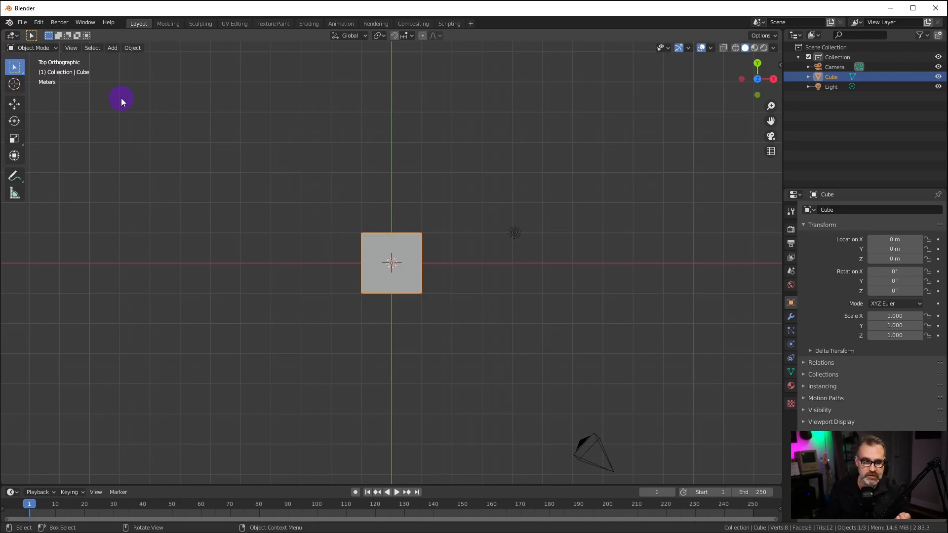
key("KP_5")
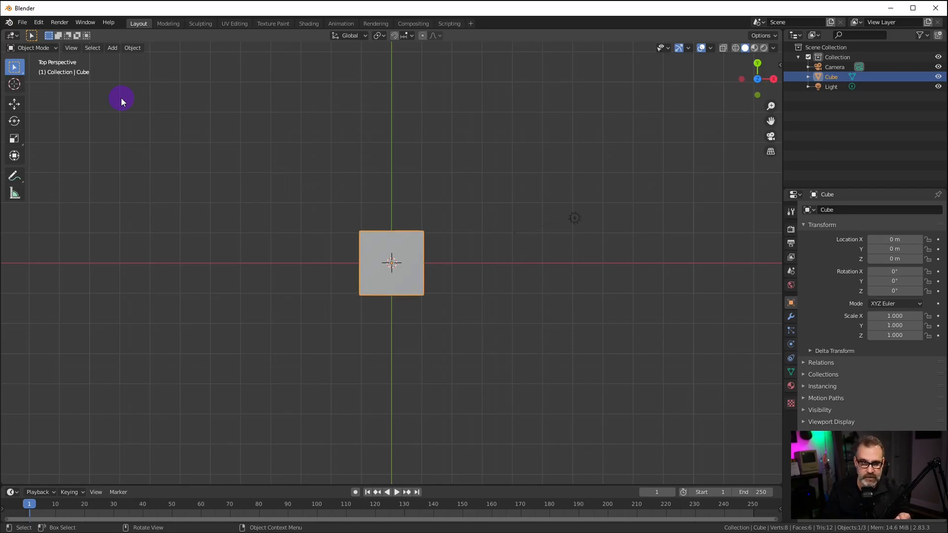
key("KP_5")
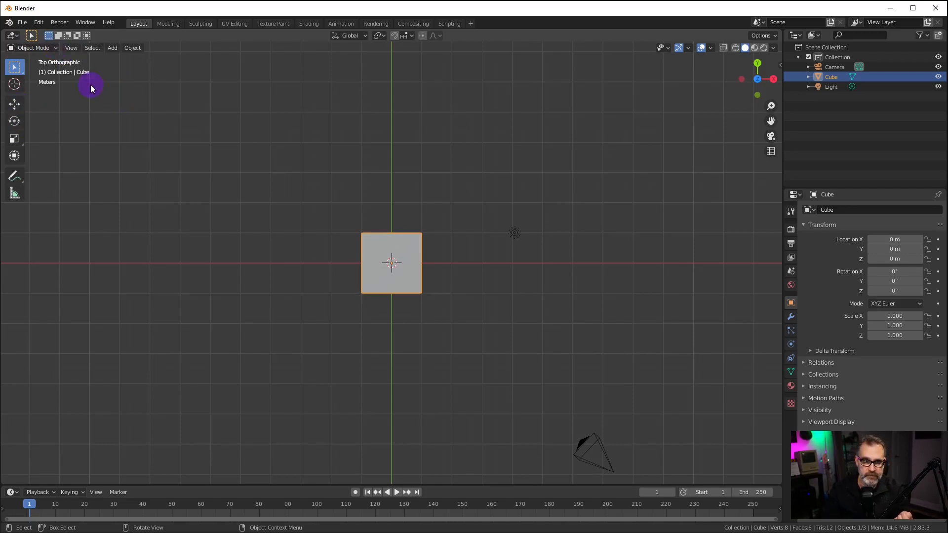
Load hand.jpg from the Desktop as a reference image in the top view.
left_click(114, 47)
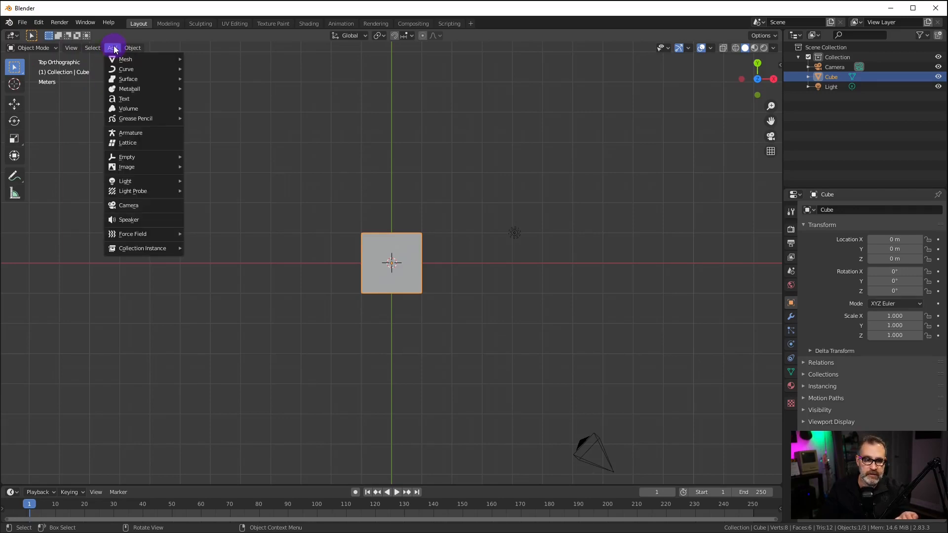
mouse_move(140, 171)
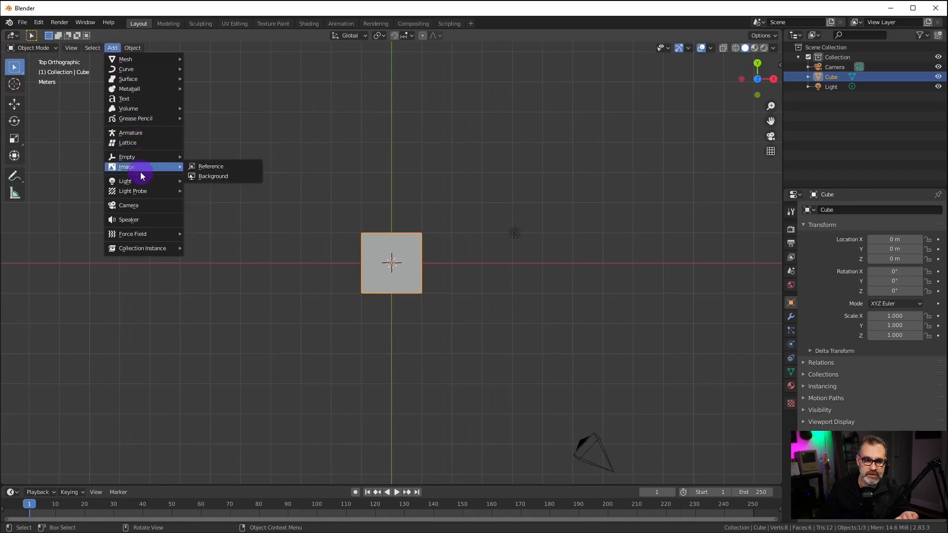
left_click(218, 166)
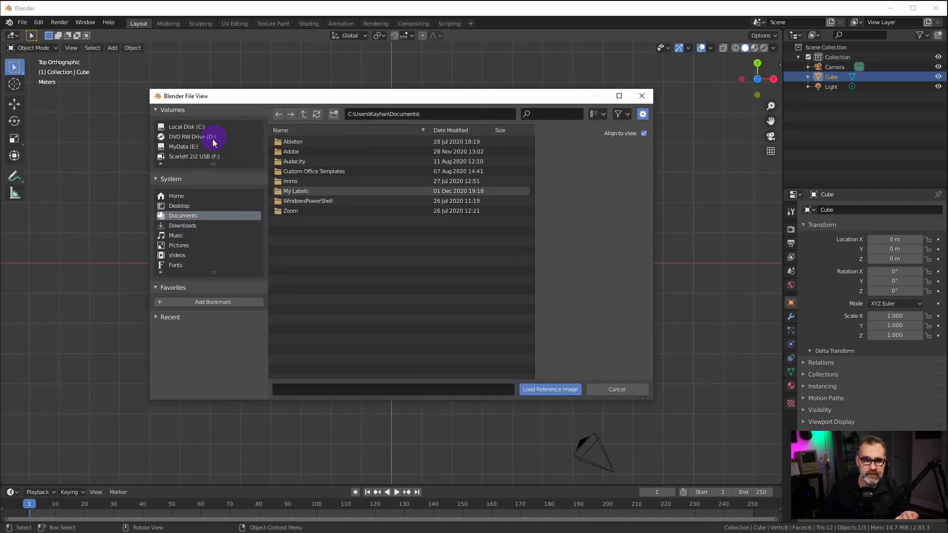
left_click(174, 203)
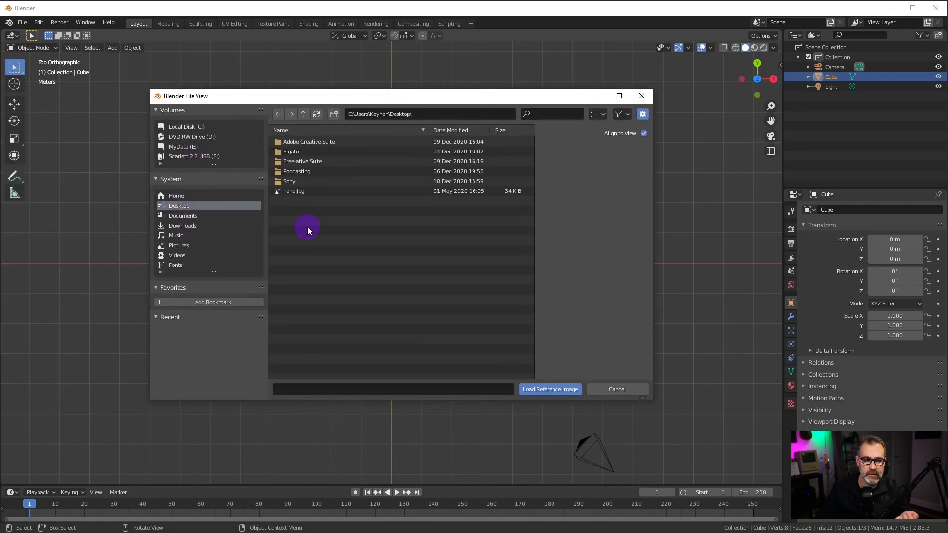
left_click(292, 191)
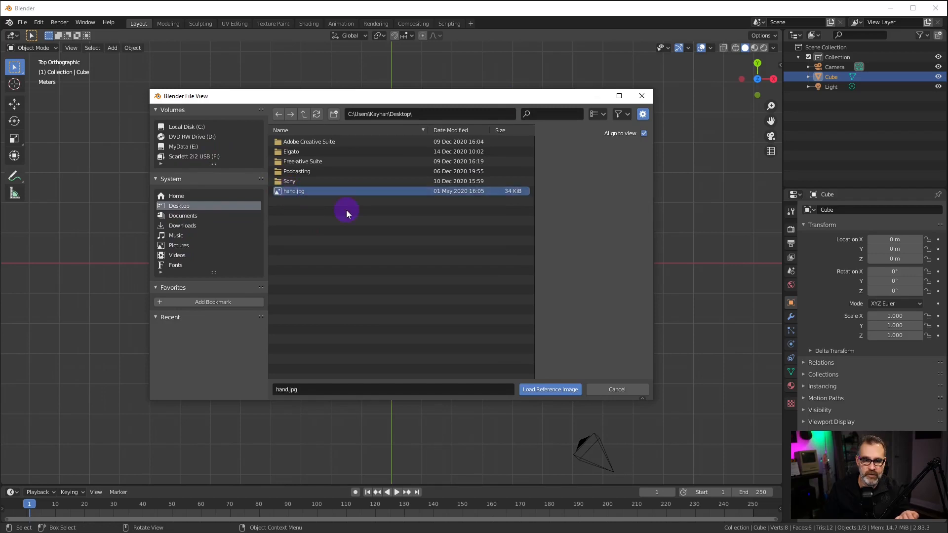
left_click(556, 390)
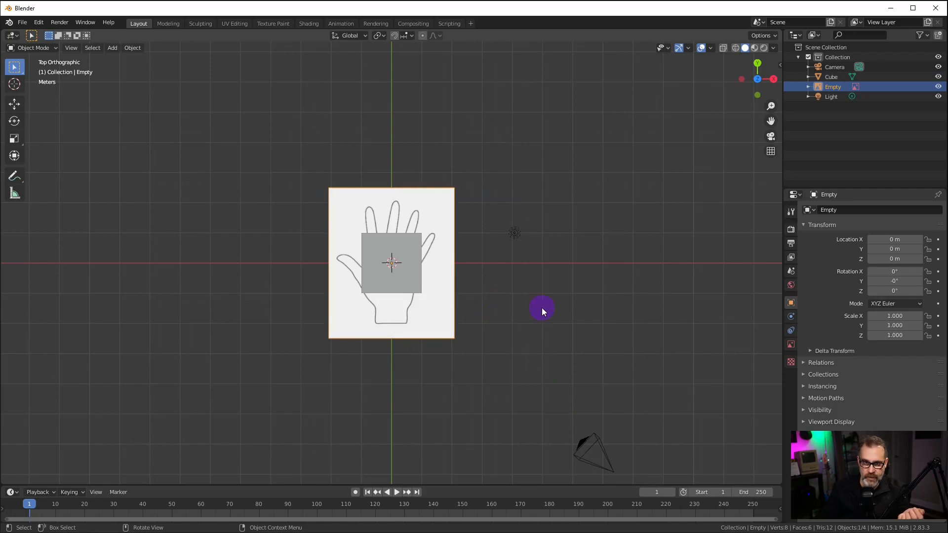
Scale the cube down uniformly to about 0.251 so it is roughly one finger wide on the hand reference.
scroll(496, 306, "up", 1)
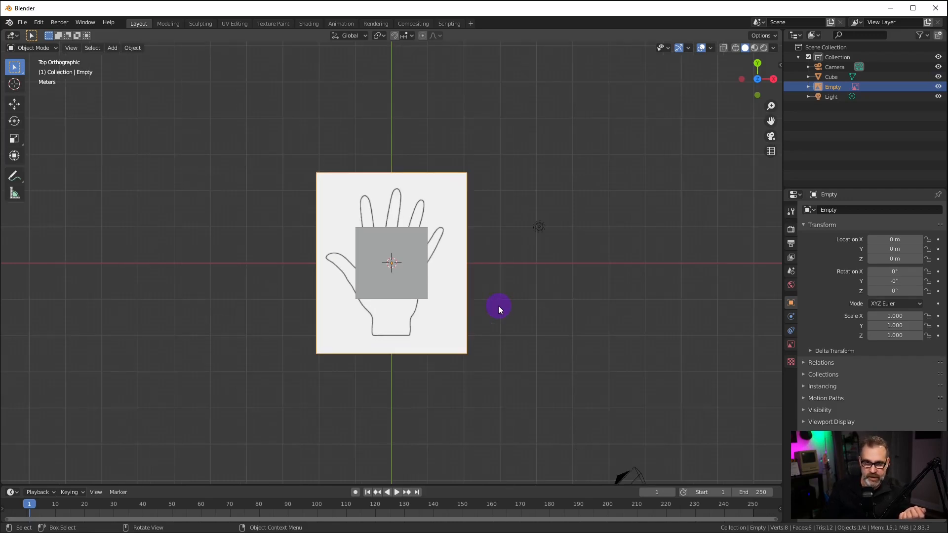
scroll(504, 305, "up", 1)
scroll(505, 304, "up", 3)
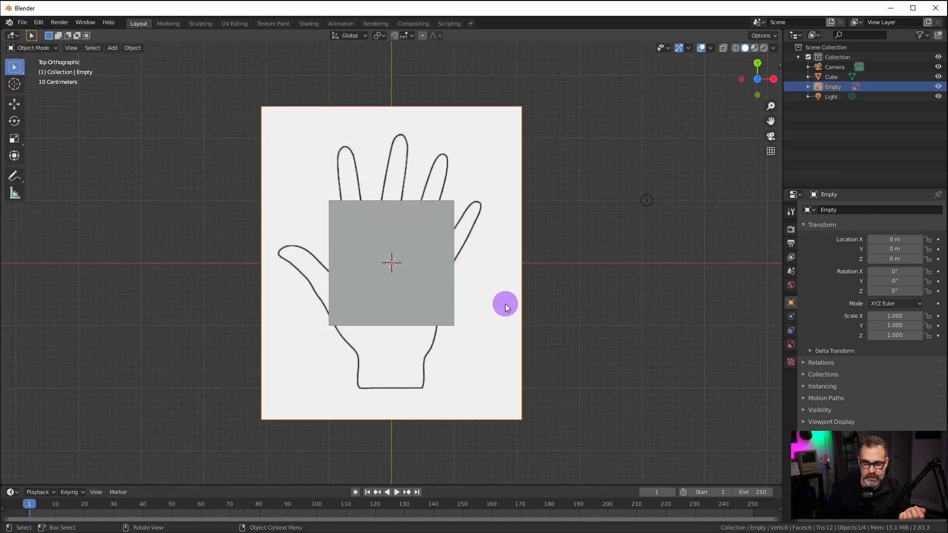
scroll(505, 304, "up", 1)
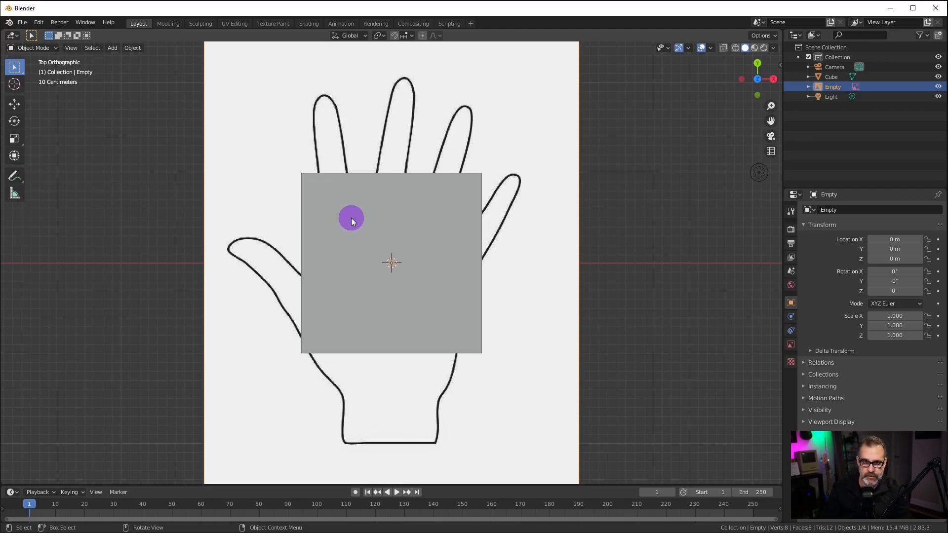
left_click(348, 217)
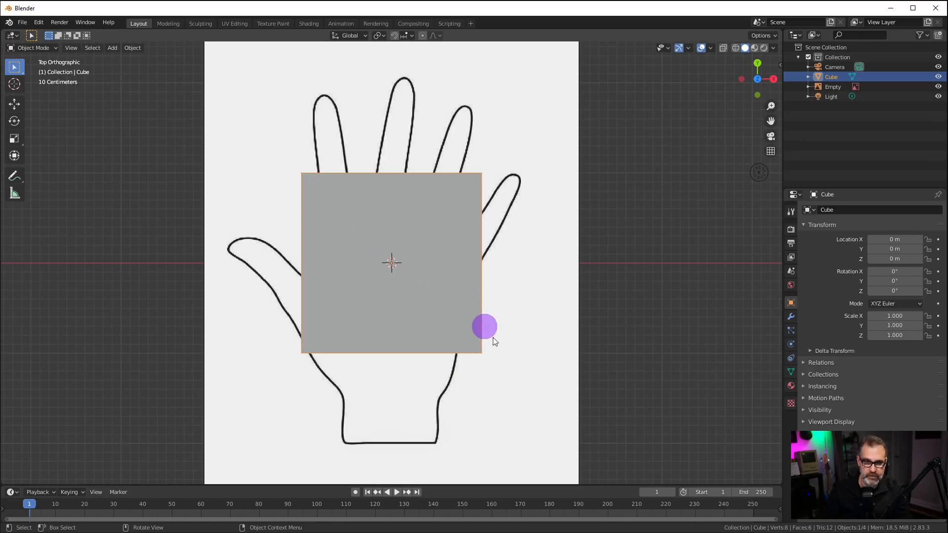
key("s")
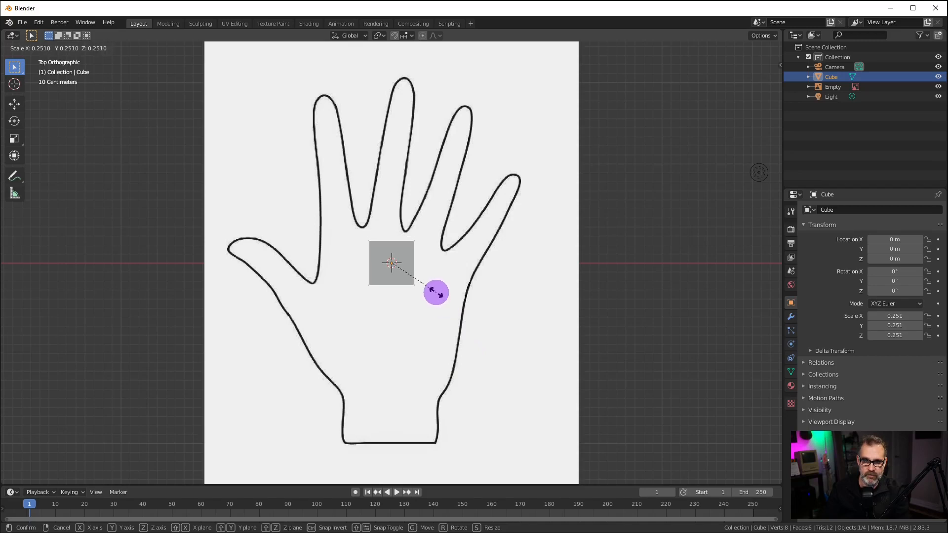
left_click(436, 293)
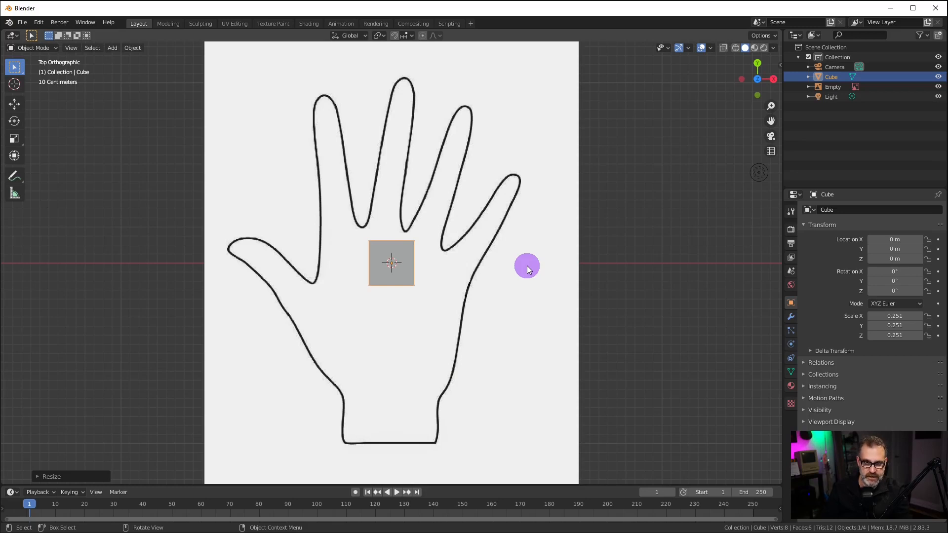
Move the cube to the base of the index finger, at about X -0.553 m and Y 0.142 m.
key("g")
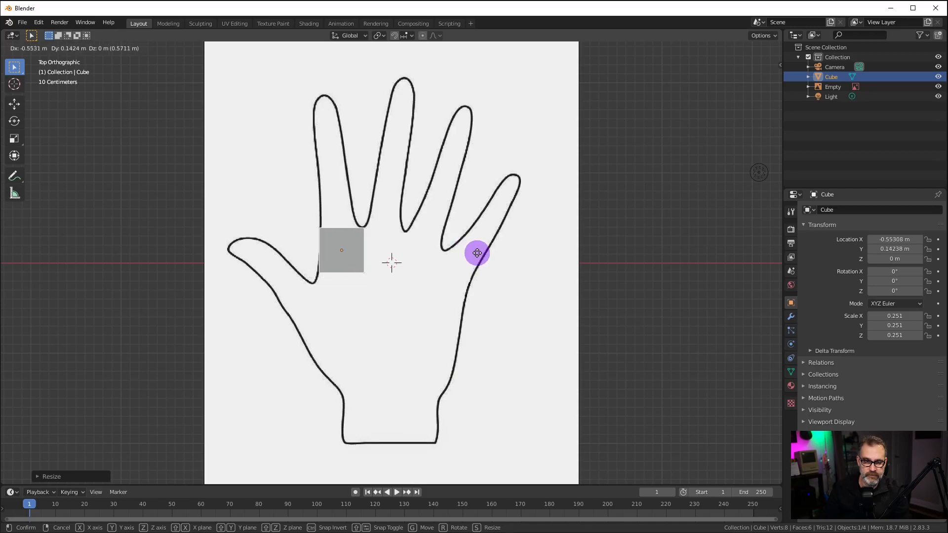
left_click(477, 253)
left_click(430, 262)
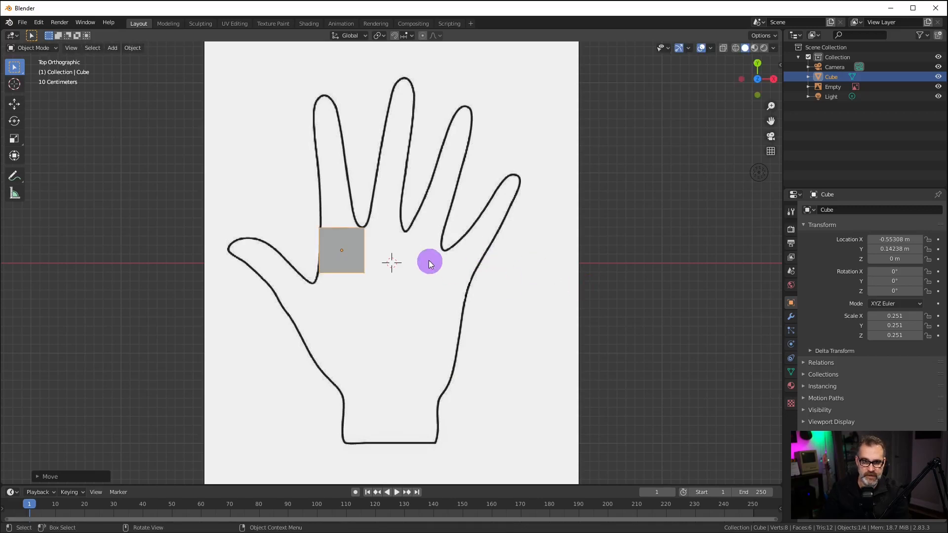
left_click(333, 245)
Enter Edit Mode on the cube and switch the viewport shading to Wireframe.
scroll(336, 245, "up", 2)
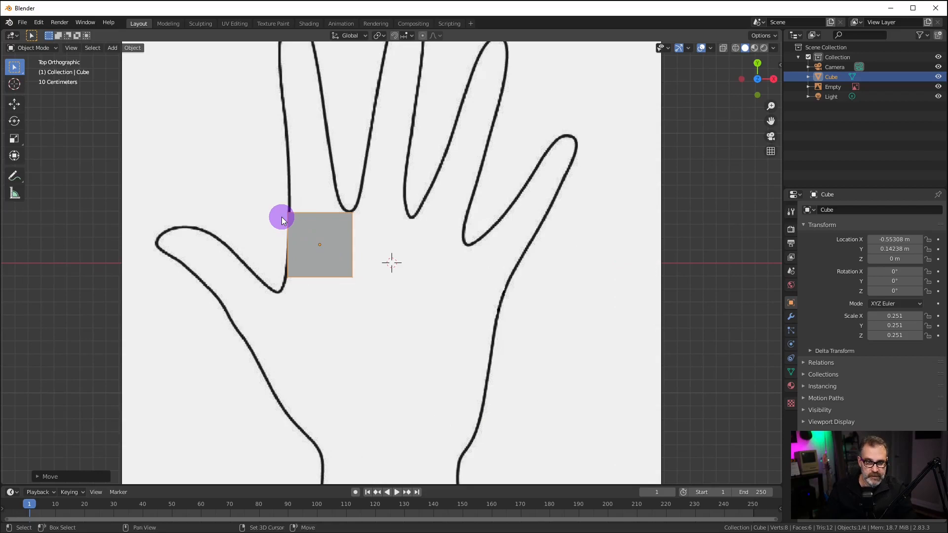
mouse_move(282, 218)
middle_mouse_down("shift")
mouse_move(422, 248)
mouse_move(371, 248)
middle_mouse_up("shift")
scroll(464, 269, "up", 2)
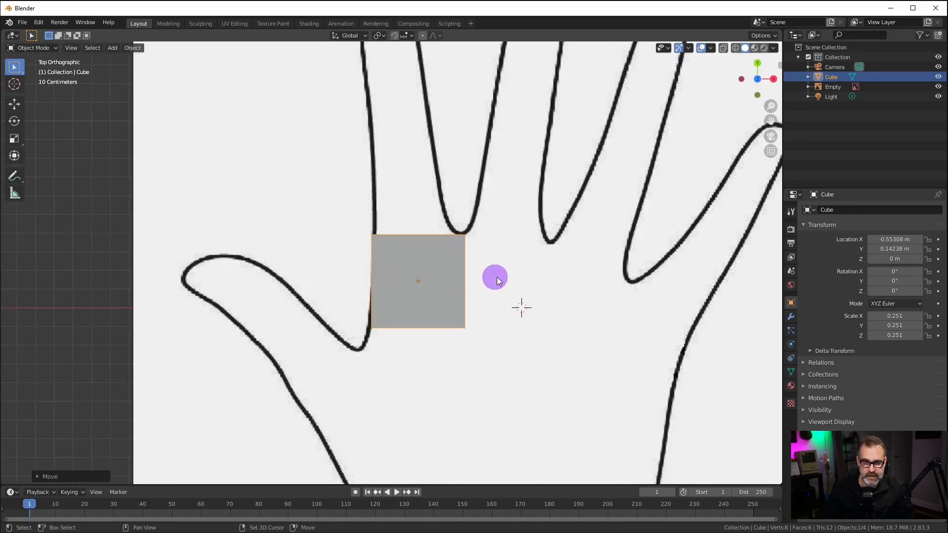
middle_click_drag(552, 257, 567, 328, "shift")
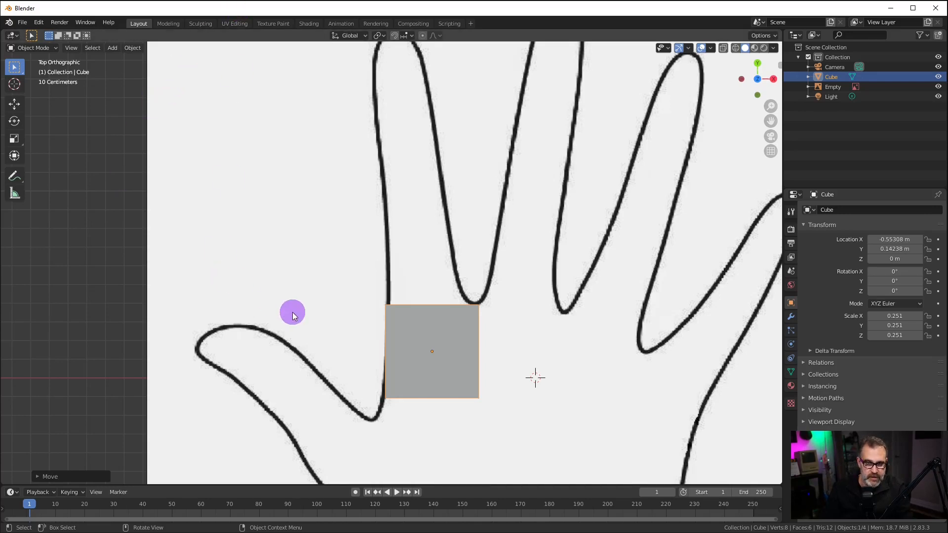
key("Tab")
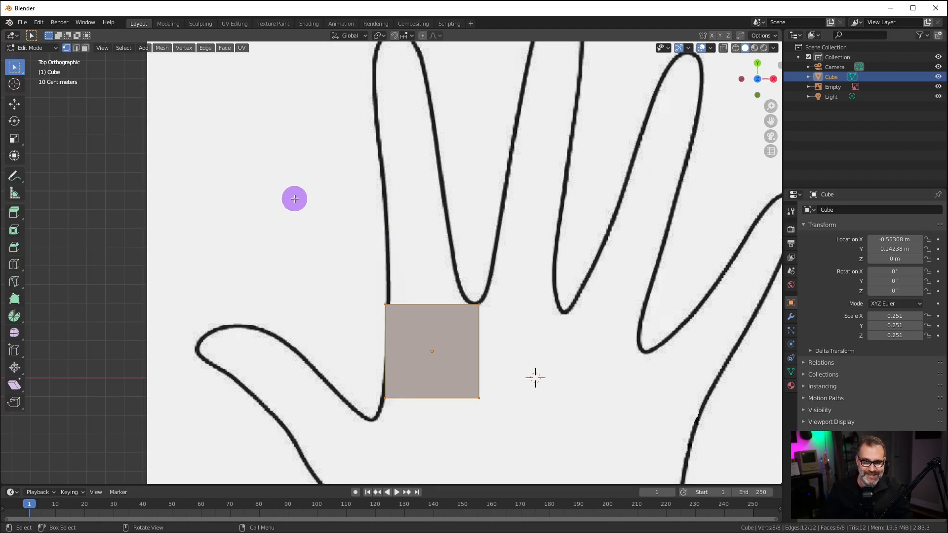
key("z")
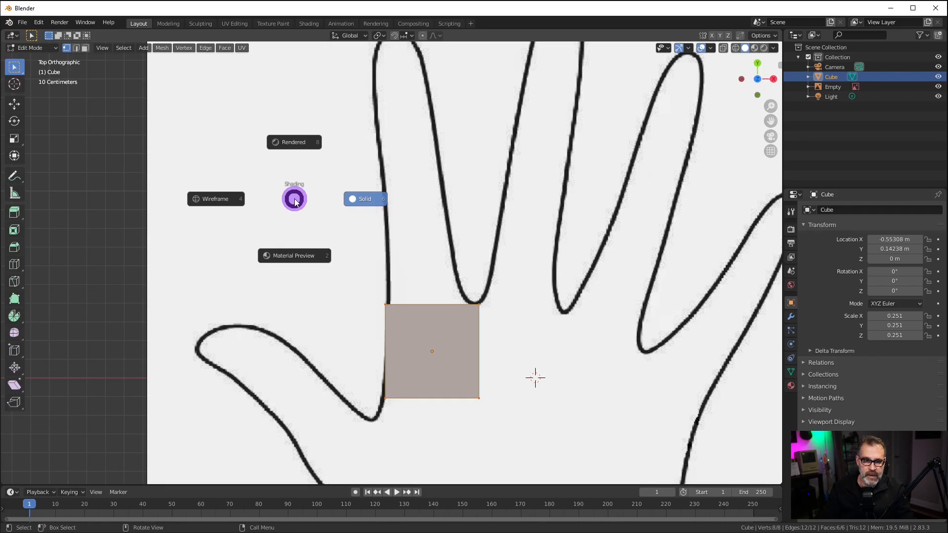
left_click(204, 197)
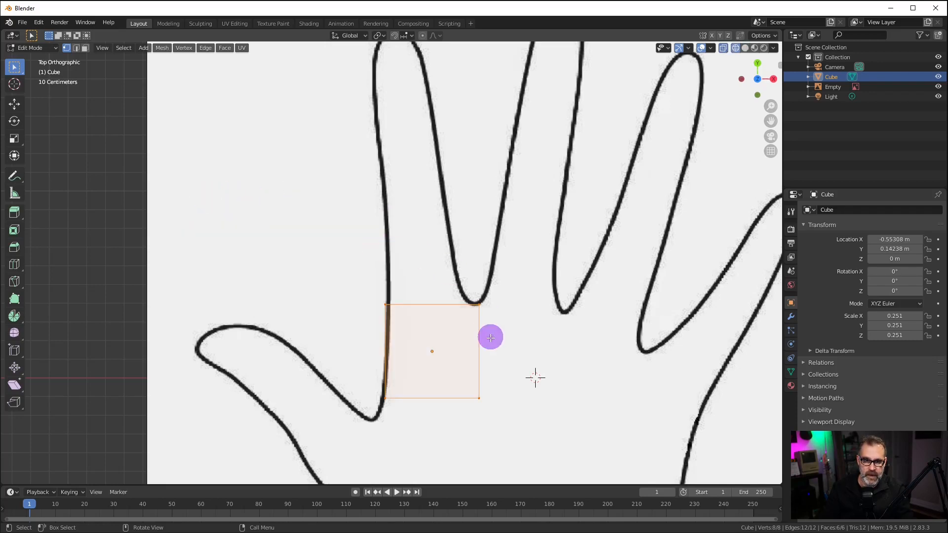
Deselect all of the cube's vertices, check its stacked corners from an angle, and return to the top view.
scroll(547, 322, "down", 1)
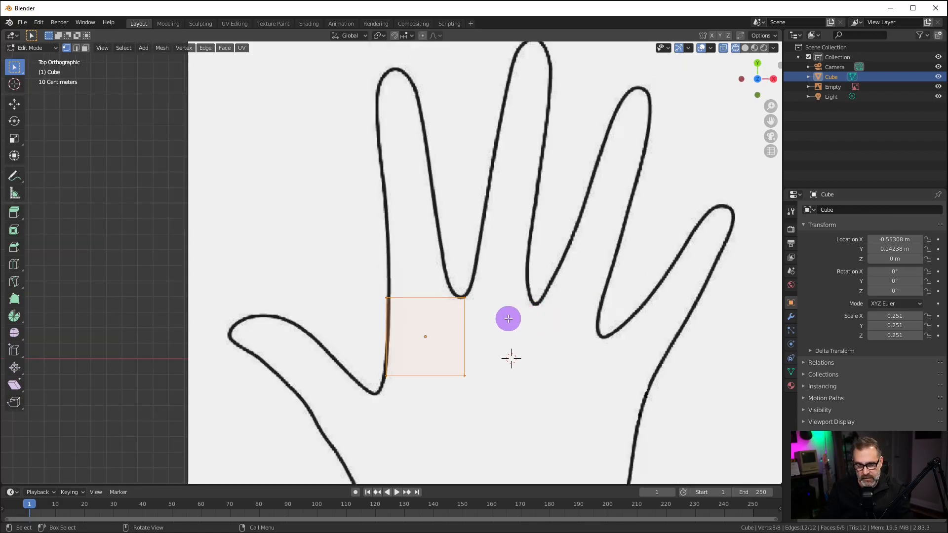
middle_click_drag(508, 318, 476, 261)
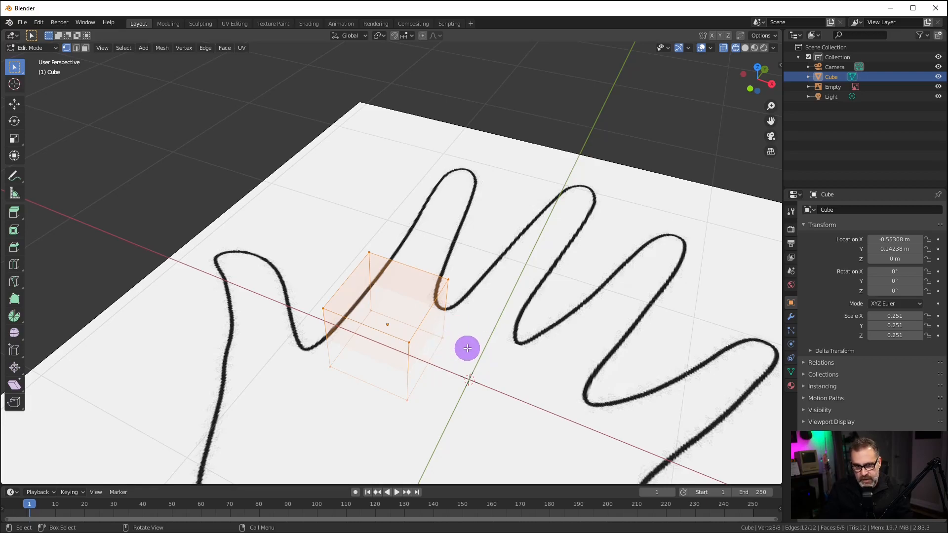
mouse_move(457, 352)
middle_mouse_down()
mouse_move(460, 303)
mouse_move(461, 328)
mouse_move(424, 386)
mouse_move(404, 380)
mouse_move(387, 340)
mouse_move(451, 329)
mouse_move(469, 371)
middle_mouse_up()
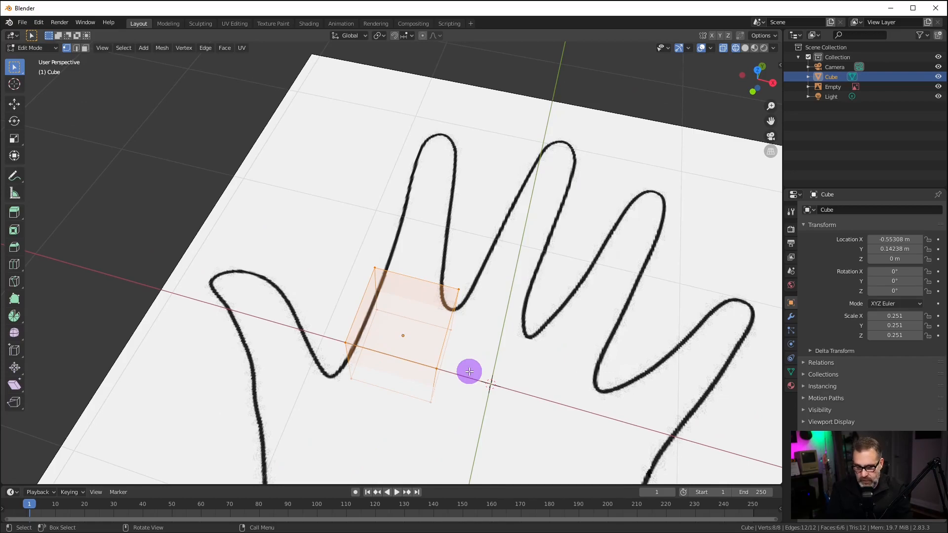
key("KP_7")
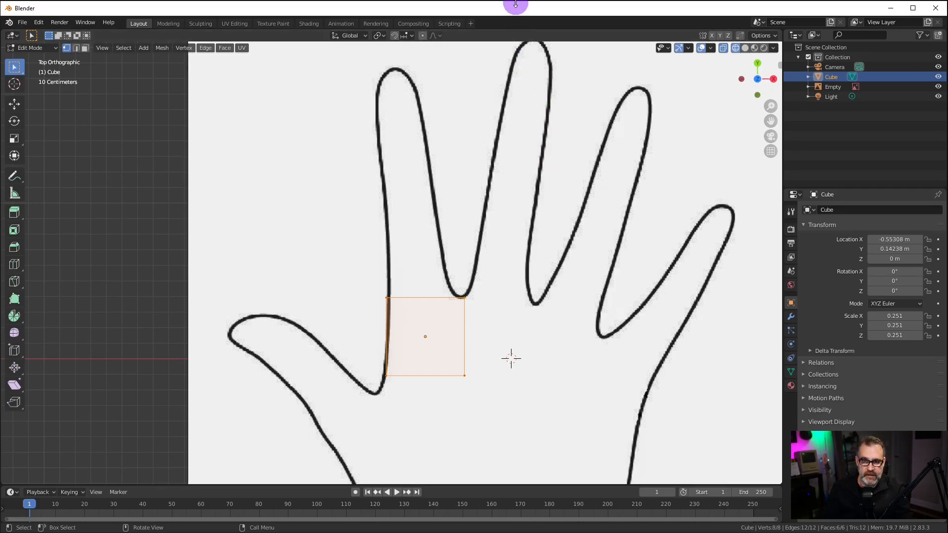
left_click(548, 297)
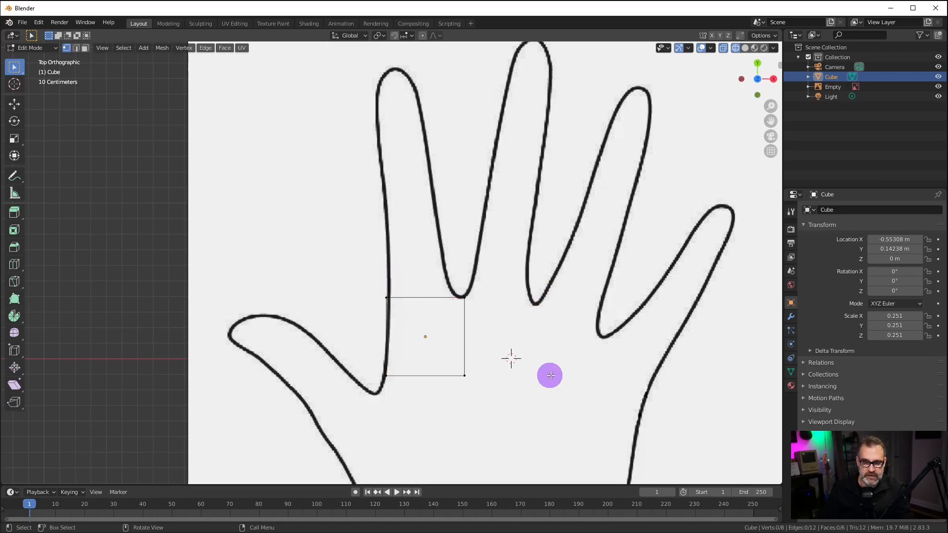
middle_click_drag(551, 374, 518, 312)
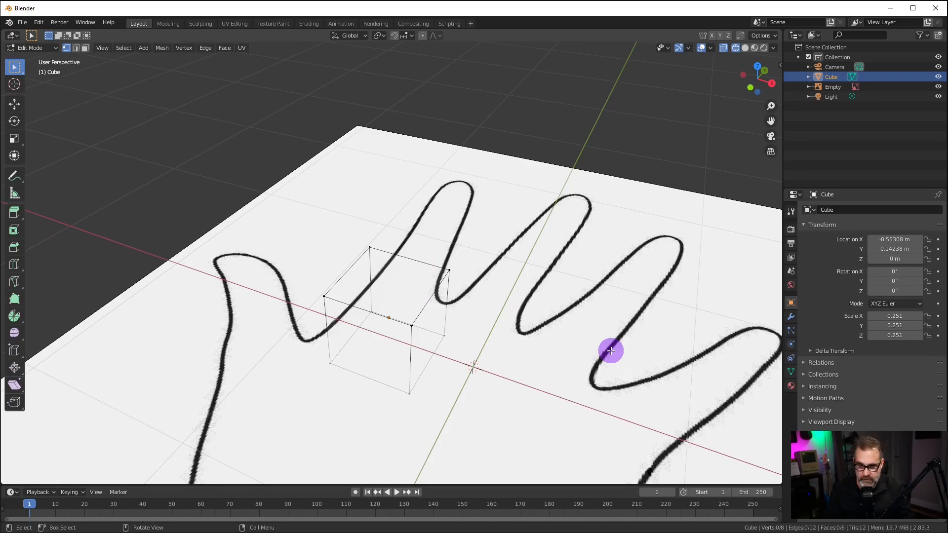
key("KP_7")
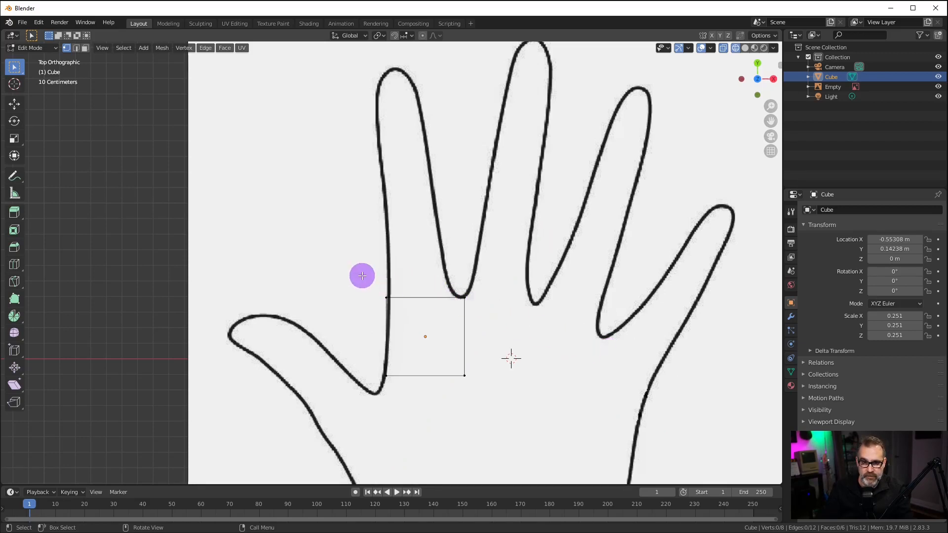
Box-select the cube's stacked vertices at the outer fingertip-side corner and move them slightly inward onto the index finger's outer outline.
key("b")
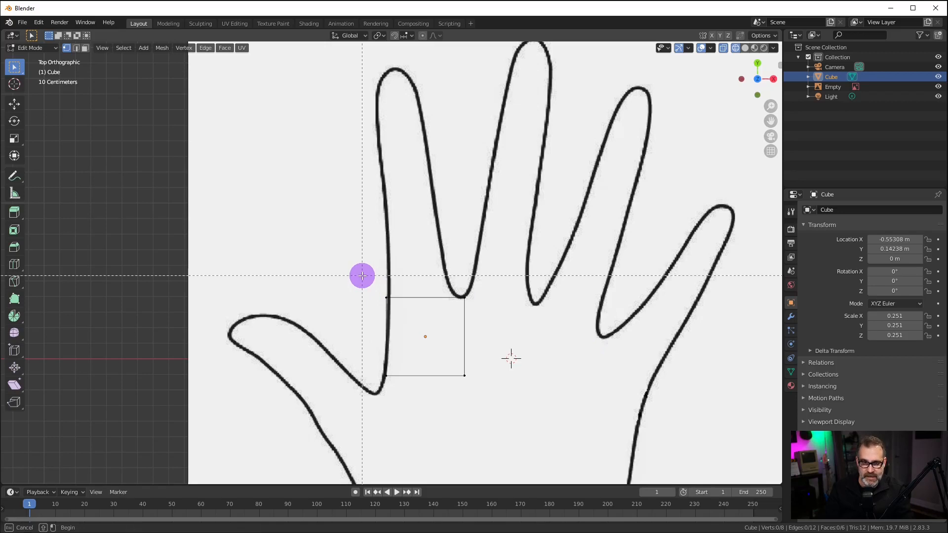
left_click_drag(361, 276, 405, 316)
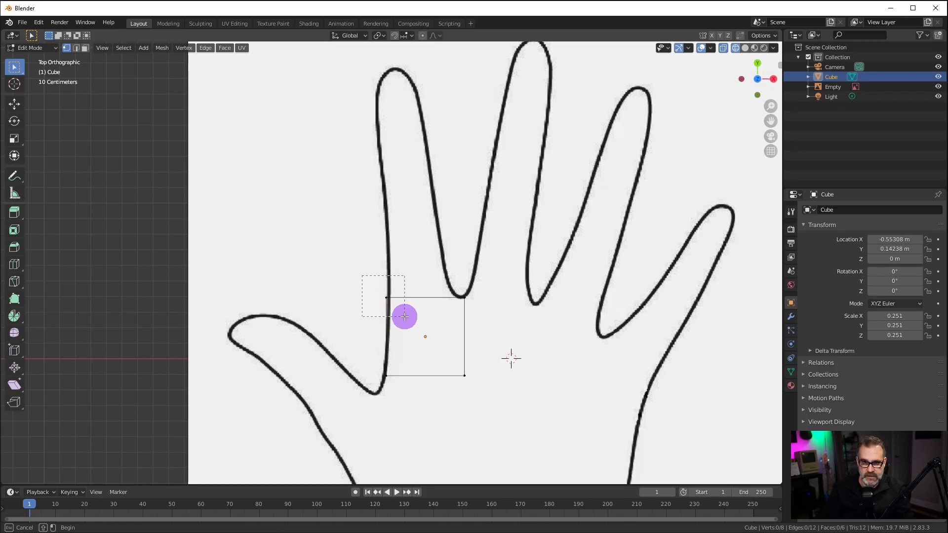
left_click_drag(405, 317, 405, 317)
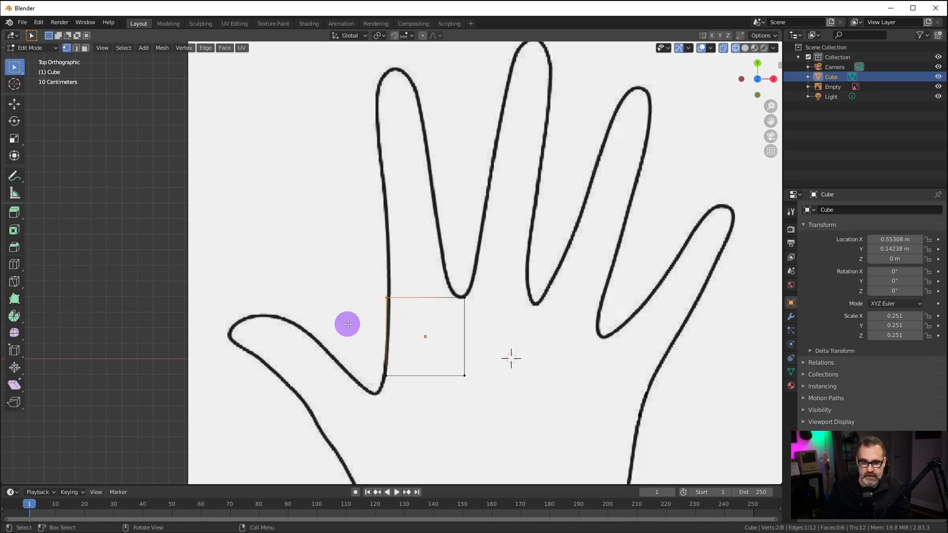
middle_click_drag(373, 324, 398, 291)
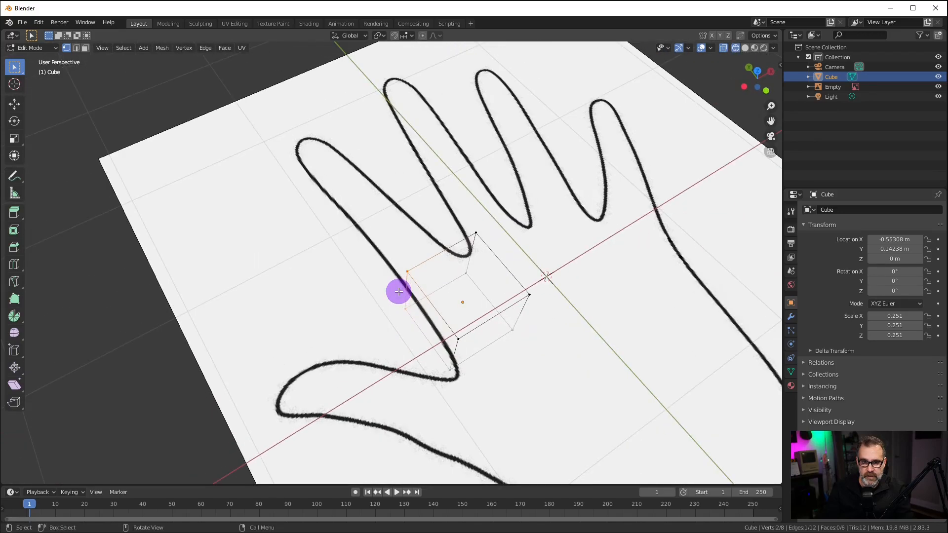
scroll(421, 294, "up", 4)
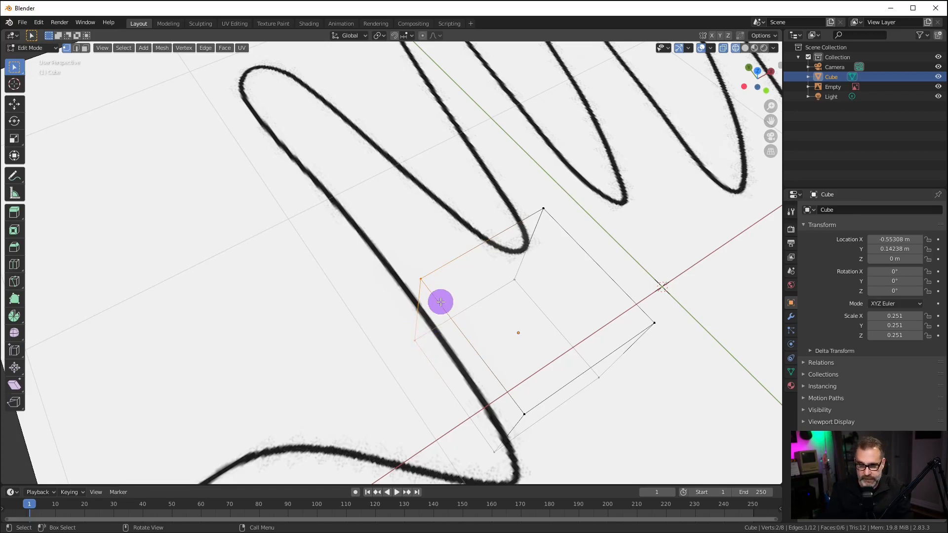
key("KP_7")
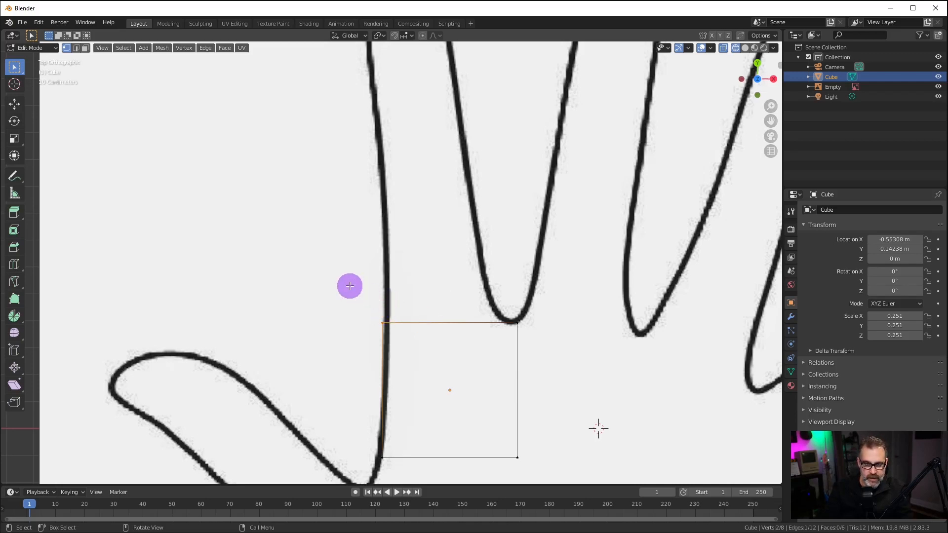
key("g")
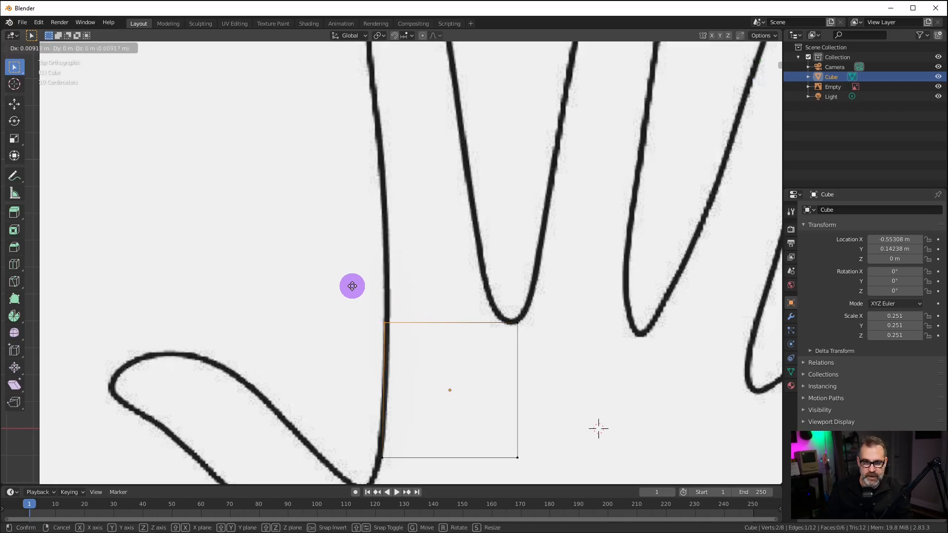
left_click(353, 285)
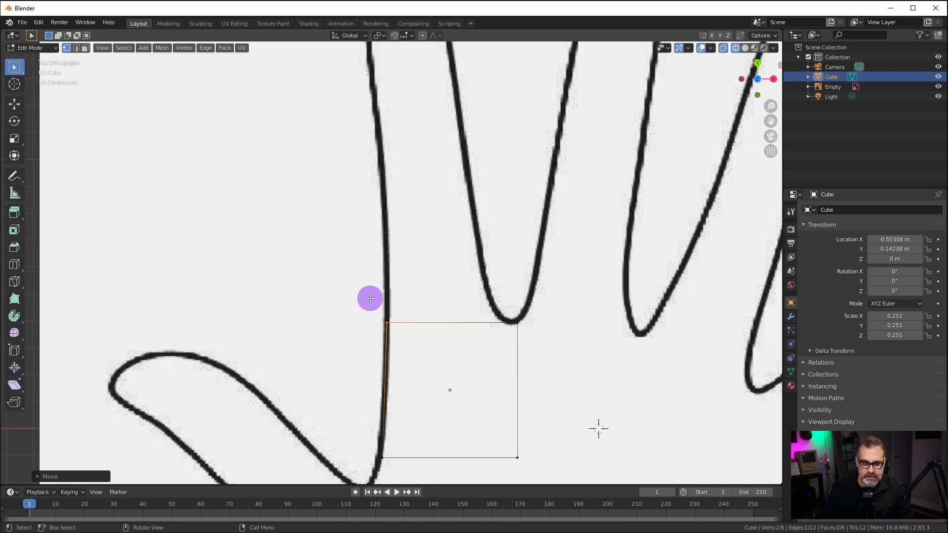
Move the stacked vertices at the opposite fingertip-side corner about 0.02 m inward, onto the web between the index and middle fingers.
key("a")
key("alt+a")
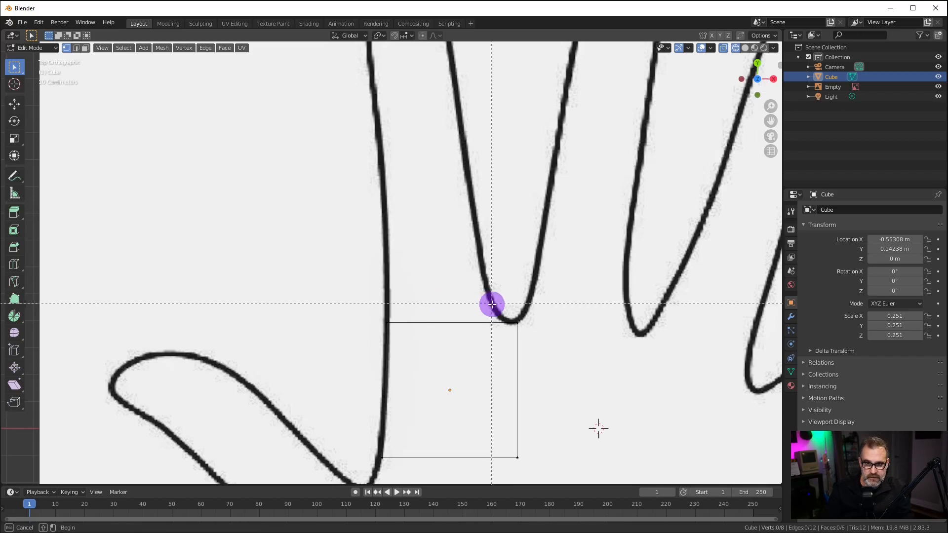
left_click_drag(498, 305, 538, 348)
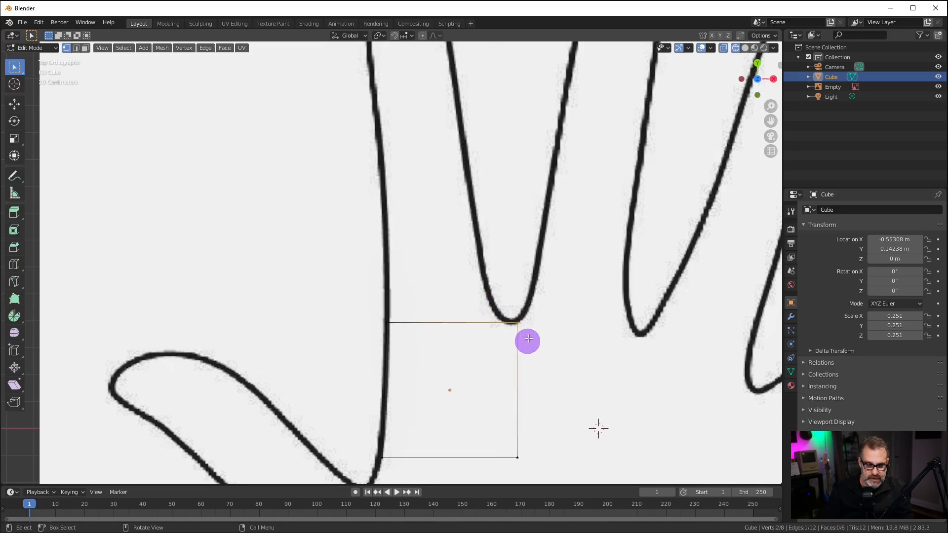
key("g")
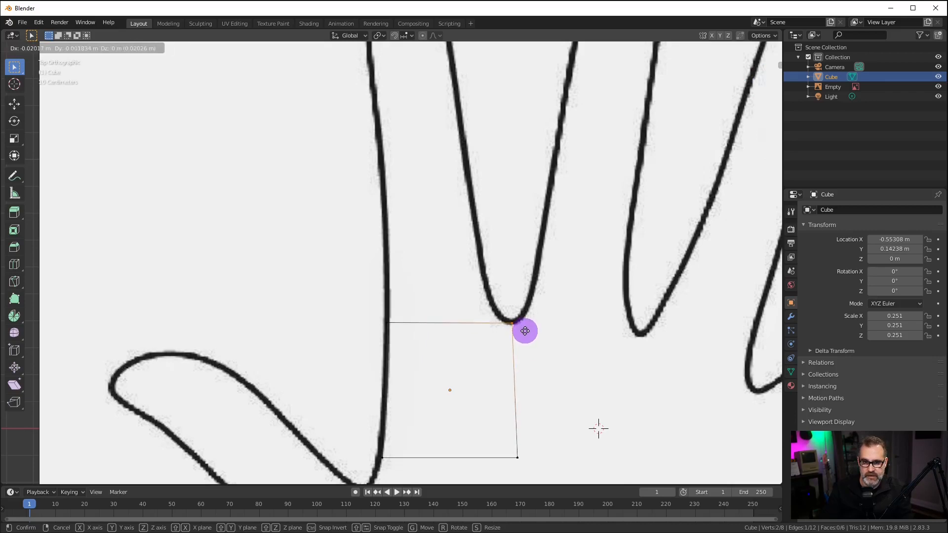
left_click(524, 331)
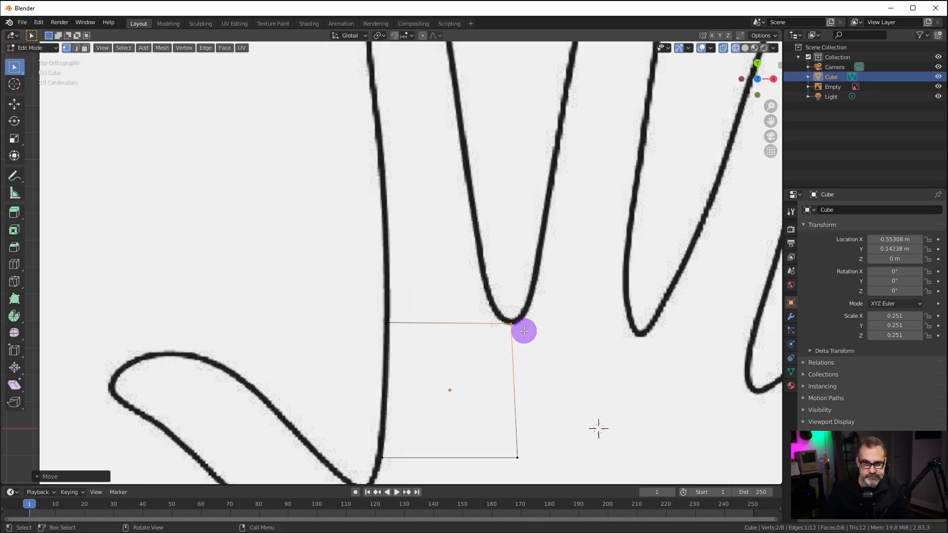
left_click(524, 331)
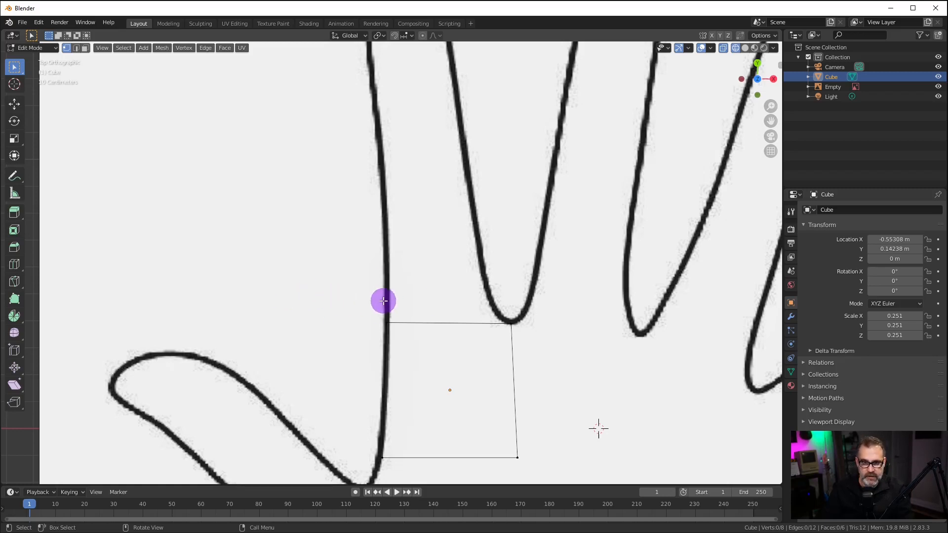
Box-select the four vertices of the cube's fingertip-side face and extrude it along the index finger to form the first segment.
key("b")
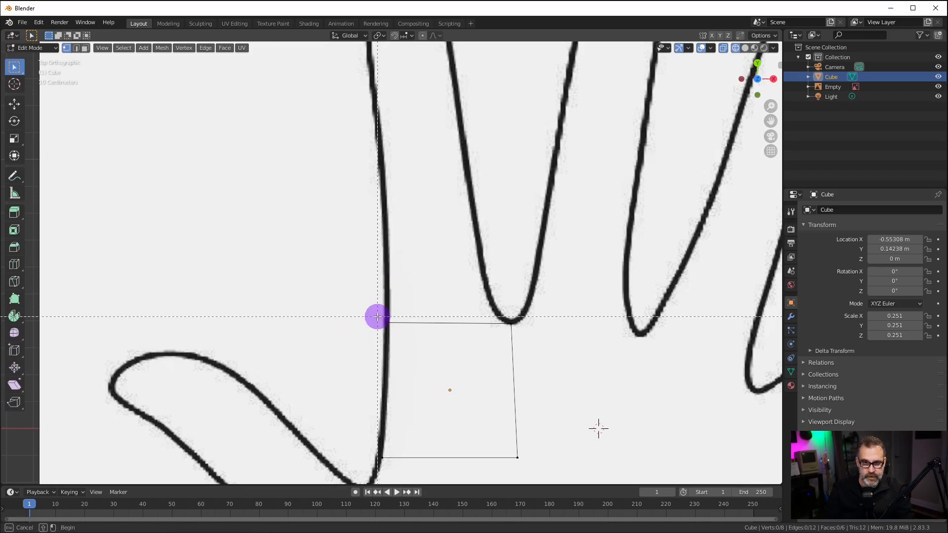
left_click_drag(361, 300, 534, 360)
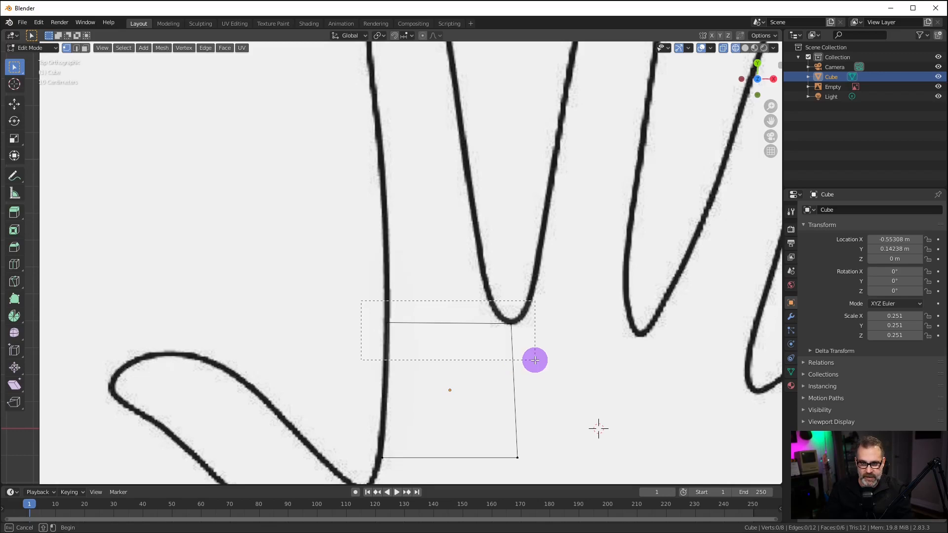
left_click_drag(534, 360, 539, 362)
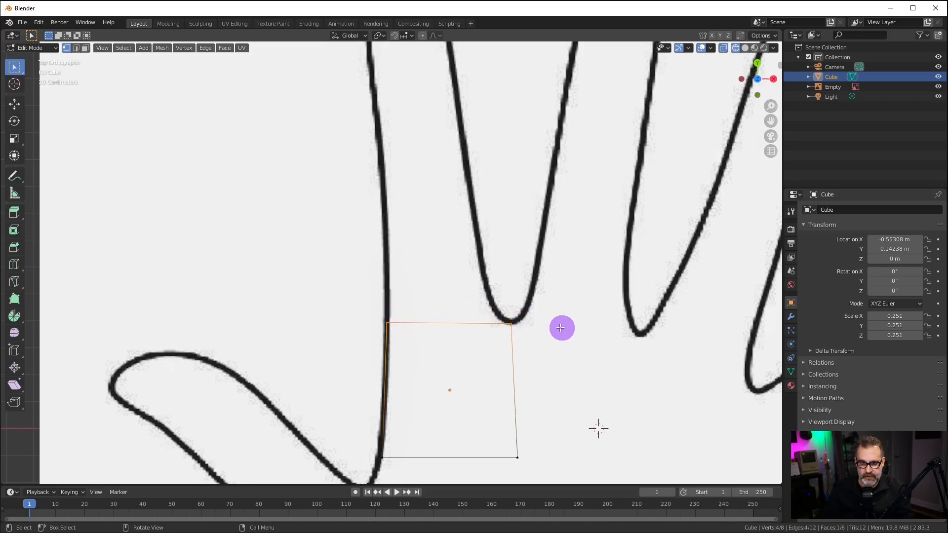
middle_click_drag(560, 328, 548, 346)
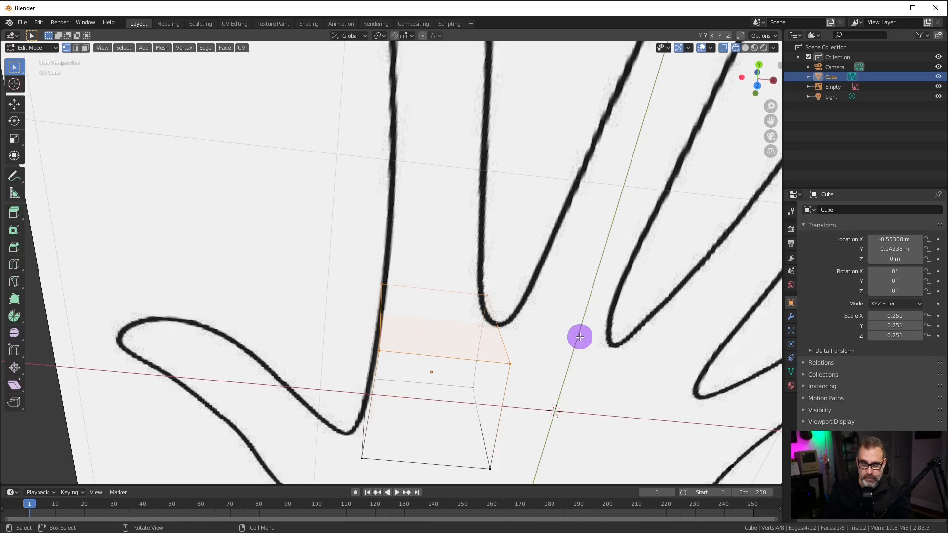
key("KP_7")
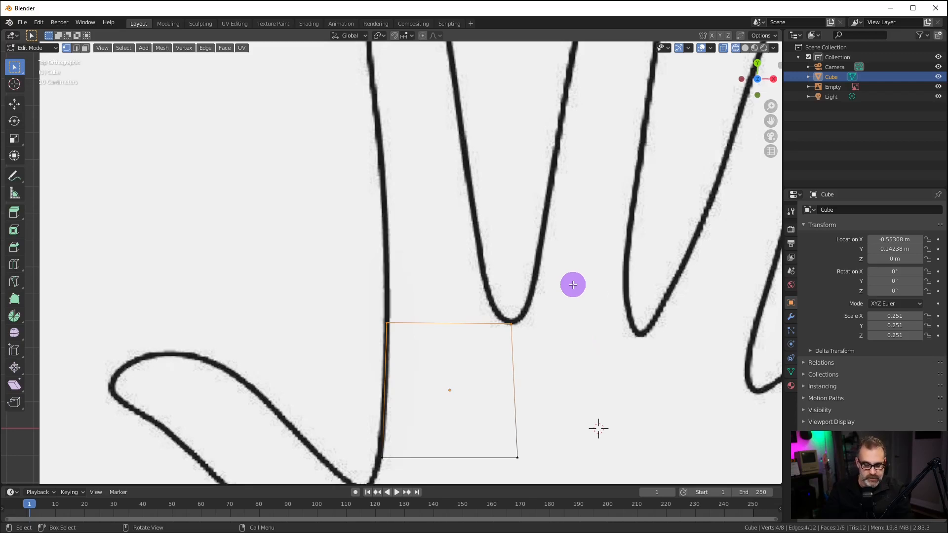
key("e")
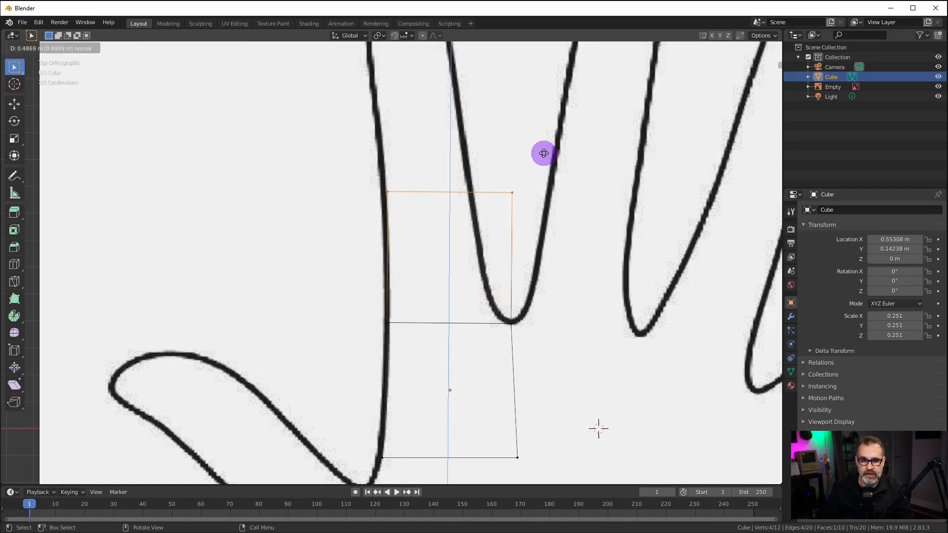
left_click(534, 169)
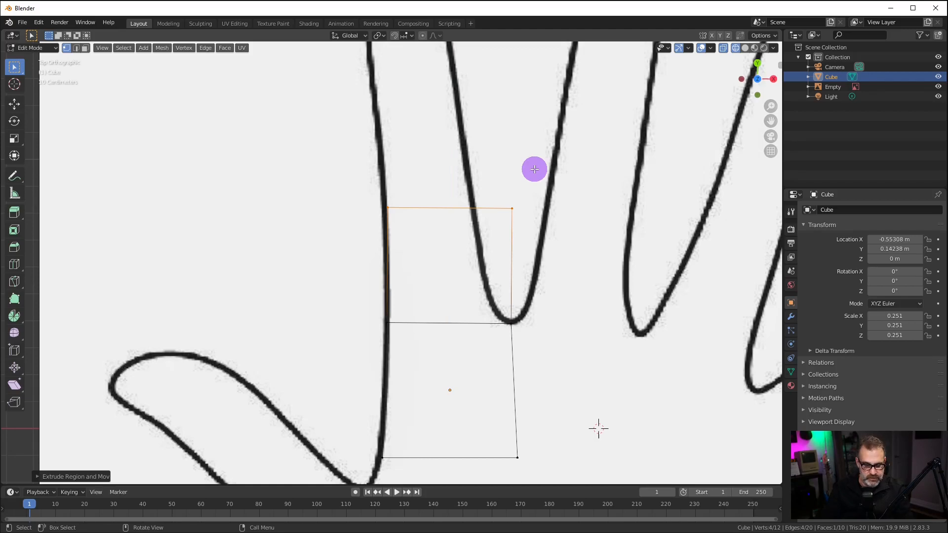
Extrude two more segments along the index finger, the last about 0.58 m long, ending near the fingertip.
key("e")
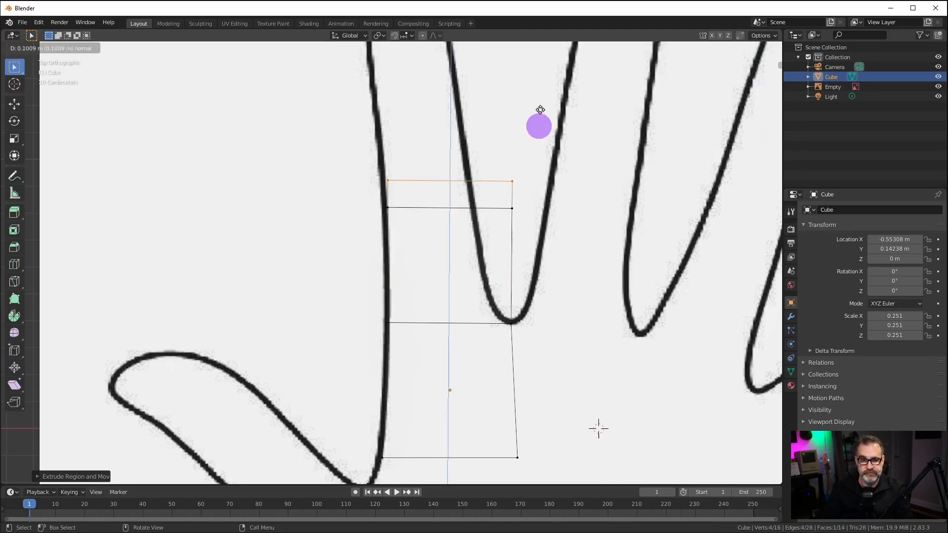
left_click(529, 52)
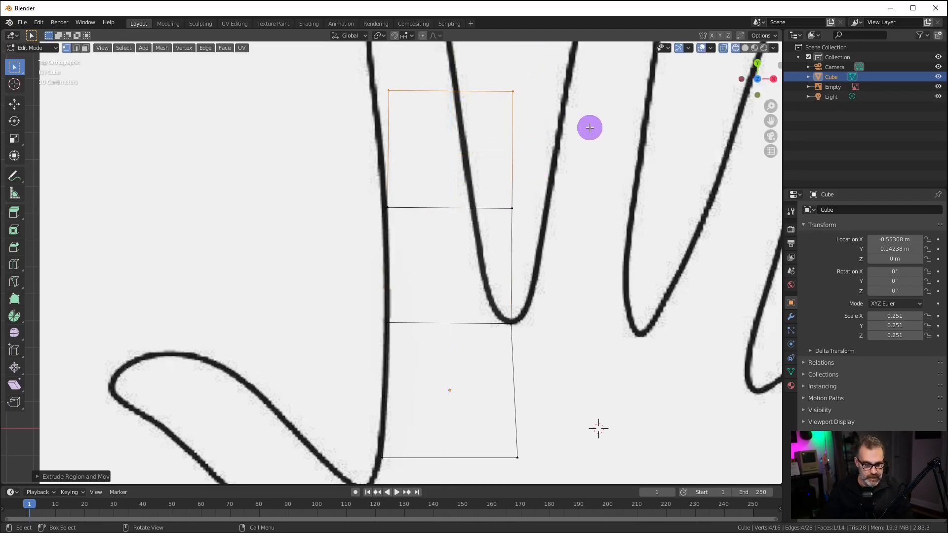
middle_click_drag(588, 129, 579, 275, "shift")
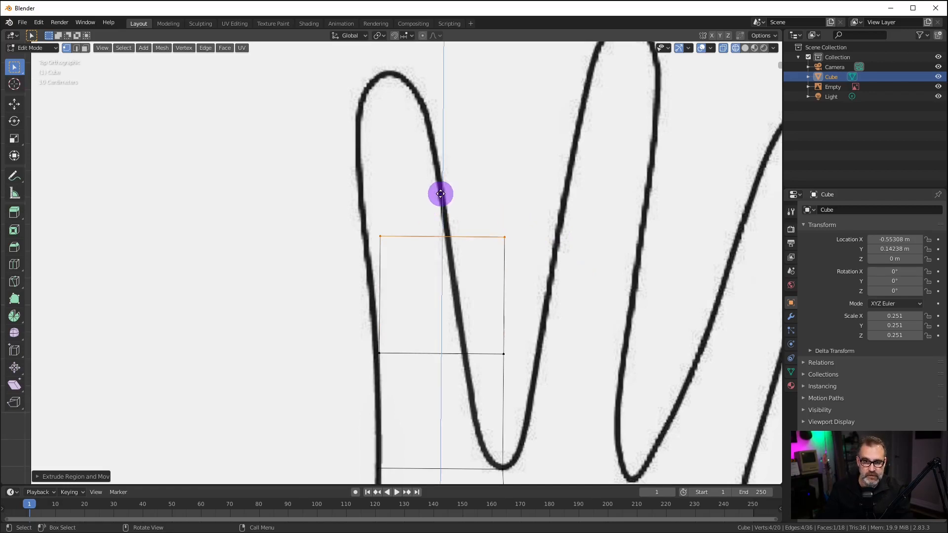
key("e")
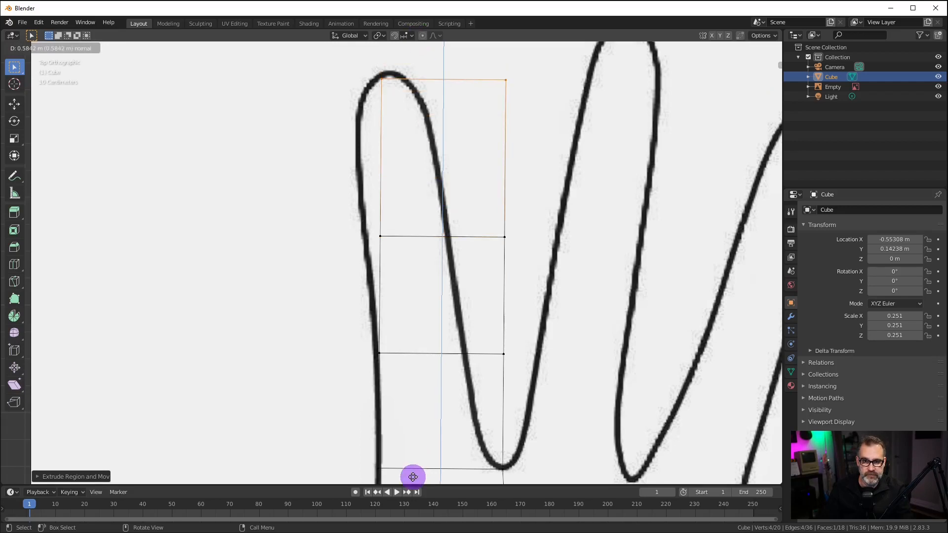
left_click(413, 477)
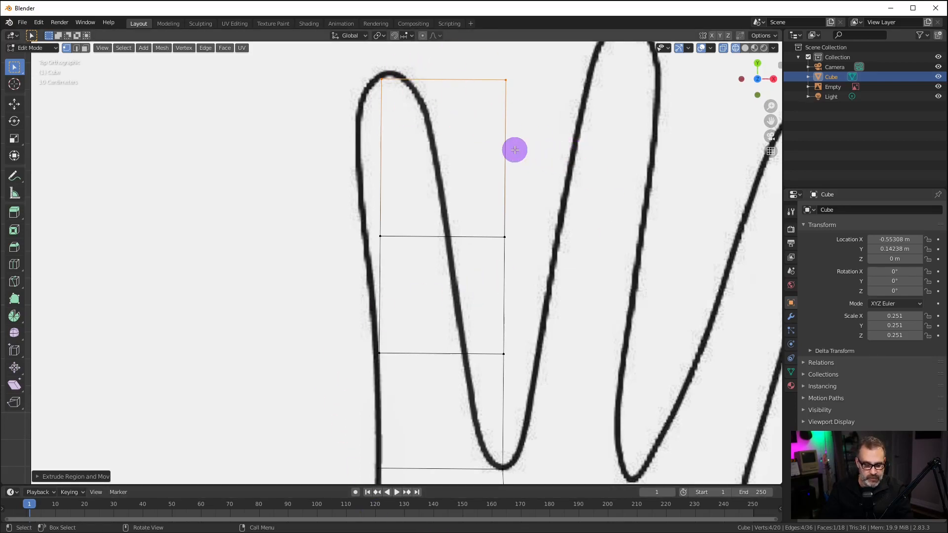
Move the outer vertex pair at the end of the first extruded segment onto the index finger's outer outline.
left_click(528, 129)
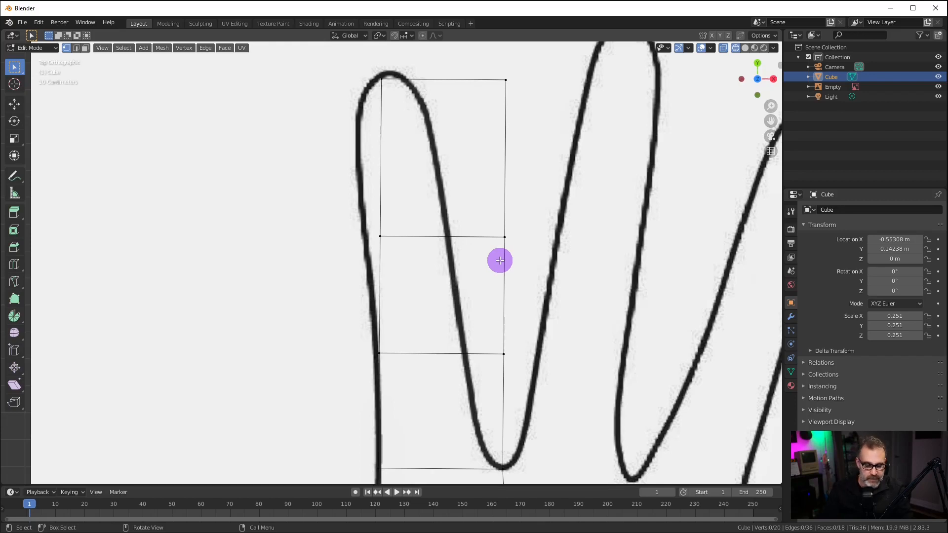
key("b")
left_click_drag(360, 337, 395, 374)
key("g")
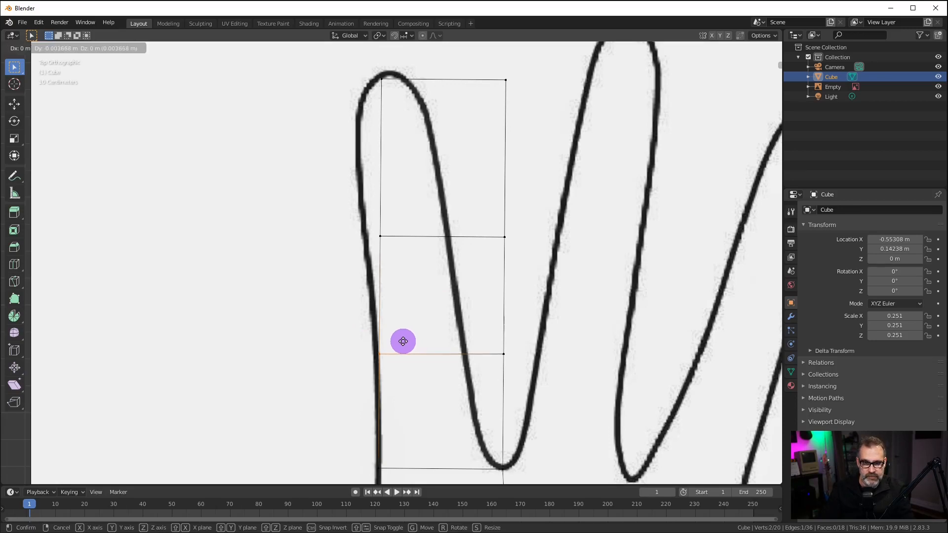
left_click(399, 341)
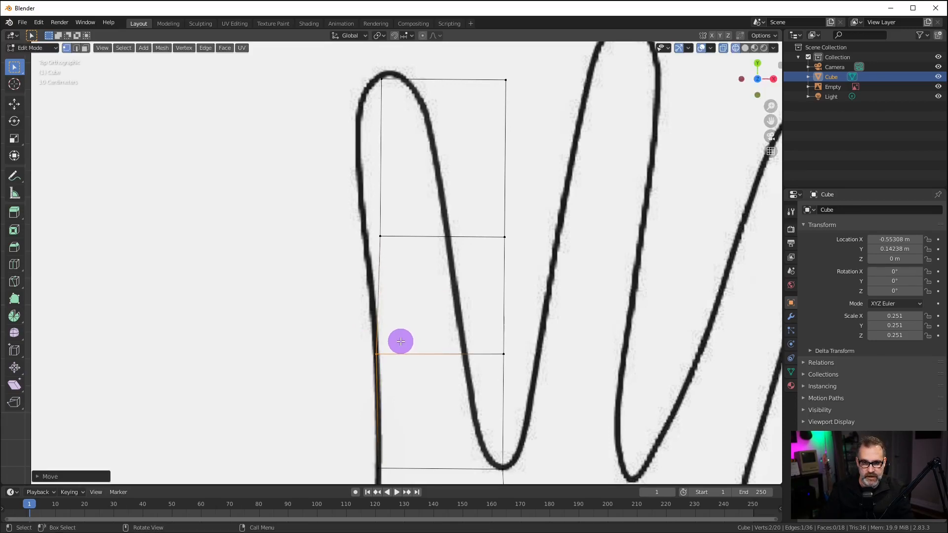
Move the inner vertex pair at the end of the first extruded segment about 0.15 m inward onto the finger's inner outline.
key("a")
key("alt+a")
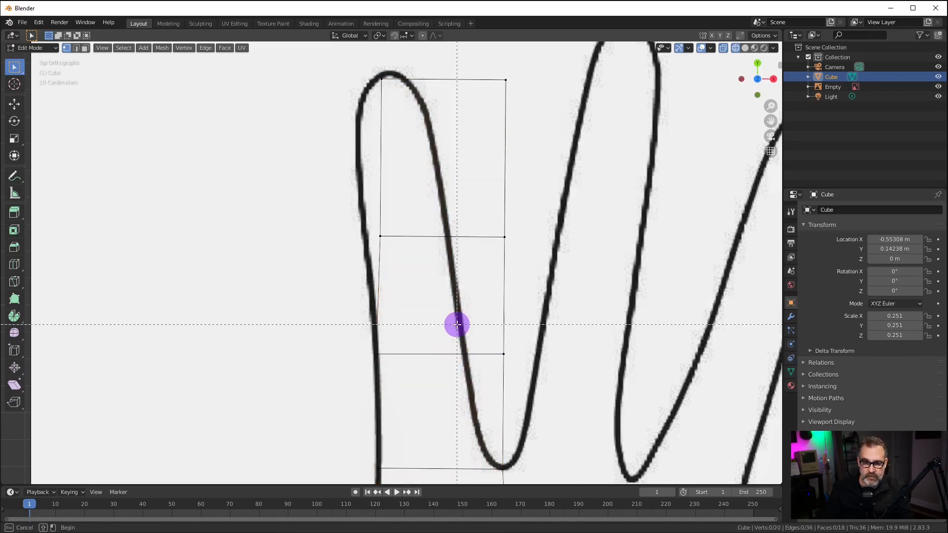
left_click_drag(487, 323, 522, 389)
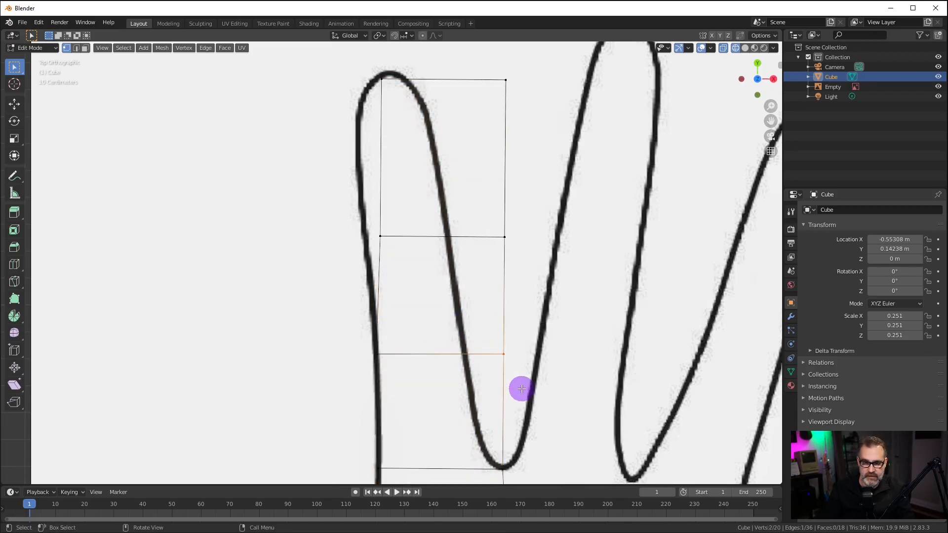
key("g")
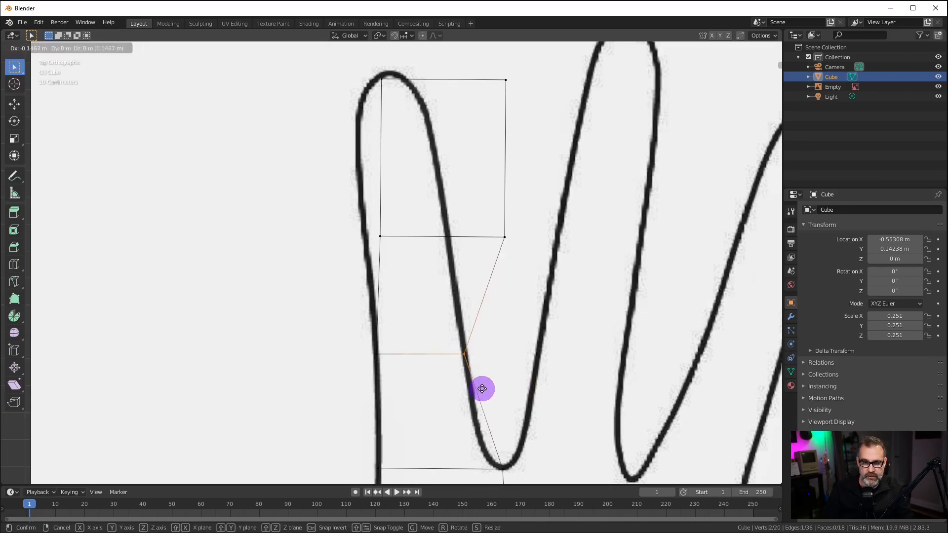
left_click(483, 389)
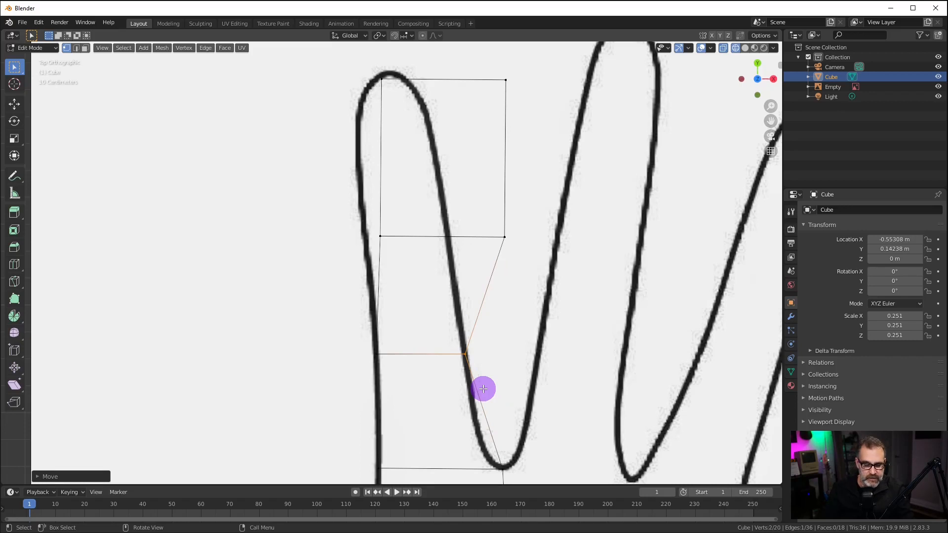
Circle-select the outer vertex pair at the end of the second extruded segment and inspect the selection in perspective before returning to top view.
key("a")
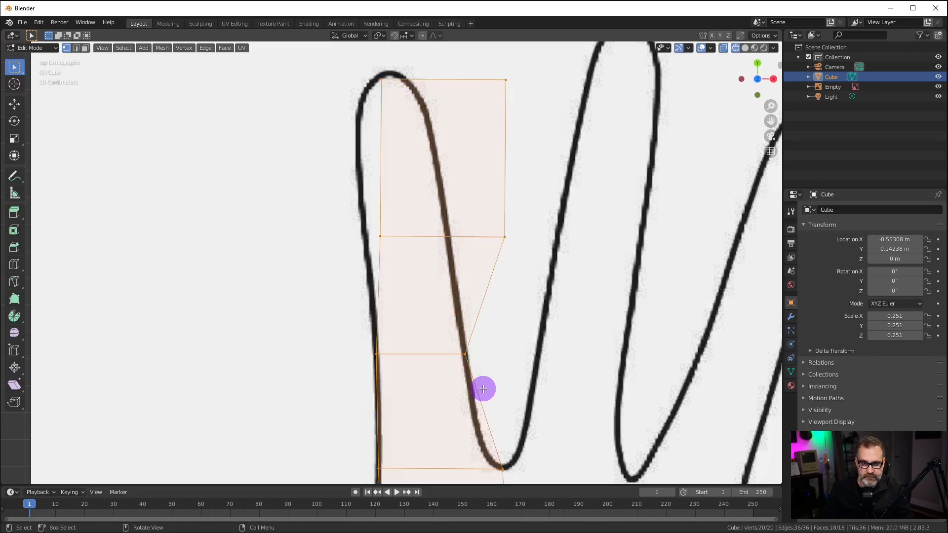
key("alt+a")
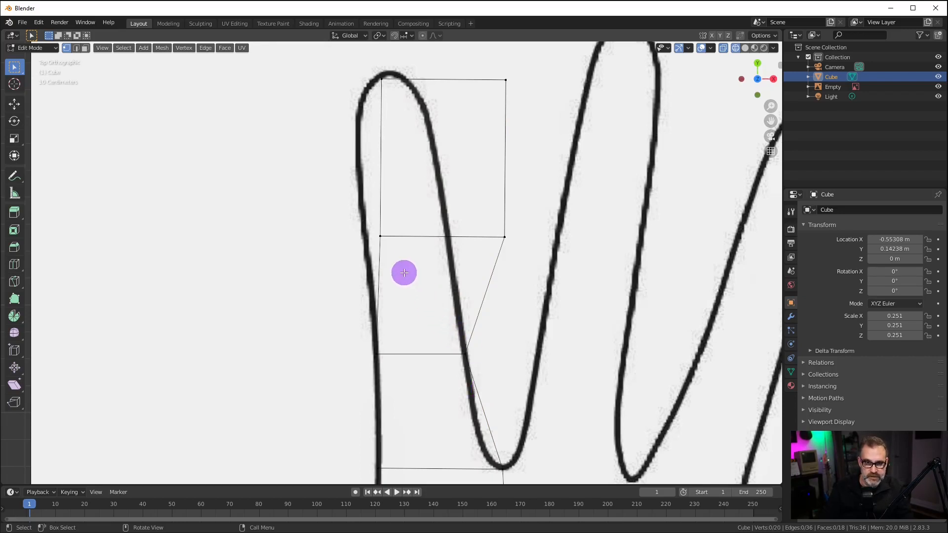
key("c")
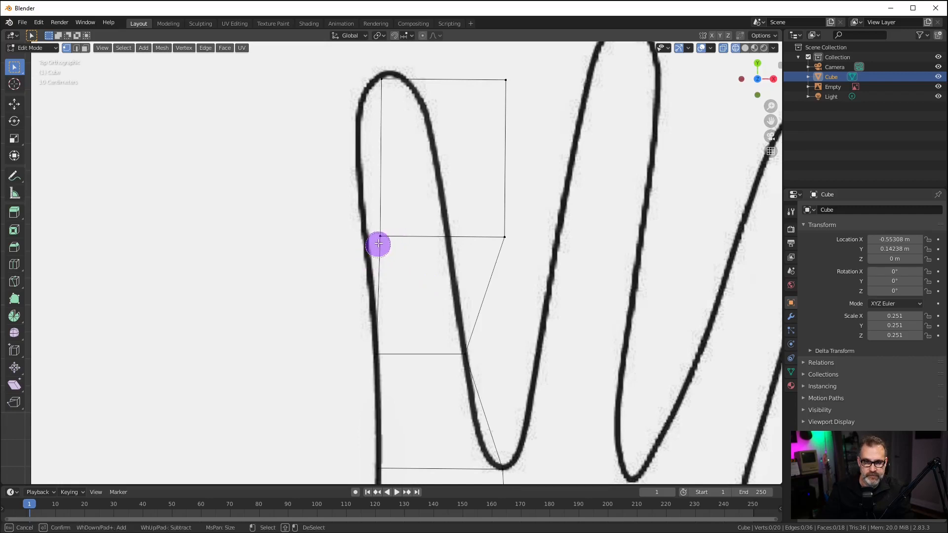
left_click(381, 238)
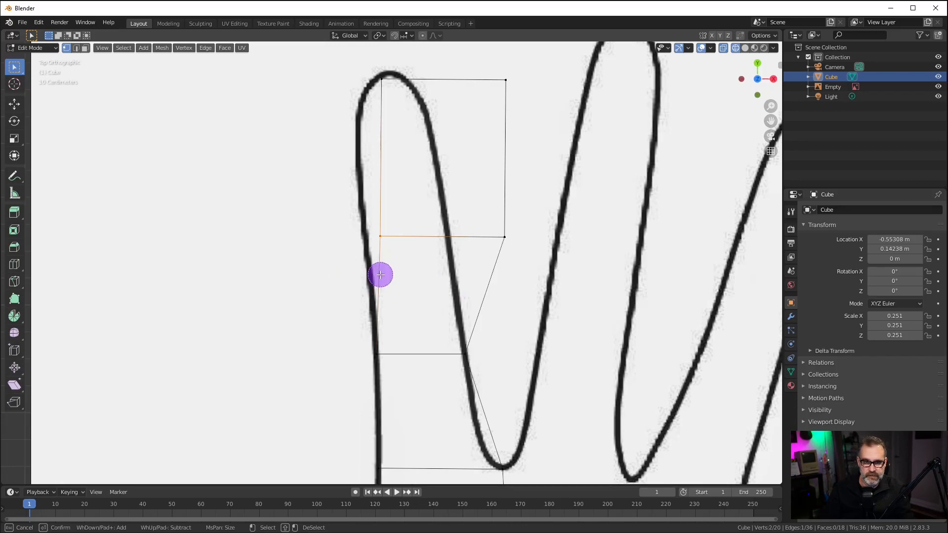
right_click(358, 272)
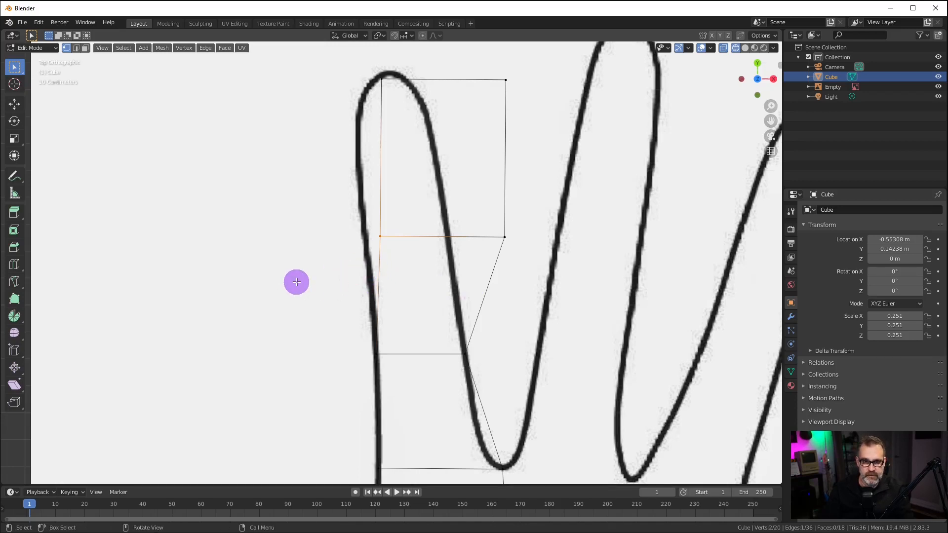
middle_click_drag(297, 281, 372, 239)
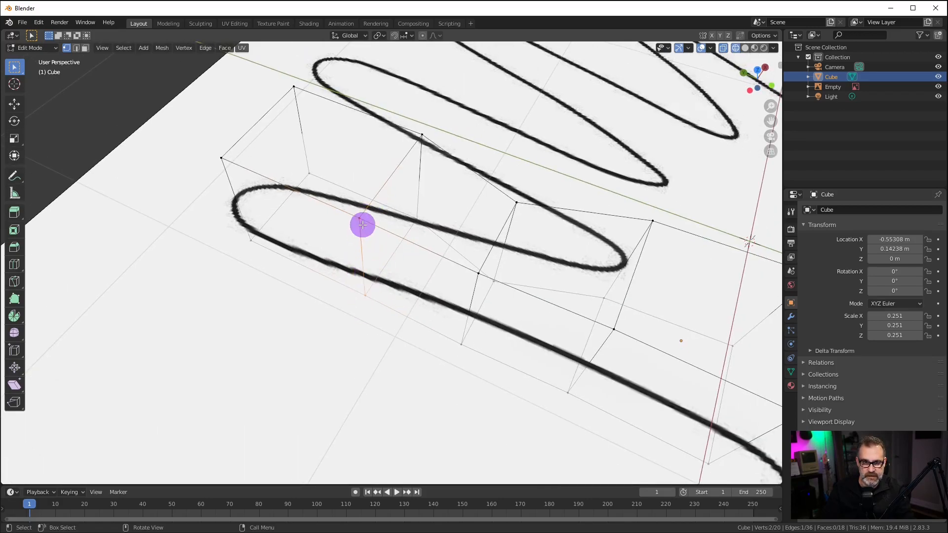
key("KP_5")
key("KP_7")
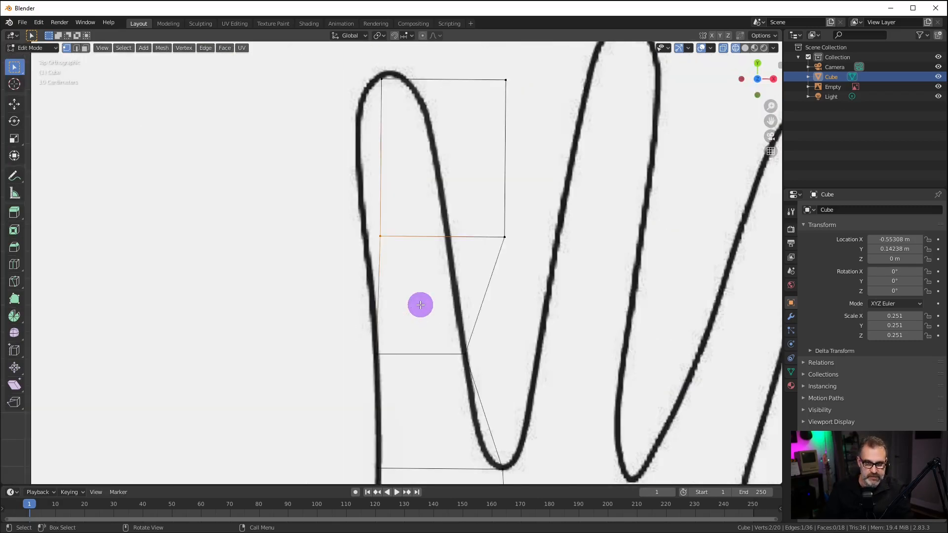
Box-select the outer vertex pair at the end of the second extruded segment and move it about 0.05 m onto the finger's outer outline.
key("alt+a")
key("b")
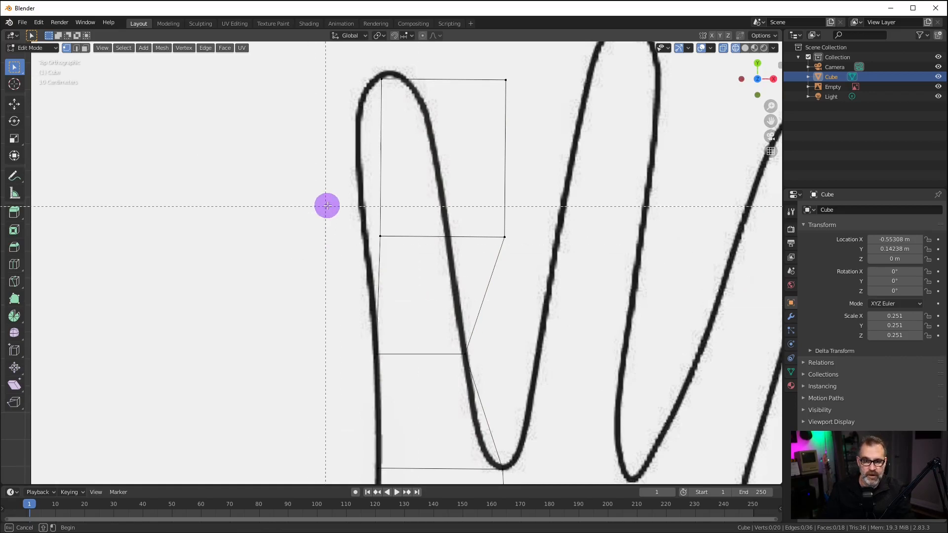
left_click_drag(344, 205, 402, 281)
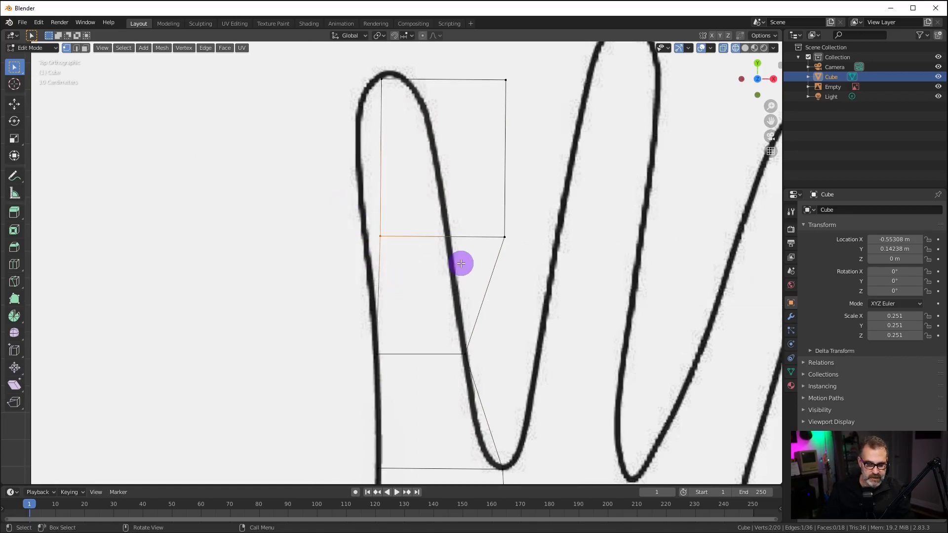
key("g")
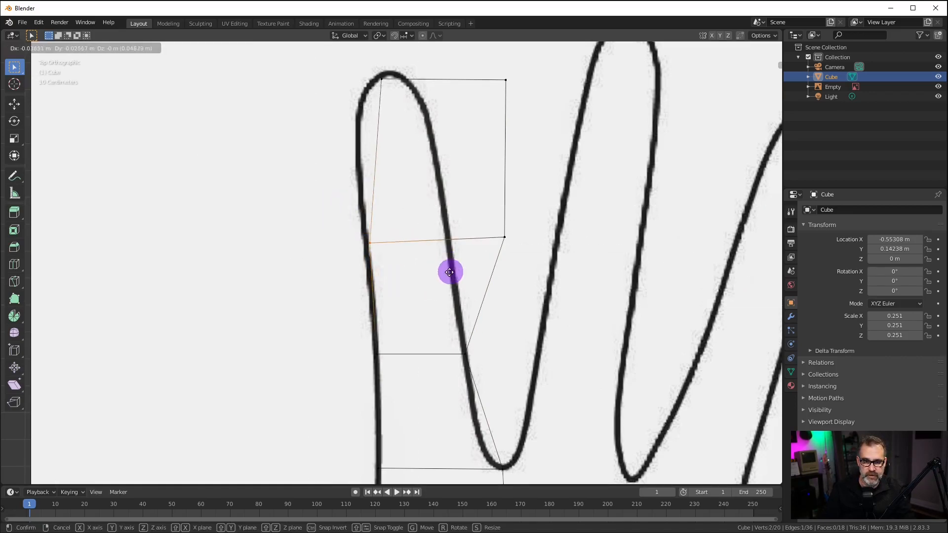
left_click(449, 273)
Move the inner vertex pair at the end of the second extruded segment about 0.2 m inward onto the finger's inner outline.
key("a")
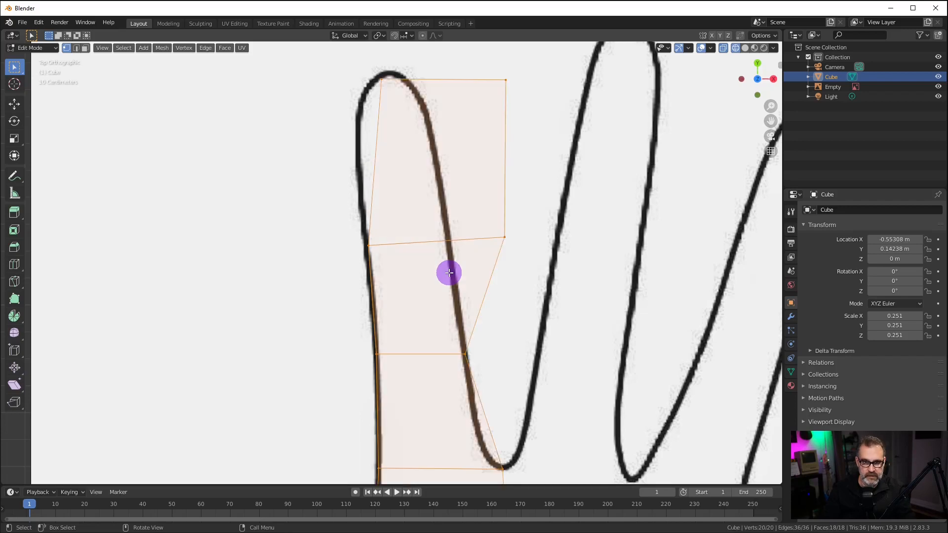
key("alt+a")
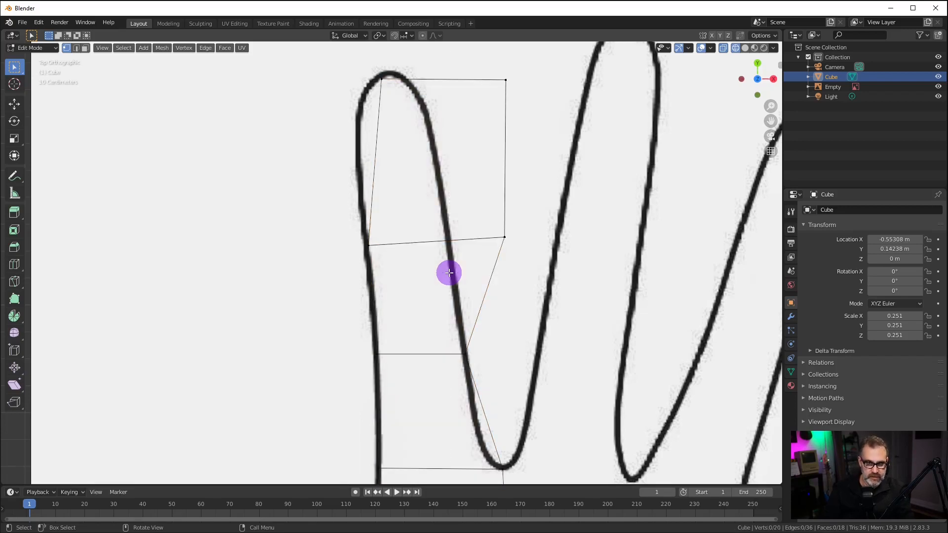
left_click_drag(482, 219, 524, 266)
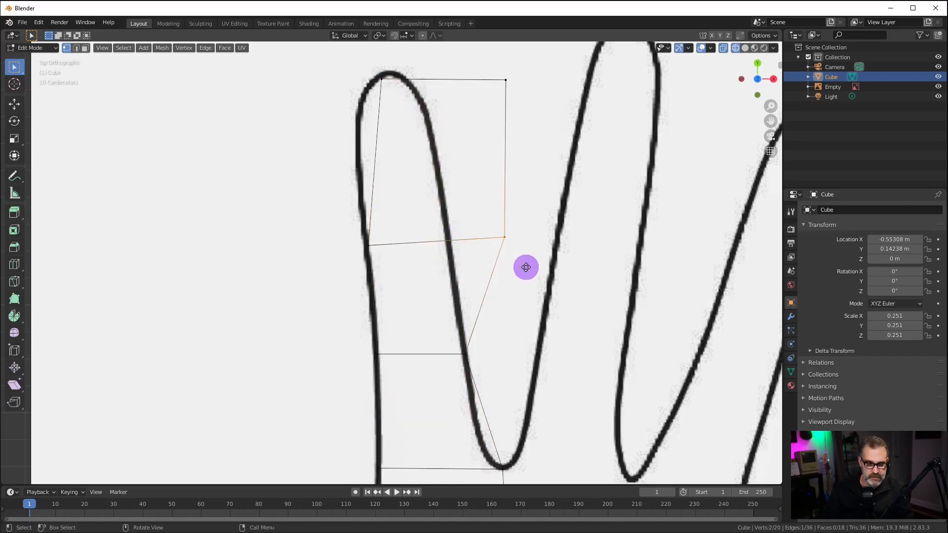
key("g")
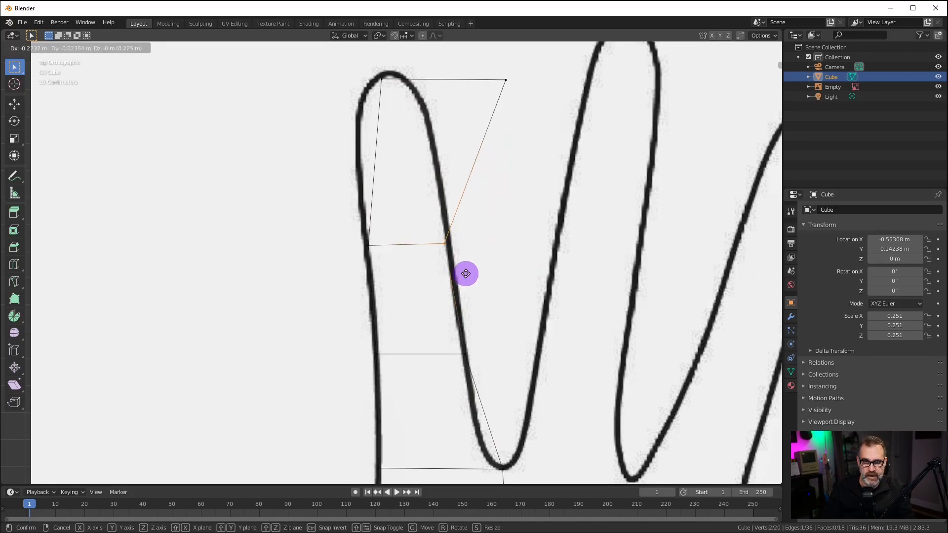
left_click(469, 273)
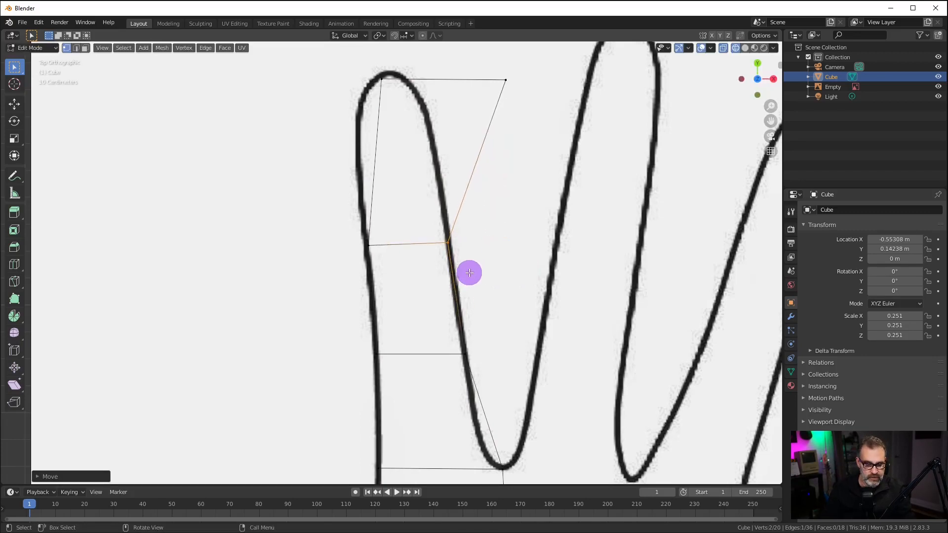
Move the outer vertex pair at the fingertip end about 0.14 m outward, just beyond the index finger's rounded tip.
key("a")
key("alt+a")
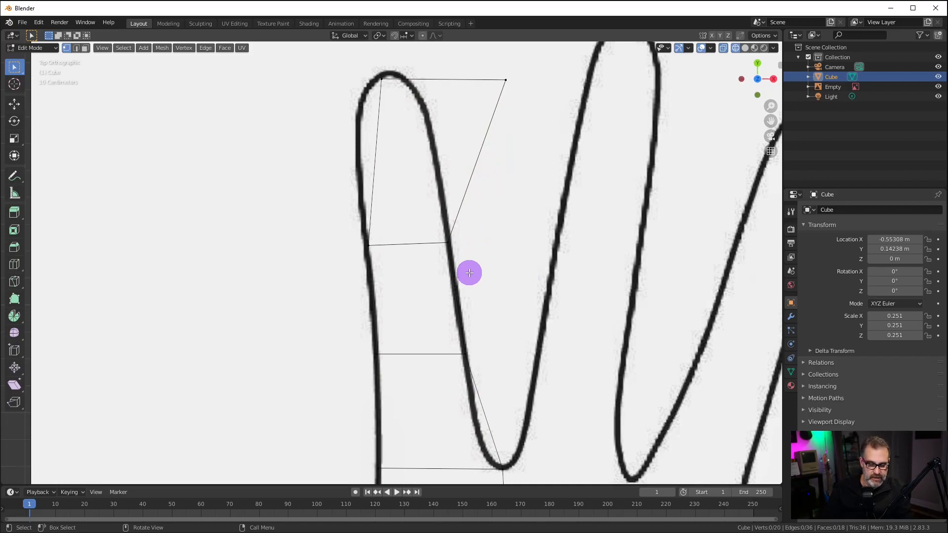
key("b")
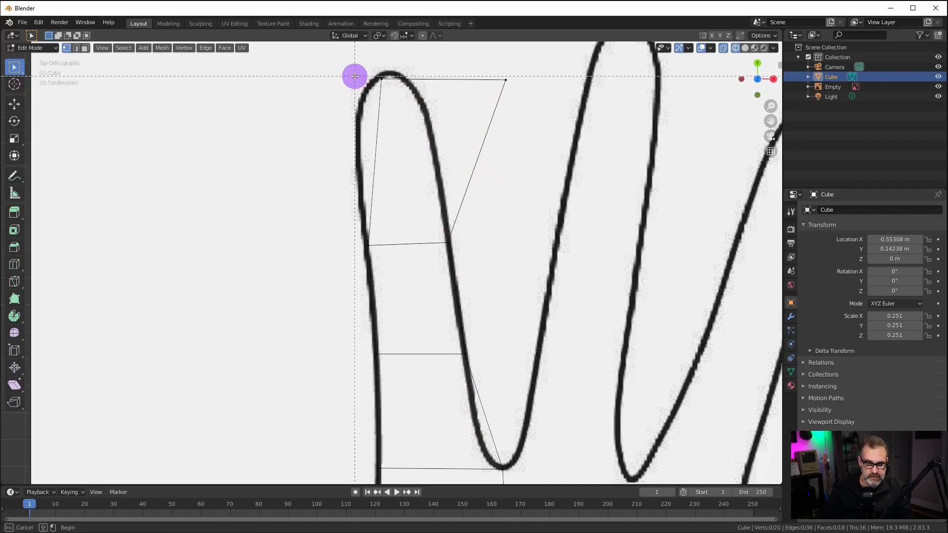
left_click_drag(351, 67, 422, 101)
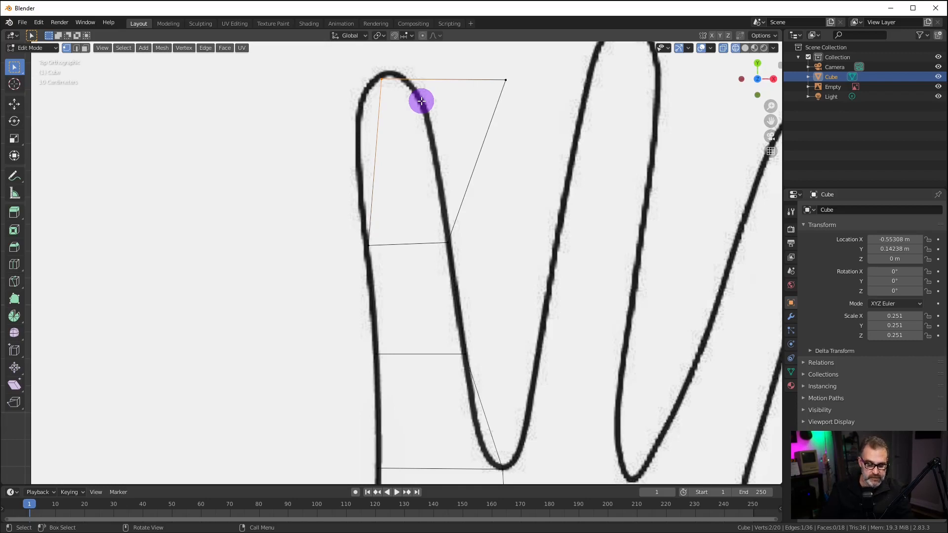
key("g")
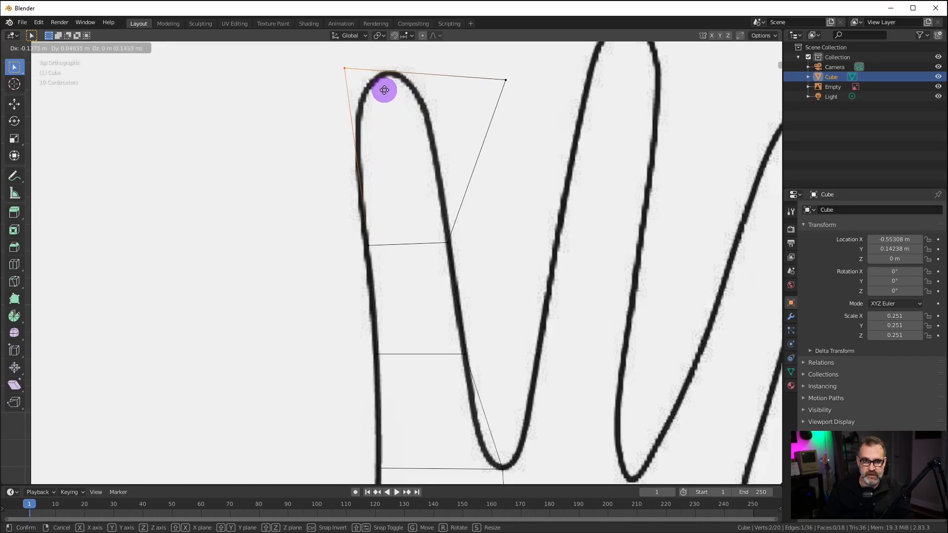
left_click(384, 87)
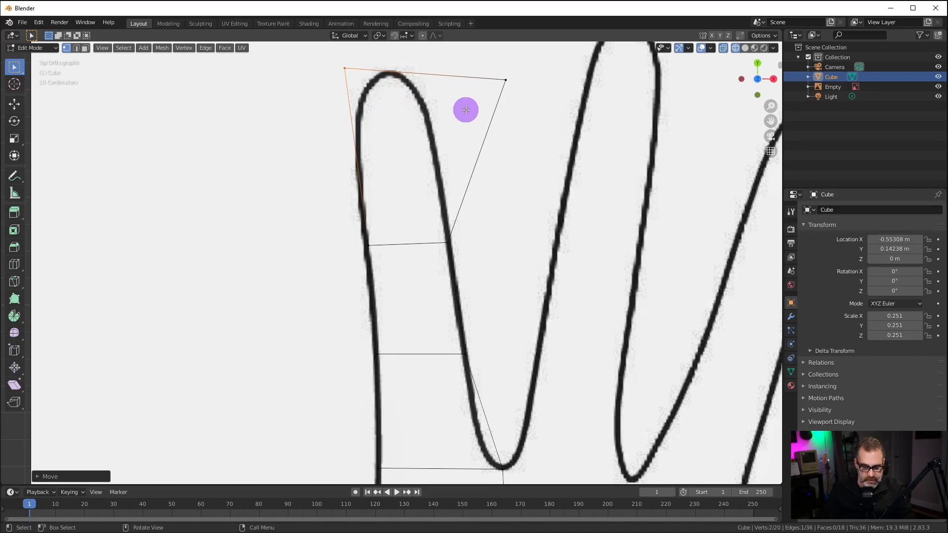
Move the inner vertex pair at the fingertip end about 0.31 m inward, level with the outer pair, and clear the selection.
key("a")
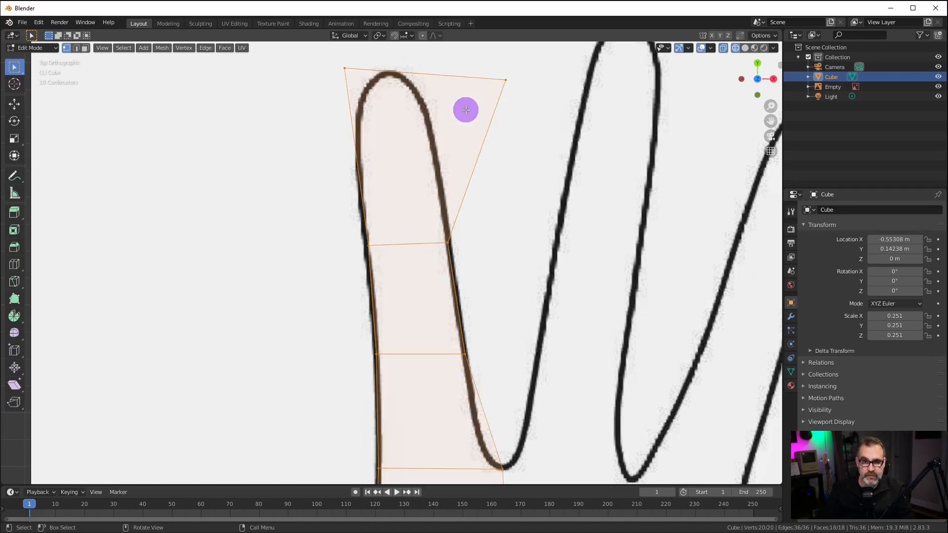
key("alt+a")
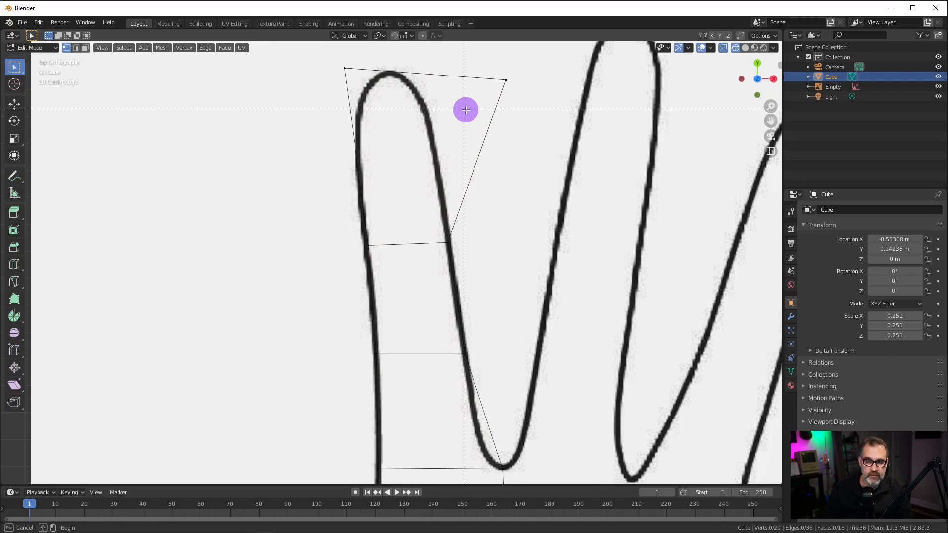
left_click_drag(490, 65, 520, 122)
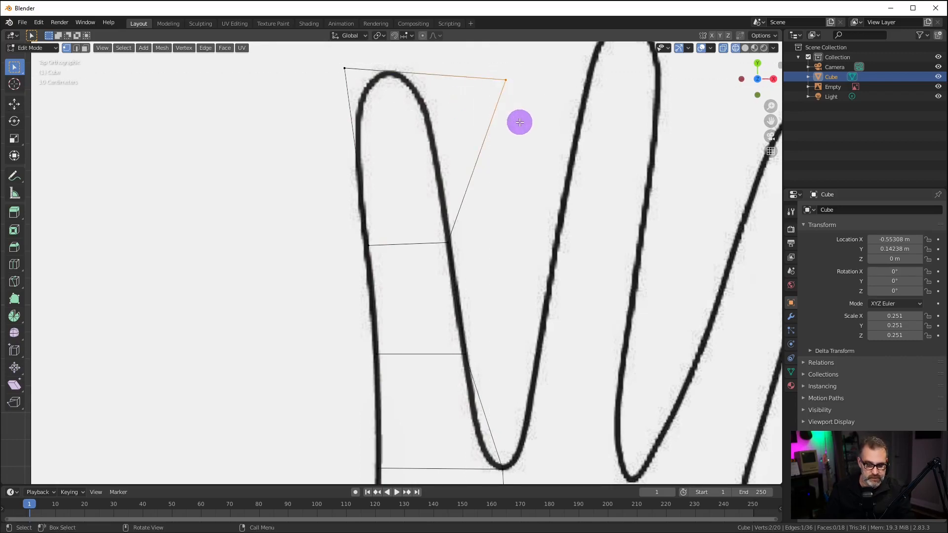
key("g")
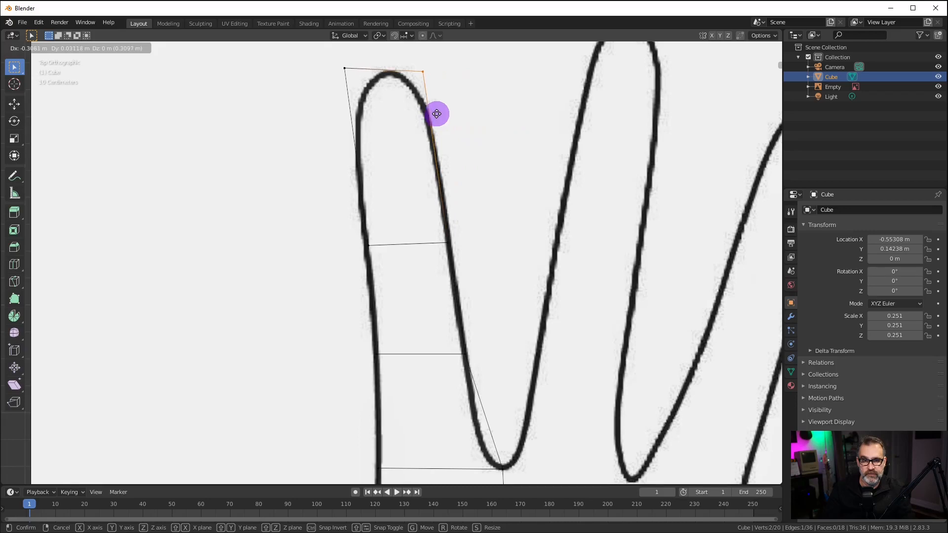
left_click(436, 110)
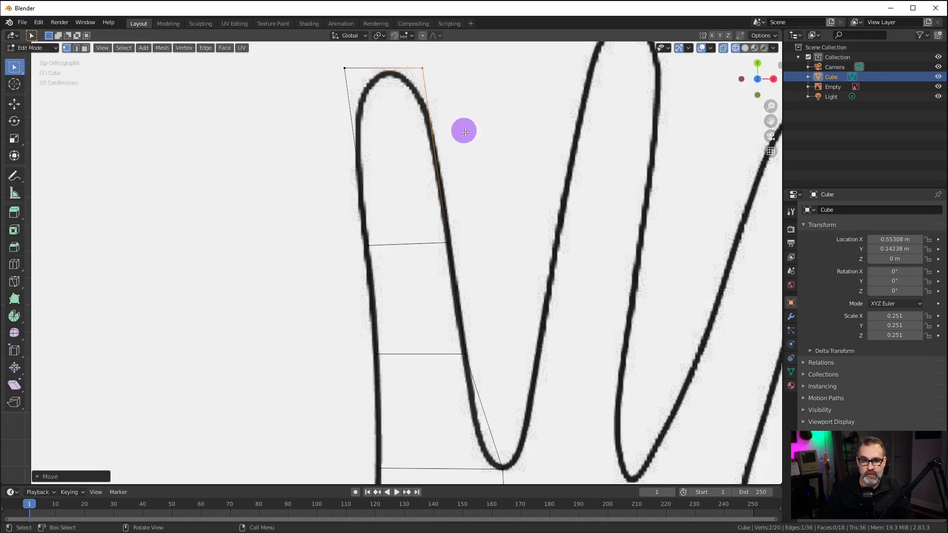
left_click(522, 162)
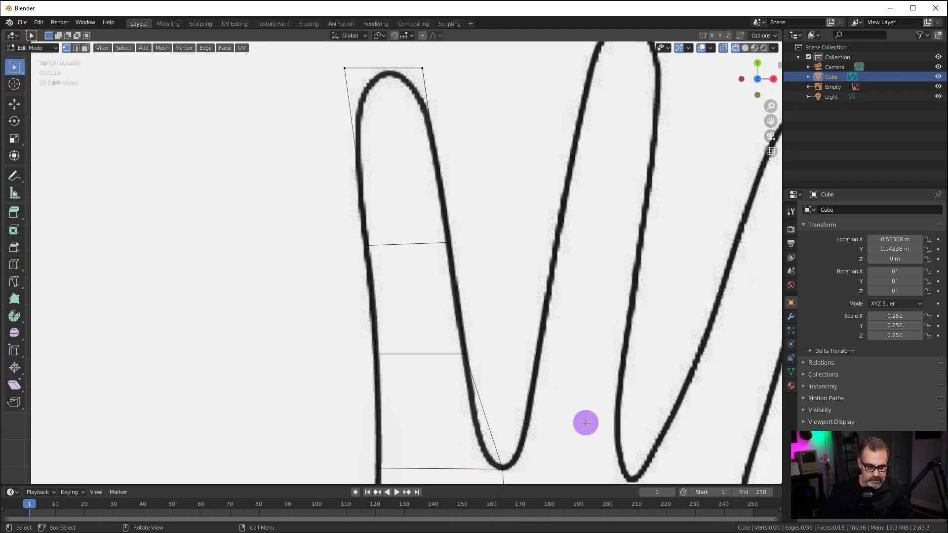
Add one loop cut across the first extruded segment and slide it slightly past the middle toward the palm.
middle_click_drag(566, 440, 500, 289, "shift")
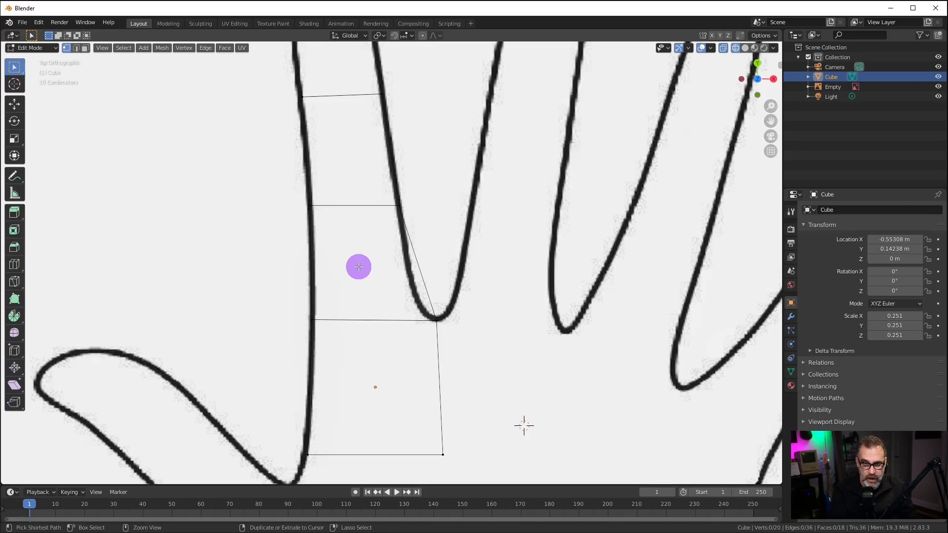
key("ctrl+r")
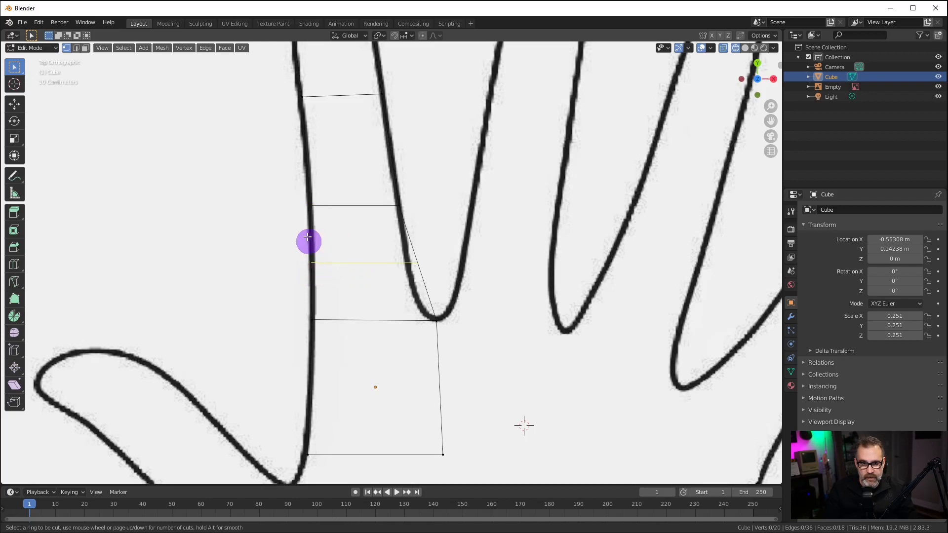
left_click(336, 262)
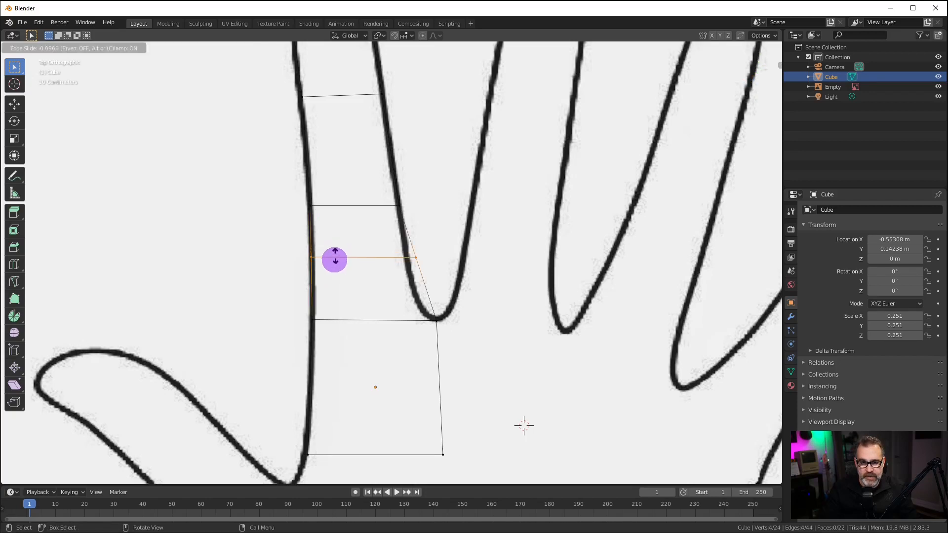
mouse_move(335, 260)
left_mouse_down()
mouse_move(333, 250)
mouse_move(333, 267)
left_mouse_up()
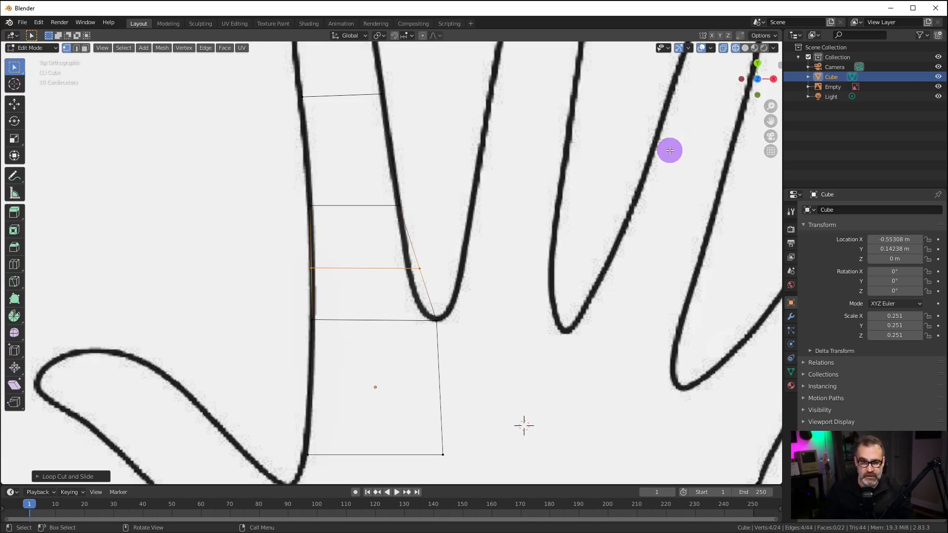
Box-select the inner vertex pair of the new loop cut and move it about 0.03 m onto the finger's inner outline.
key("a")
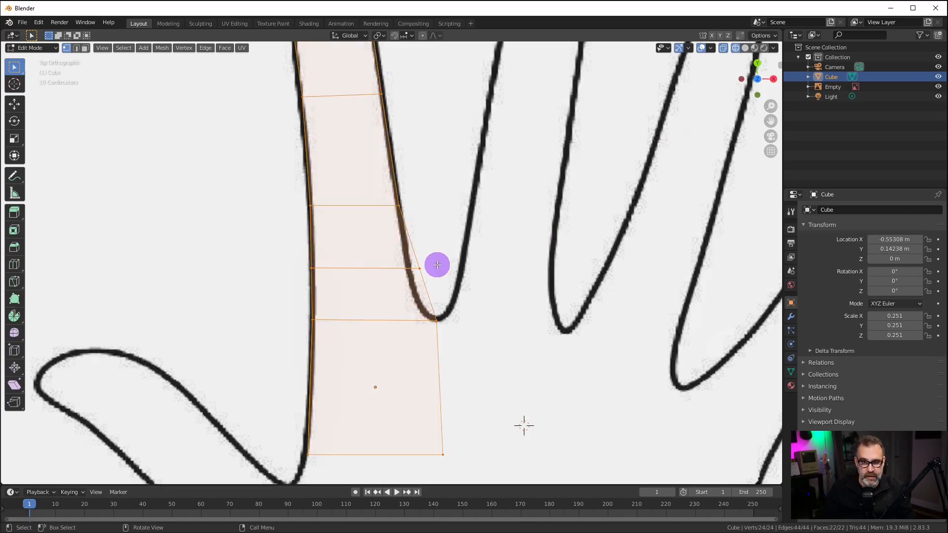
key("alt+a")
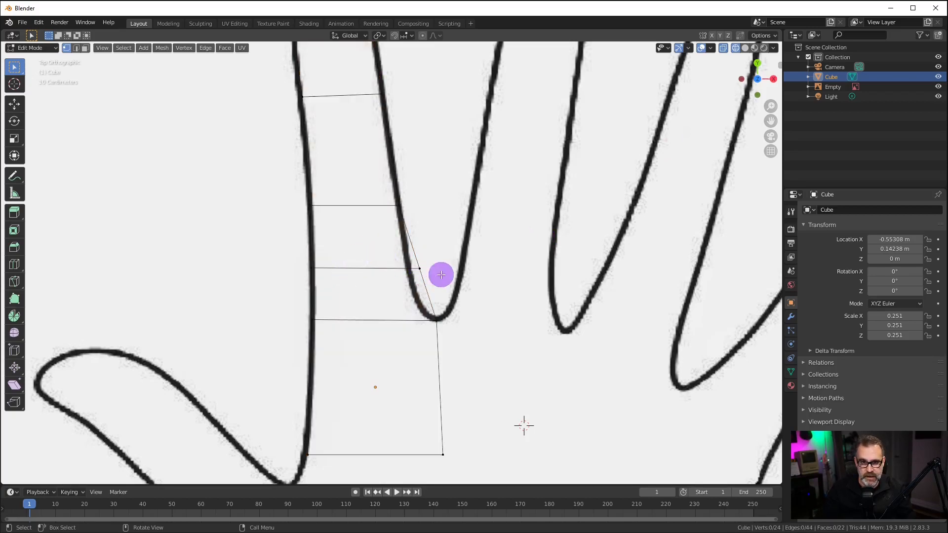
mouse_move(470, 281)
middle_mouse_down()
mouse_move(440, 283)
mouse_move(392, 247)
mouse_move(427, 252)
middle_mouse_up()
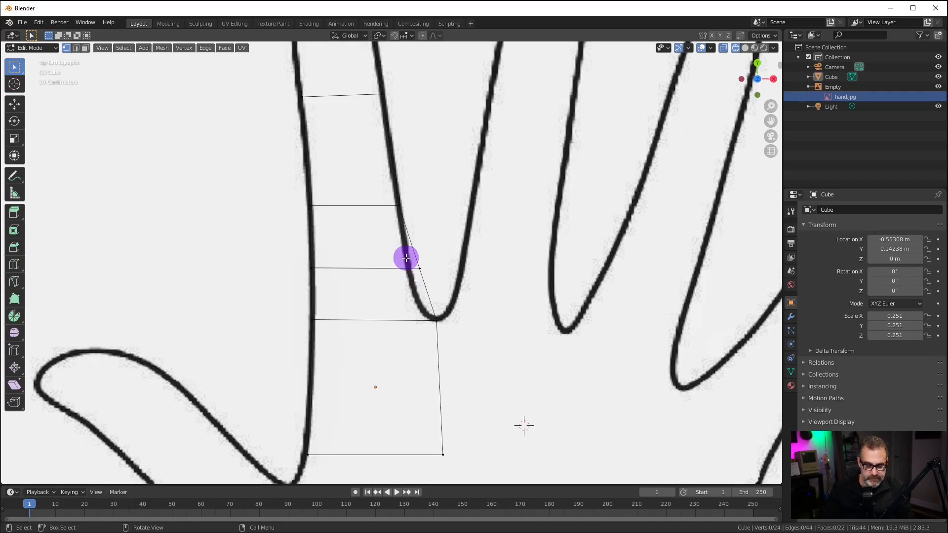
key("b")
left_click_drag(408, 258, 437, 283)
key("g")
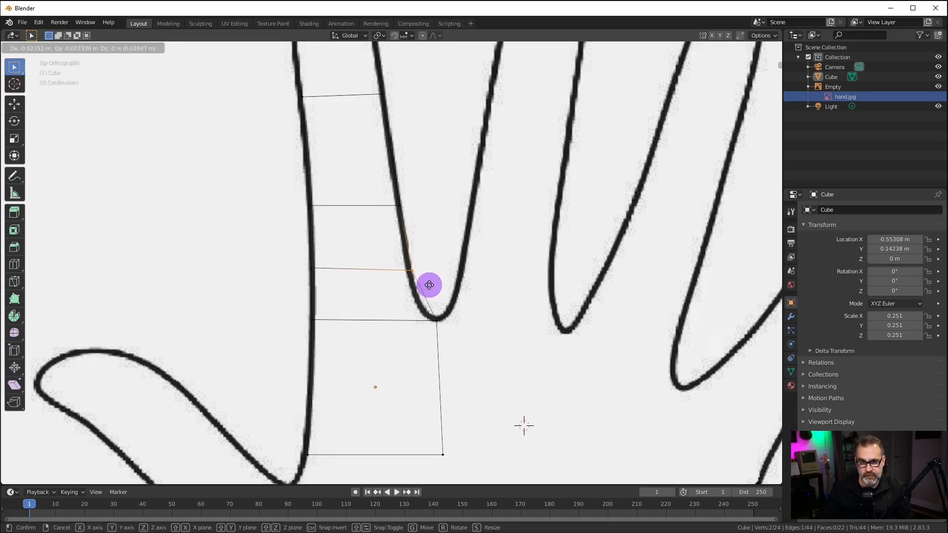
left_click(429, 285)
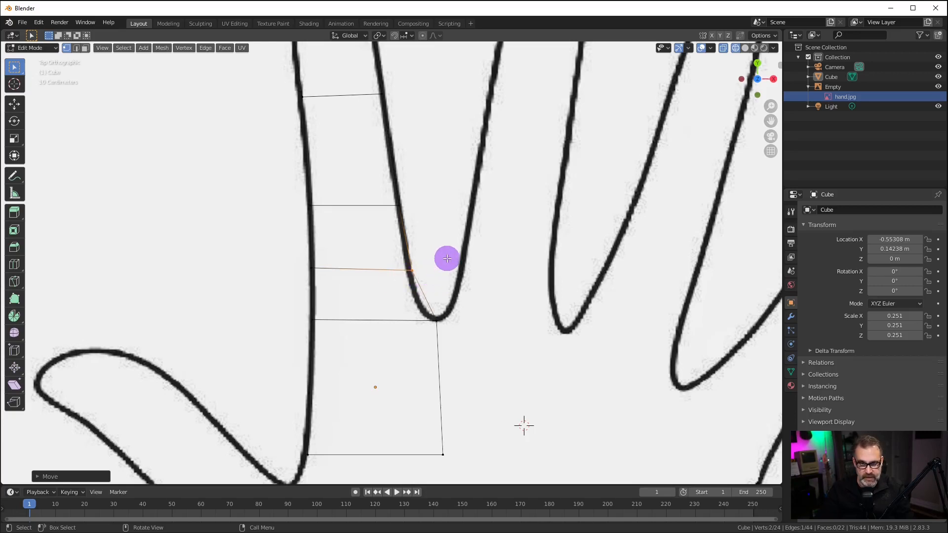
Extrude the index finger base block's inner side face across the palm to the valley between the middle and ring fingers.
key("a")
key("alt+a")
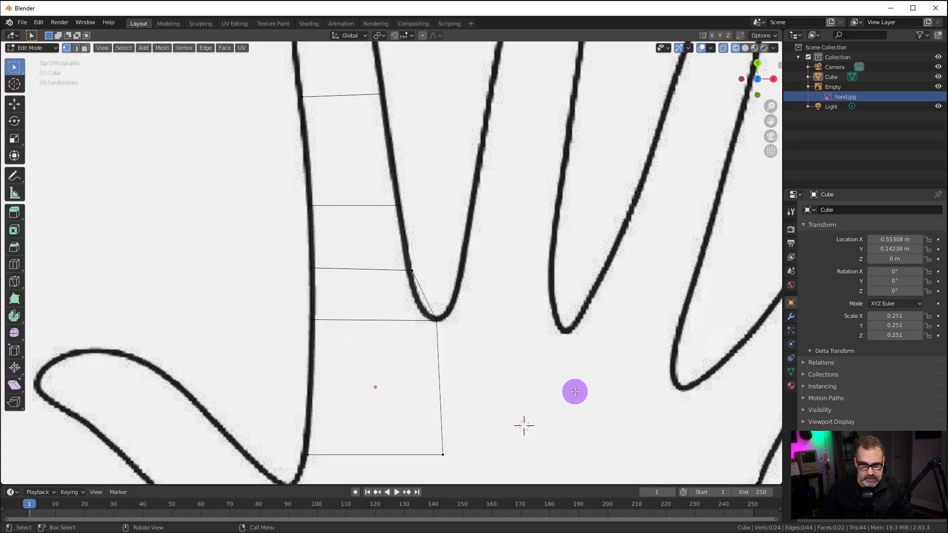
middle_click_drag(655, 412, 504, 288, "shift")
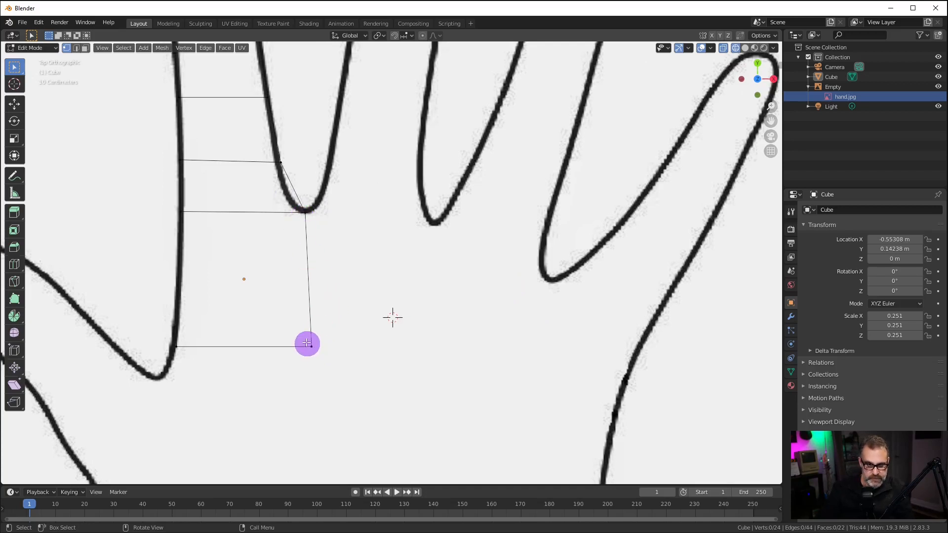
key("b")
left_click_drag(289, 200, 337, 380)
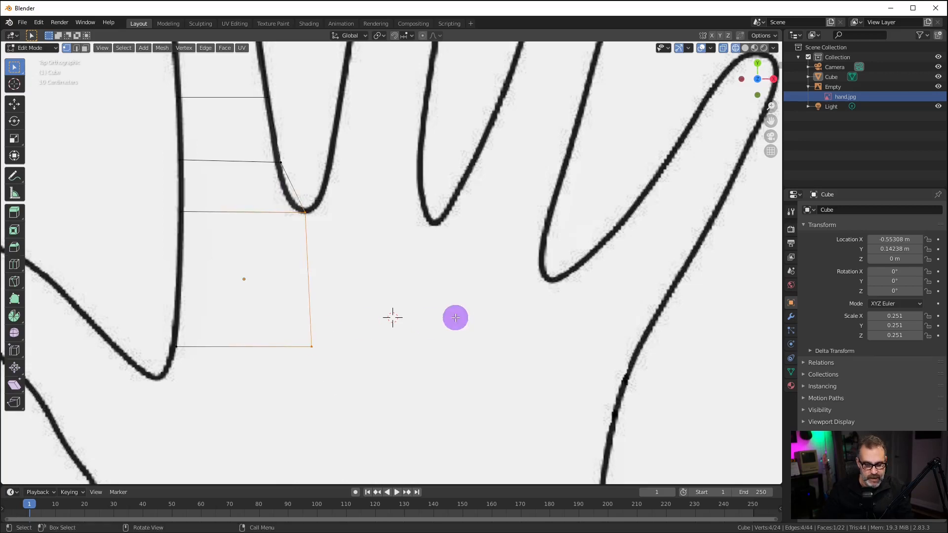
key("e")
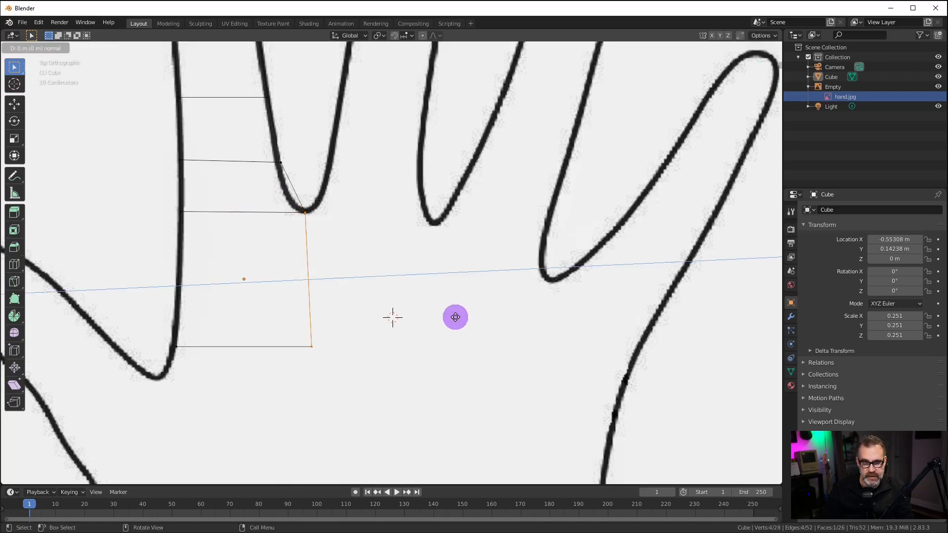
left_click(586, 333)
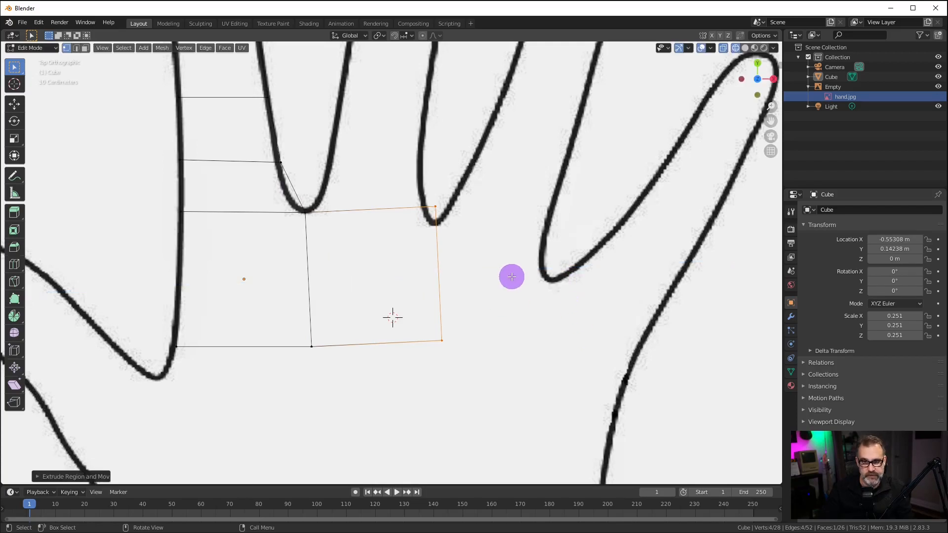
Extrude that side face twice more, to the ring–little finger valley and about 0.35 m onward to the palm's outer outline, and clear the selection.
key("e")
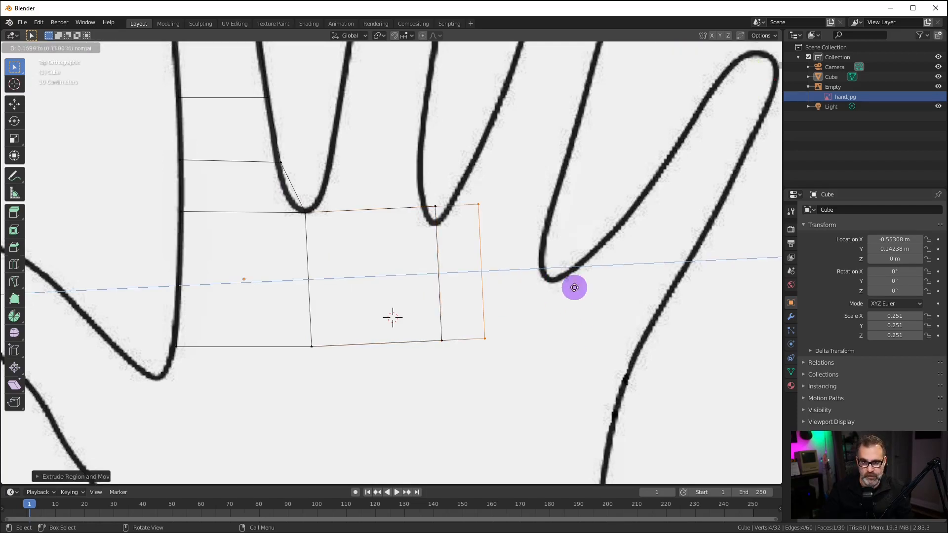
left_click(628, 293)
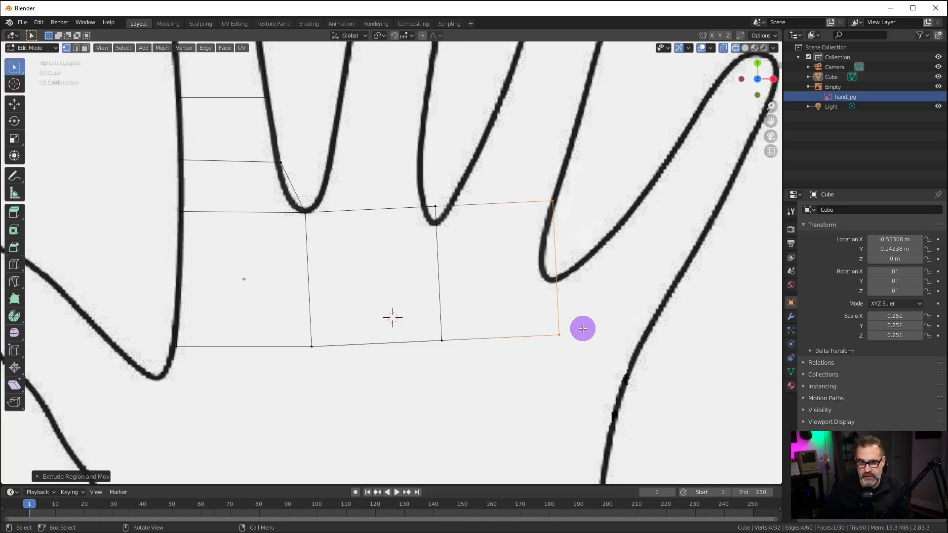
key("e")
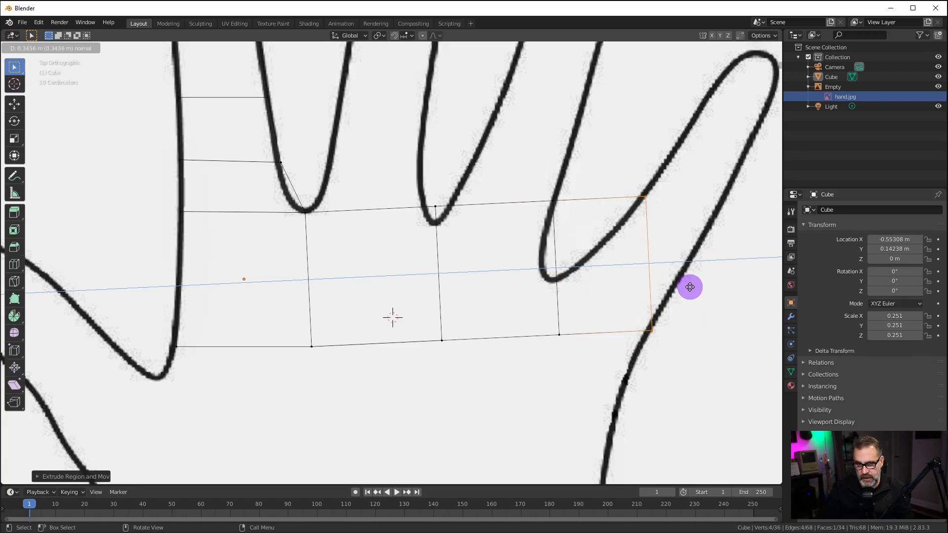
left_click(690, 287)
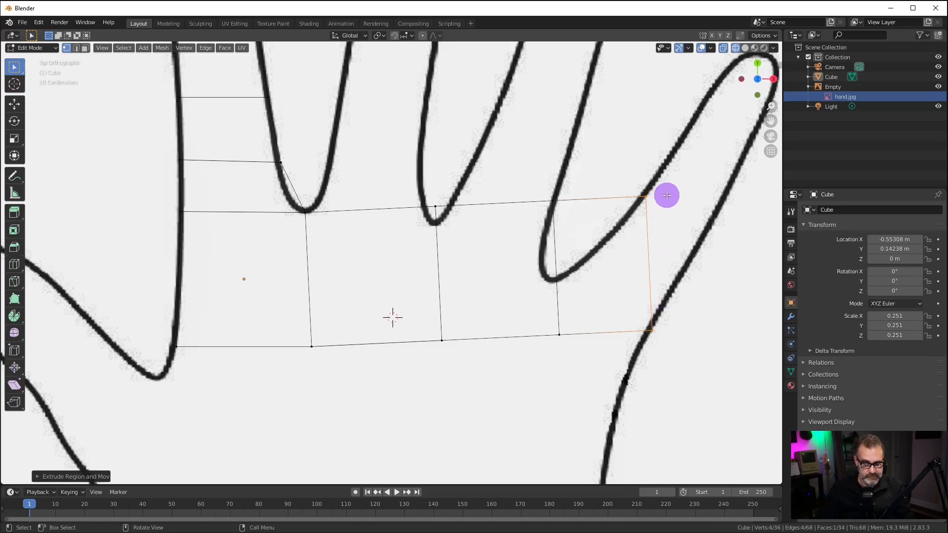
key("a")
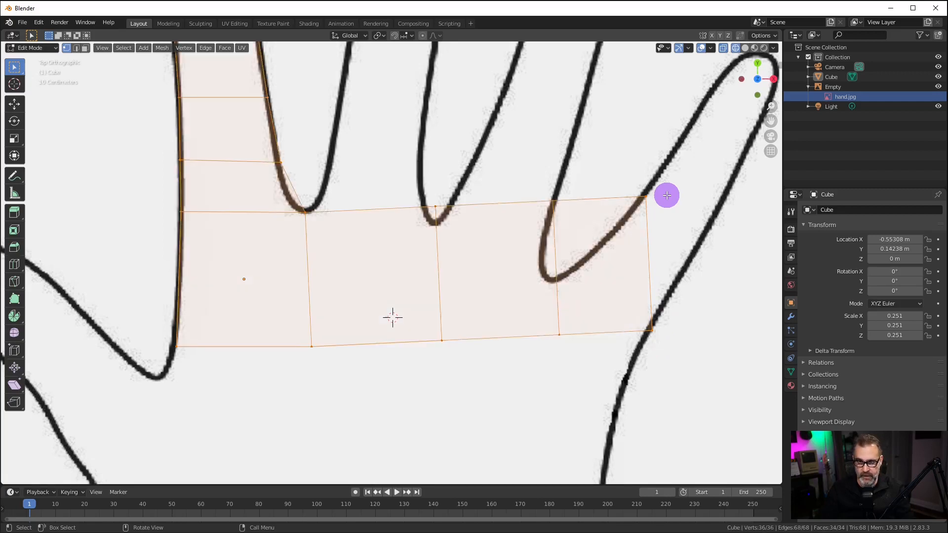
key("alt+a")
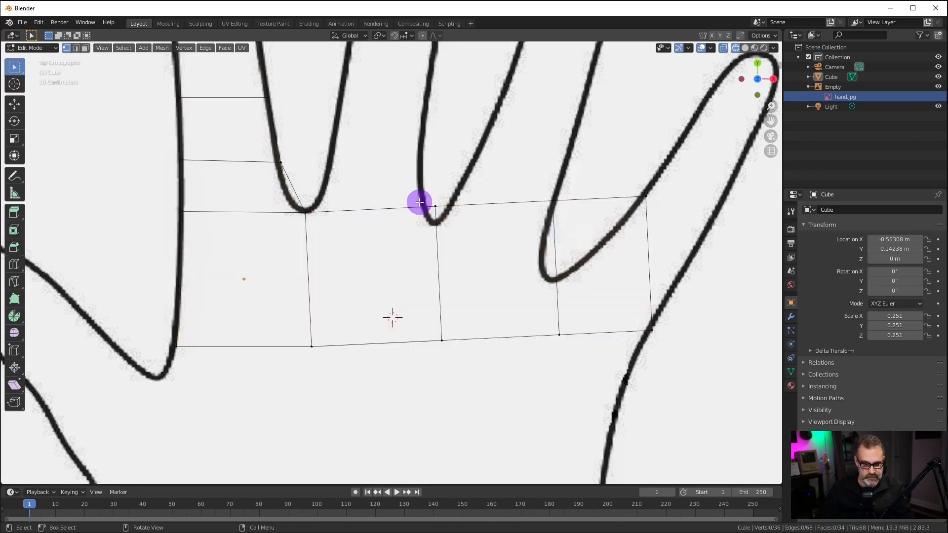
Move the upper vertex pair between the middle and ring fingers about 0.07 m down onto the outline's valley and clear the selection.
left_click(430, 201)
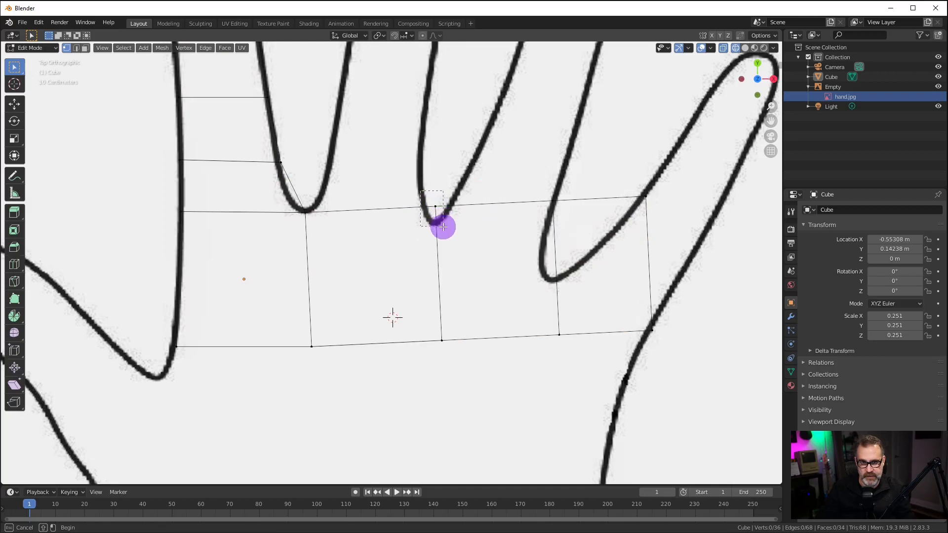
key("g")
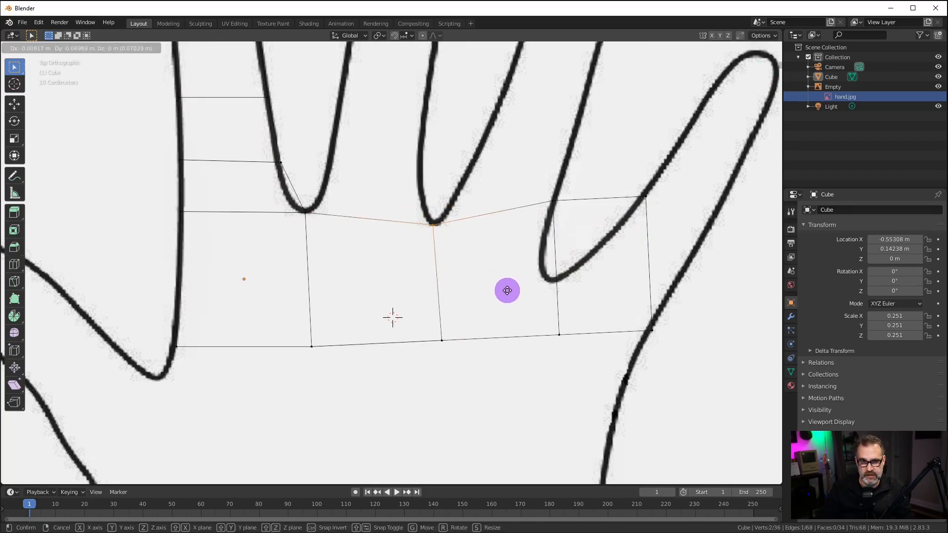
left_click(508, 291)
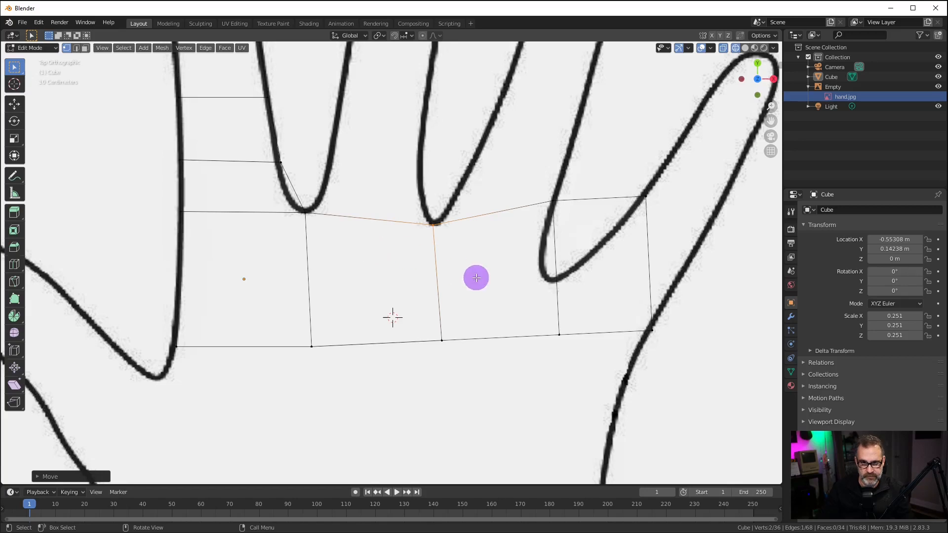
key("a")
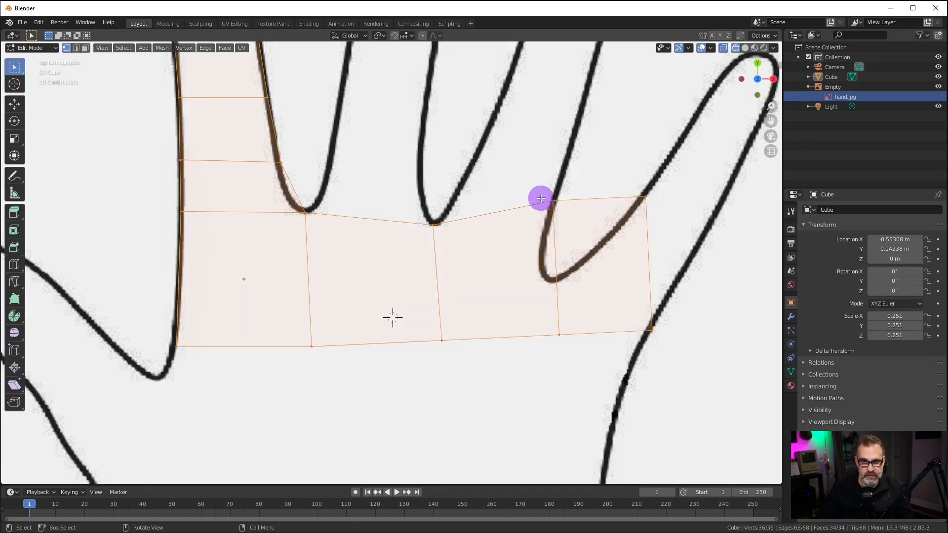
key("alt+a")
Move the upper vertex pair between the ring and little fingers down onto the outline's valley in two moves, about 0.08 m and 0.22 m.
key("b")
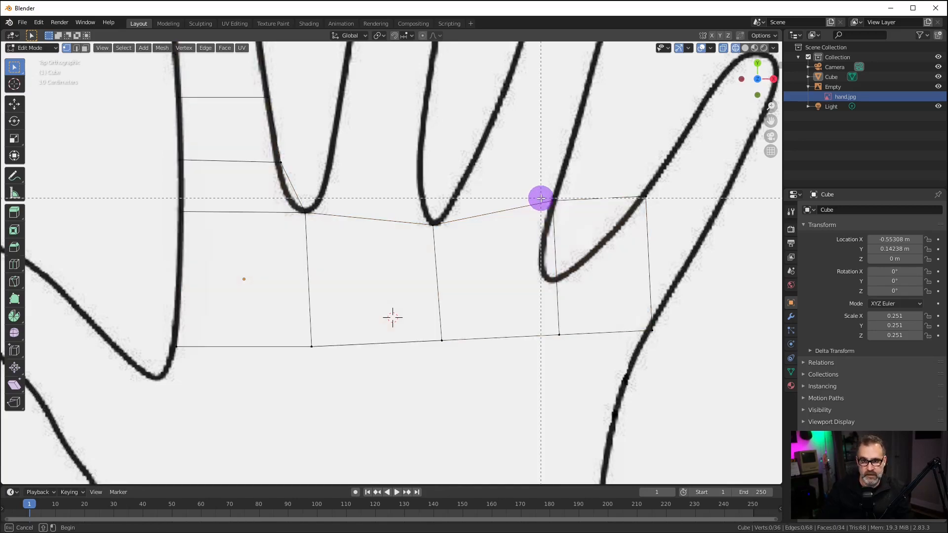
left_click_drag(539, 186, 563, 221)
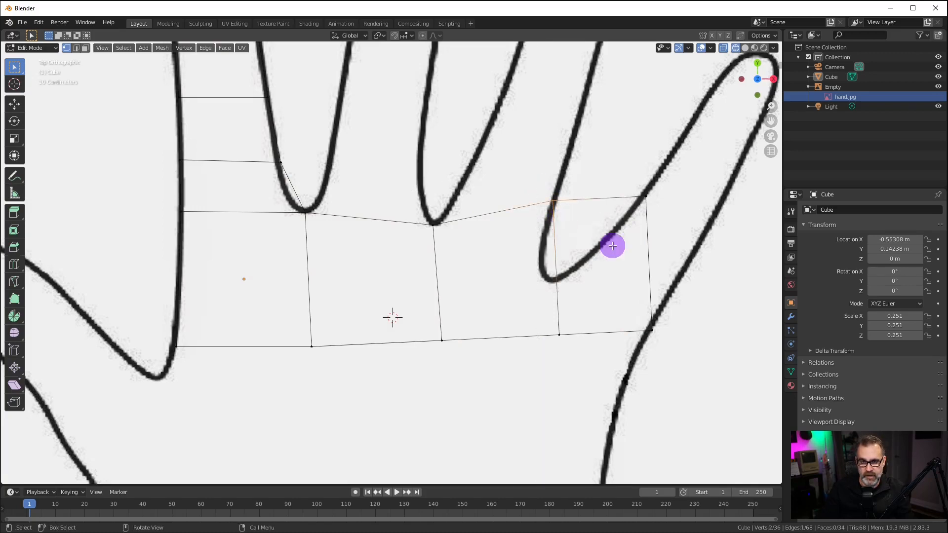
key("g")
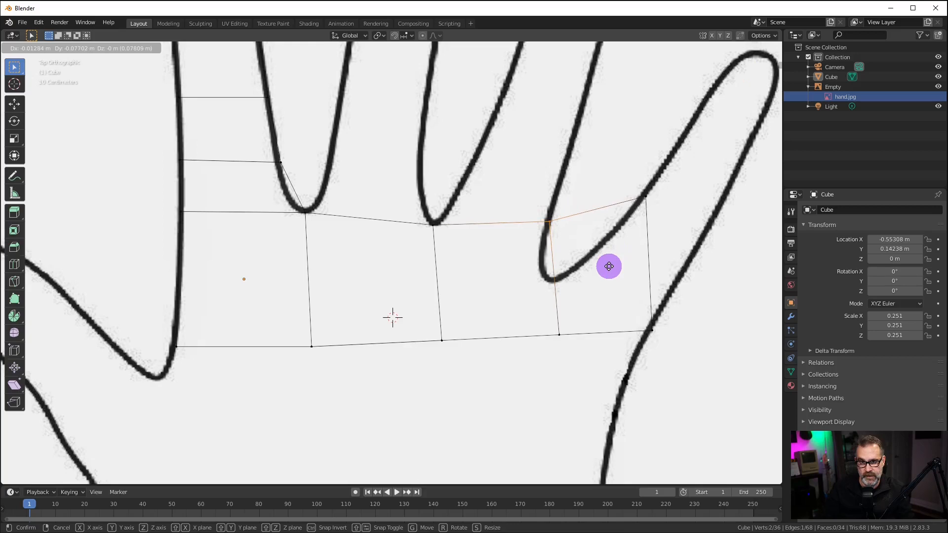
left_click(609, 267)
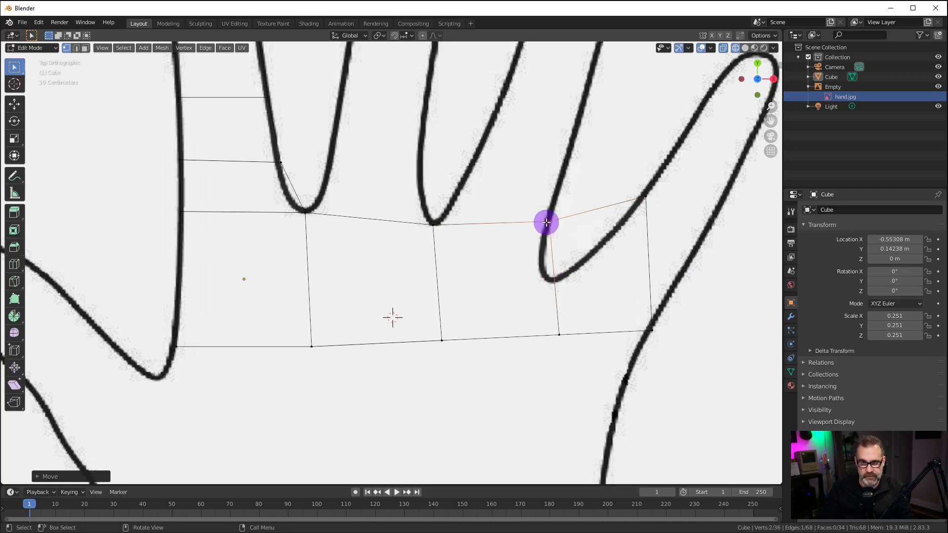
key("a")
key("alt+a")
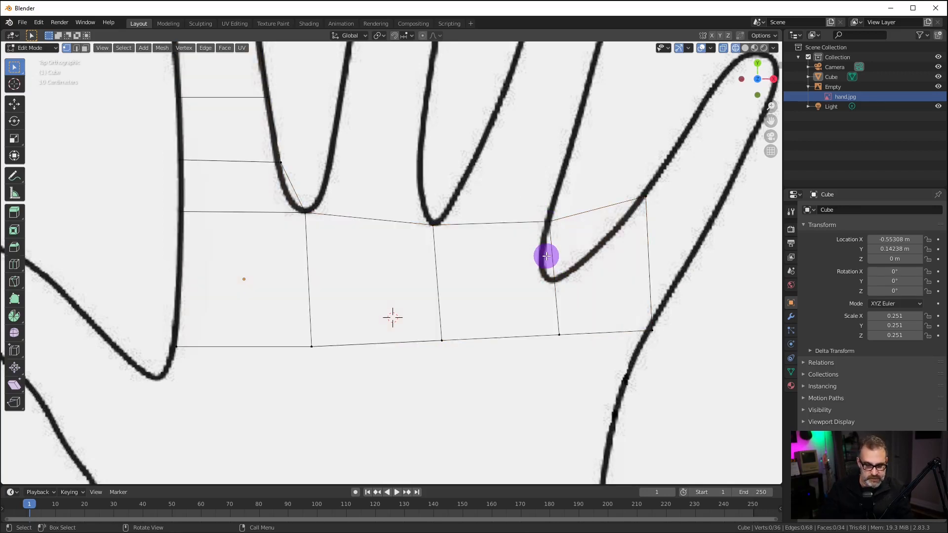
left_click(548, 220)
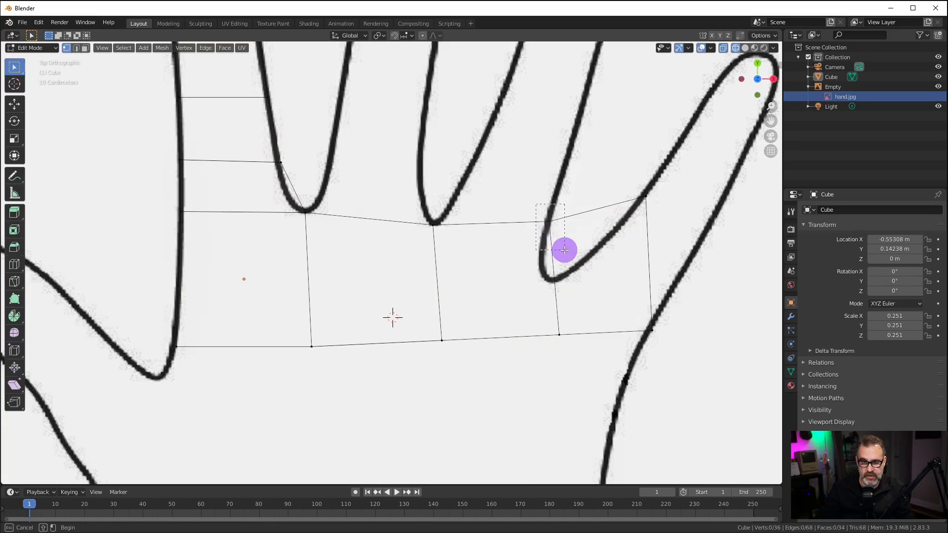
key("g")
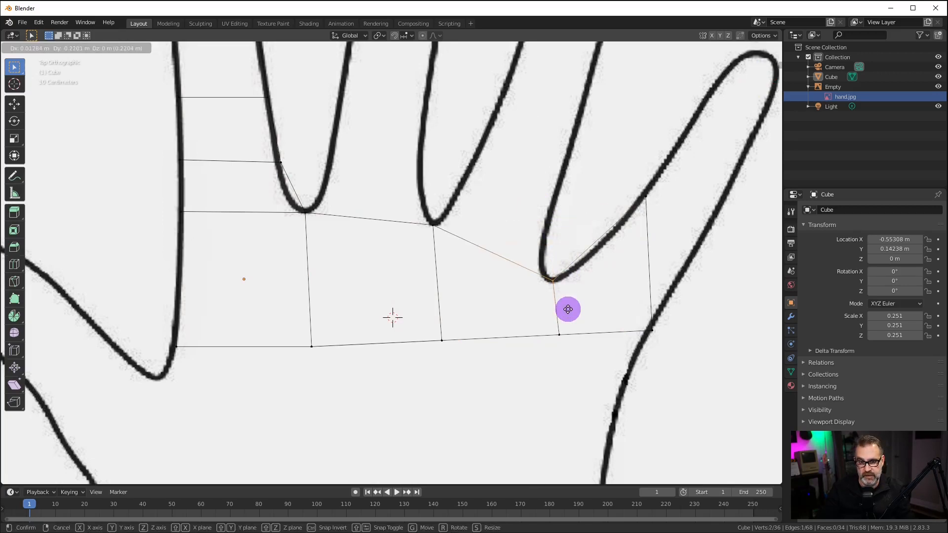
left_click(568, 309)
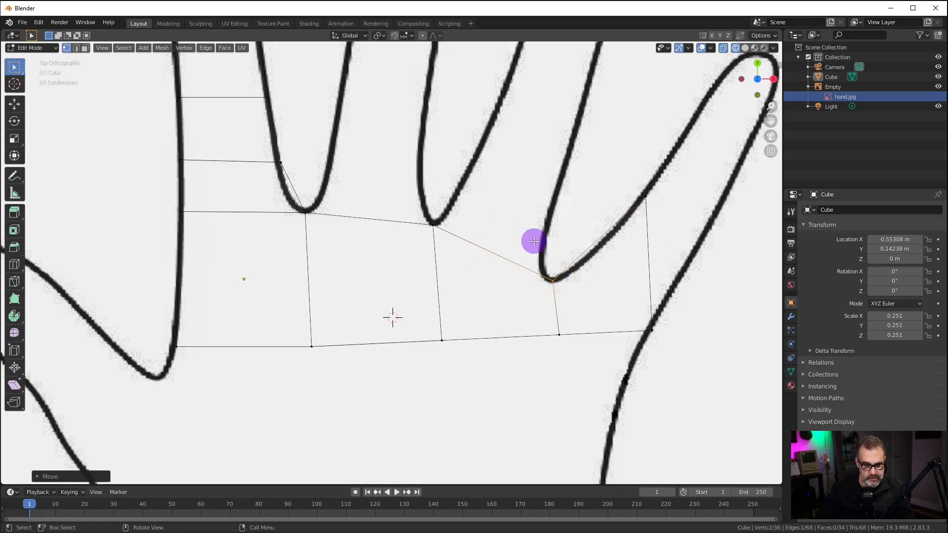
key("a")
key("alt+a")
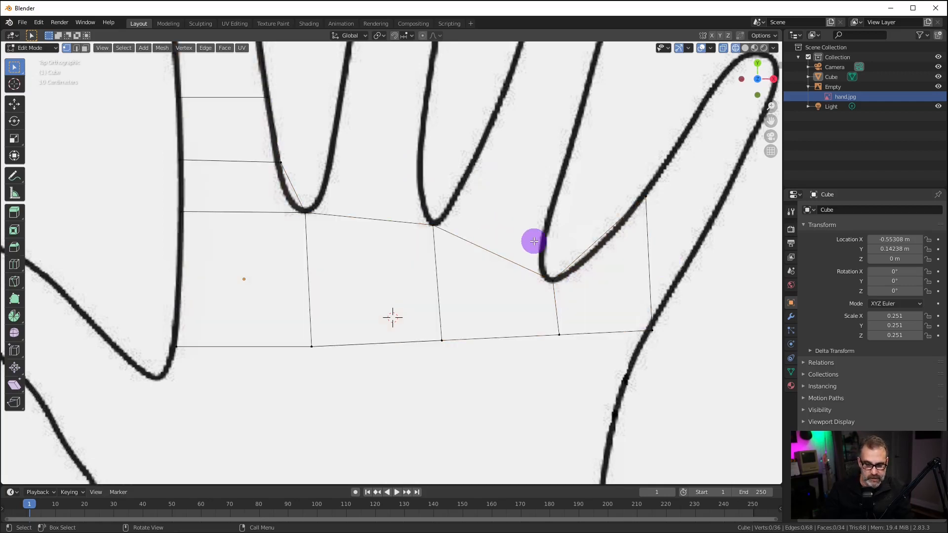
Move the upper vertex pair at the little finger's outer side about 0.40 m down onto the hand's outer outline and clear the selection.
left_click(669, 225)
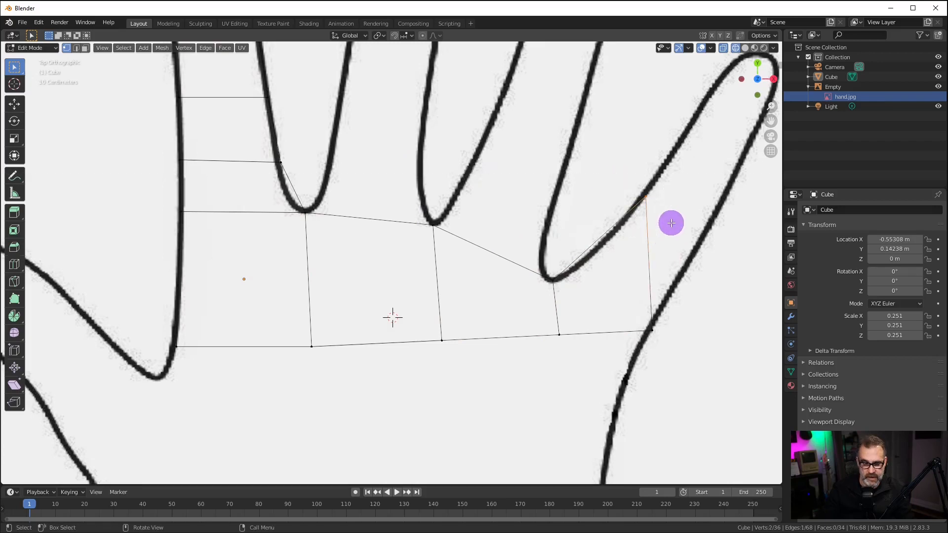
key("g")
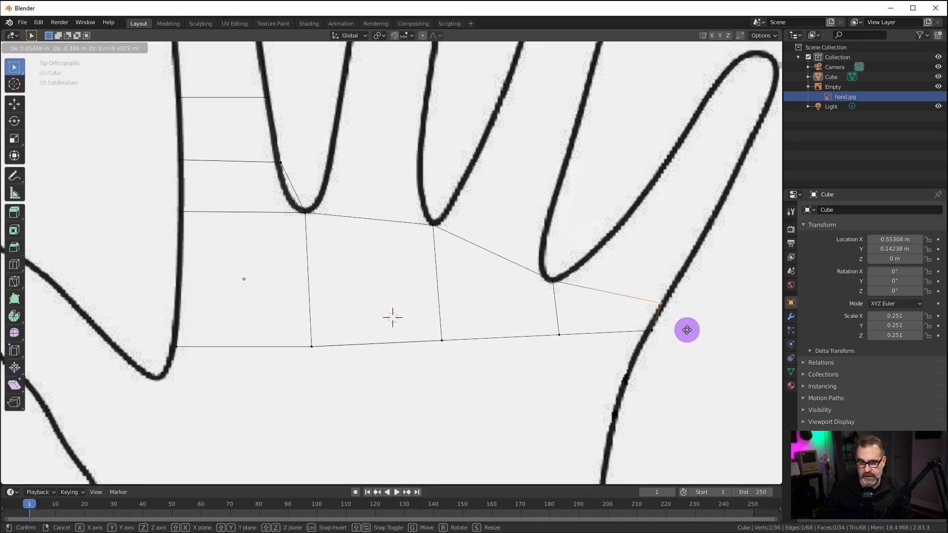
left_click(687, 330)
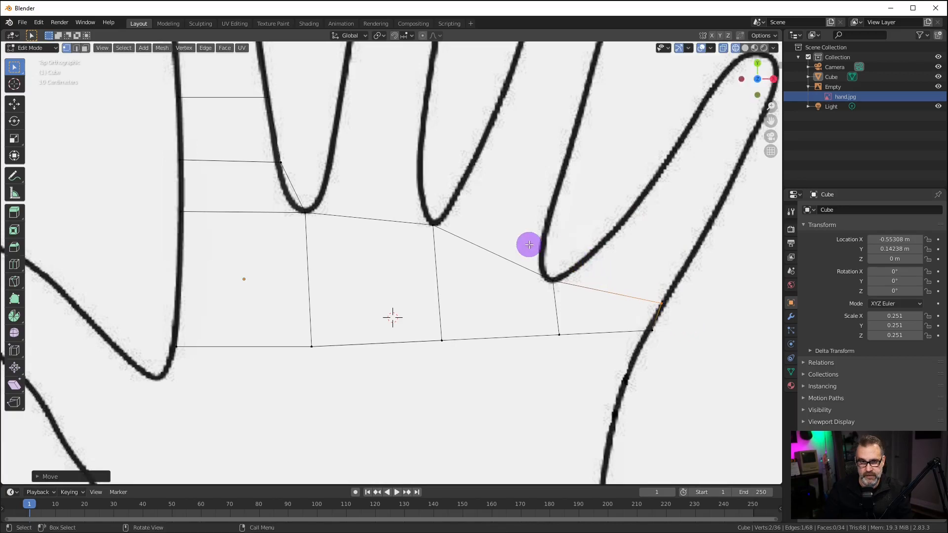
left_click(448, 329)
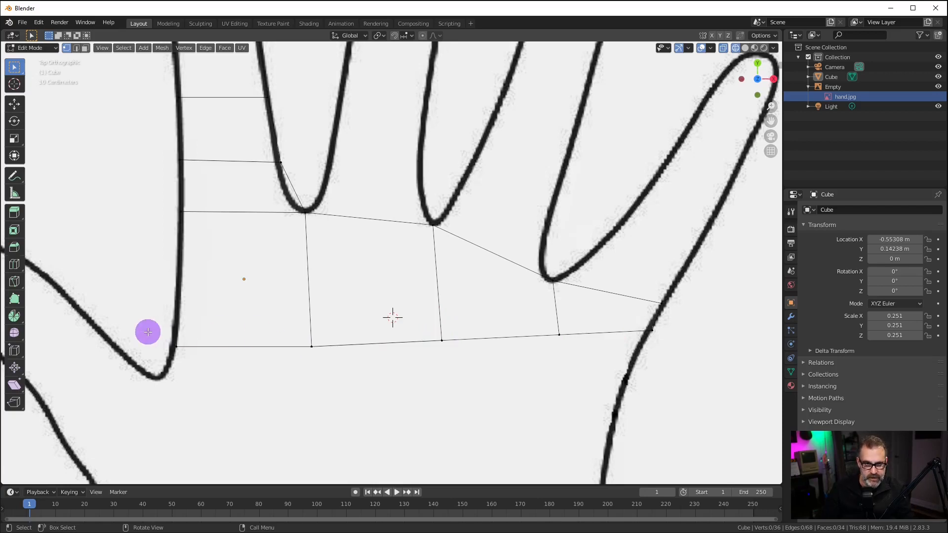
Box-select the palm's entire lower vertex row, move it about 0.12 m toward the wrist and thumb crease, and clear the selection.
key("b")
left_click_drag(151, 314, 672, 454)
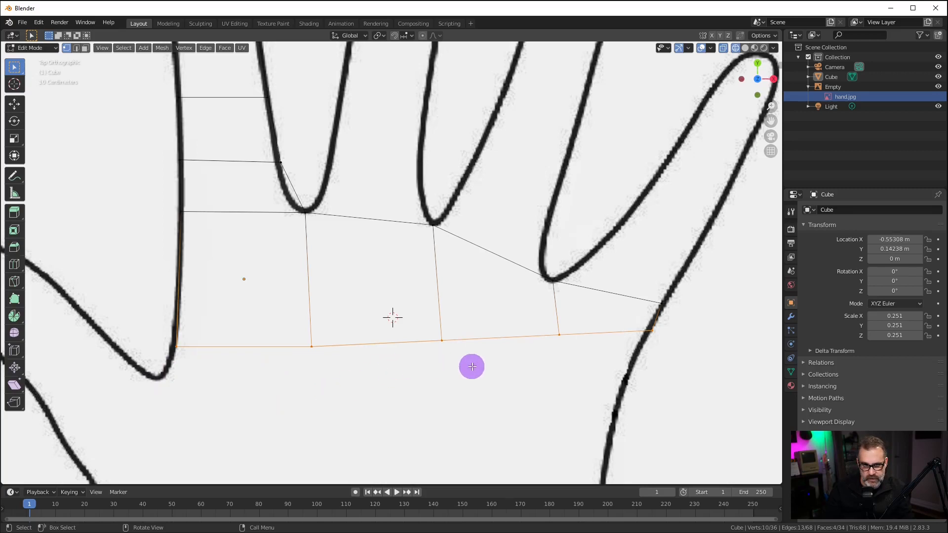
key("g")
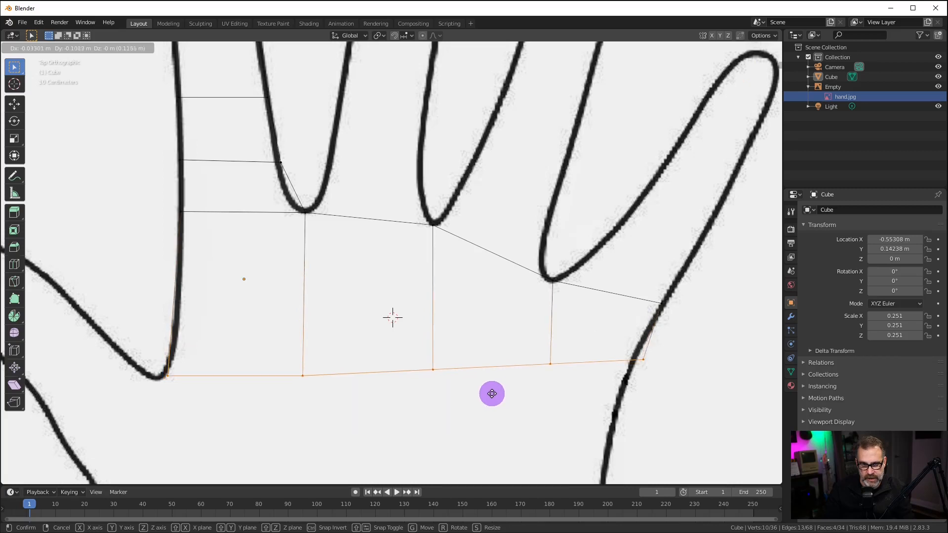
left_click(491, 395)
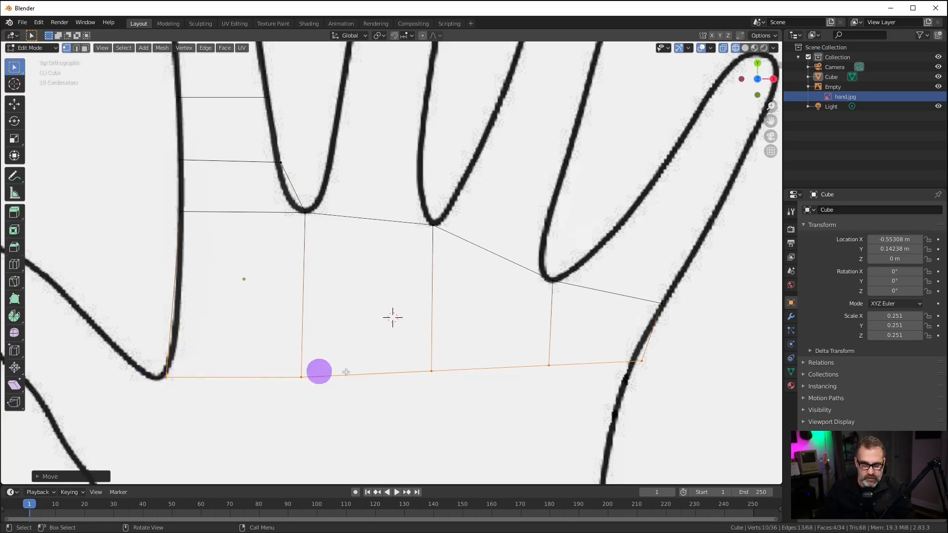
left_click(580, 367)
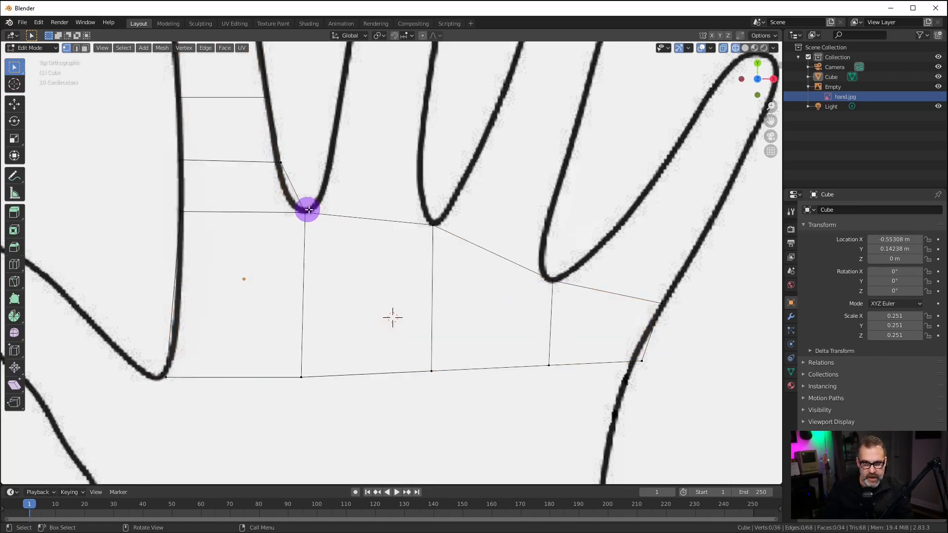
Box-select the palm face at the middle finger's base and extrude it up the finger in two segments, the second about 0.4 m long.
middle_click_drag(536, 158, 533, 245, "shift")
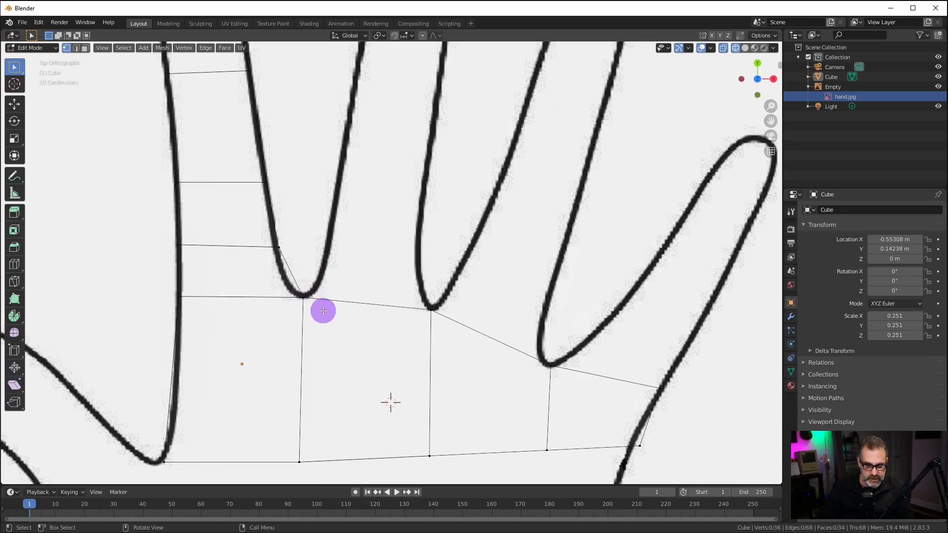
key("b")
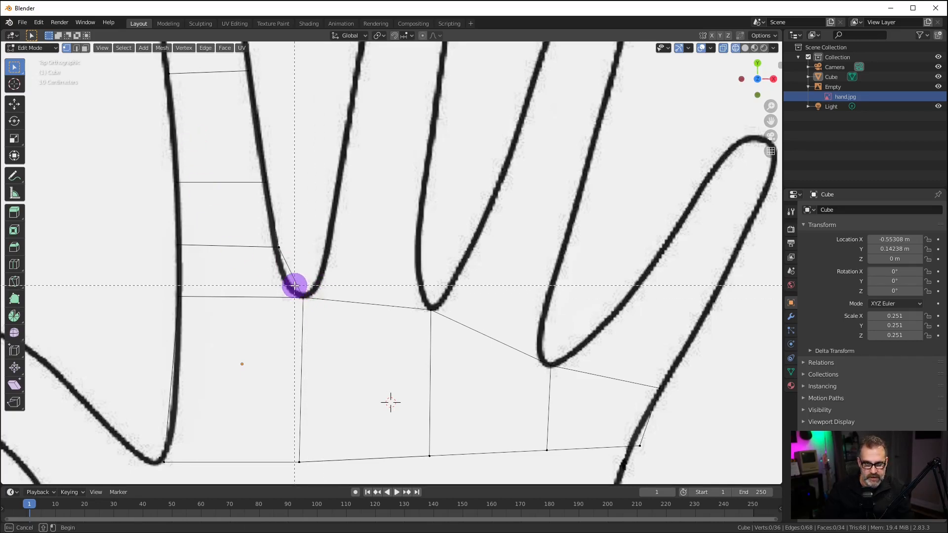
left_click_drag(295, 286, 444, 339)
key("e")
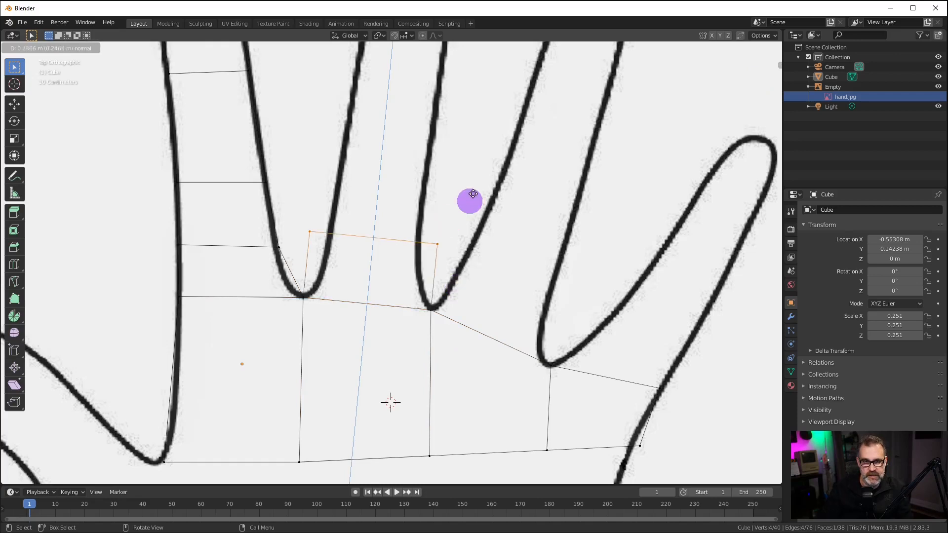
left_click(485, 170)
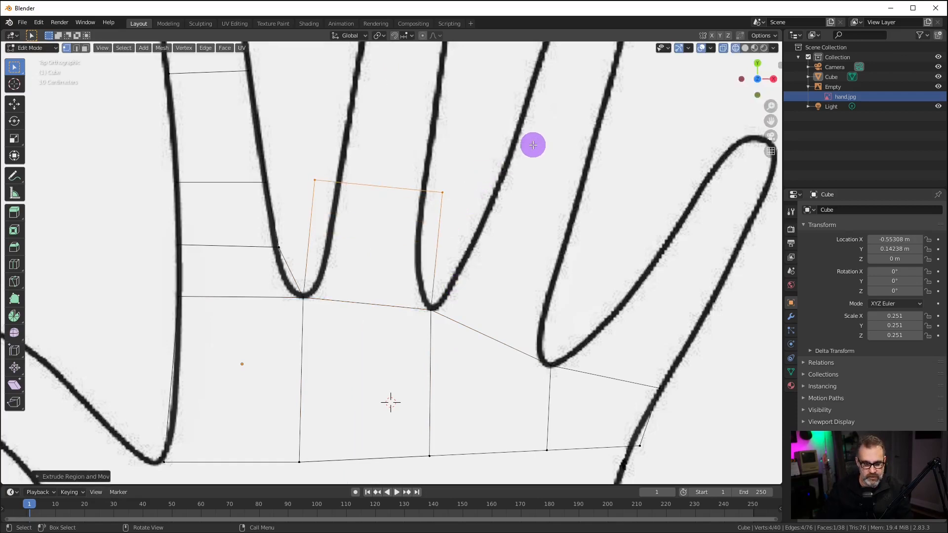
key("e")
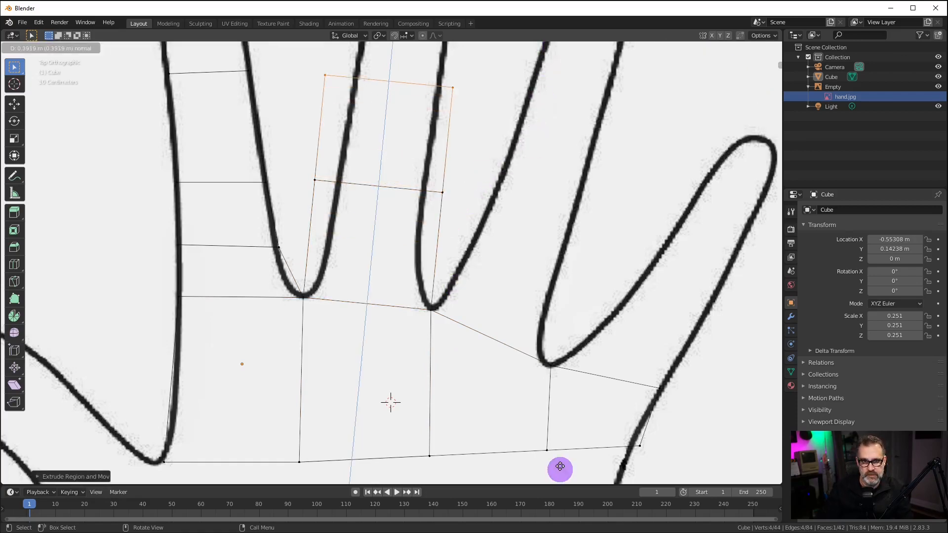
left_click(559, 478)
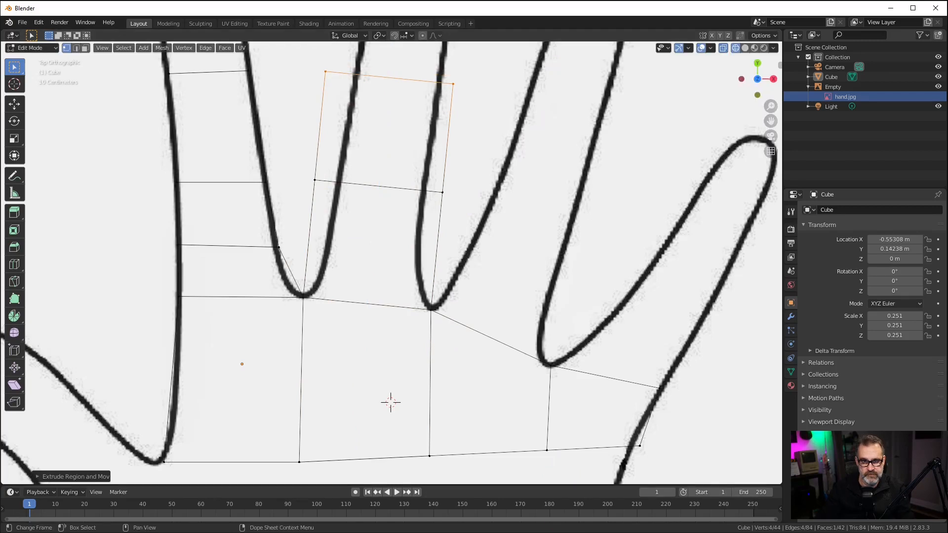
Extrude the middle finger's end face to just beyond the fingertip outline and clear the selection.
middle_click_drag(532, 264, 540, 402, "shift")
key("e")
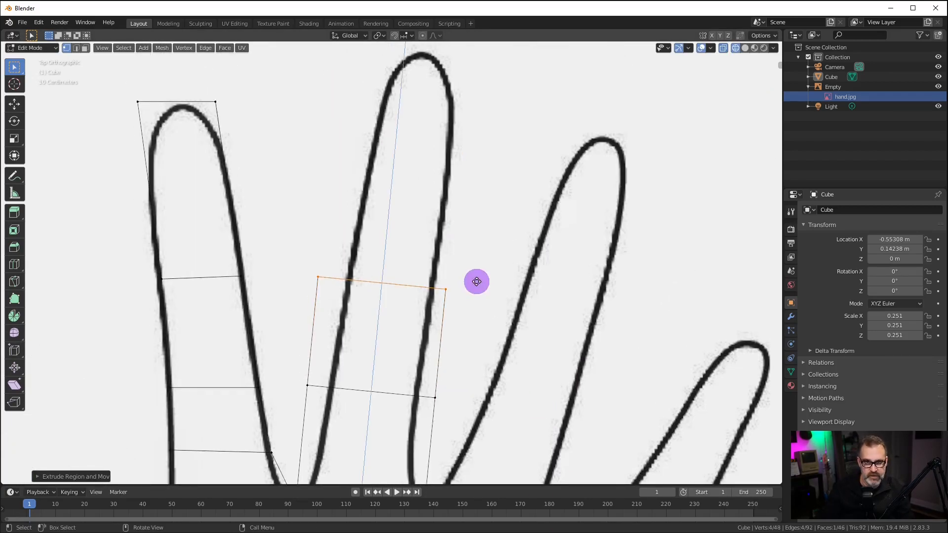
left_click(500, 48)
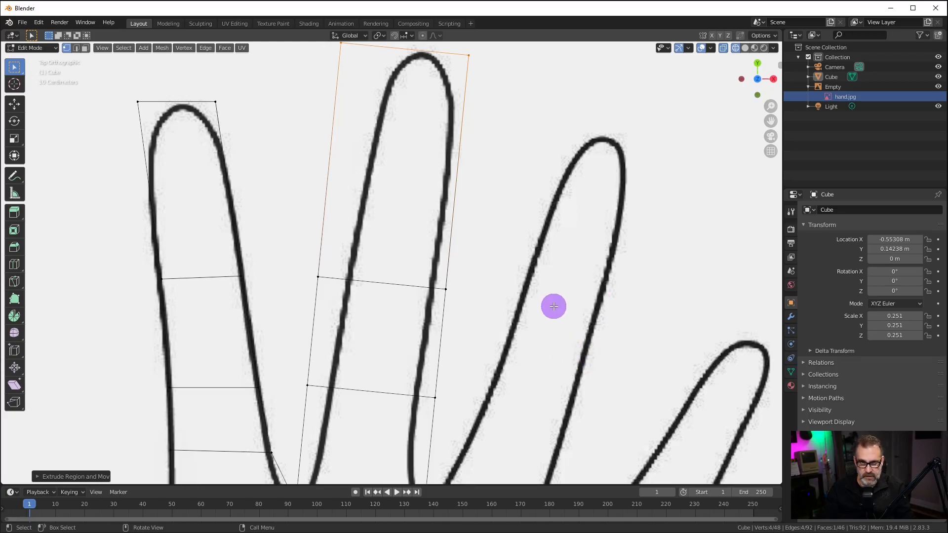
scroll(553, 306, "down", 1)
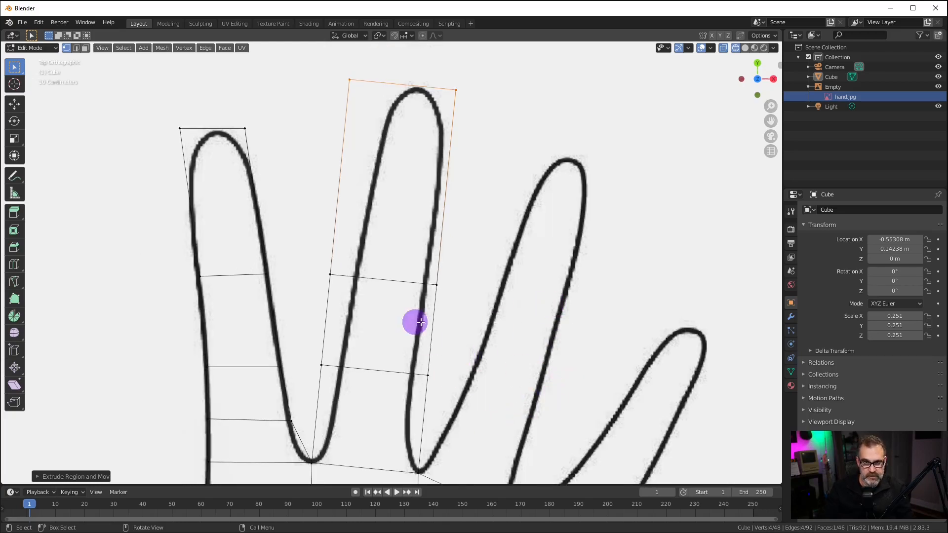
key("a")
key("alt+a")
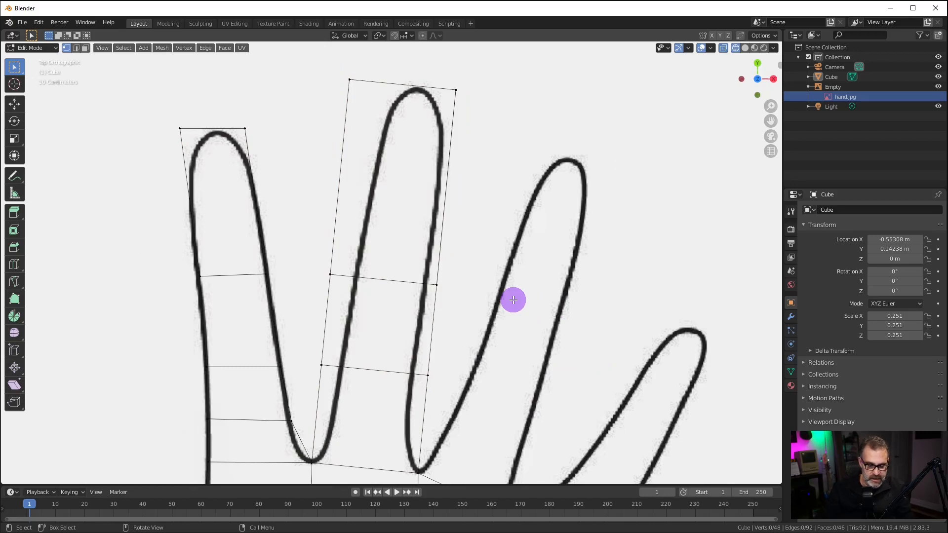
Move the index-side vertex pair at the middle finger's lower joint inward onto the outline and clear the selection.
left_click(347, 380)
key("g")
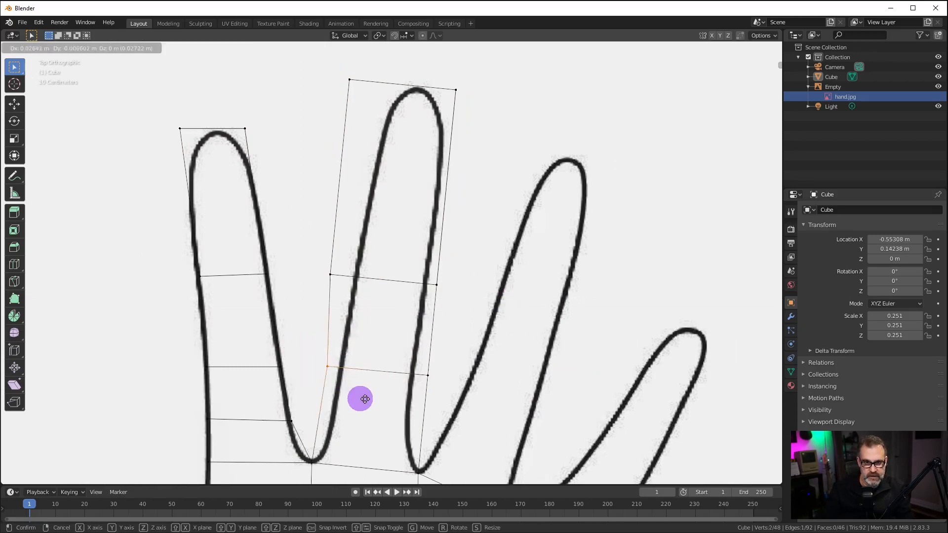
left_click(372, 396)
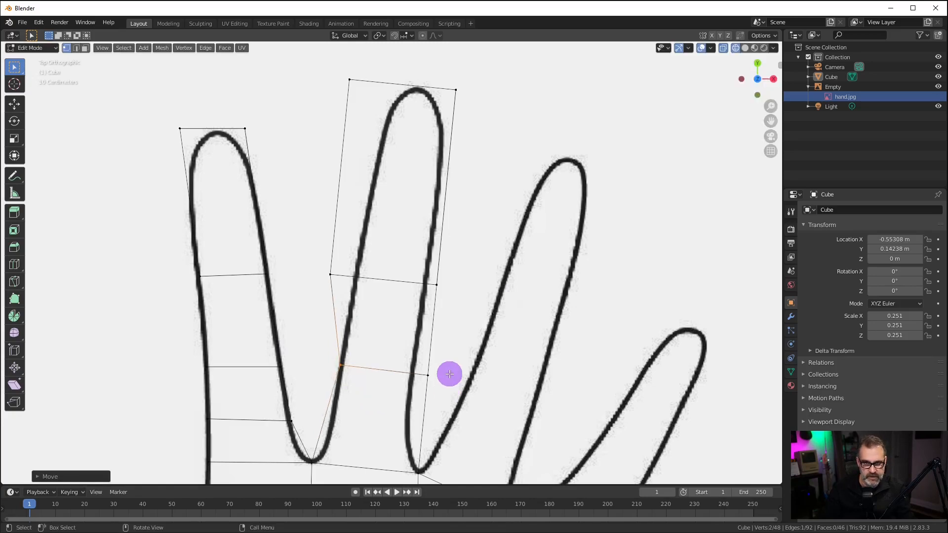
key("a")
key("alt+a")
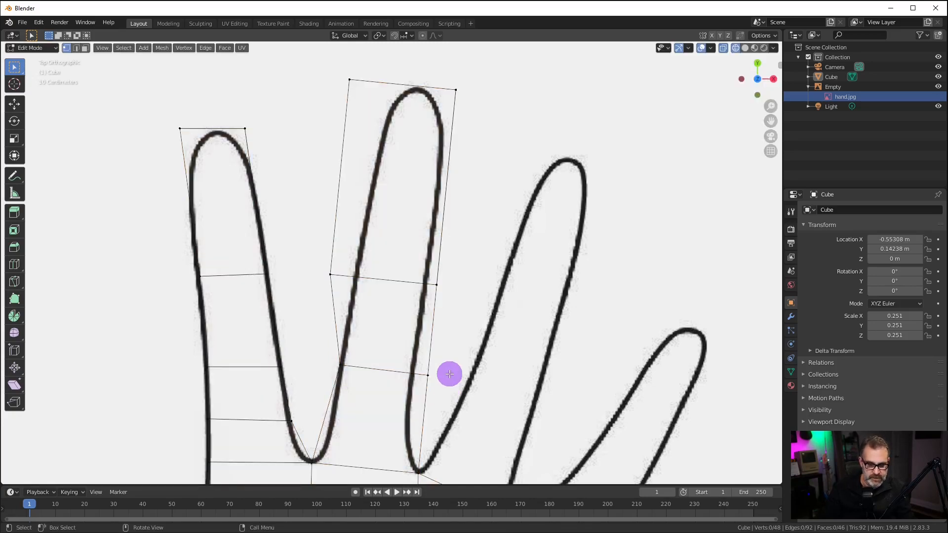
Move the ring-side vertex pair at the middle finger's lower joint about 0.07 m inward onto the outline and clear the selection.
left_click(422, 372, "alt")
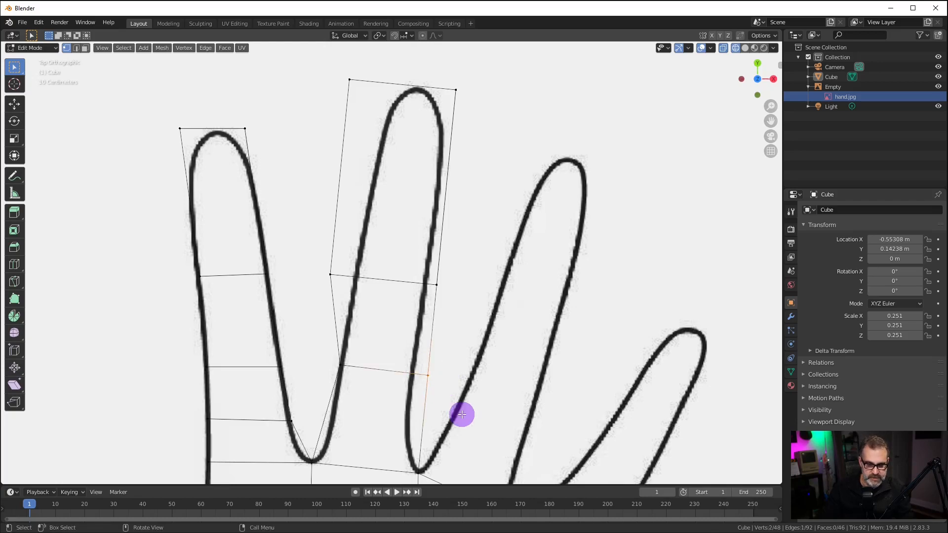
key("g")
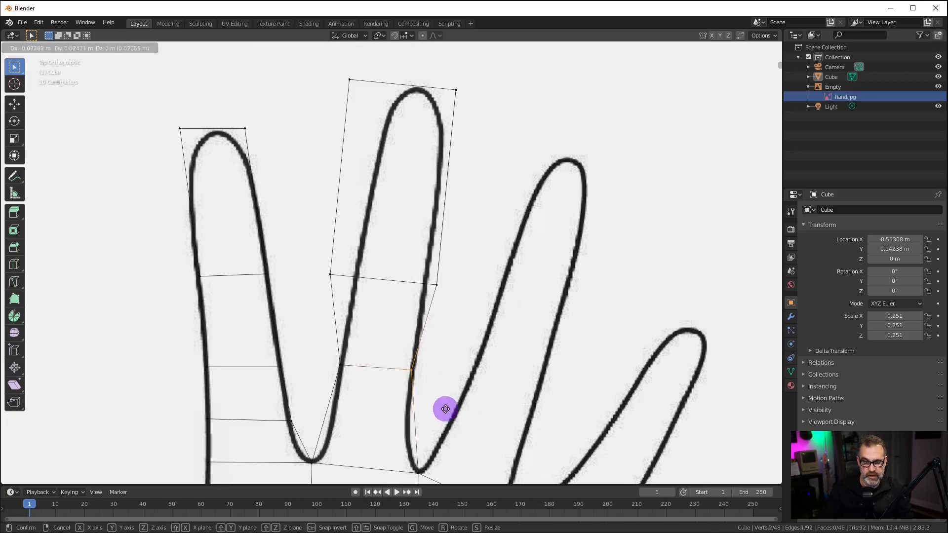
left_click(446, 410)
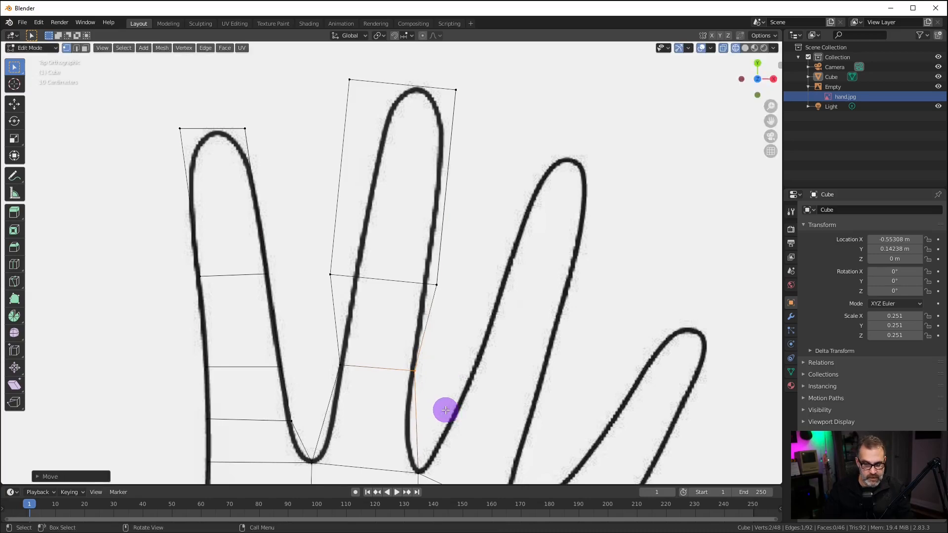
left_click(446, 410)
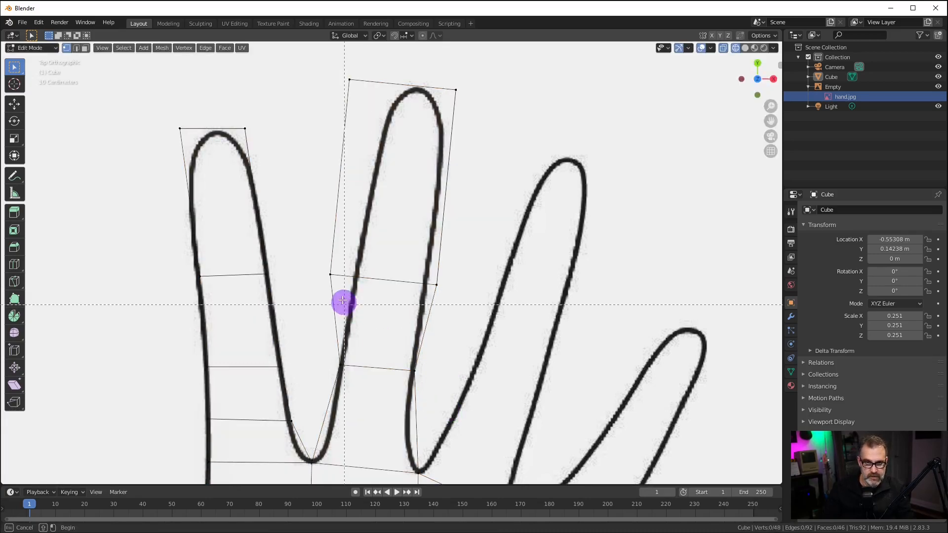
Move the index-side vertex pair at the middle finger's upper joint inward onto the outline and clear the selection.
left_click_drag(313, 254, 345, 296)
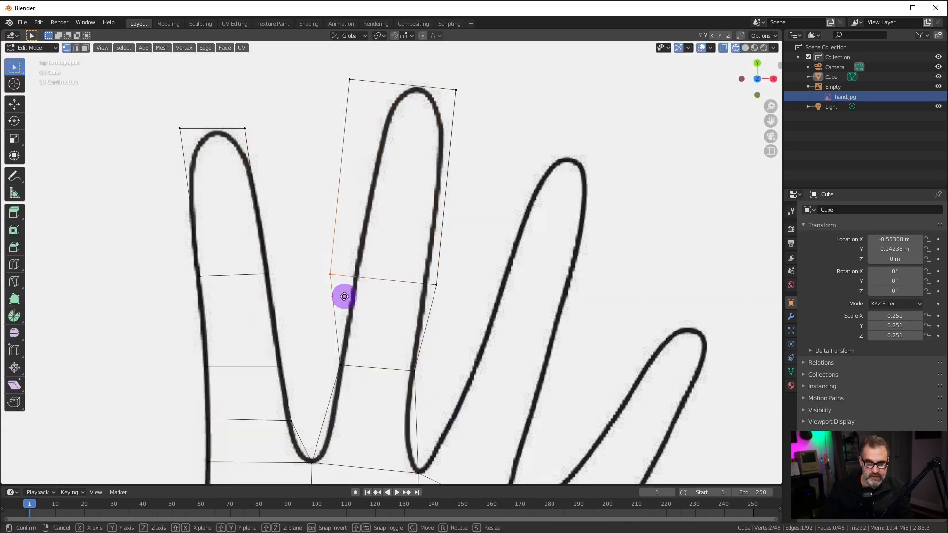
key("g")
left_click(371, 299)
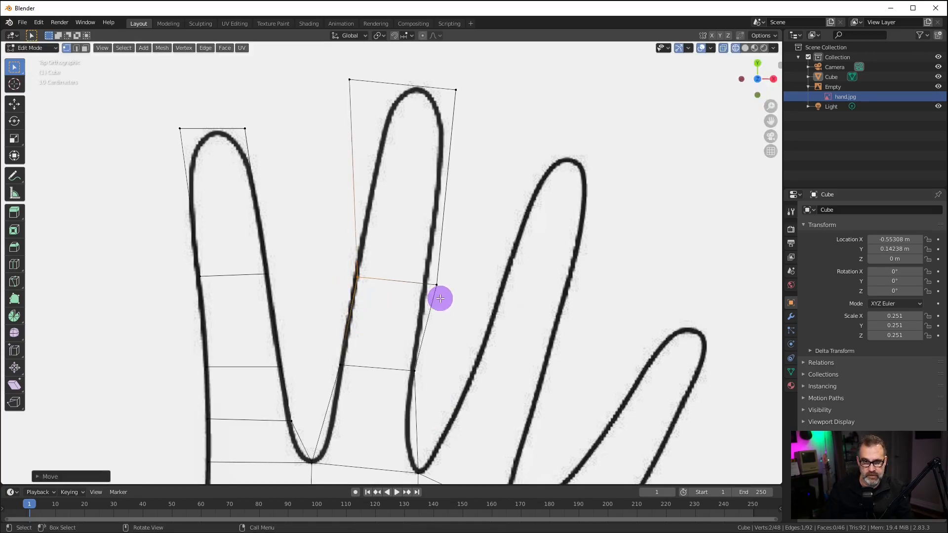
left_click(440, 298)
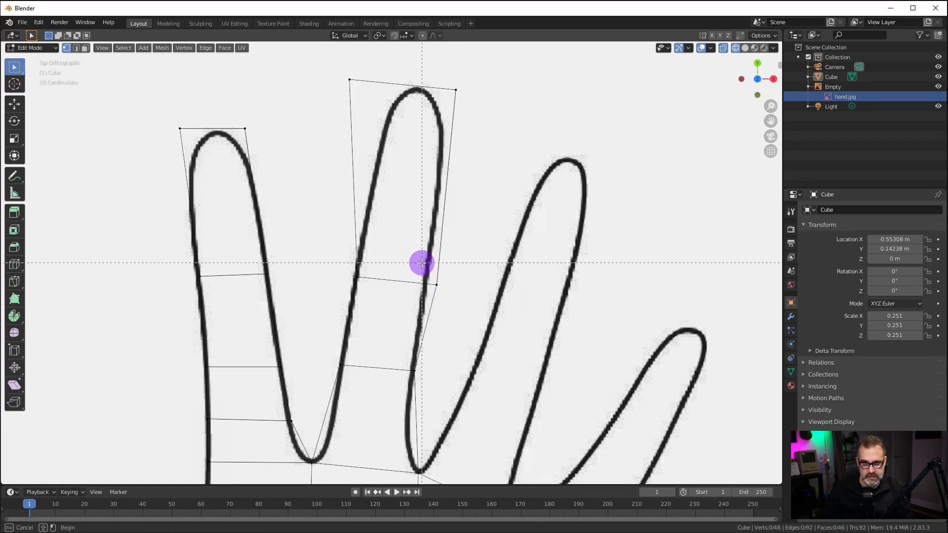
Move the ring-side vertex pair at the middle finger's upper joint about 0.04 m inward onto the outline and clear the selection.
left_click(448, 301)
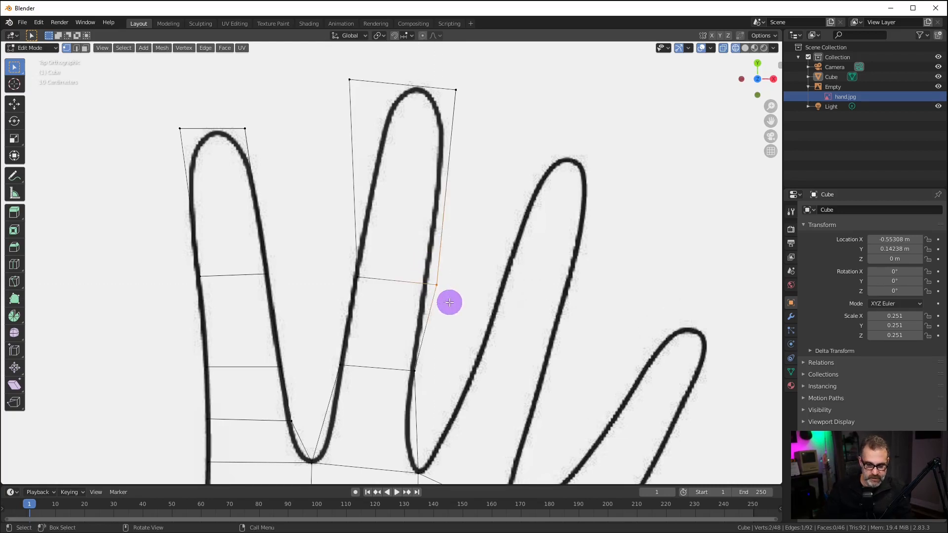
key("g")
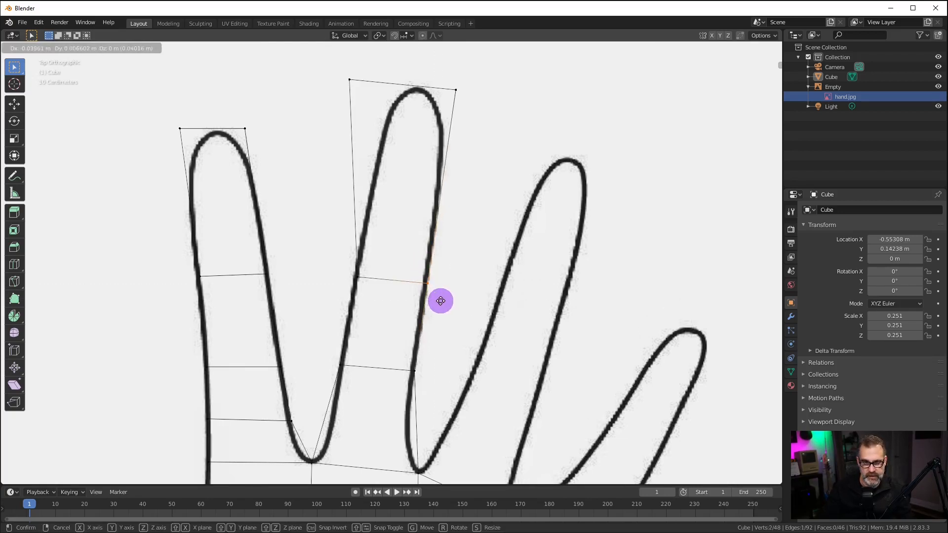
left_click(440, 300)
key("a")
key("alt+a")
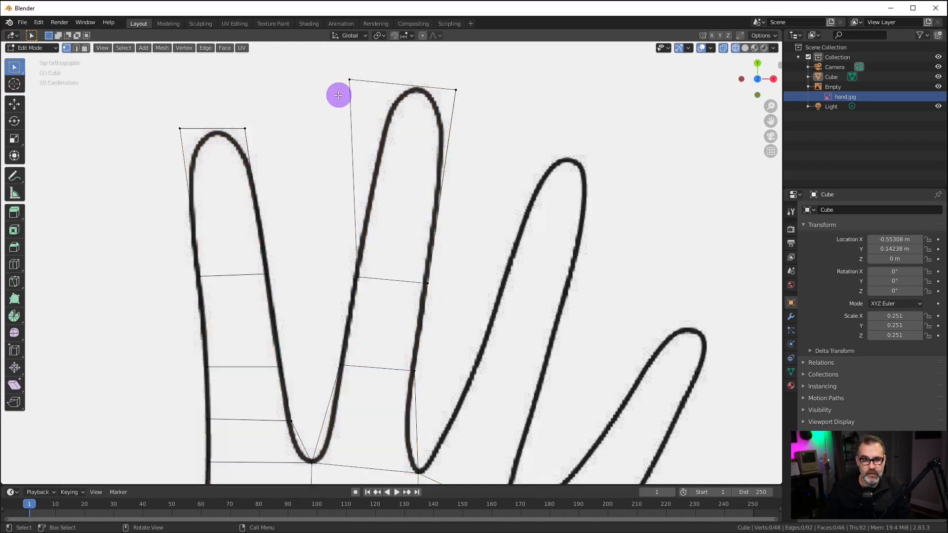
Move the index-side vertex pair at the middle fingertip about 0.16 m toward the tip's outline and clear the selection.
key("b")
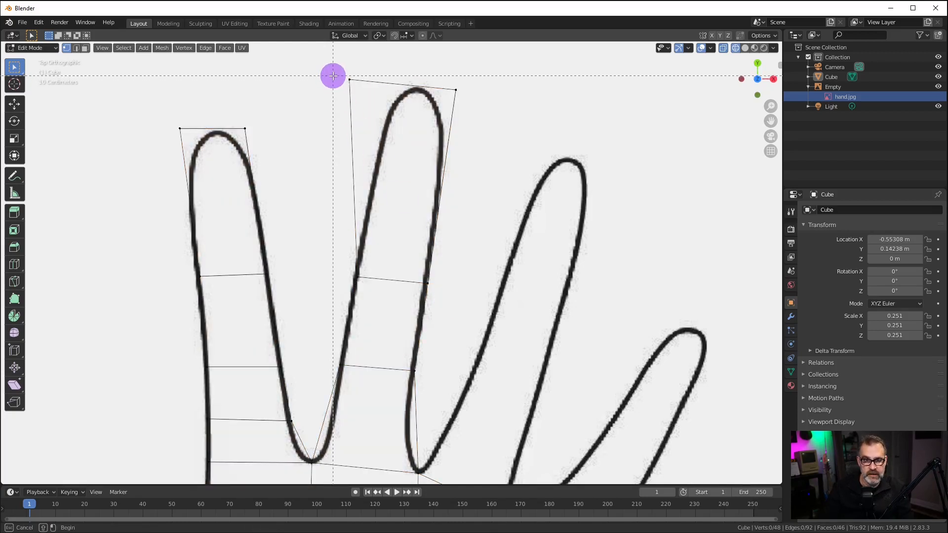
left_click_drag(333, 69, 363, 101)
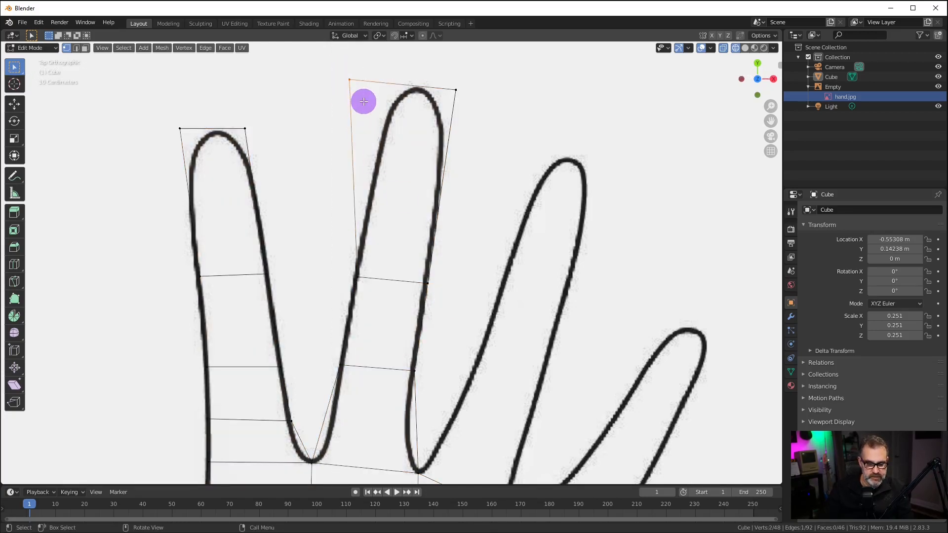
key("g")
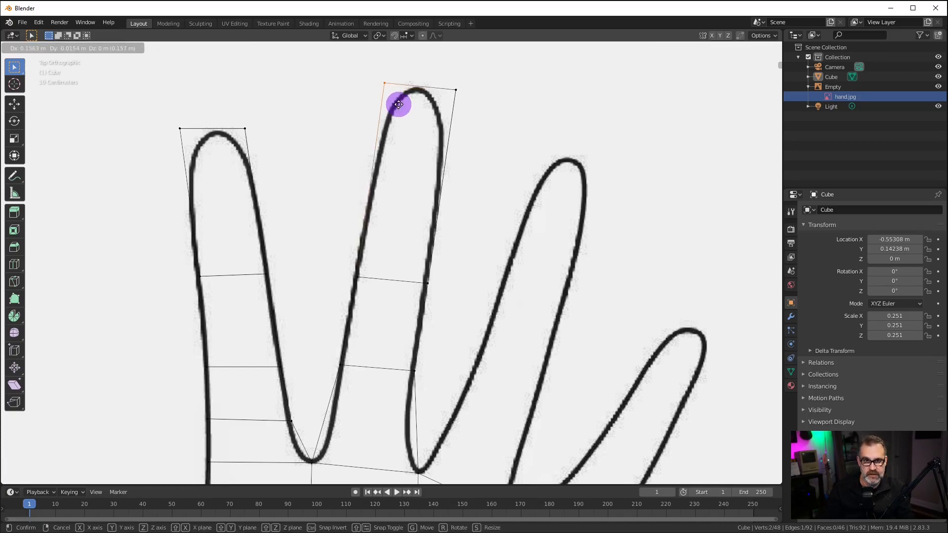
left_click(405, 104)
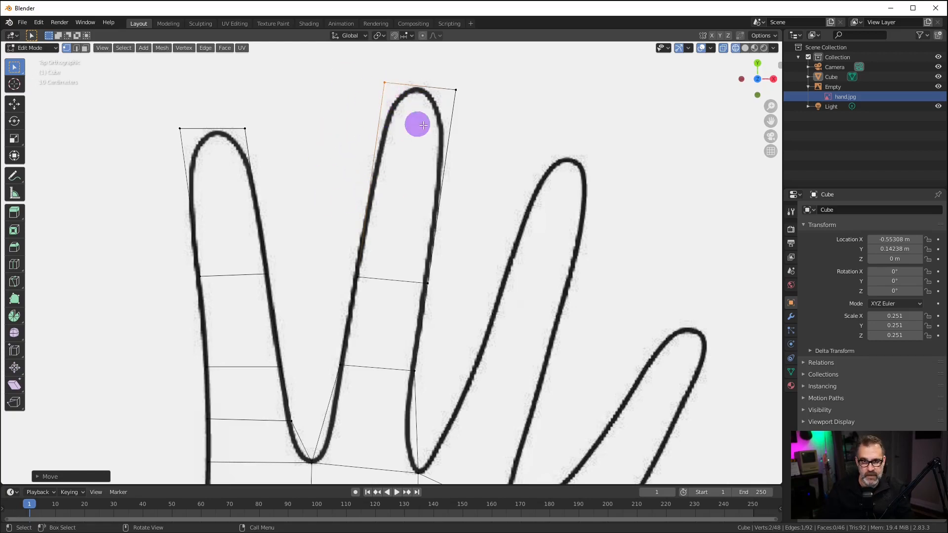
left_click(507, 262)
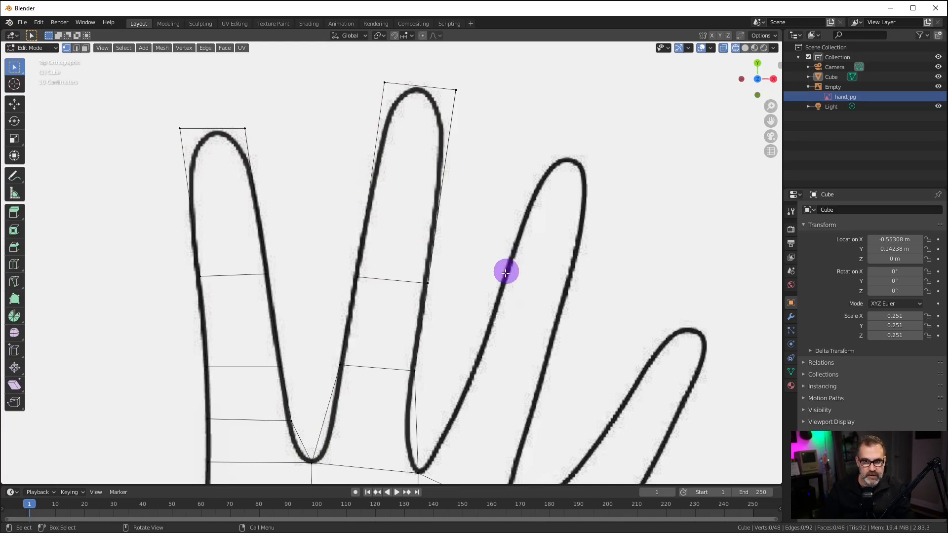
Select the four vertices at the ring finger's base and extrude them about 0.5 m to form the finger's first segment.
middle_click_drag(542, 400, 465, 262, "shift")
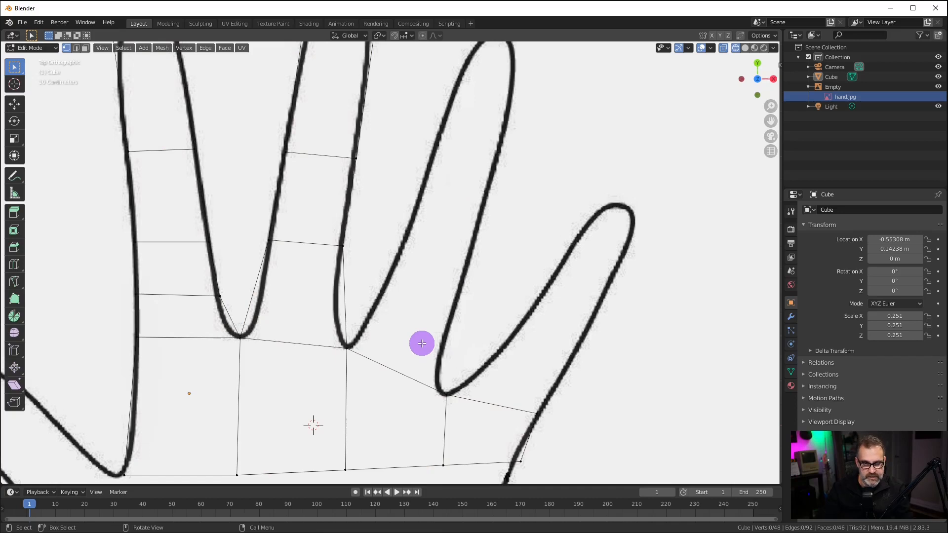
key("a")
key("a")
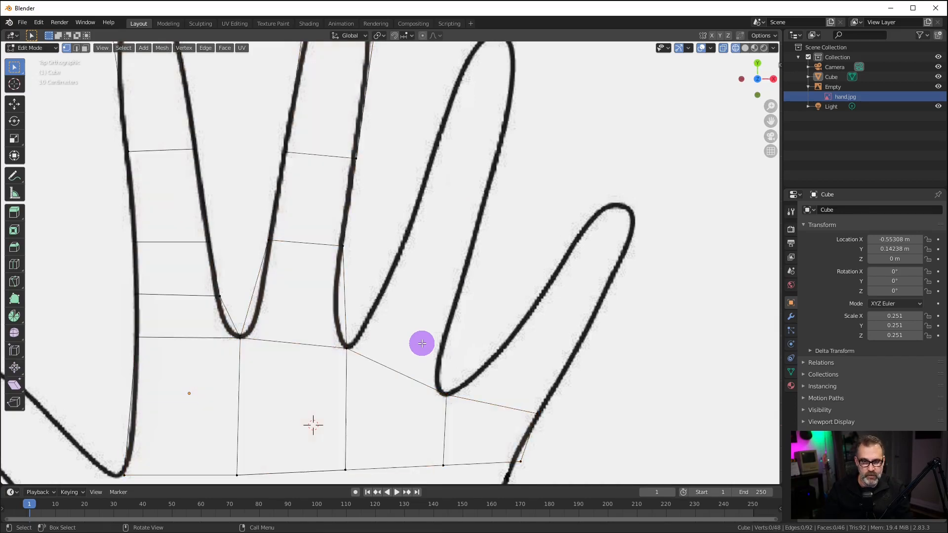
key("a")
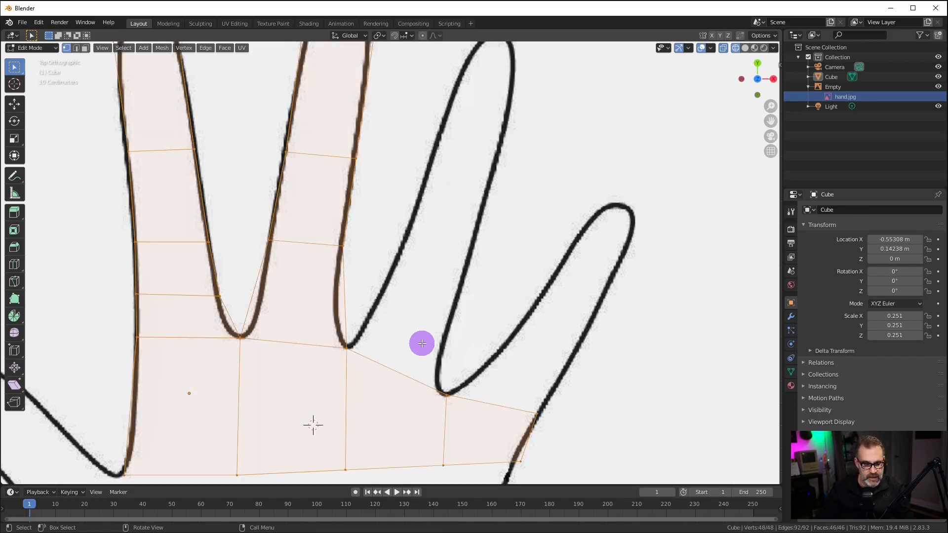
key("alt+a")
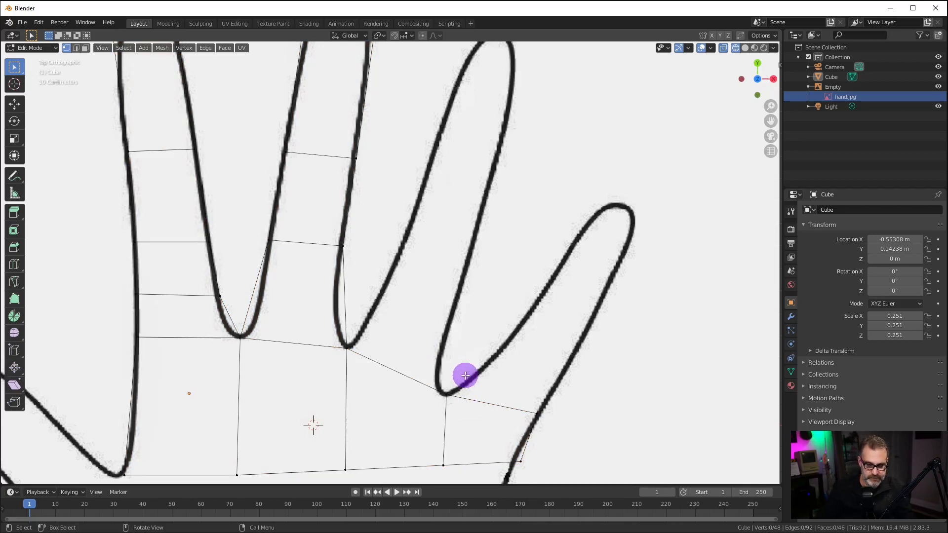
left_click_drag(336, 332, 459, 411)
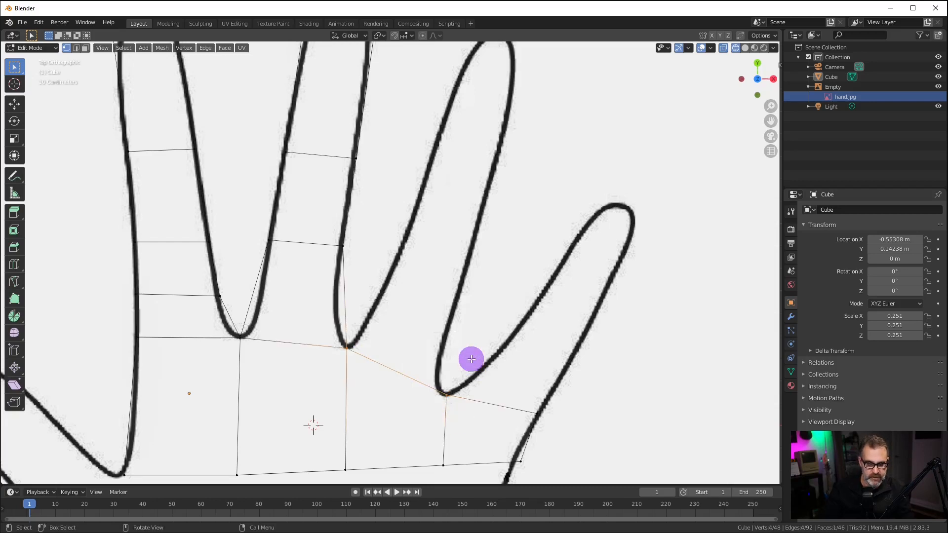
key("e")
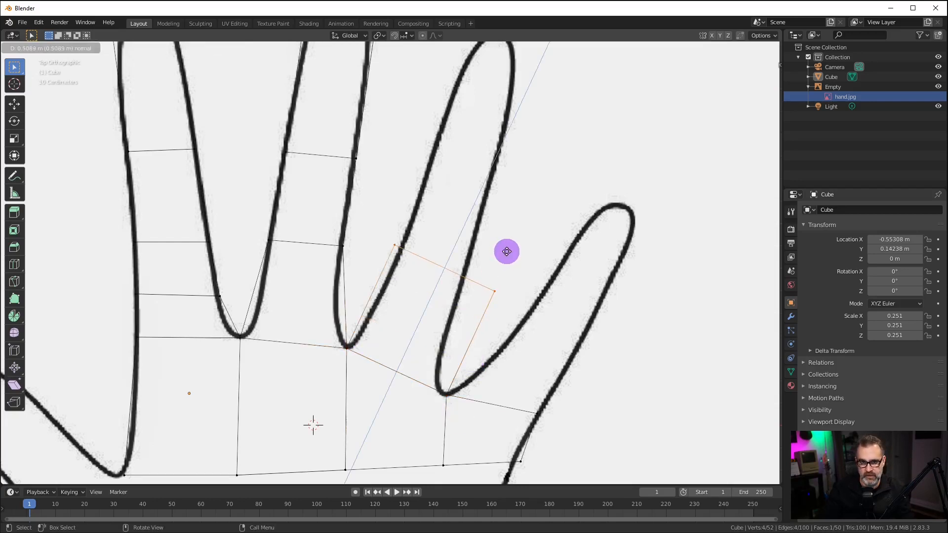
left_click(506, 252)
Extrude the ring finger about 0.41 m for the middle segment and once more just past the fingertip, then clear the selection.
key("e")
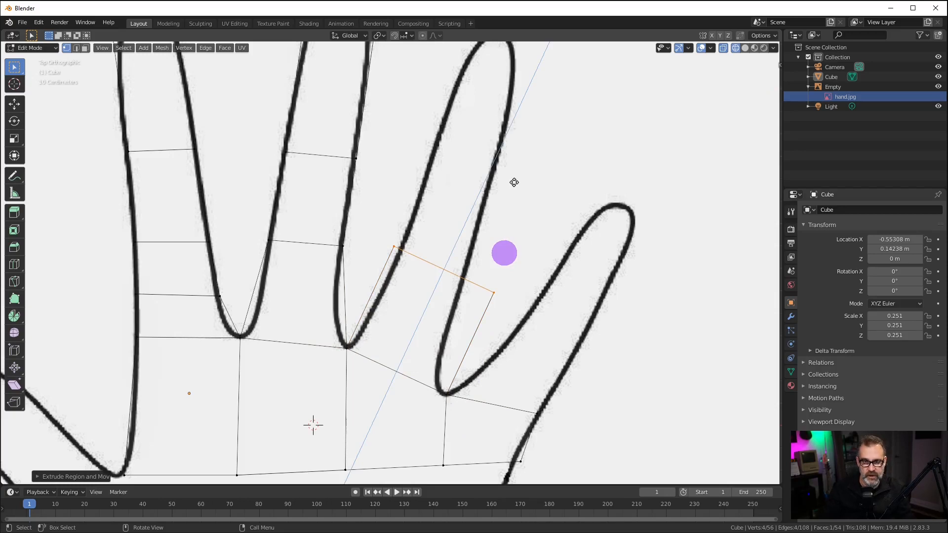
left_click(520, 162)
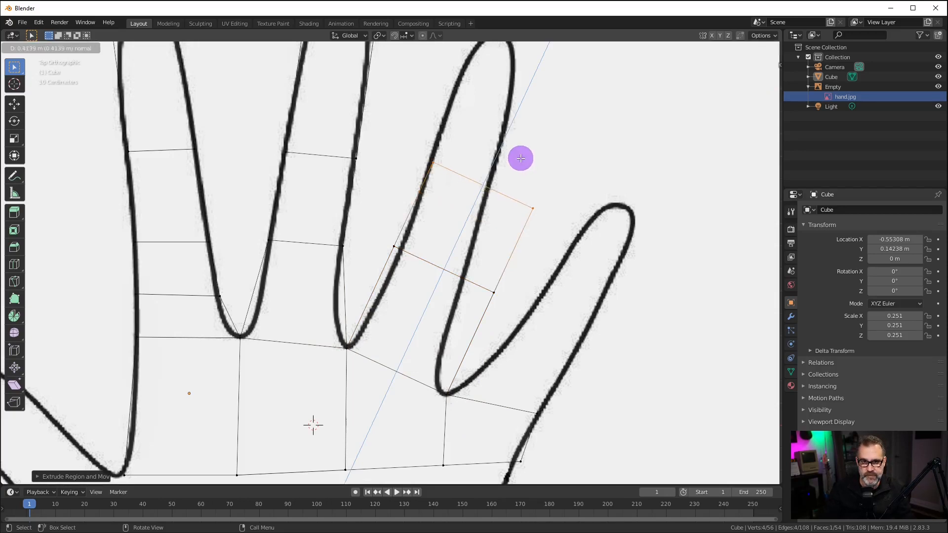
key("e")
left_click(522, 92)
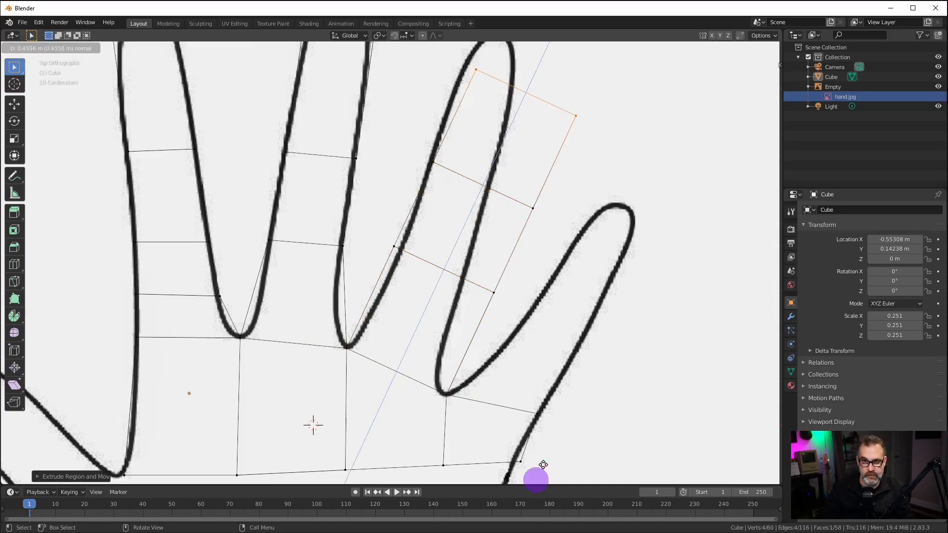
left_click(557, 446)
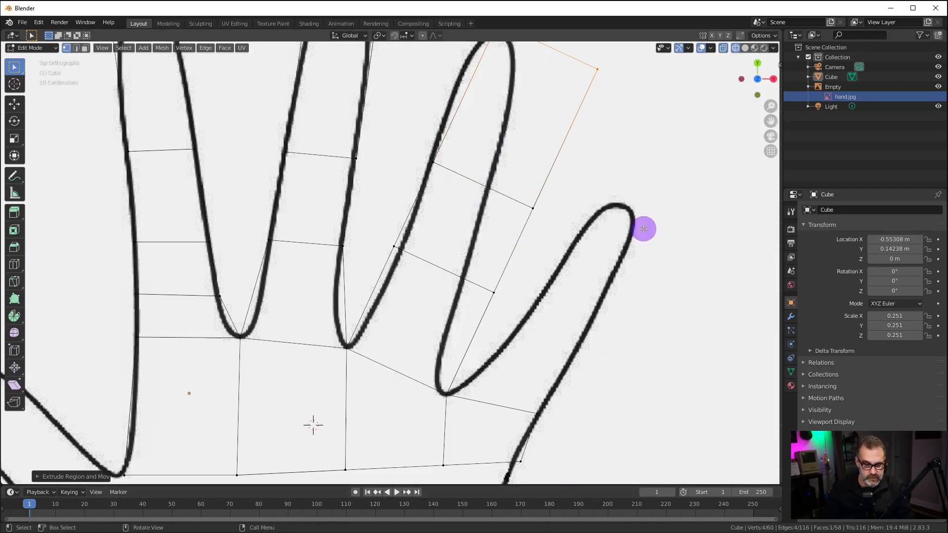
middle_click_drag(653, 152, 639, 235, "shift")
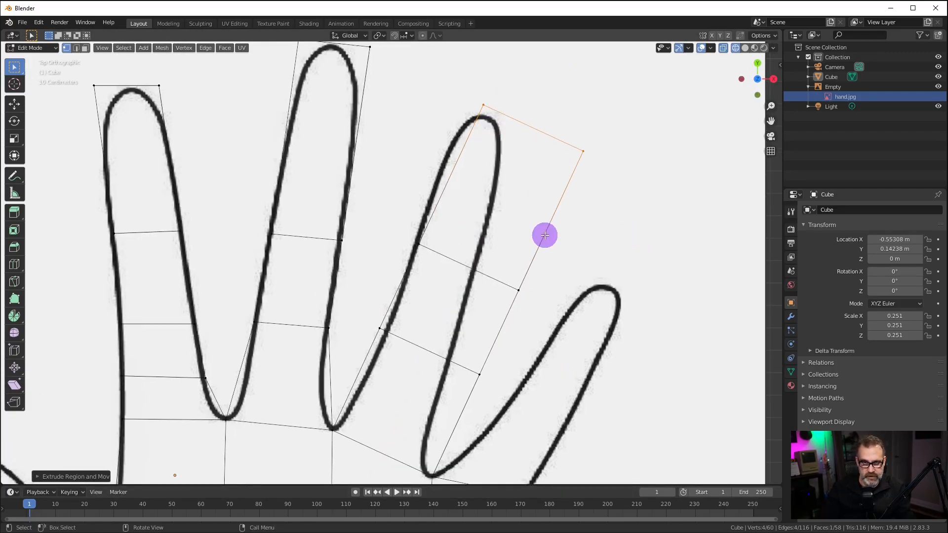
key("a")
key("alt+a")
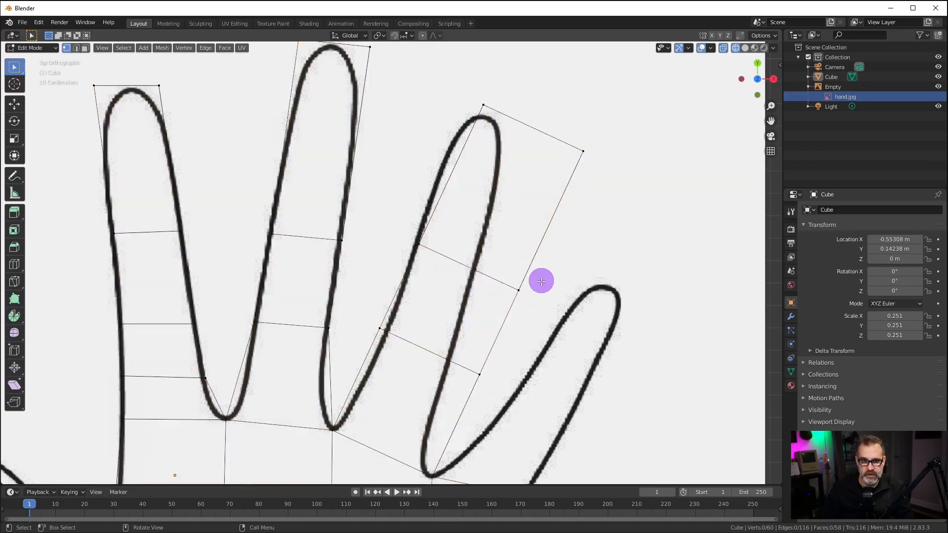
Move the middle-finger-side vertex pair at the ring finger's lower joint slightly inward onto the outline and clear the selection.
left_click(378, 324, "alt")
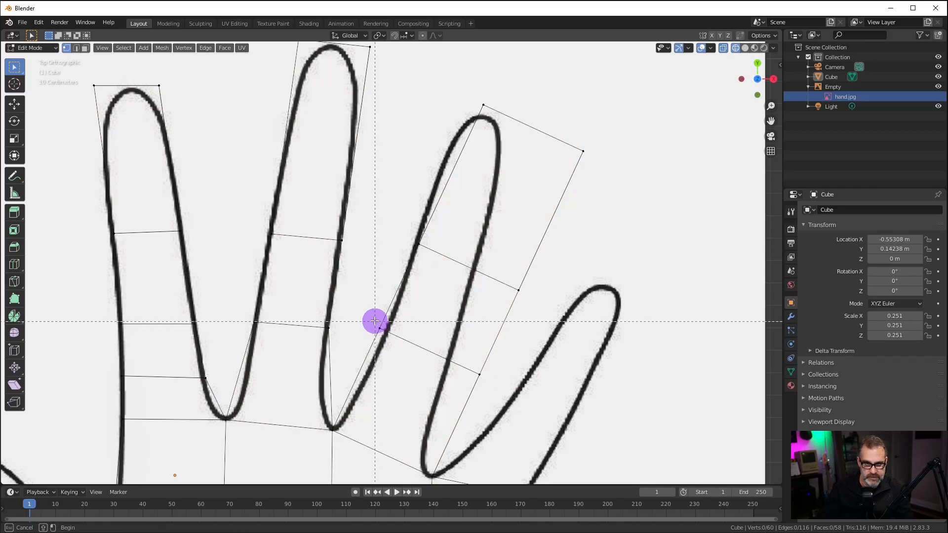
key("g")
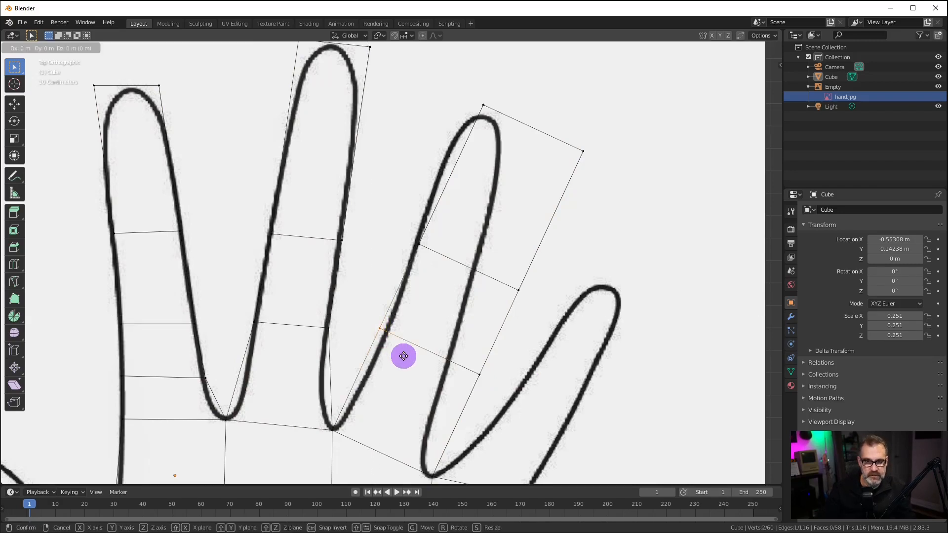
left_click(411, 360)
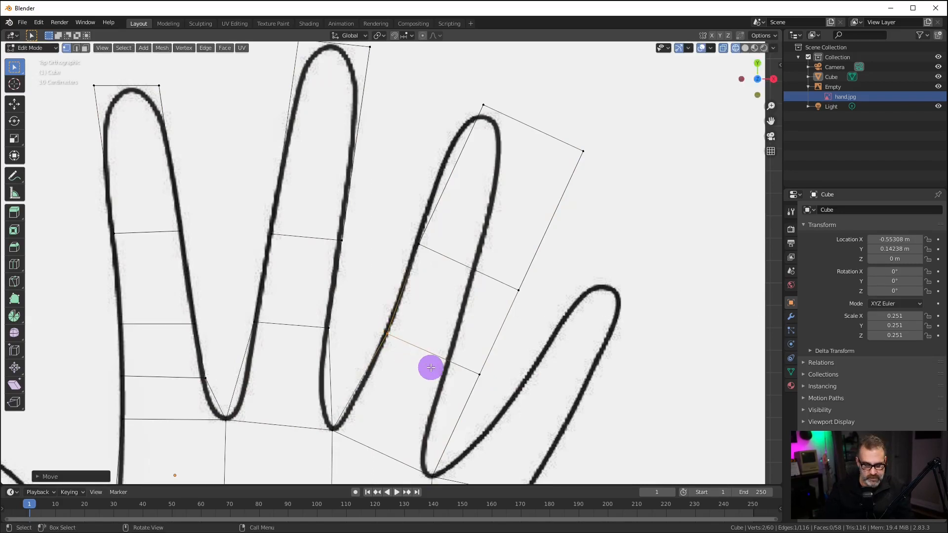
key("a")
key("alt+a")
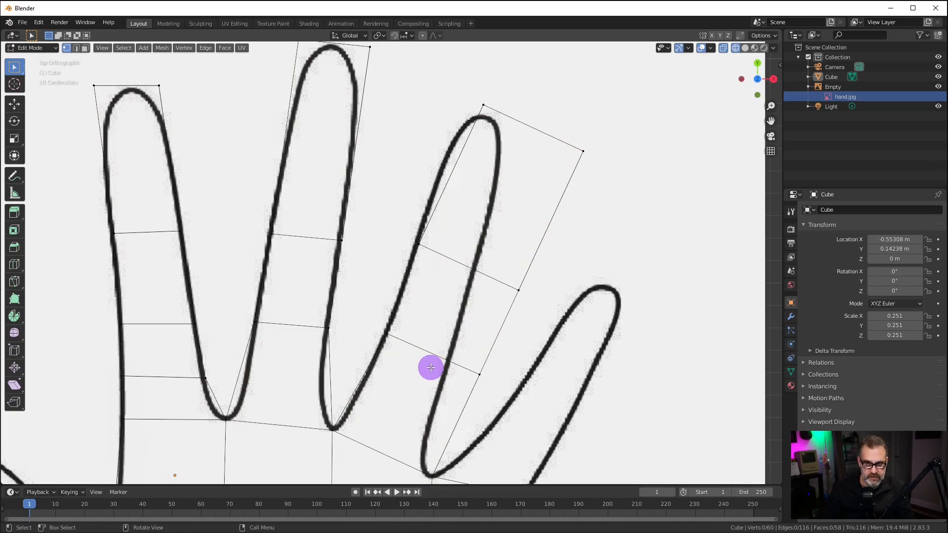
Move the pinky-side vertex pair at the ring finger's lower joint about 0.16 m inward onto the outline and clear the selection.
left_click(497, 384)
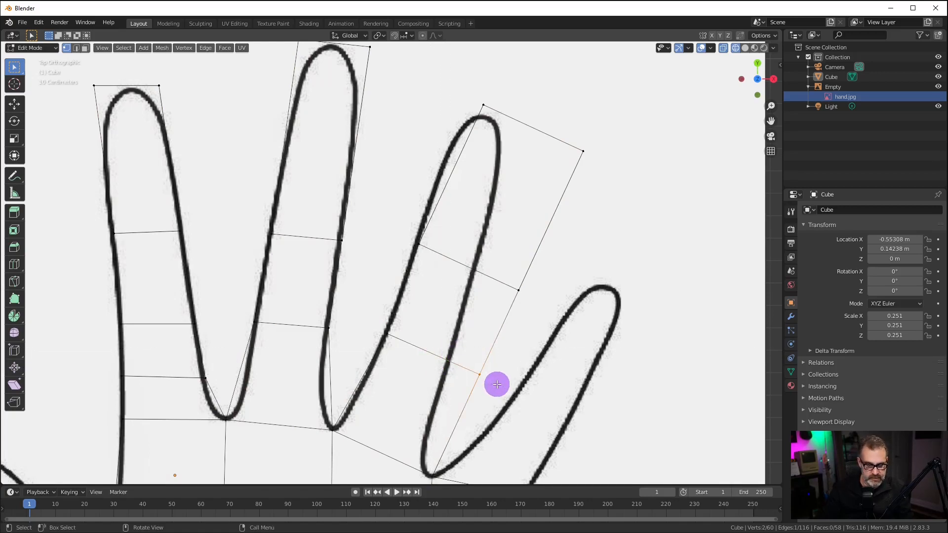
key("g")
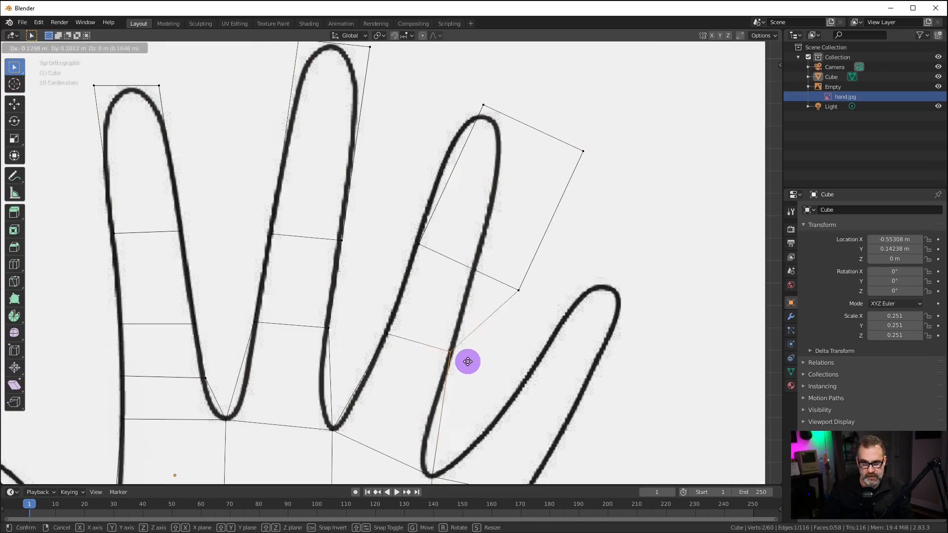
left_click(467, 363)
key("a")
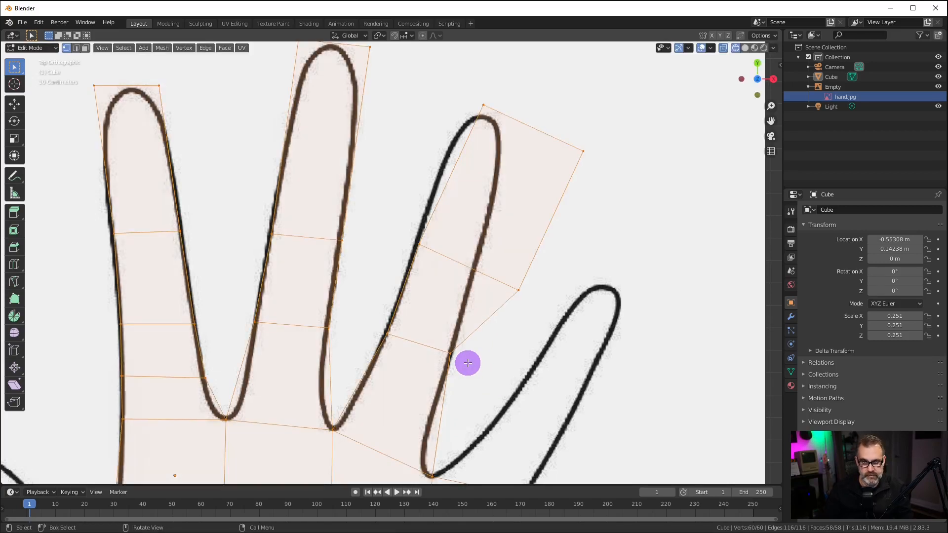
key("alt+a")
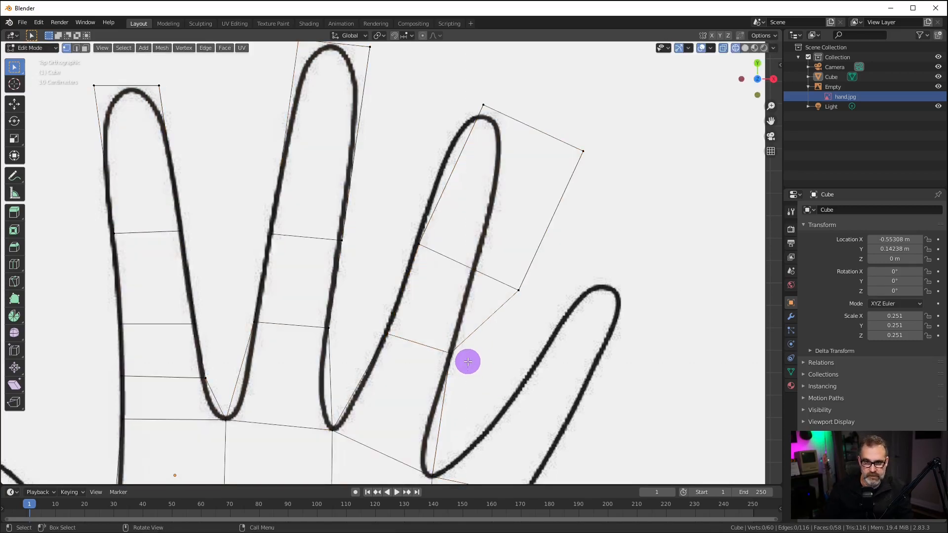
Move the pinky-side vertex pair at the ring finger's upper joint about 0.24 m inward onto the outline and clear the selection.
left_click(536, 303)
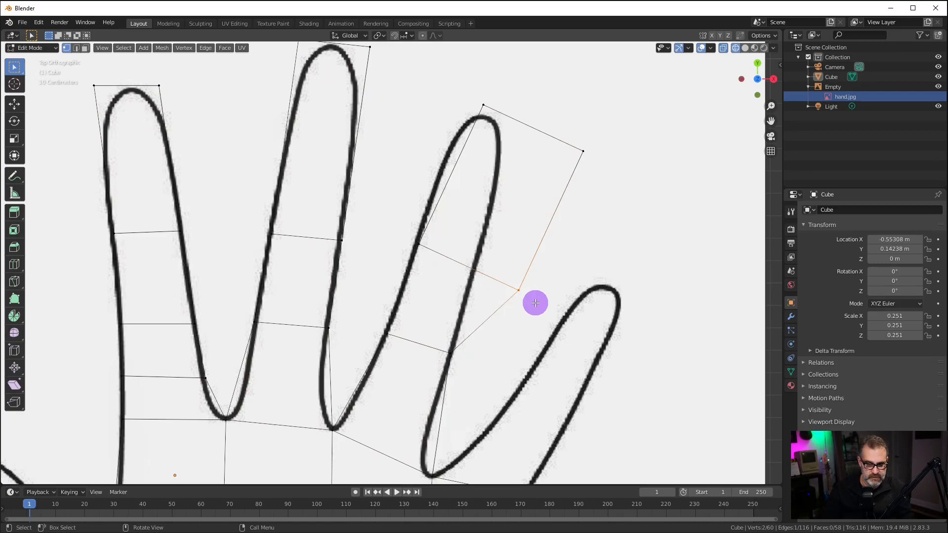
key("g")
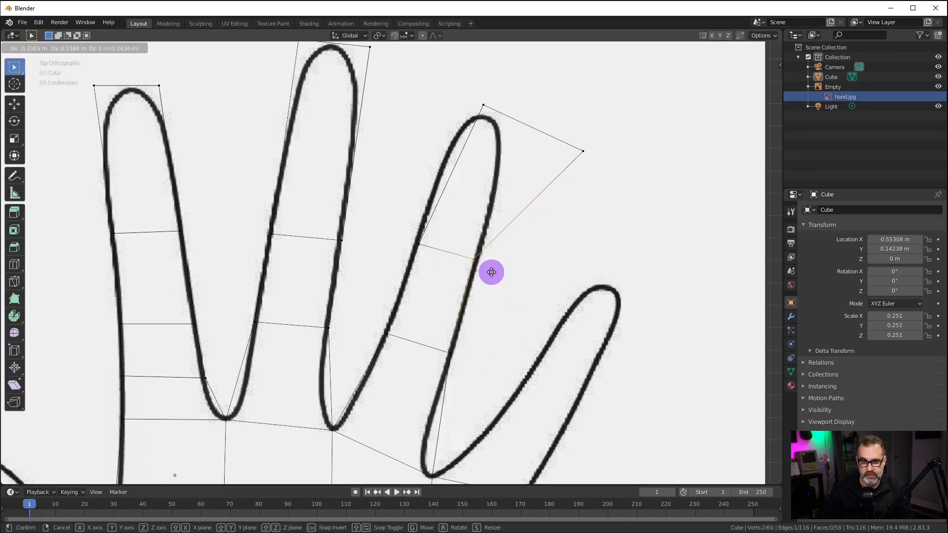
left_click(492, 272)
key("alt+a")
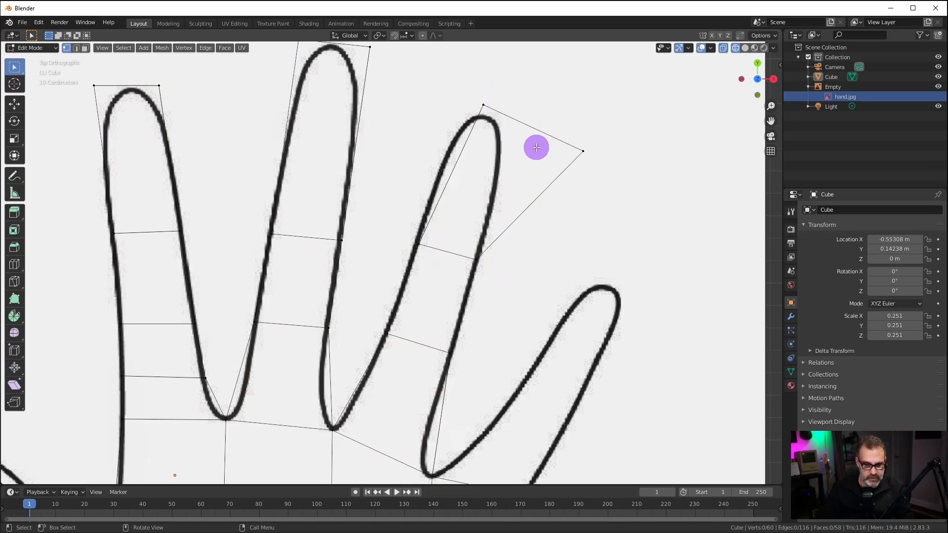
Move the middle-finger-side vertex pair at the ring fingertip outward to enclose the tip's outline and clear the selection.
key("b")
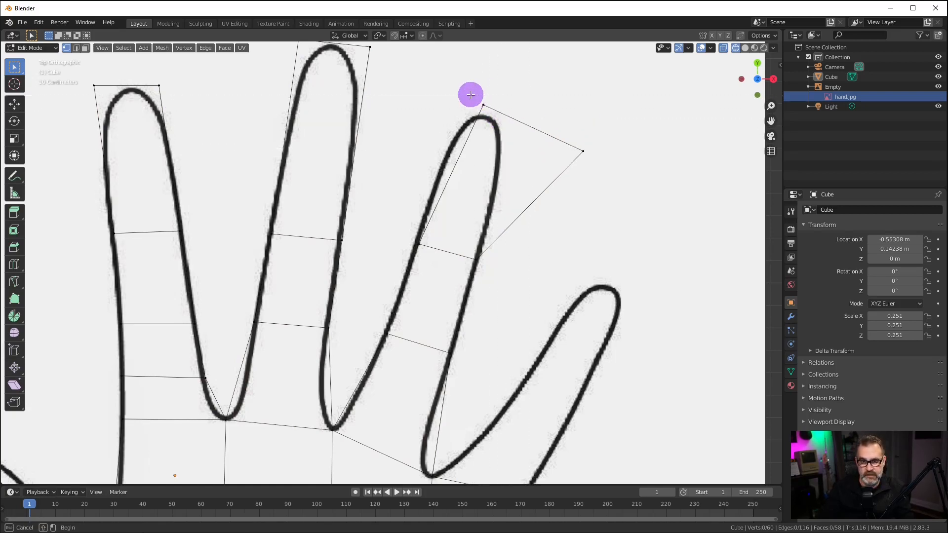
left_click_drag(471, 95, 533, 131)
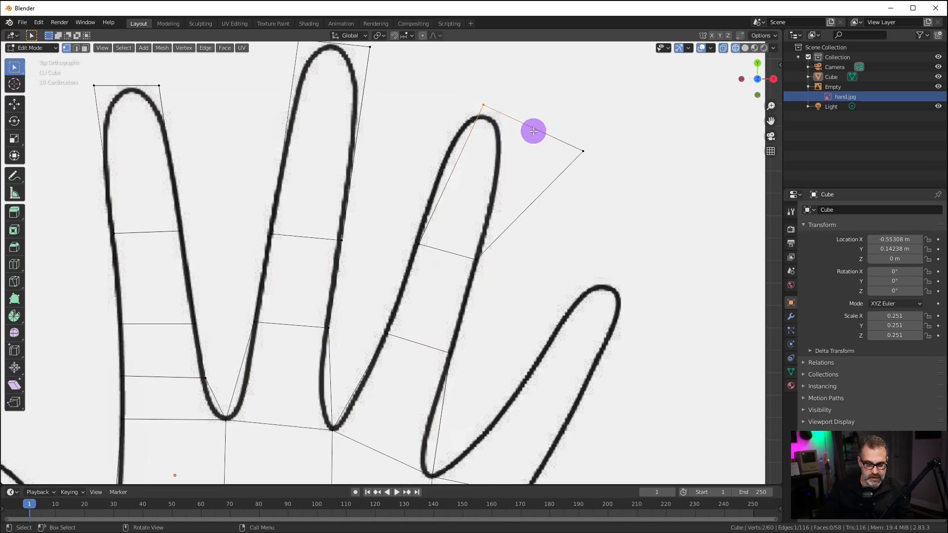
key("g")
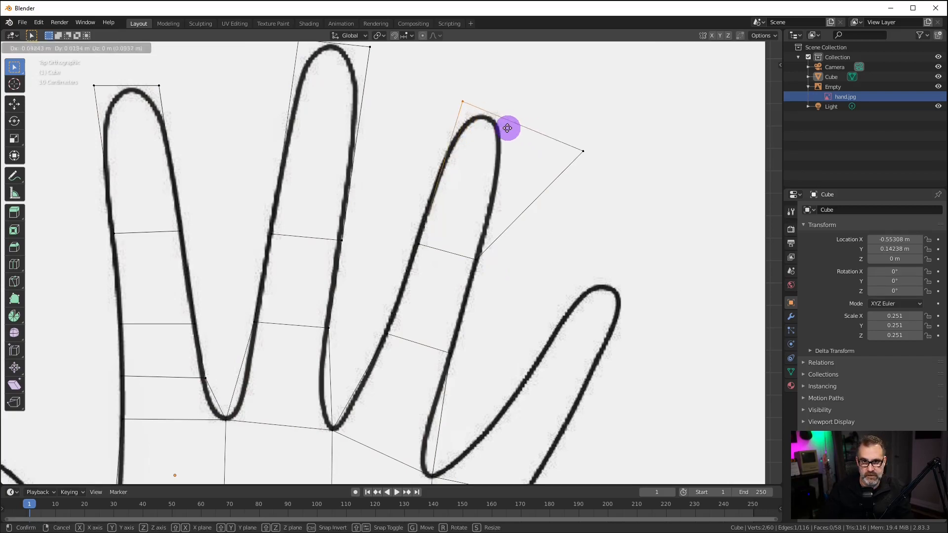
left_click(502, 127)
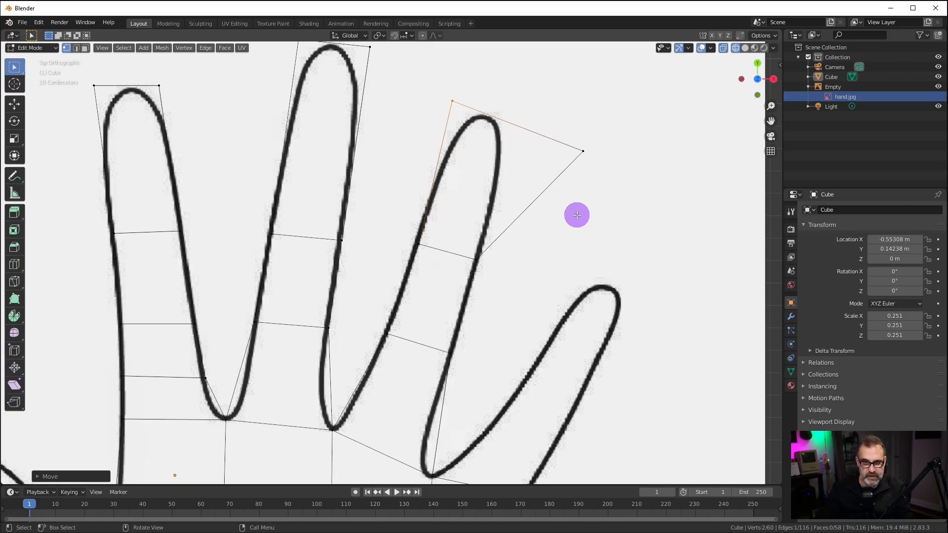
key("a")
key("alt+a")
Move the pinky-side vertex pair at the ring fingertip inward until it sits just outside the tip's outline, and clear the selection.
key("b")
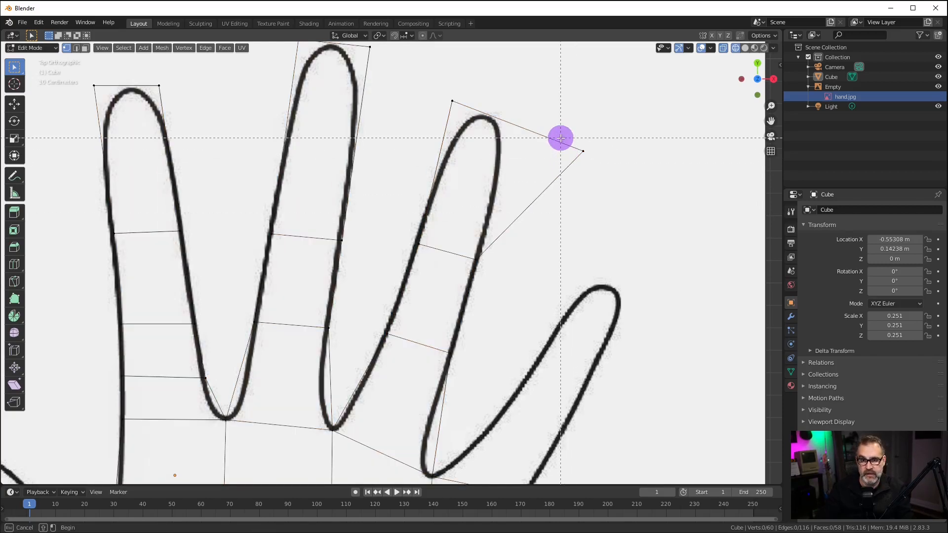
left_click_drag(561, 138, 659, 207)
key("g")
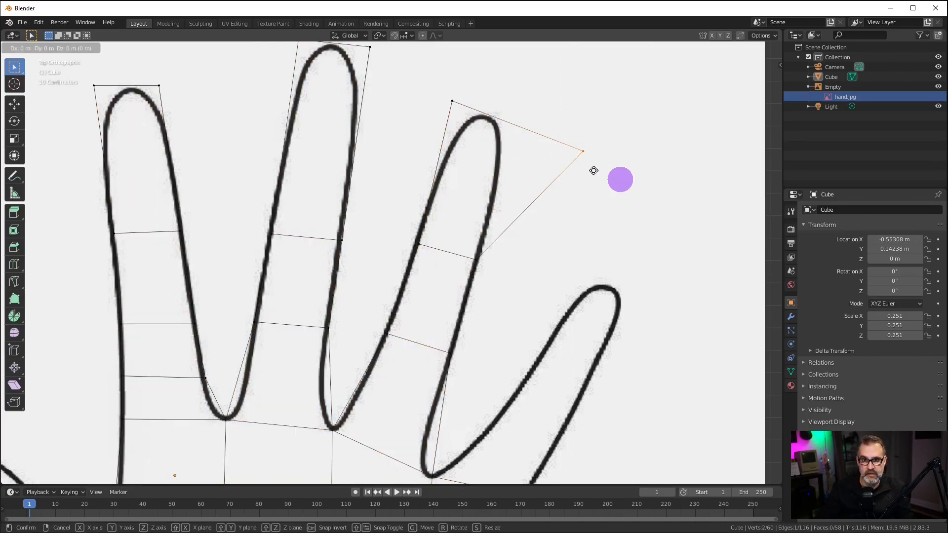
left_click(555, 150)
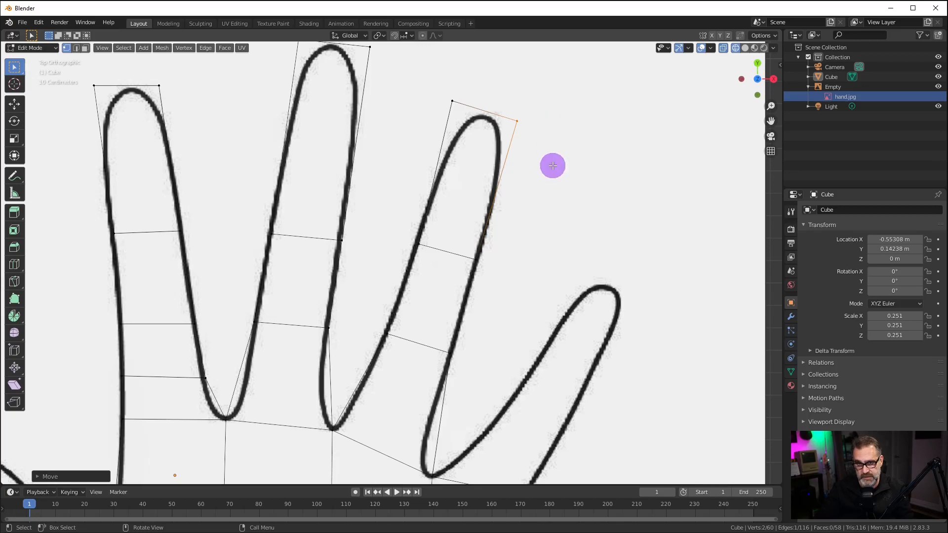
key("g")
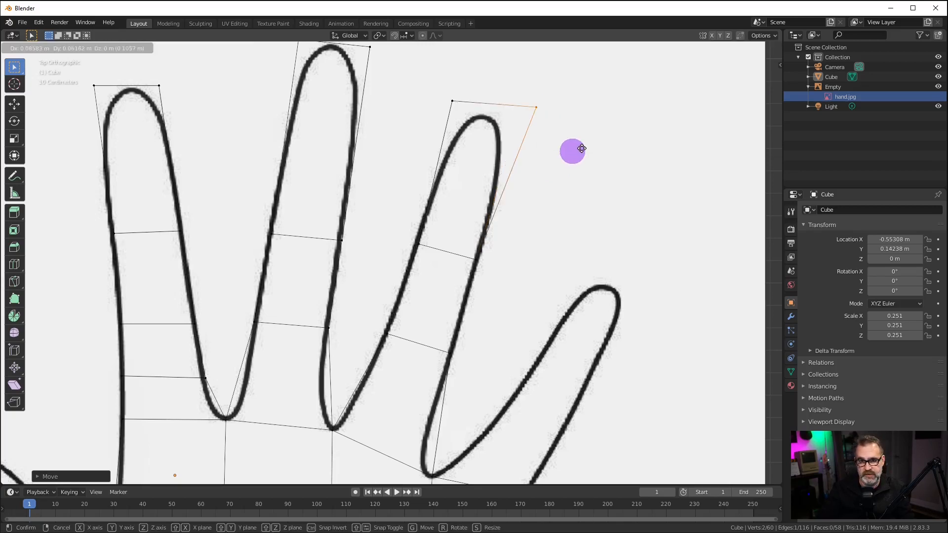
left_click(582, 148)
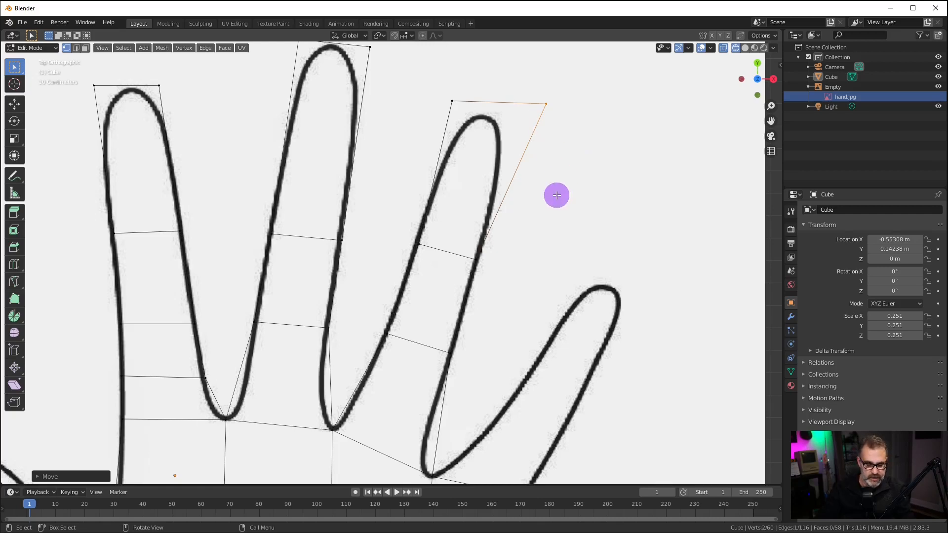
key("g")
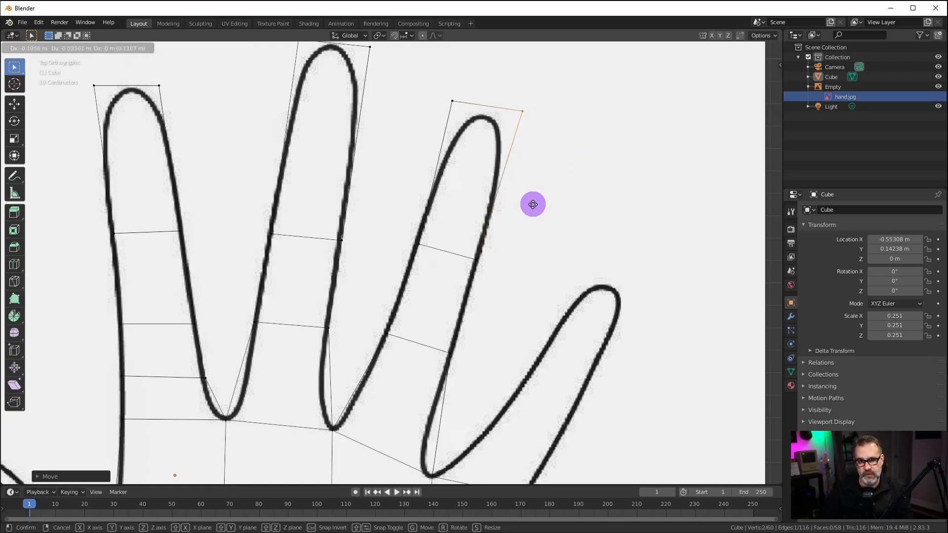
left_click(532, 210)
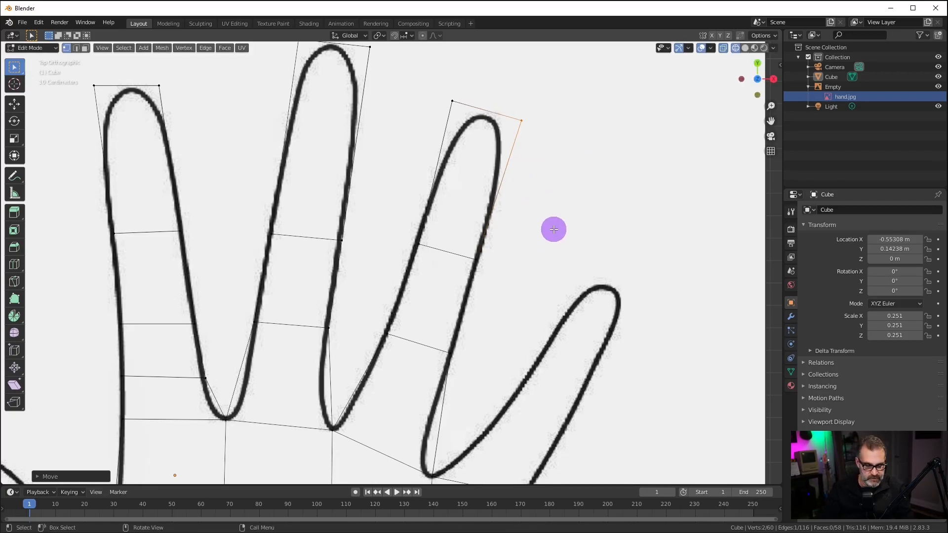
key("a")
key("alt+a")
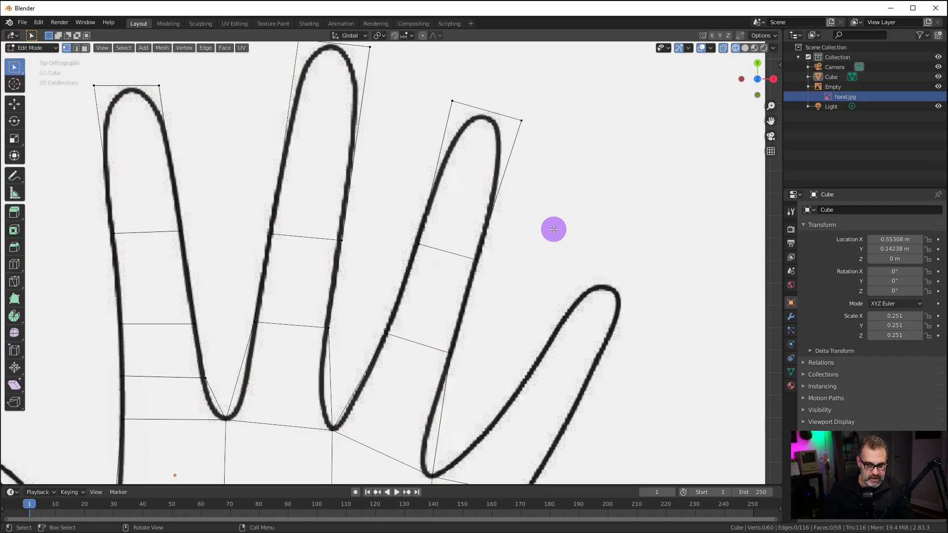
Select the palm face at the base of the pinky and extrude the pinky's first segment from it.
middle_click_drag(561, 408, 518, 271, "shift")
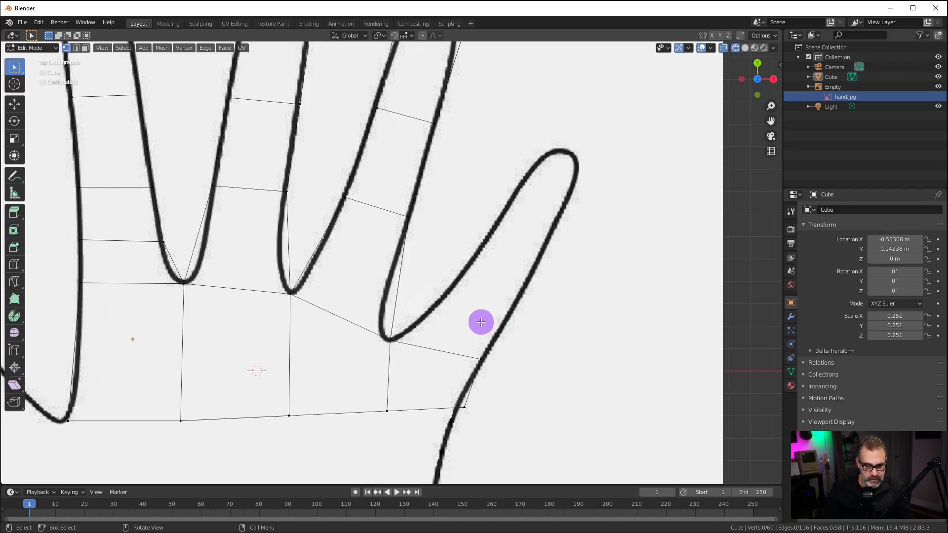
key("a")
key("alt+a")
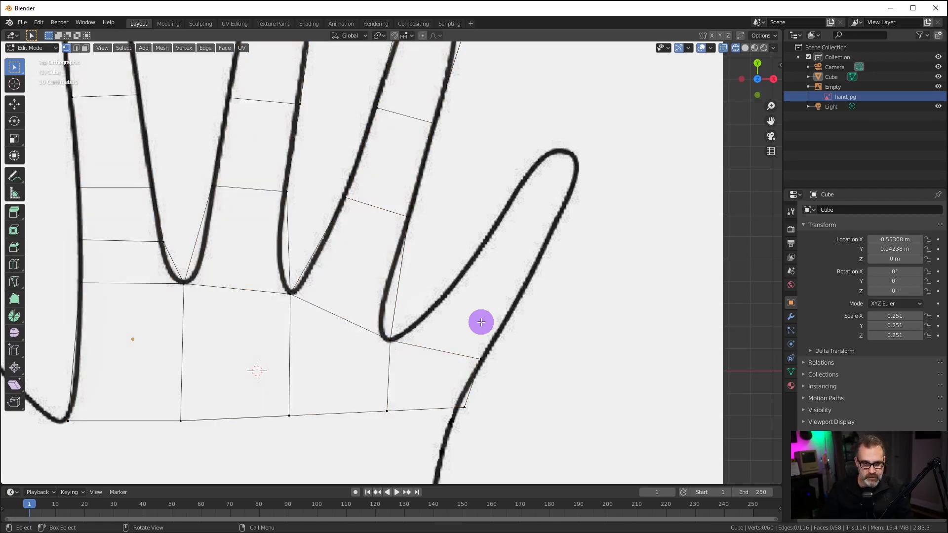
key("b")
left_click_drag(379, 328, 496, 376)
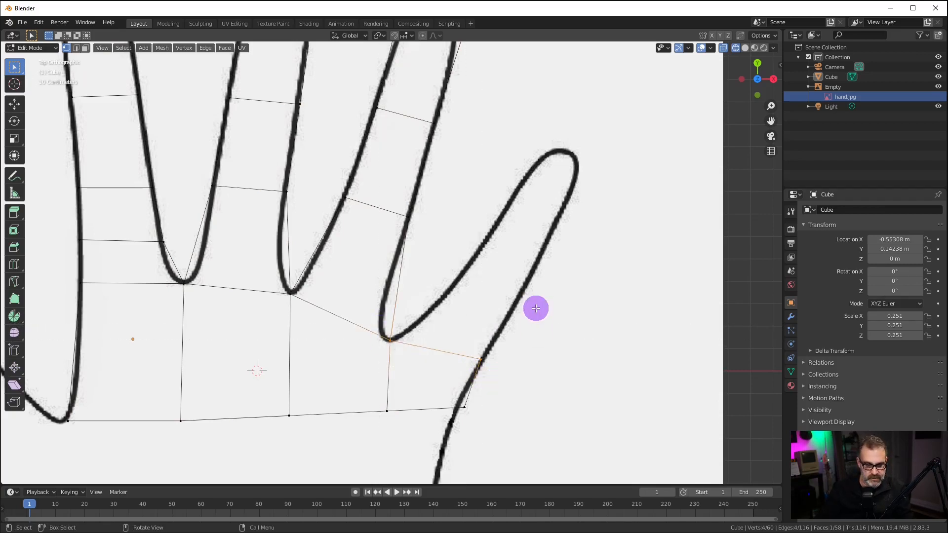
key("e")
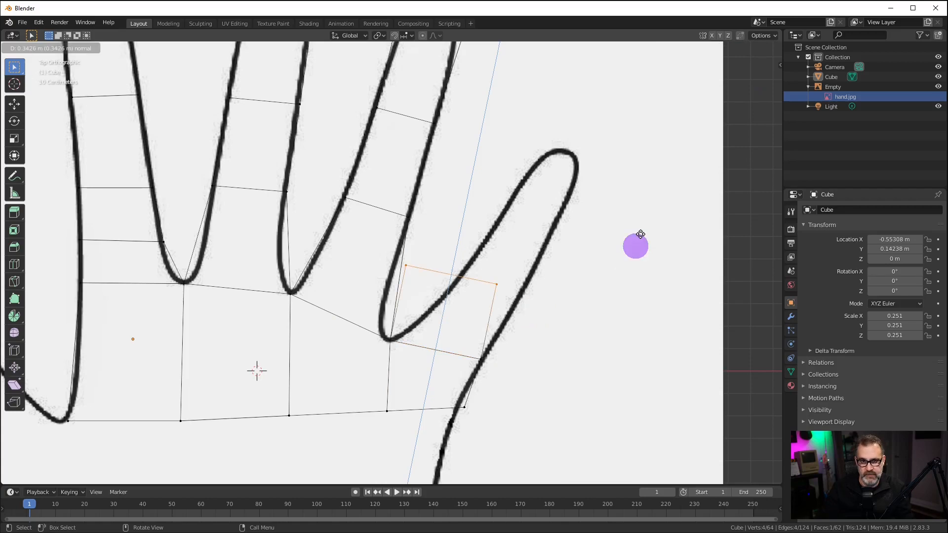
left_click(643, 232)
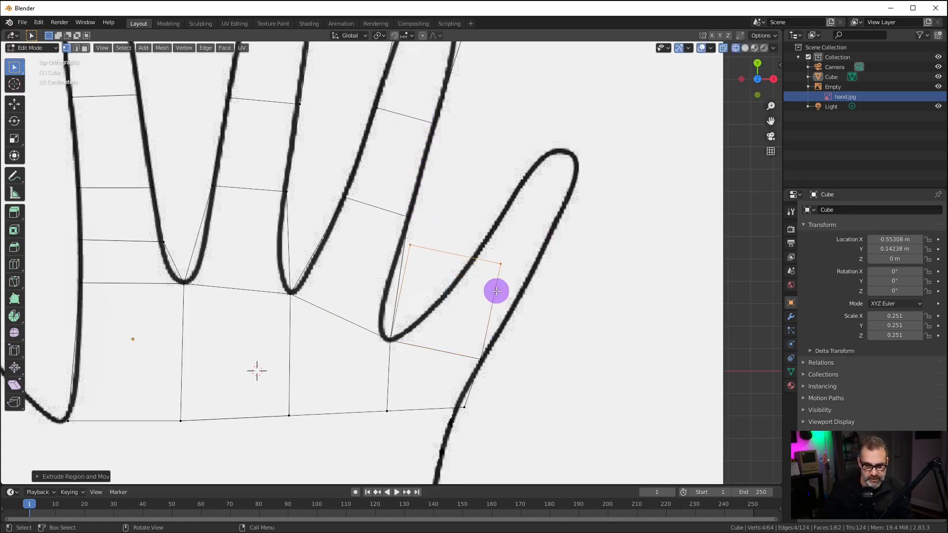
Extrude the pinky's end face into two more segments, the last about 0.34 m long, and clear the selection.
key("e")
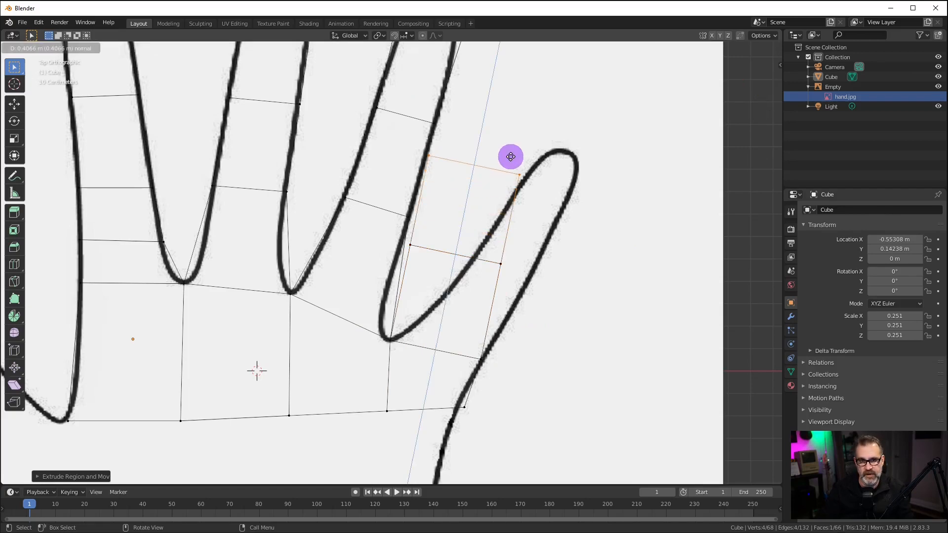
left_click(510, 177)
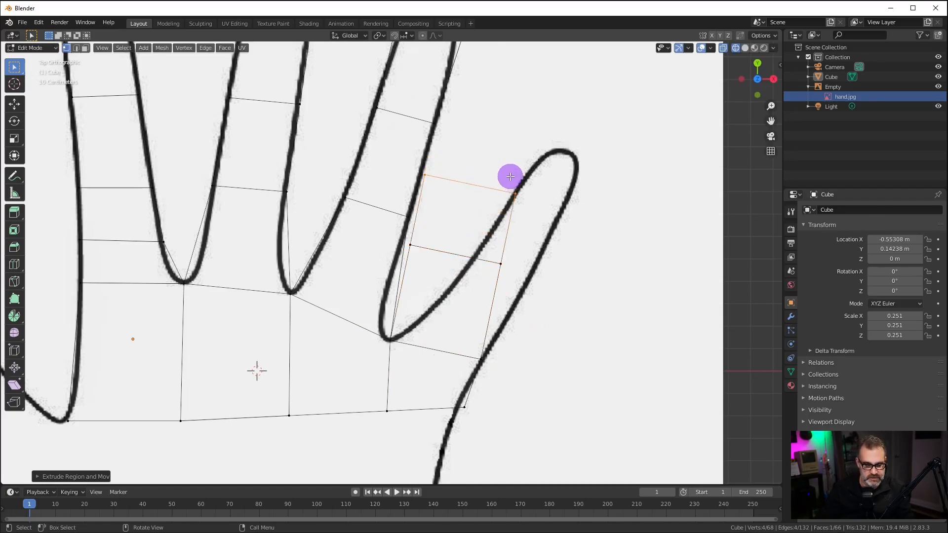
key("e")
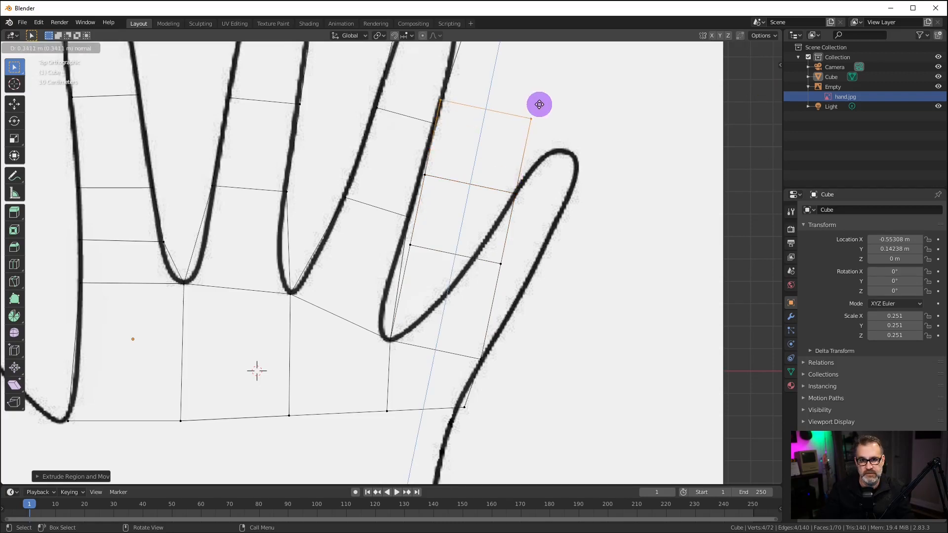
left_click(540, 104)
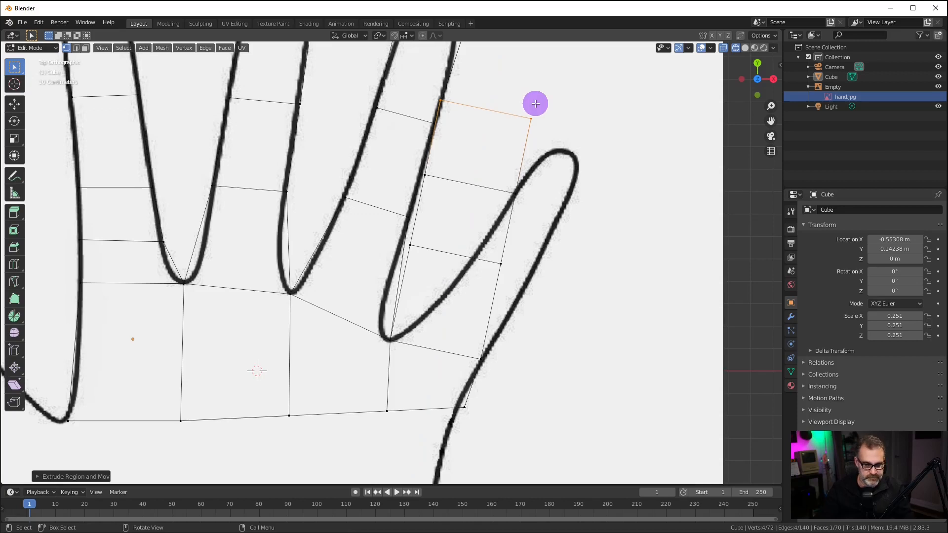
key("a")
key("alt+a")
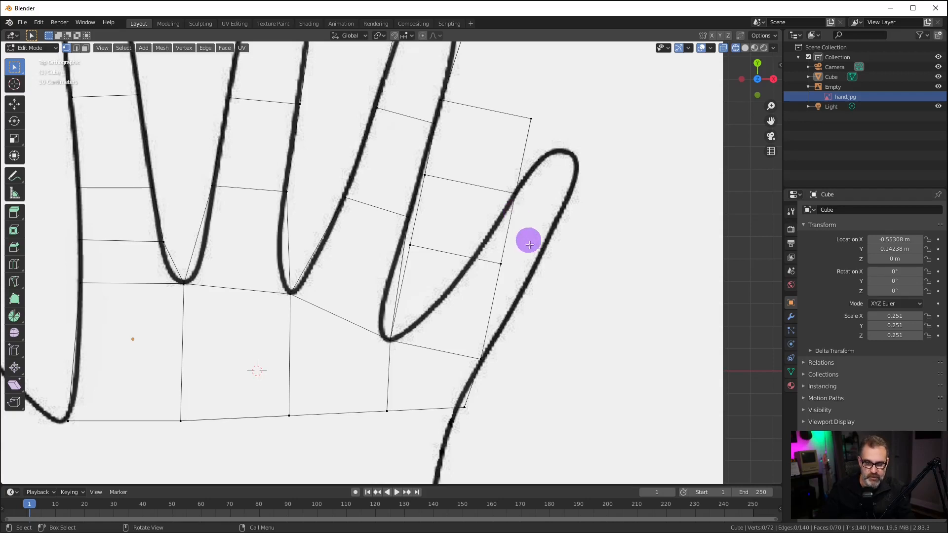
Move the outer vertex pair at the pinky's lower joint outward onto the pinky's outer outline and clear the selection.
key("b")
left_click_drag(483, 249, 527, 287)
key("g")
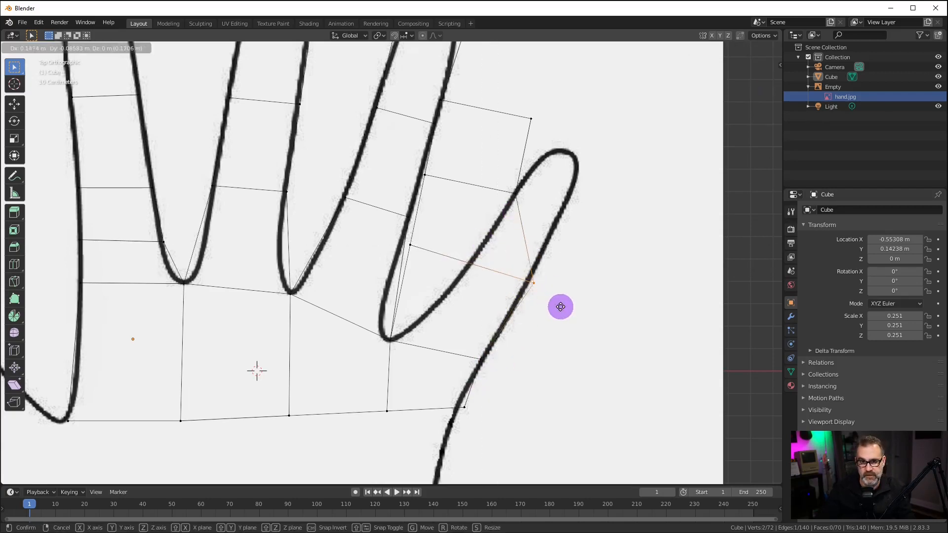
left_click(557, 301)
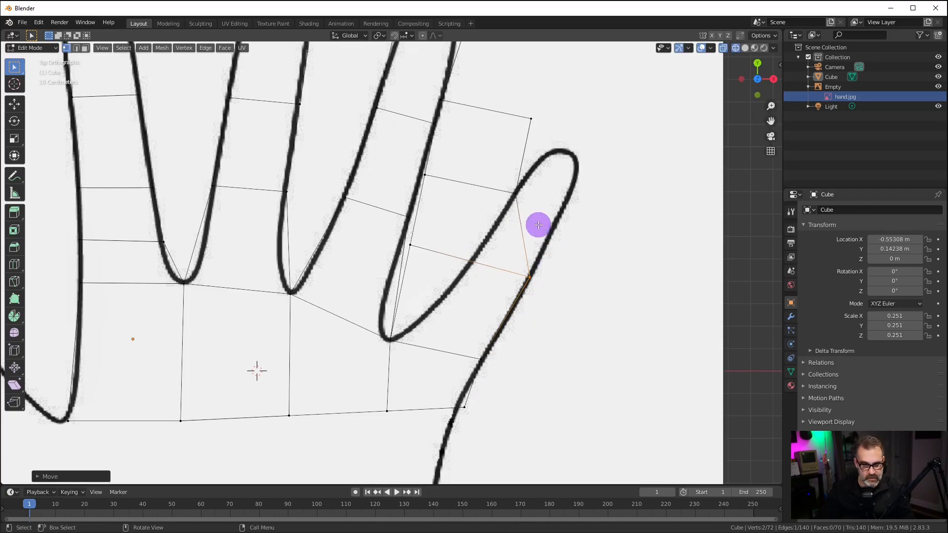
key("a")
key("alt+a")
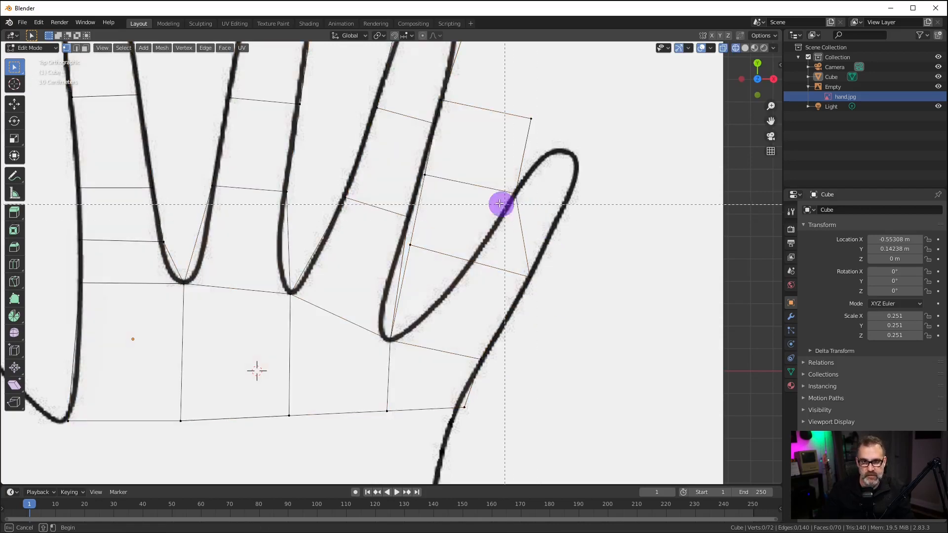
Move the outer vertex pair at the pinky's upper joint outward onto the pinky's outer outline.
left_click(539, 224, "alt")
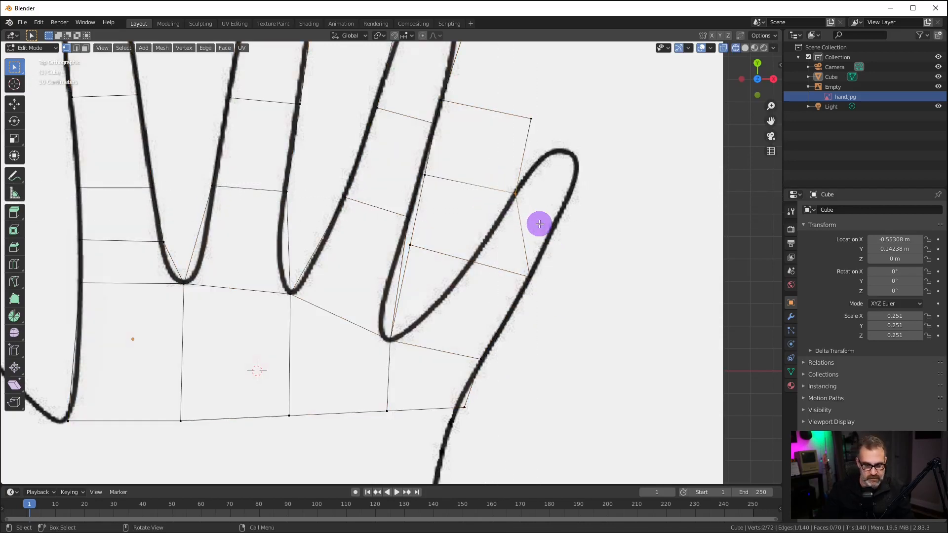
key("g")
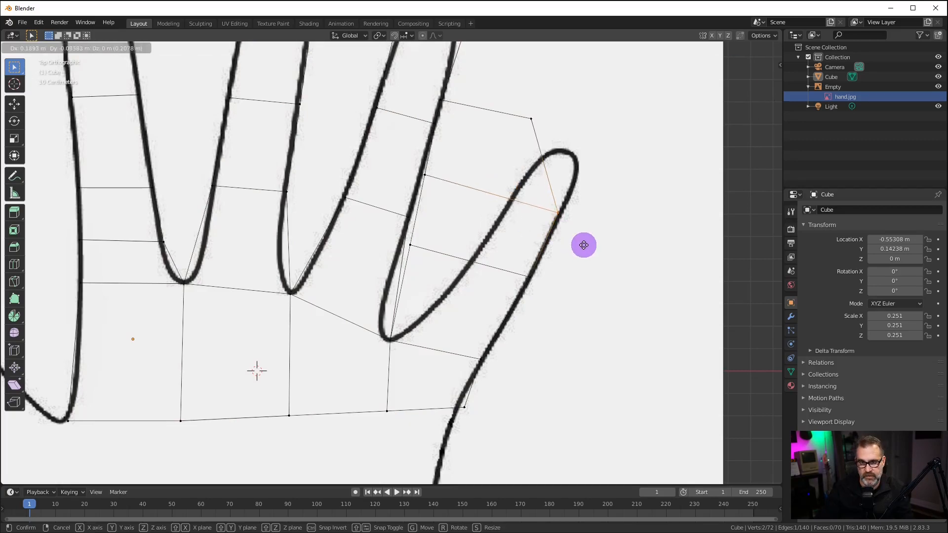
Move the little finger's outer upper-joint and outer tip vertices out to the reference outline, placing the tip corner just beyond the fingertip.
left_click(584, 245)
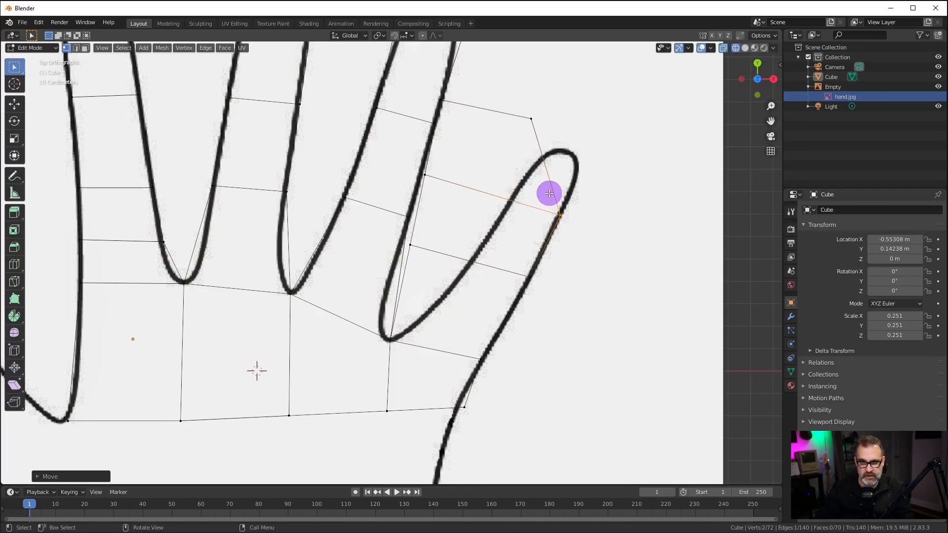
key("alt+a")
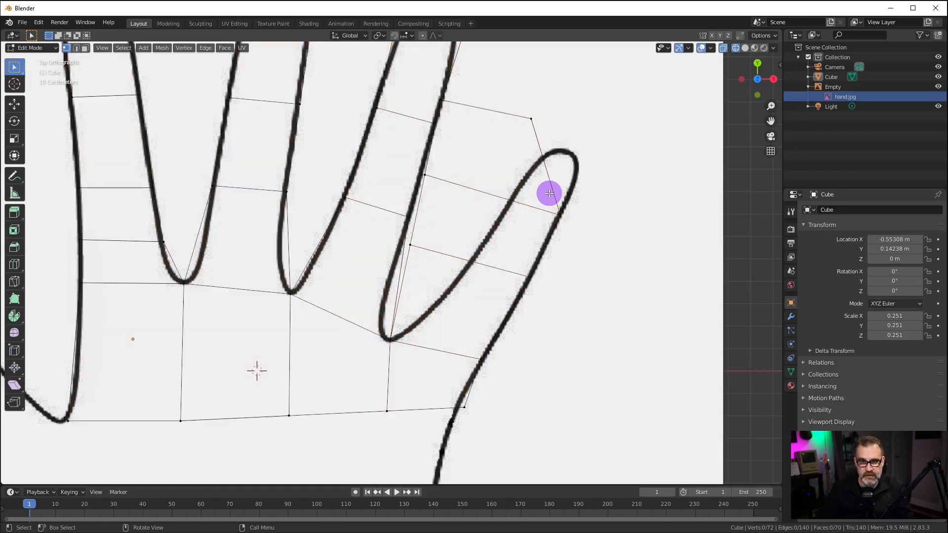
left_click(550, 193)
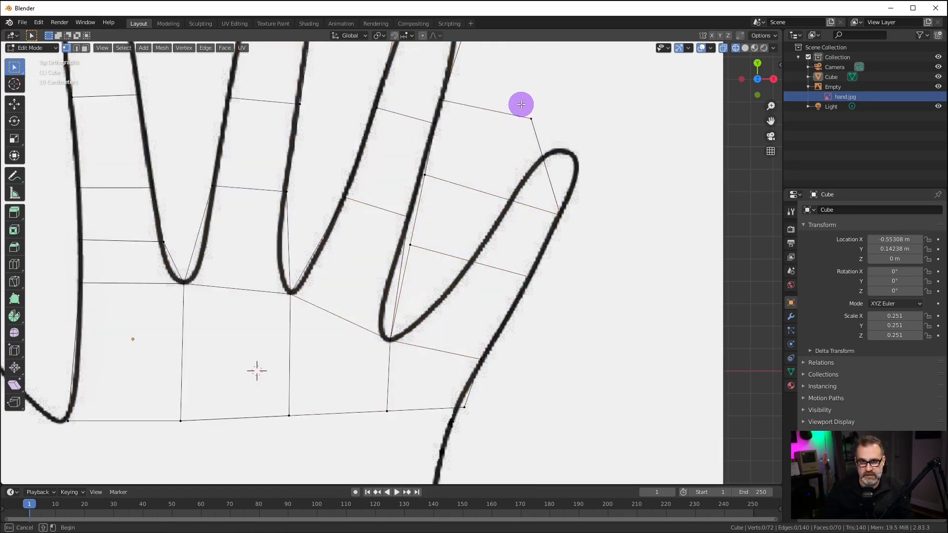
key("g")
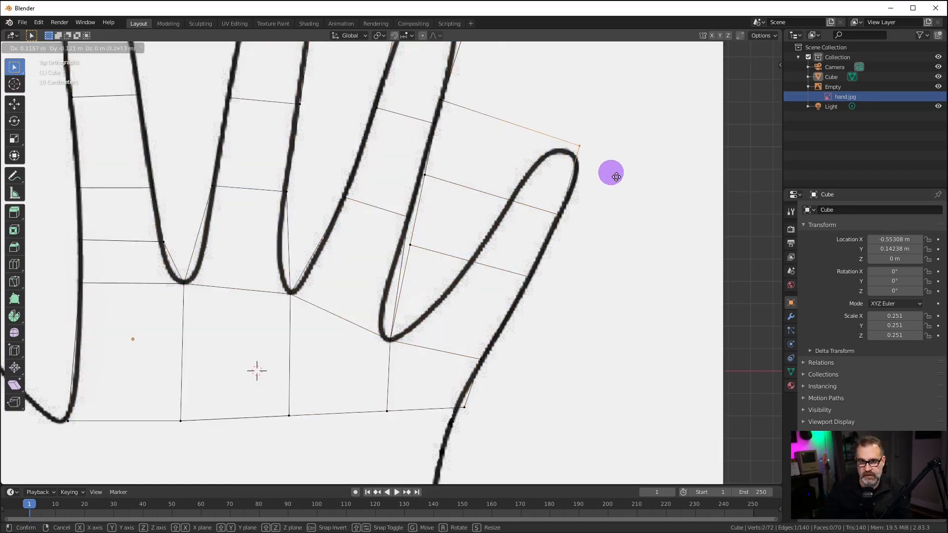
left_click(623, 179)
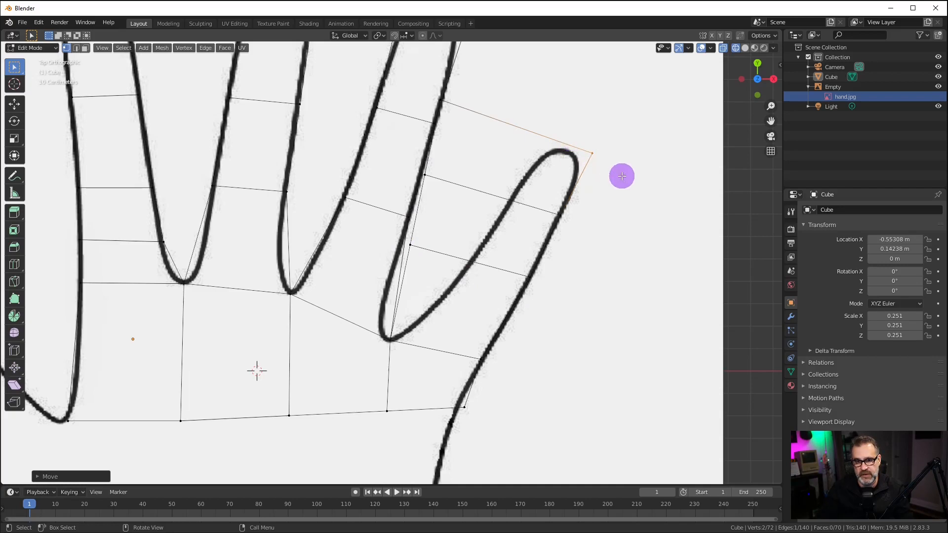
key("a")
key("alt+a")
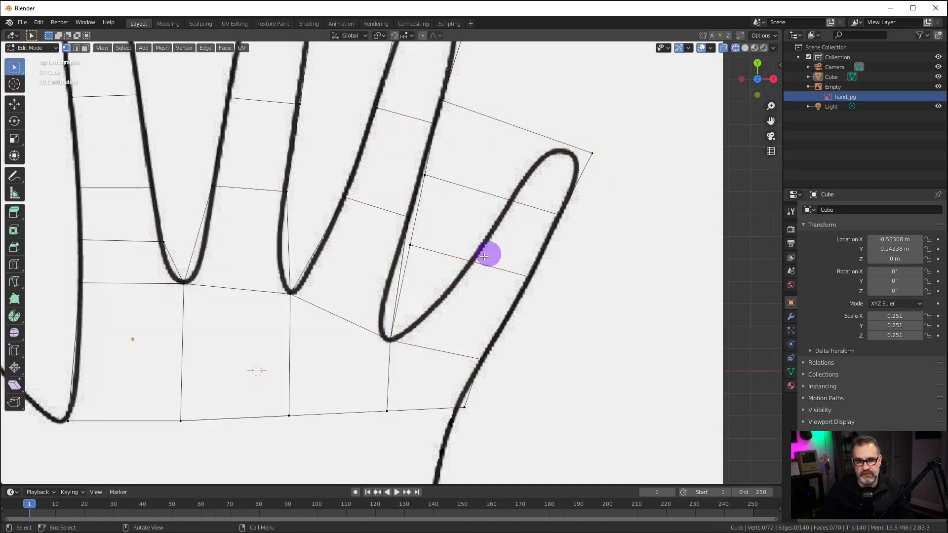
Move the inner vertices of the little finger's lower joint onto the finger's inner outline in the reference.
key("b")
left_click_drag(396, 239, 429, 258)
key("g")
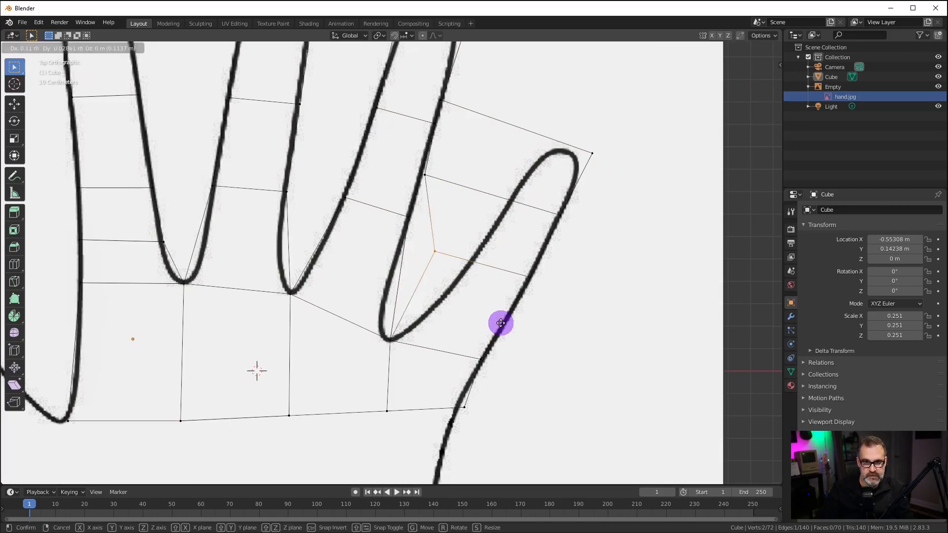
left_click(525, 330)
key("a")
left_click(506, 279)
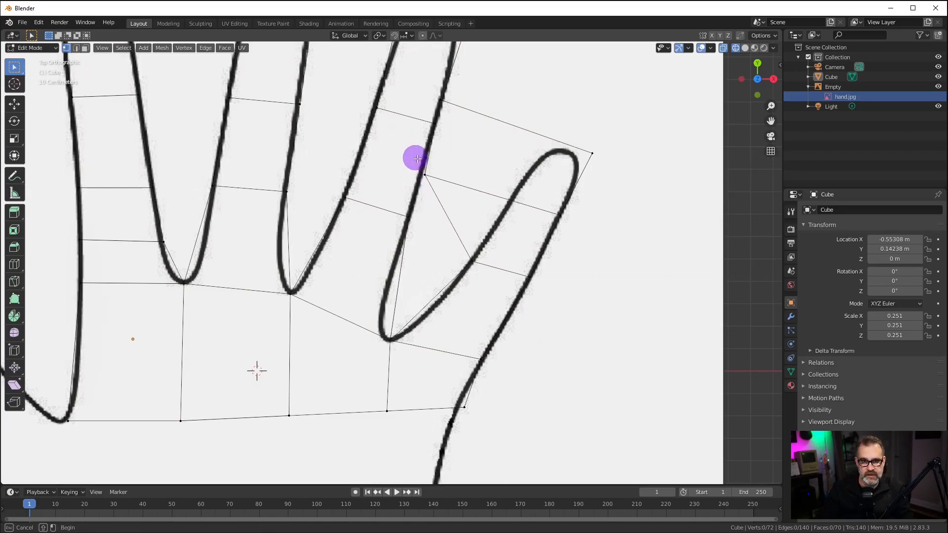
Move the inner vertices of the little finger's upper joint onto the finger's inner outline.
left_click_drag(415, 158, 456, 191)
key("g")
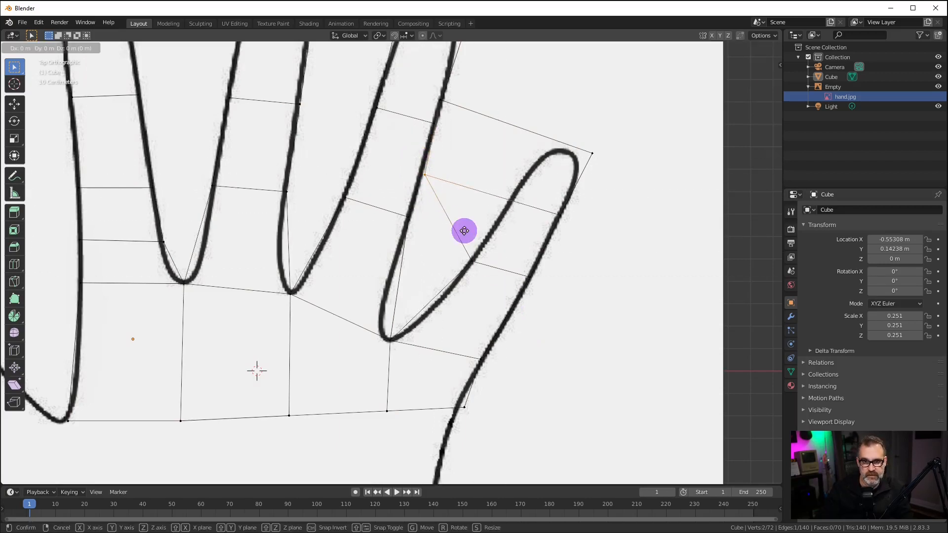
left_click(548, 255)
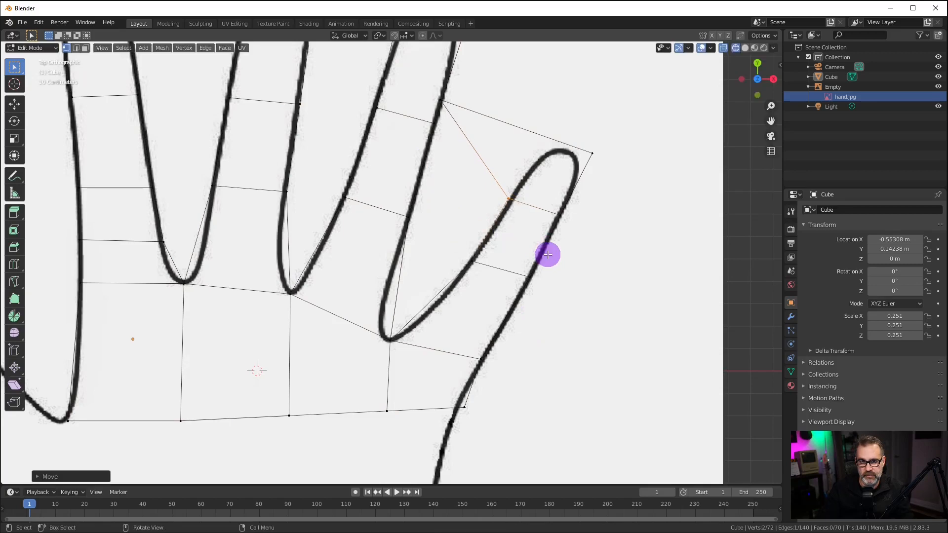
key("a")
key("alt+a")
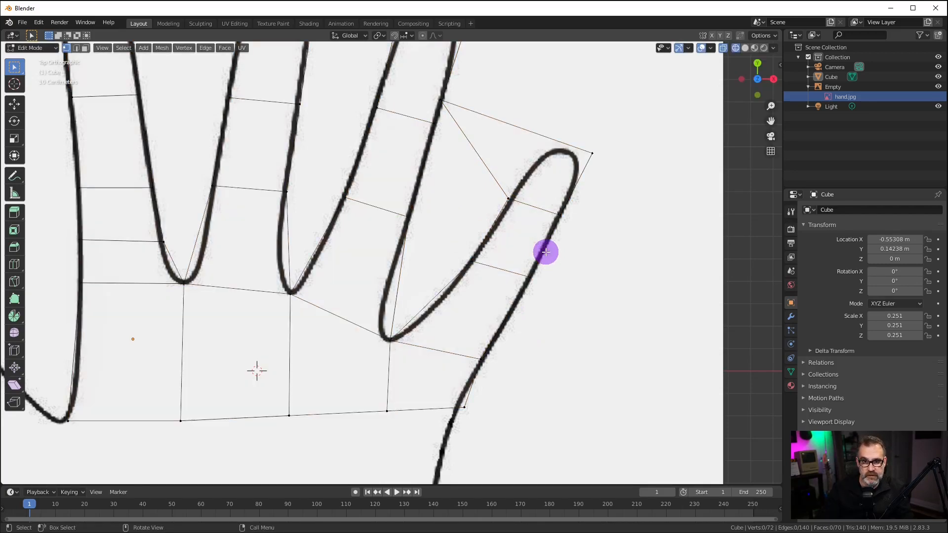
Move the little finger's inner tip vertices from the ring finger's edge to just outside the inner side of the little fingertip.
key("b")
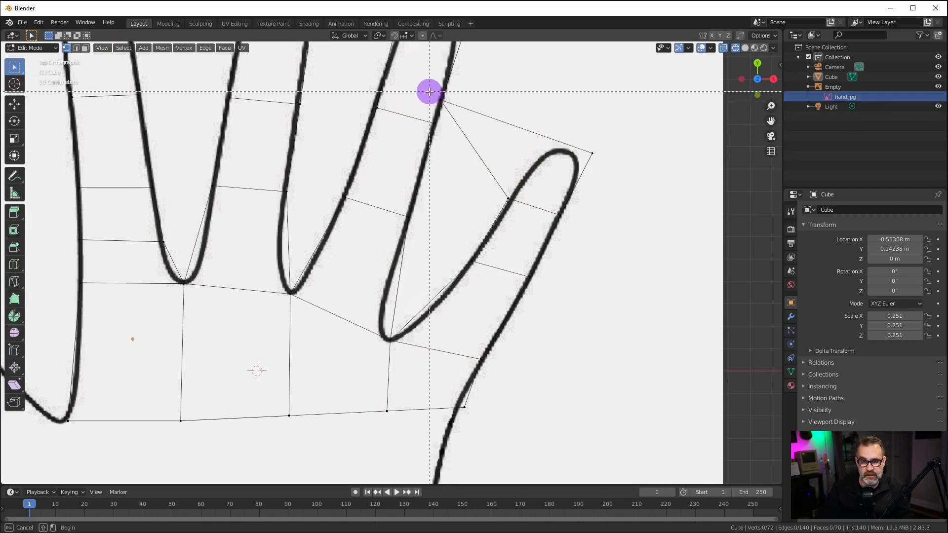
left_click_drag(430, 91, 459, 106)
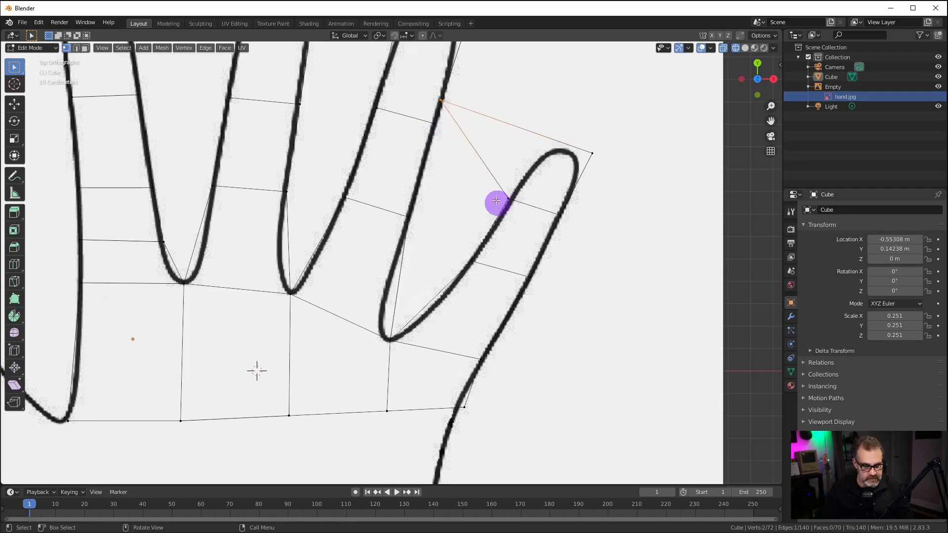
scroll(455, 159, "up", 2)
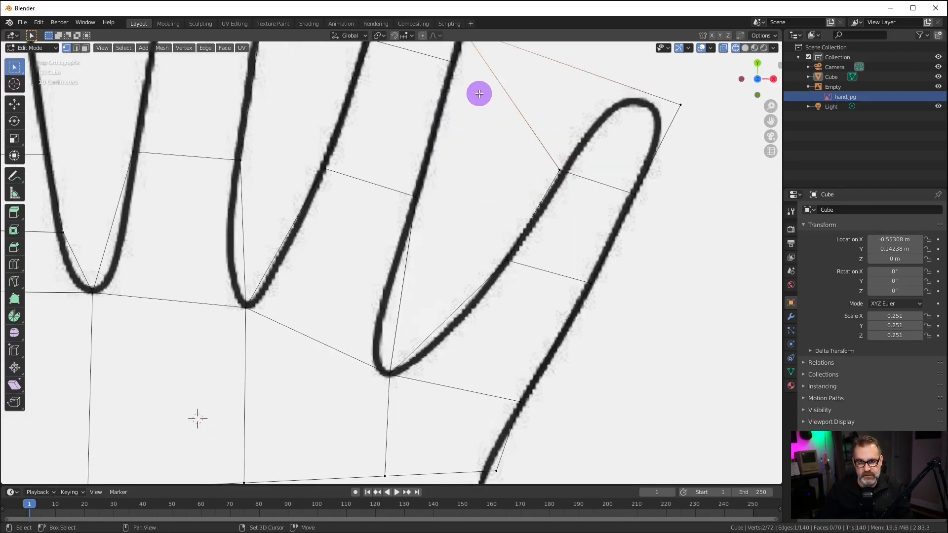
middle_click_drag(479, 93, 493, 263, "shift")
scroll(472, 235, "up", 1)
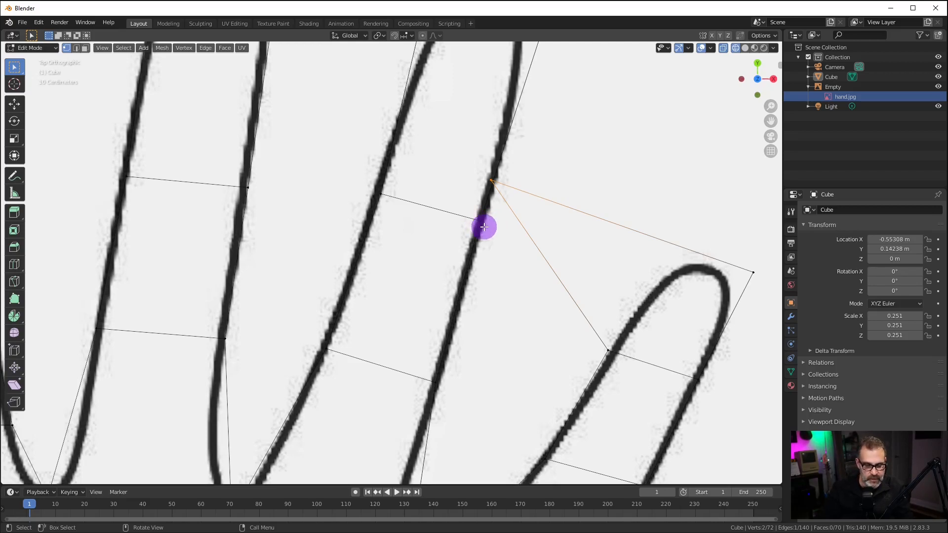
left_click_drag(491, 178, 675, 250)
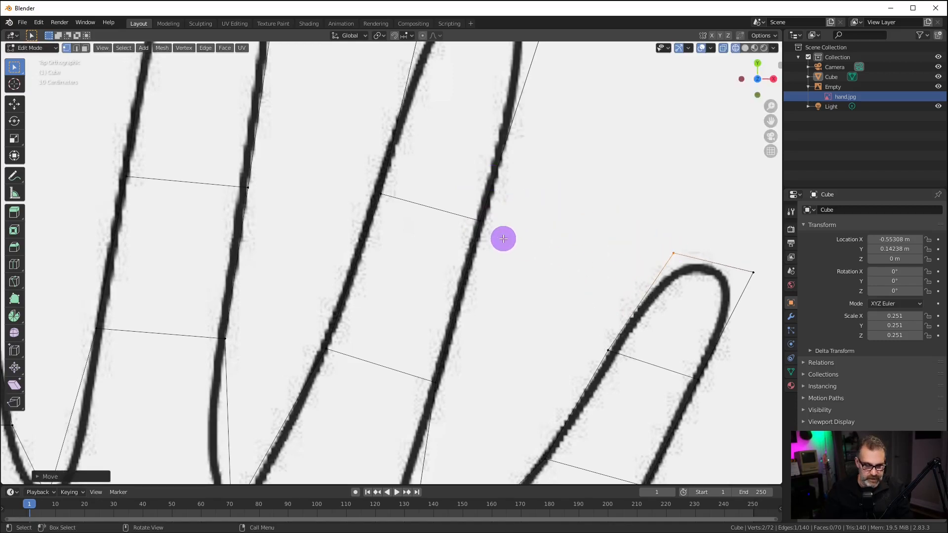
key("a")
key("alt+a")
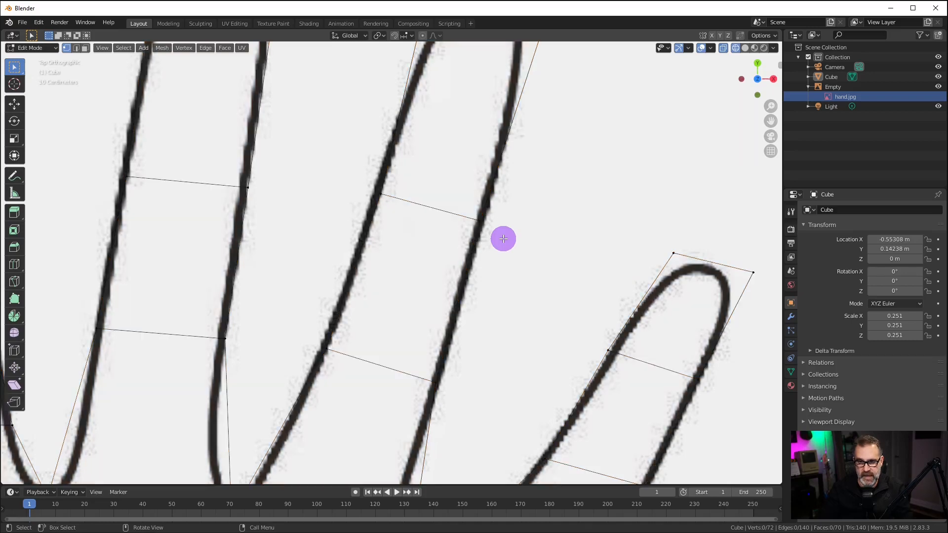
Select the whole row of vertices along the palm's lower edge and extrude it about 0.52 m toward the wrist.
scroll(500, 314, "up", 2)
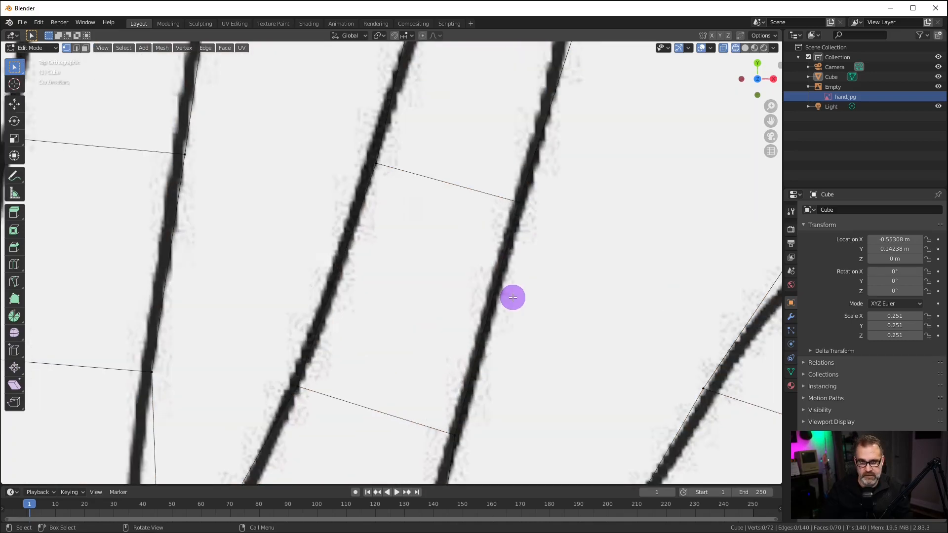
scroll(513, 298, "down", 4)
scroll(513, 297, "down", 2)
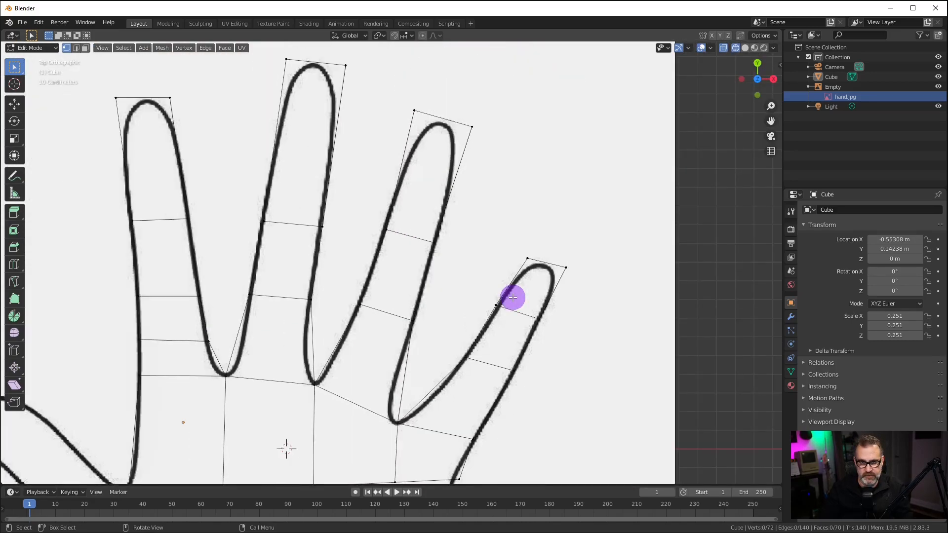
scroll(379, 311, "down", 1)
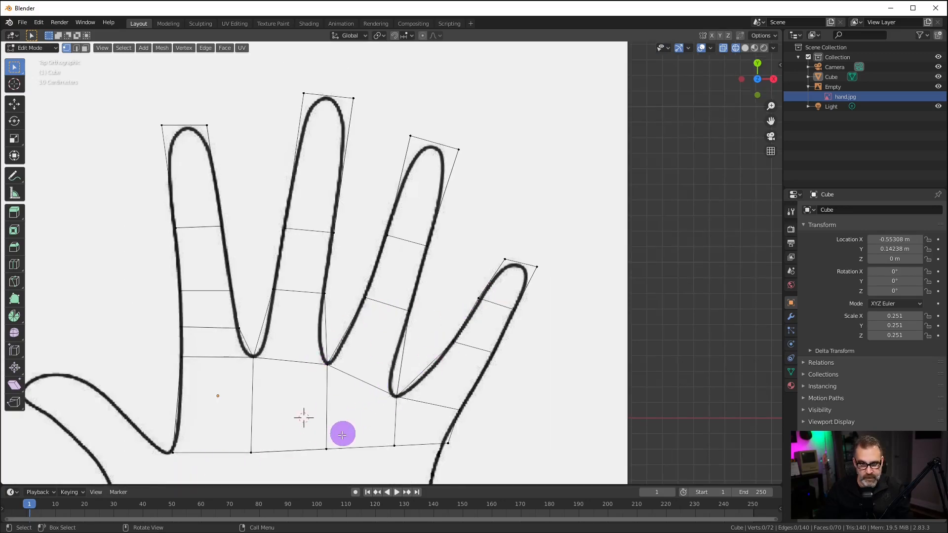
middle_click_drag(337, 434, 467, 273, "shift")
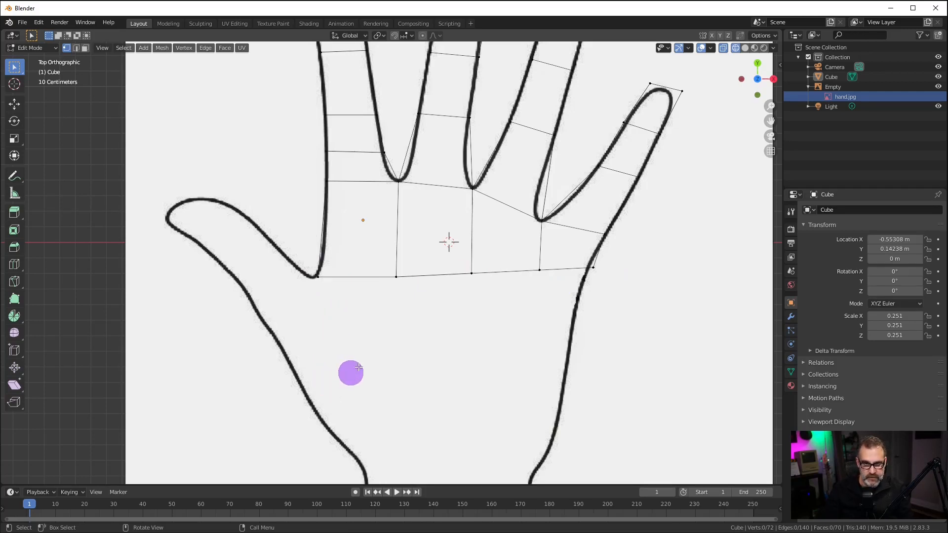
key("a")
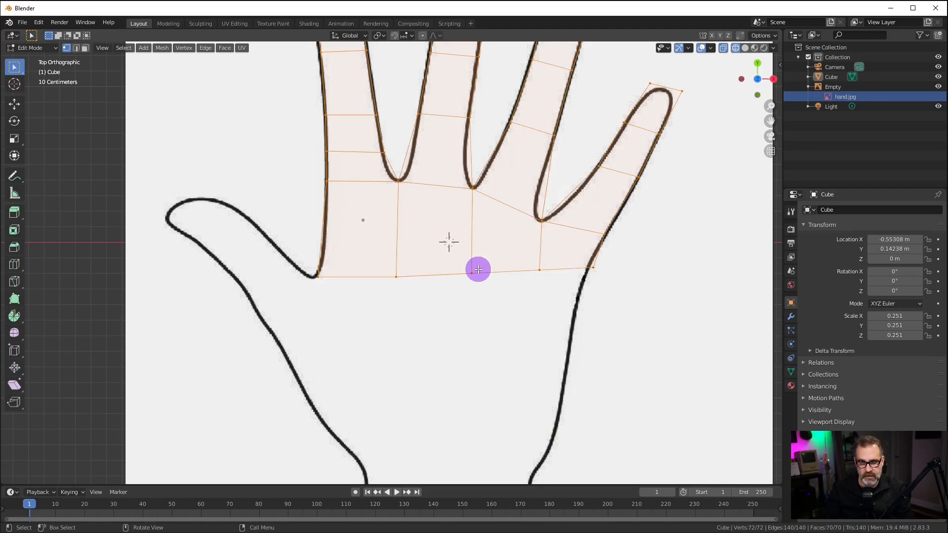
key("alt+a")
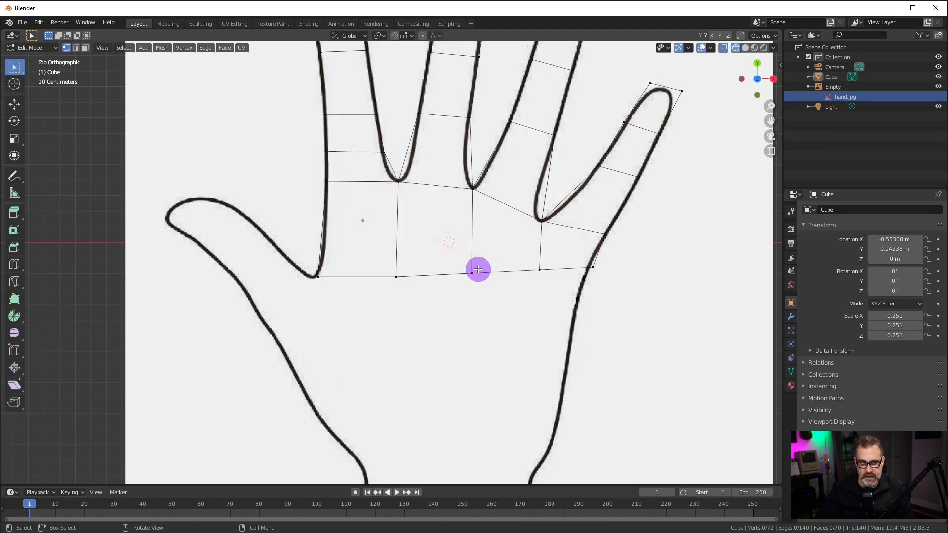
key("a")
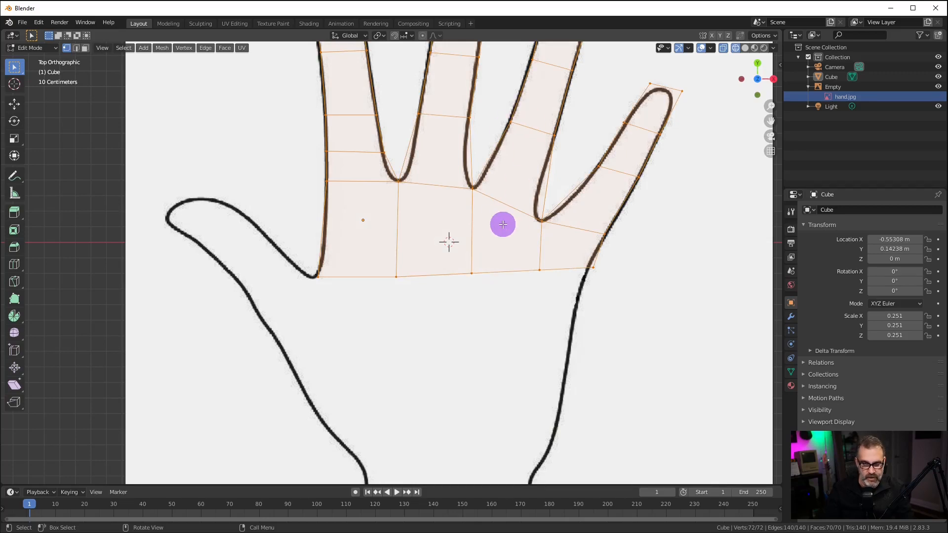
key("alt+a")
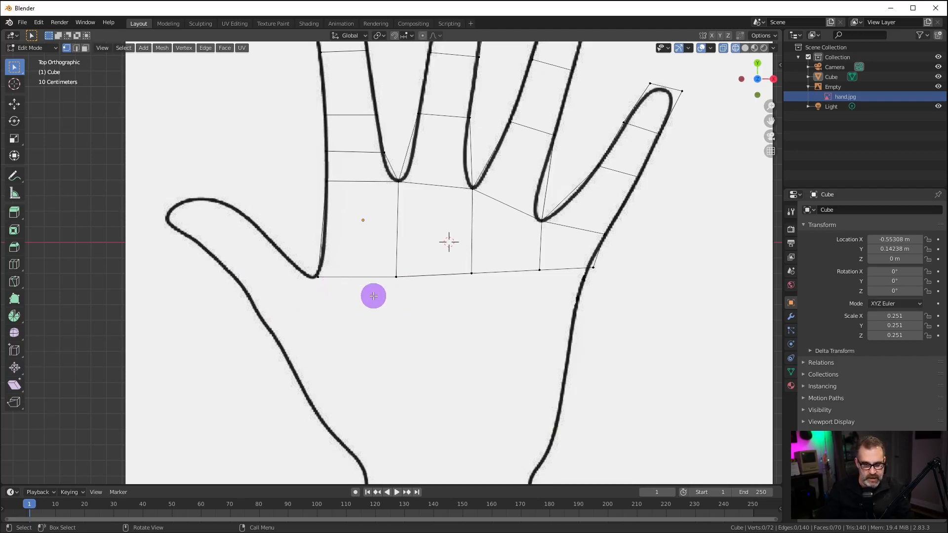
key("b")
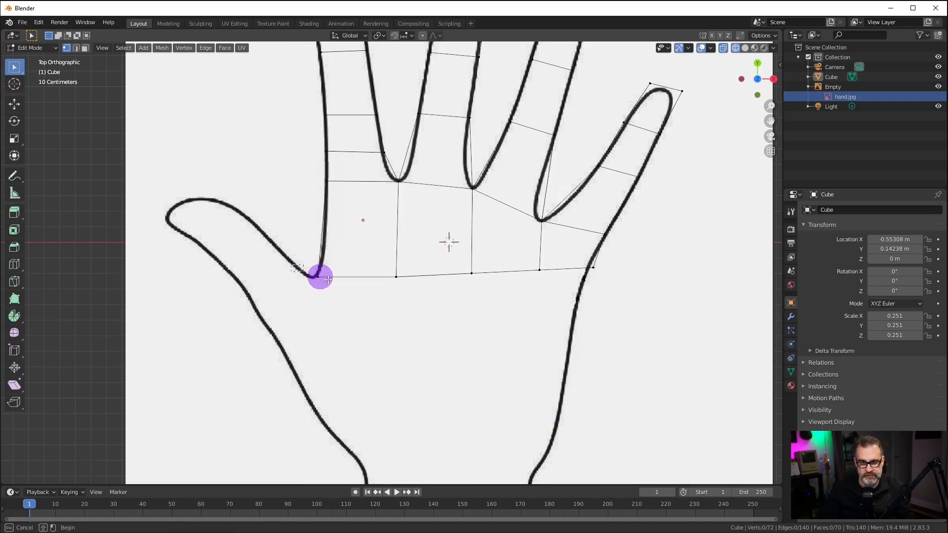
left_click_drag(291, 266, 621, 314)
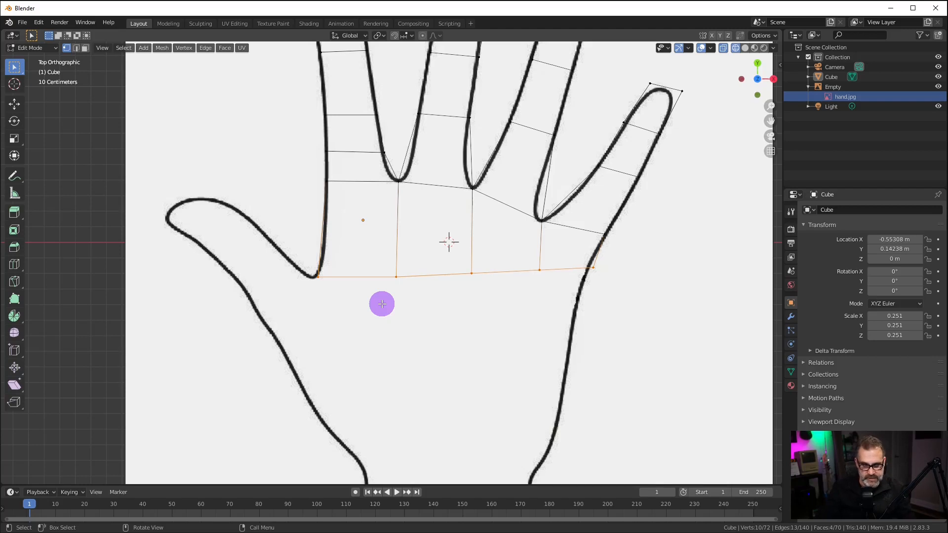
key("e")
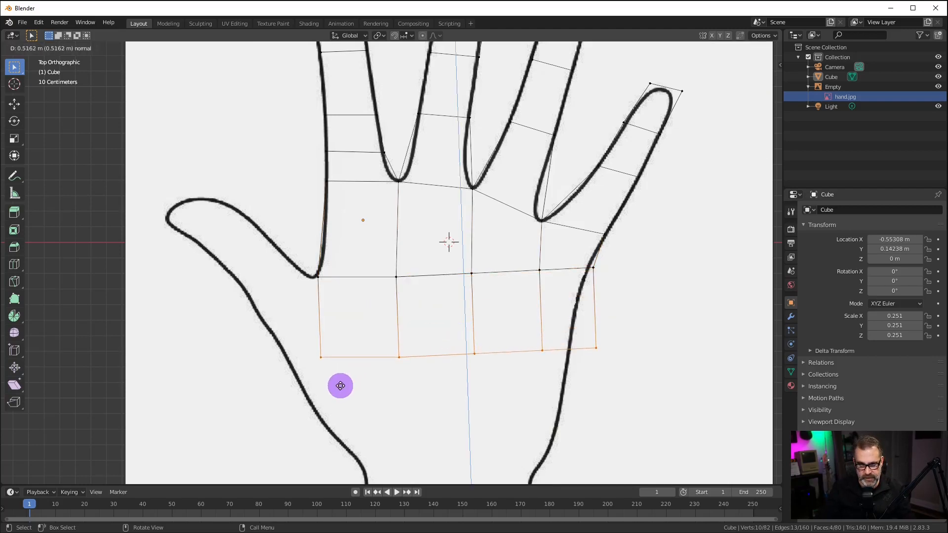
left_click(340, 386)
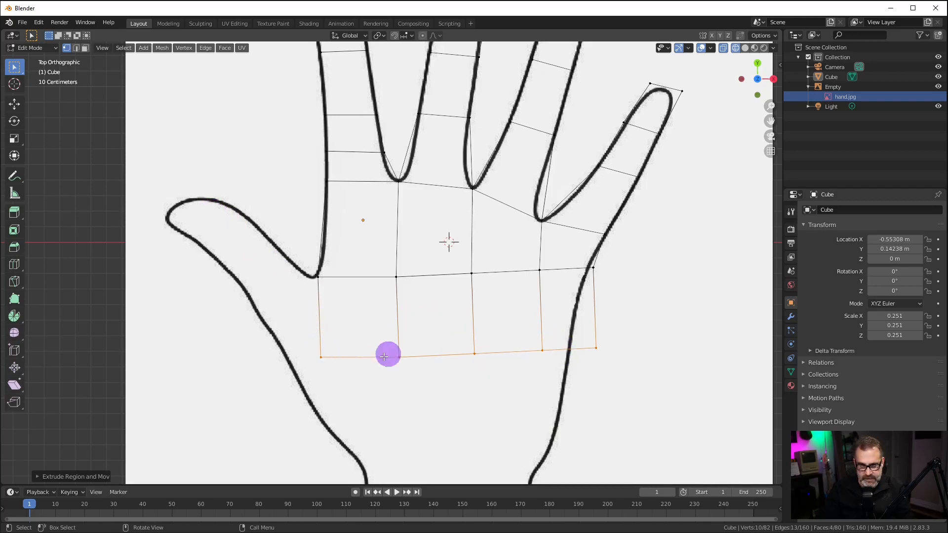
key("a")
key("alt+a")
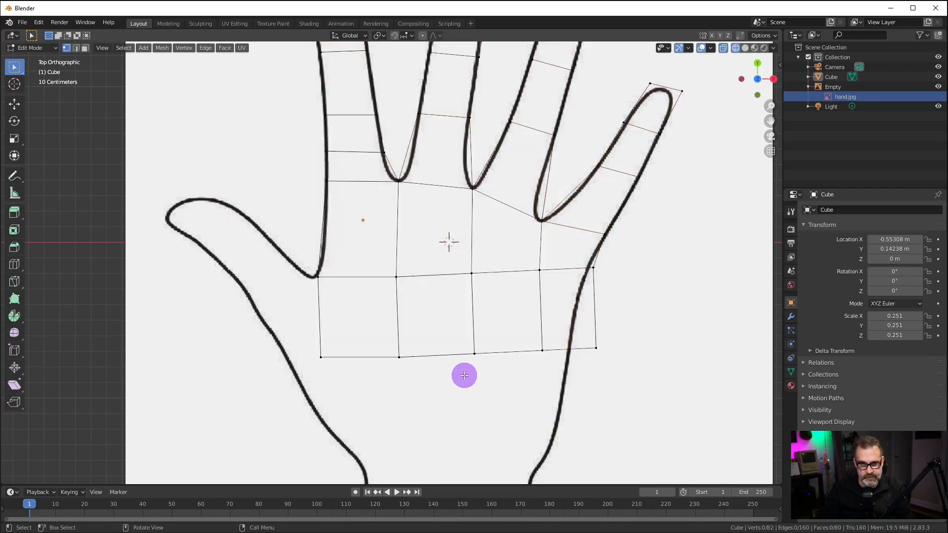
Move the thumb-side corner vertices of the new palm row out to the hand outline at the thumb's base.
key("b")
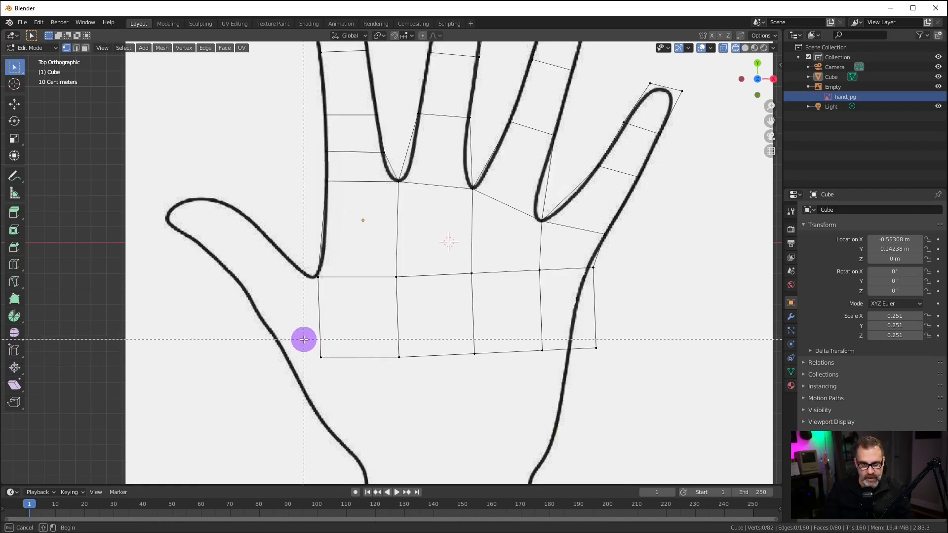
left_click_drag(304, 340, 359, 381)
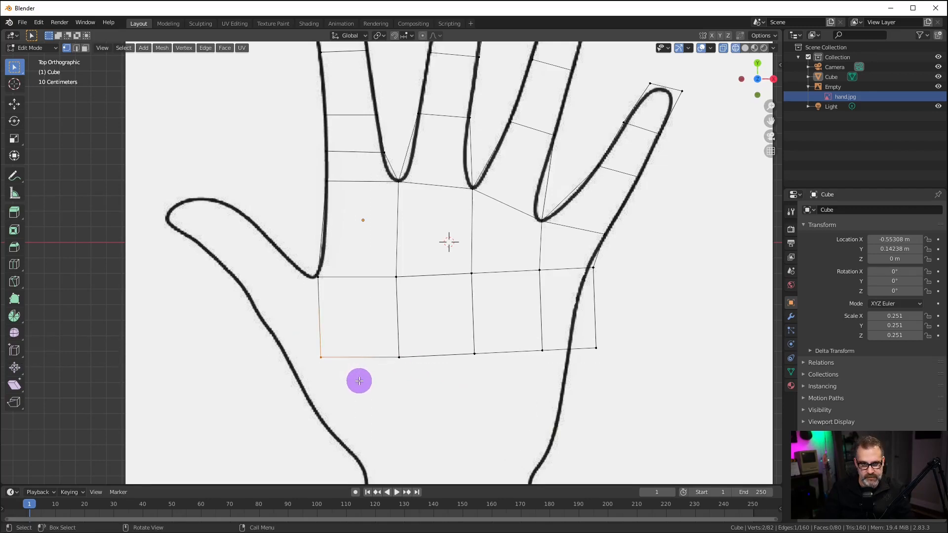
key("g")
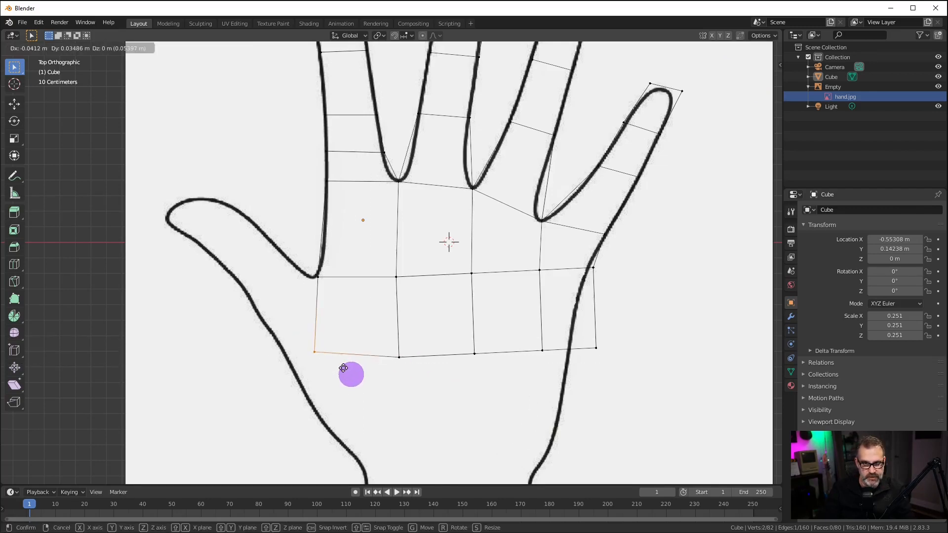
left_click(295, 335)
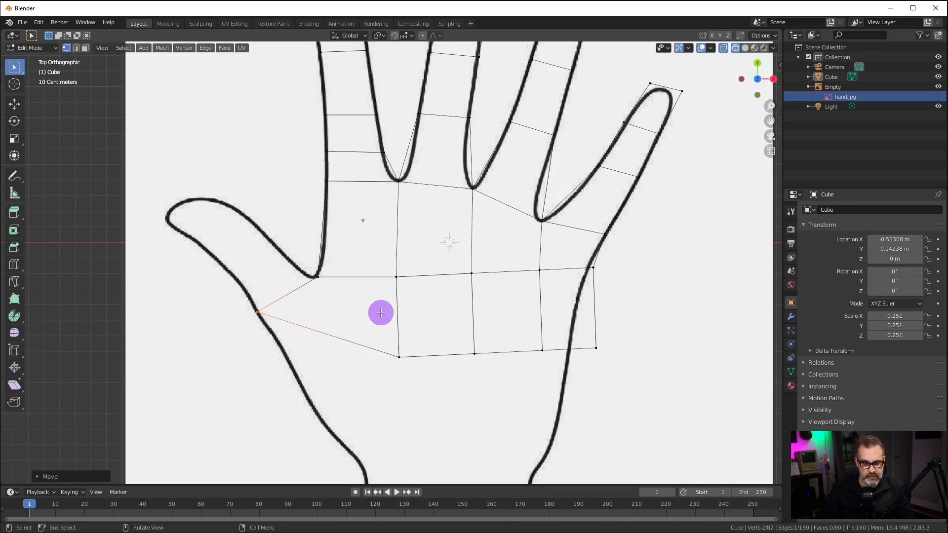
key("a")
key("alt+a")
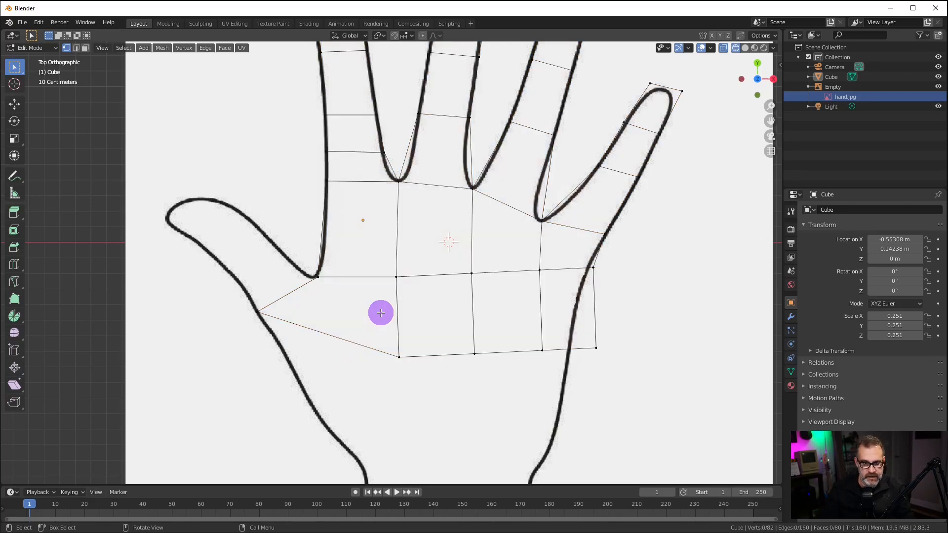
Select the slanted face at the thumb's base and extrude it twice toward the thumb tip, about 0.4 m and about 0.55 m.
key("b")
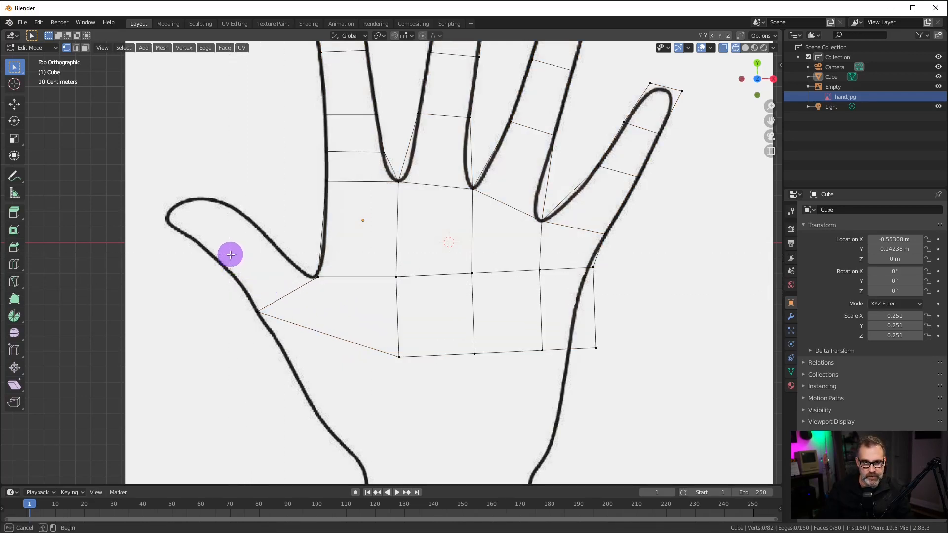
left_click_drag(230, 255, 335, 335)
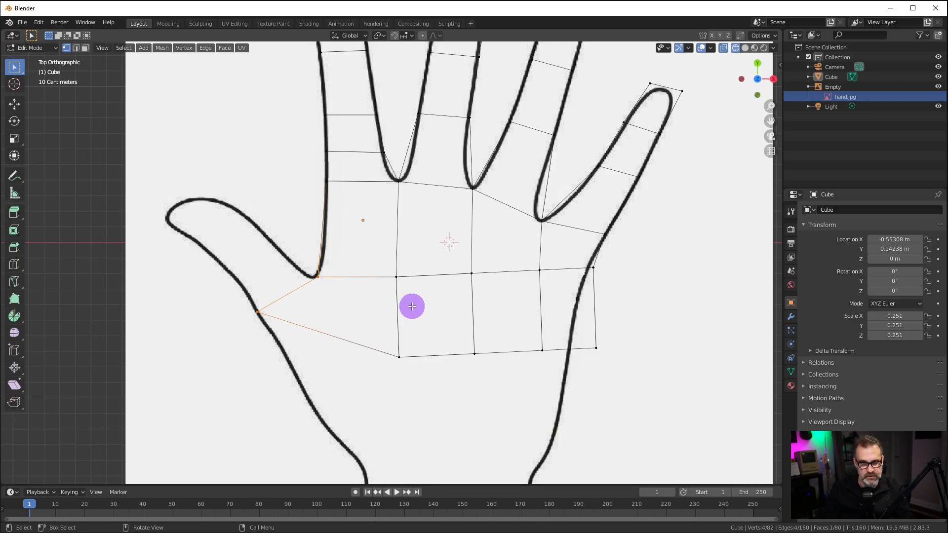
key("e")
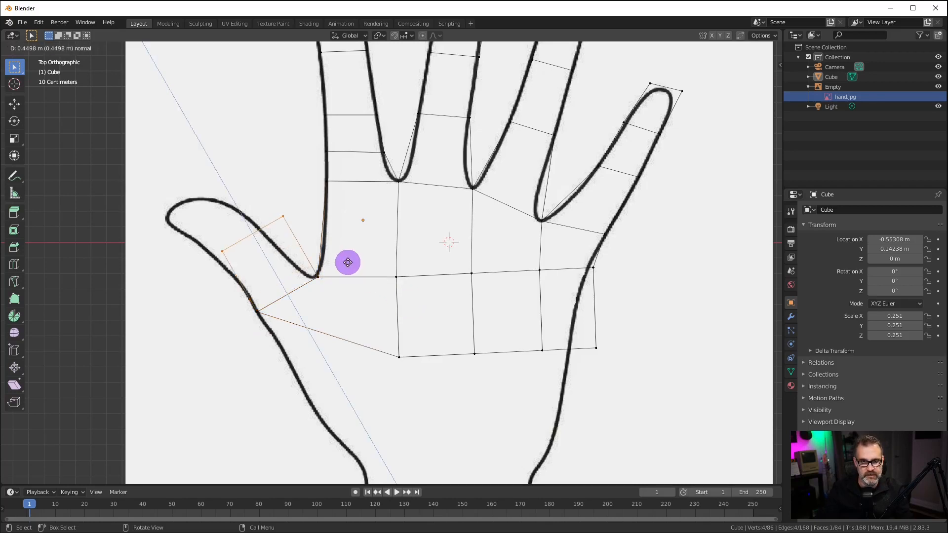
left_click(346, 277)
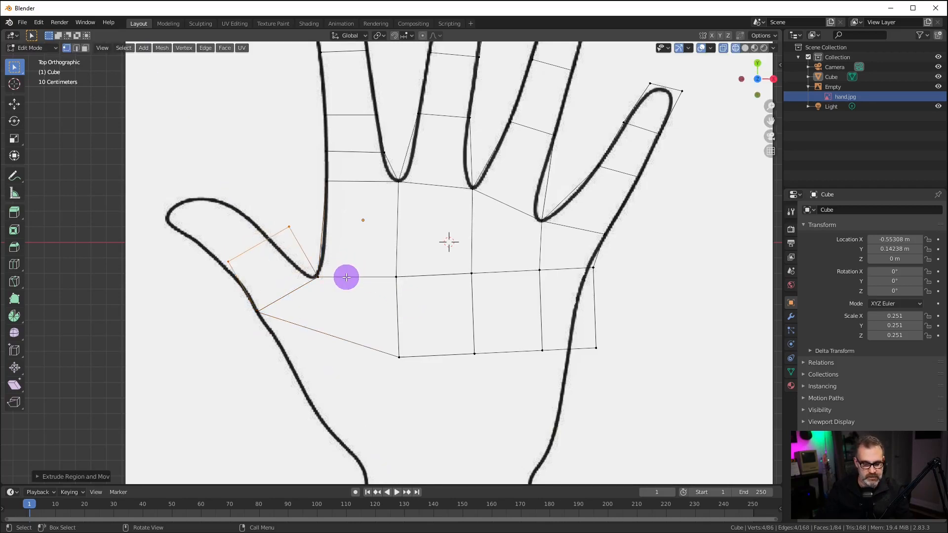
key("e")
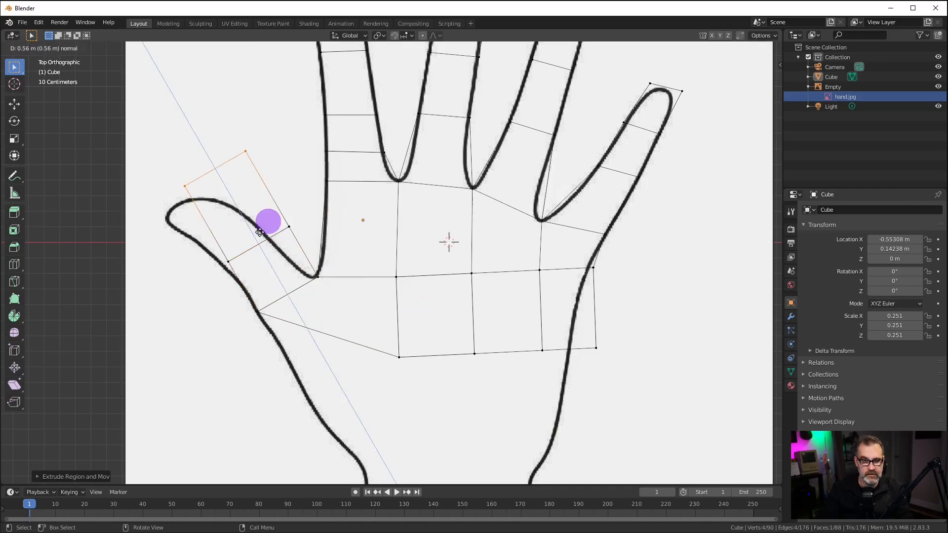
left_click(258, 231)
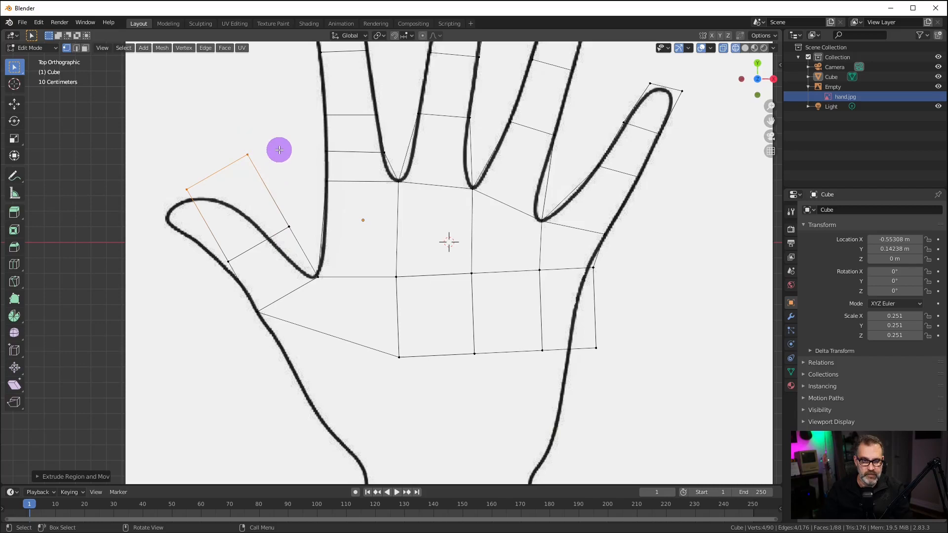
key("a")
key("alt+a")
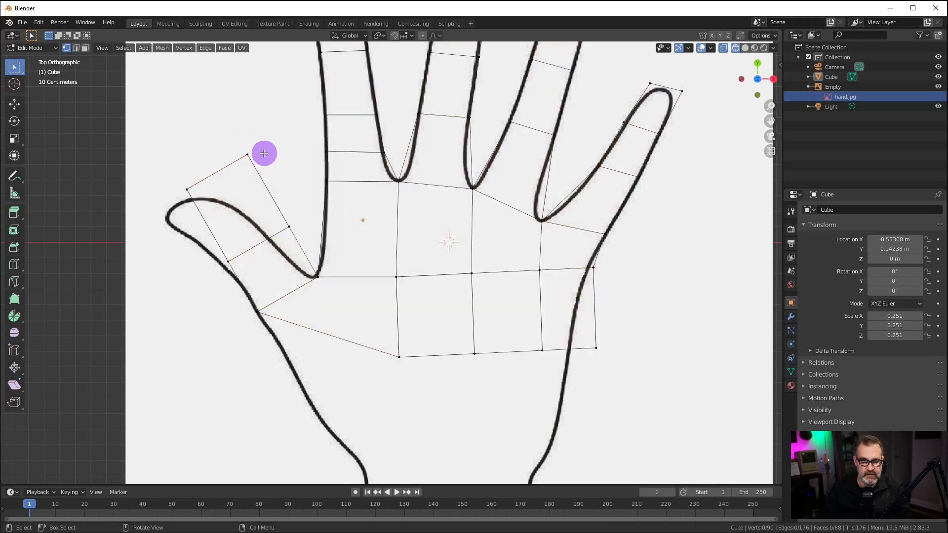
Move the outer vertices of the thumb's middle joint onto the outer outline of the thumb.
left_click(245, 275, "alt")
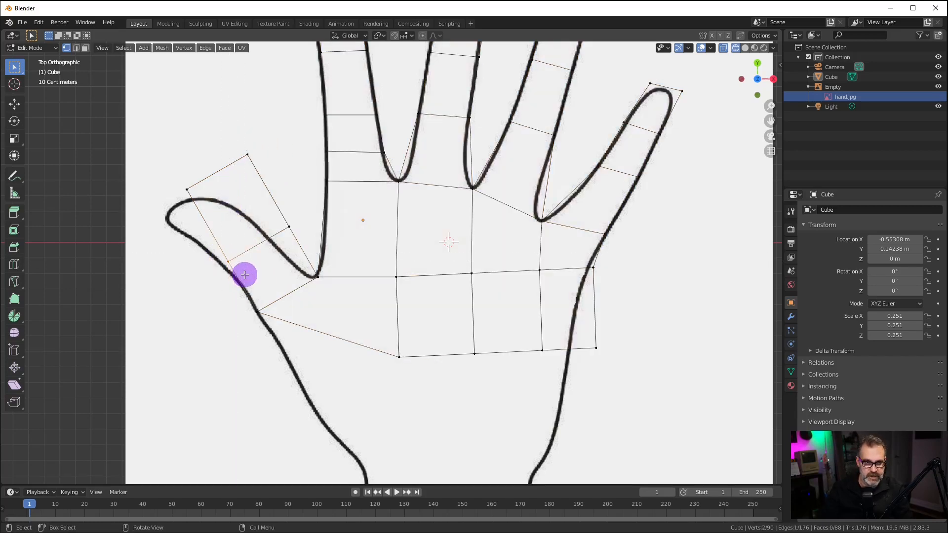
key("g")
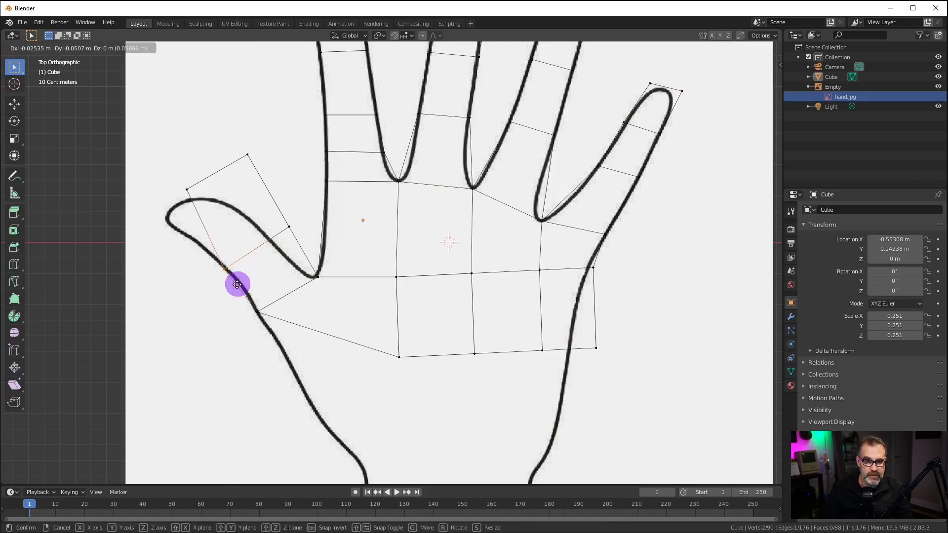
left_click(237, 280)
key("alt+a")
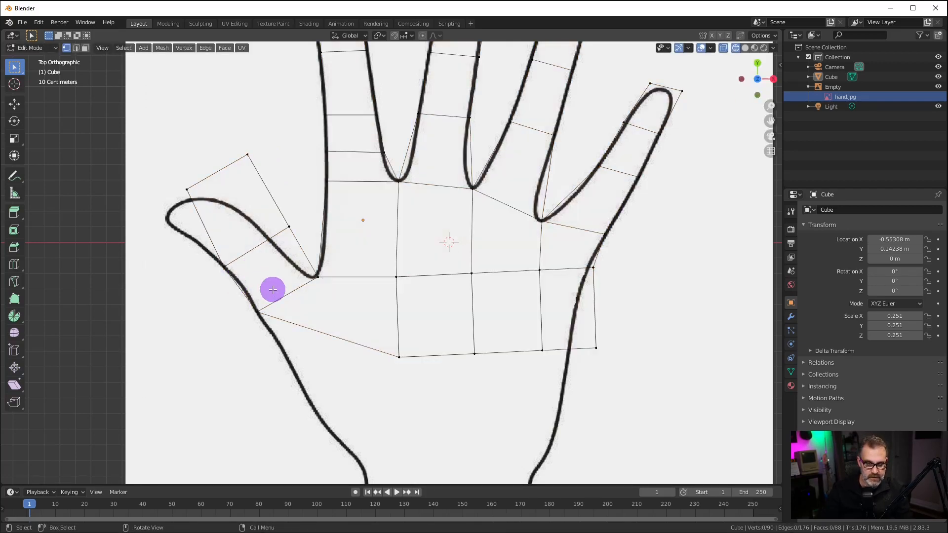
Move the inner vertices of the thumb's middle joint onto the thumb outline on the index finger side.
key("b")
left_click_drag(287, 224, 321, 281)
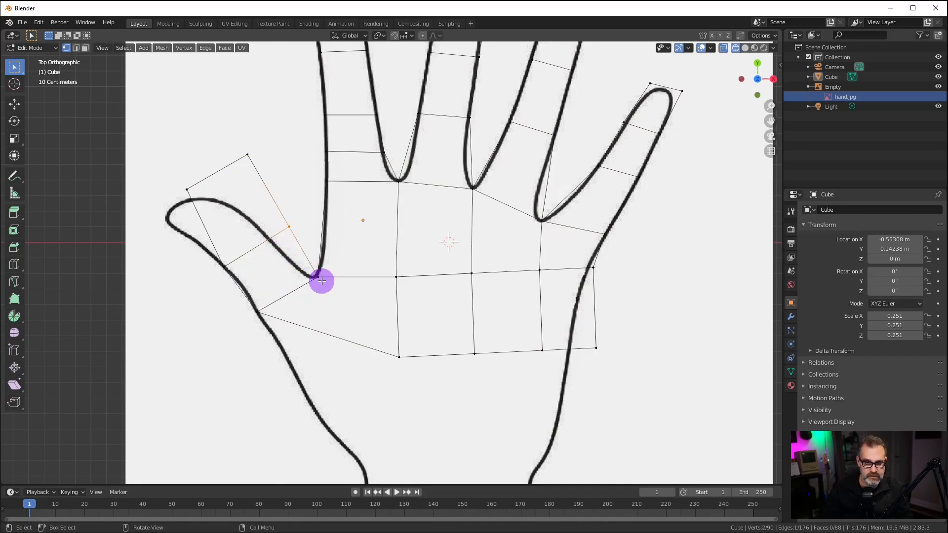
key("g")
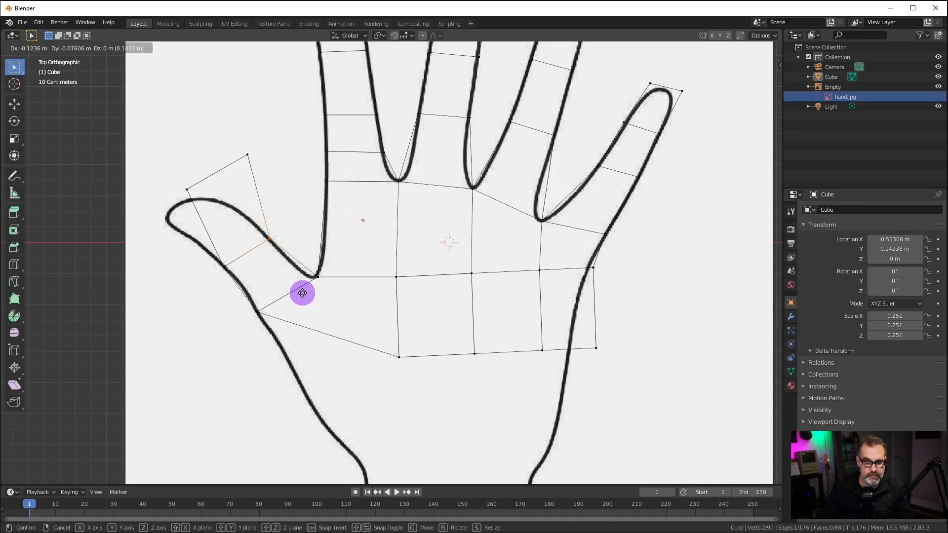
left_click(303, 293)
key("a")
key("alt+a")
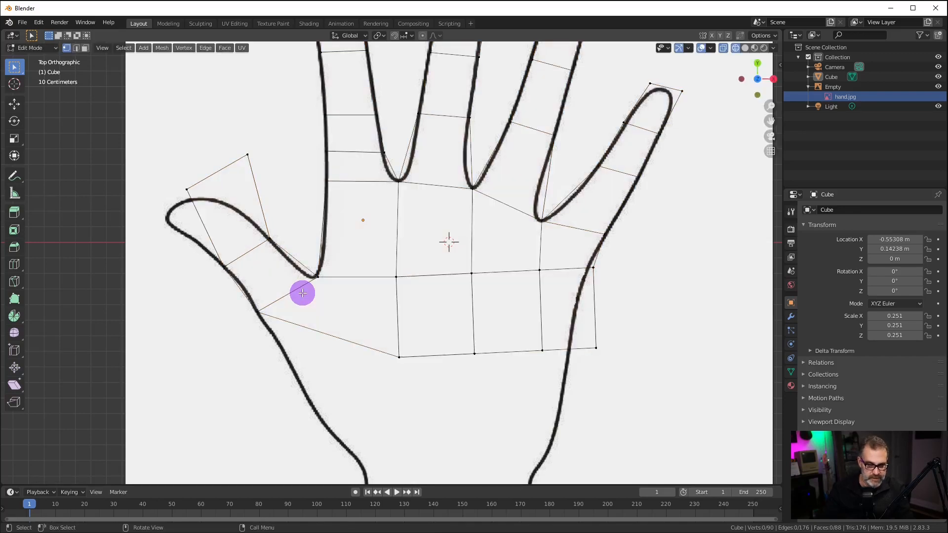
Move the outer vertices of the thumb's end face to just outside the outer side of the thumb tip.
left_click_drag(177, 169, 202, 209)
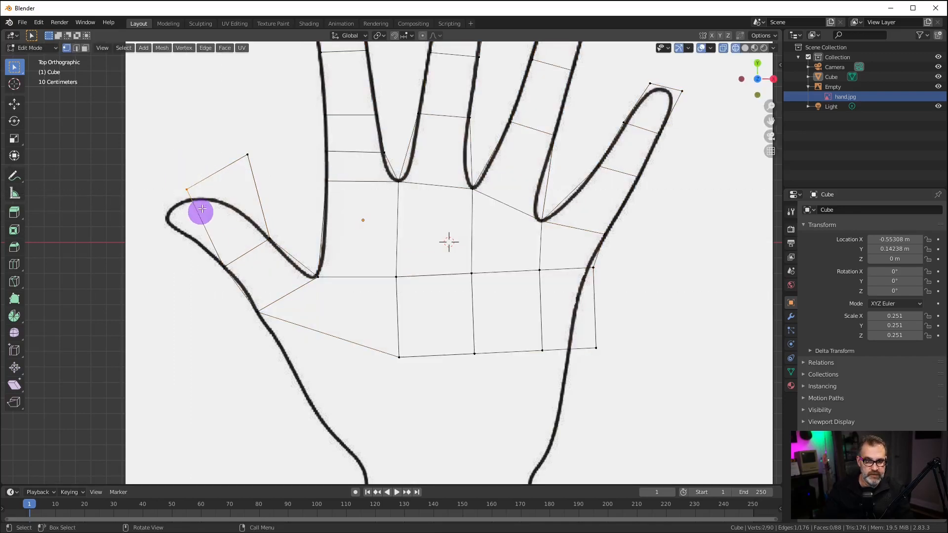
key("g")
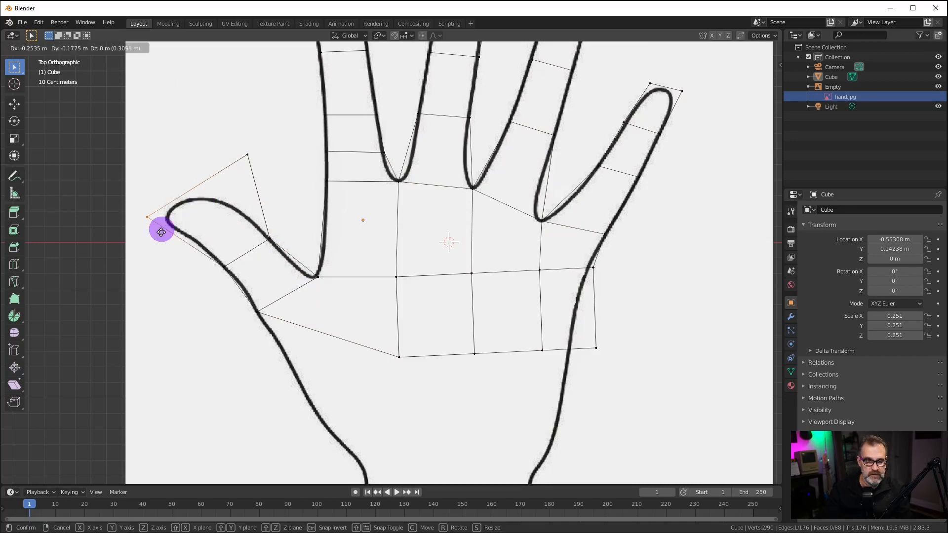
left_click(164, 224)
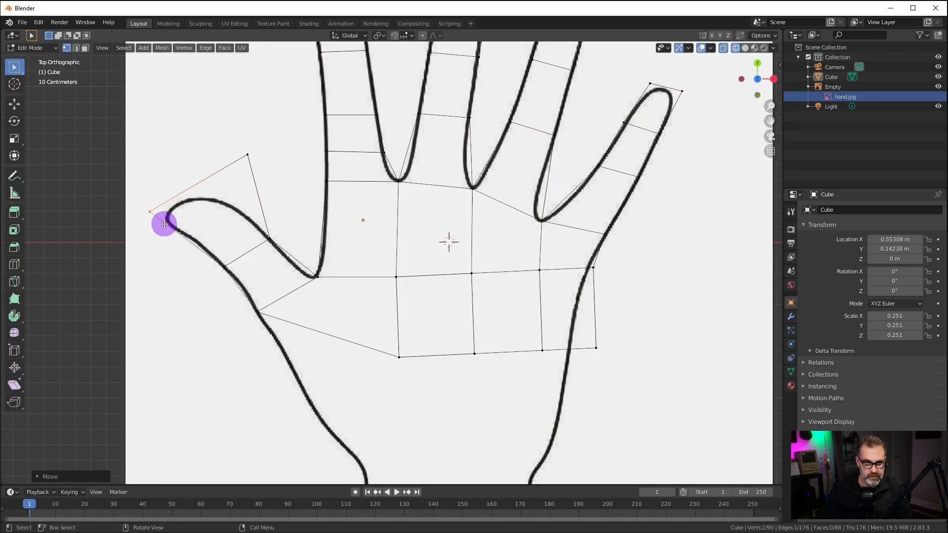
left_click(164, 224)
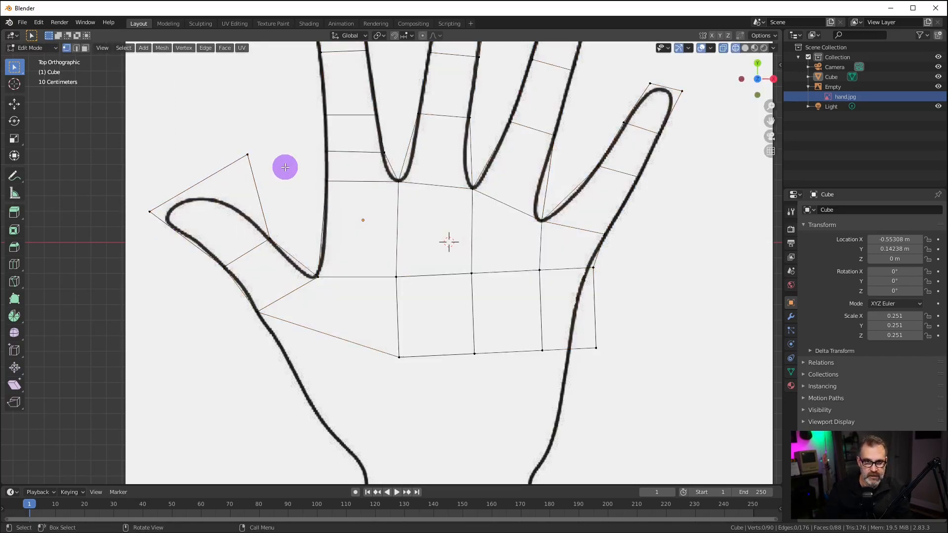
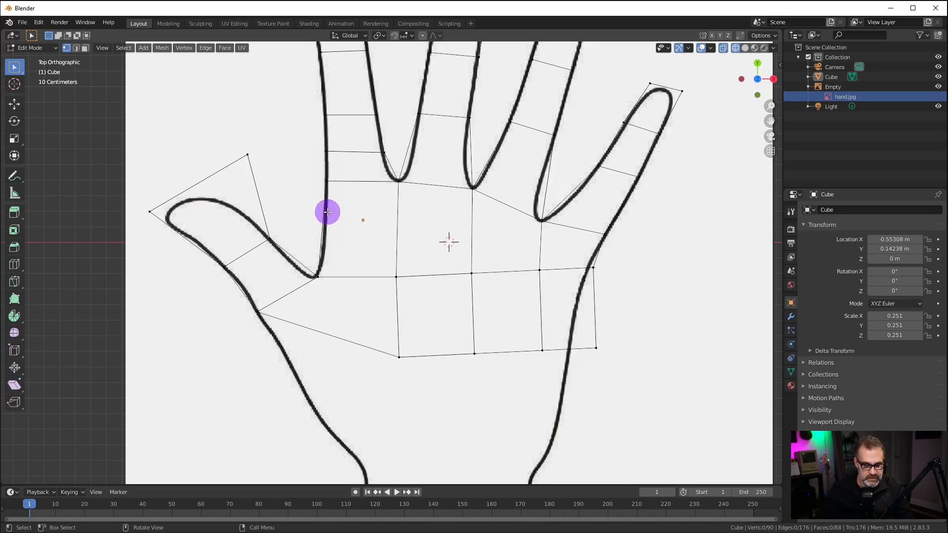
Move the inner vertices of the thumb's end face to just above the rounded top of the thumb tip.
key("a")
key("alt+a")
left_click_drag(221, 125, 271, 180)
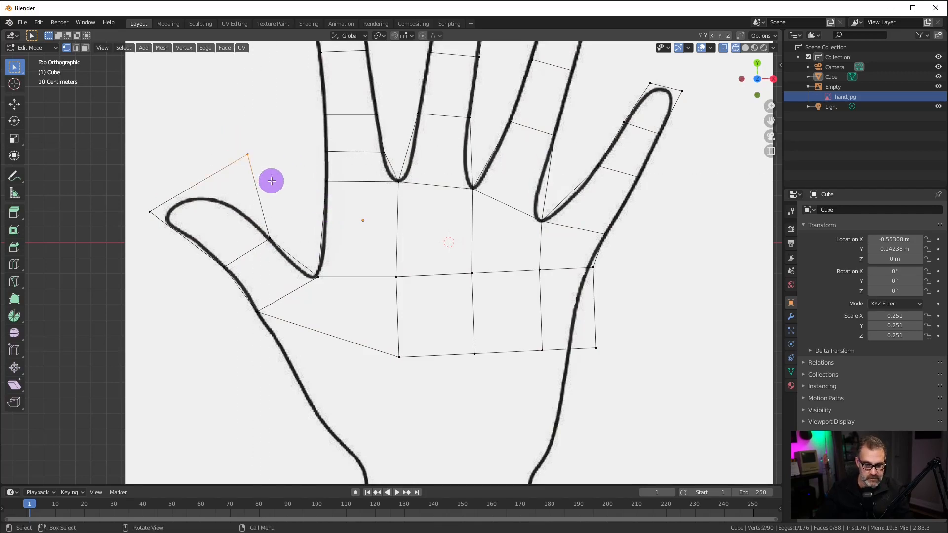
key("g")
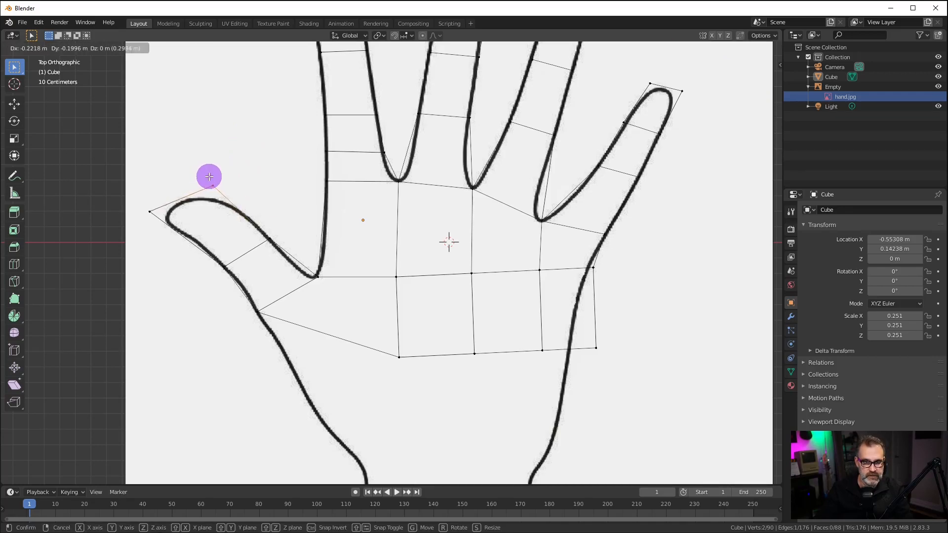
left_click(210, 176)
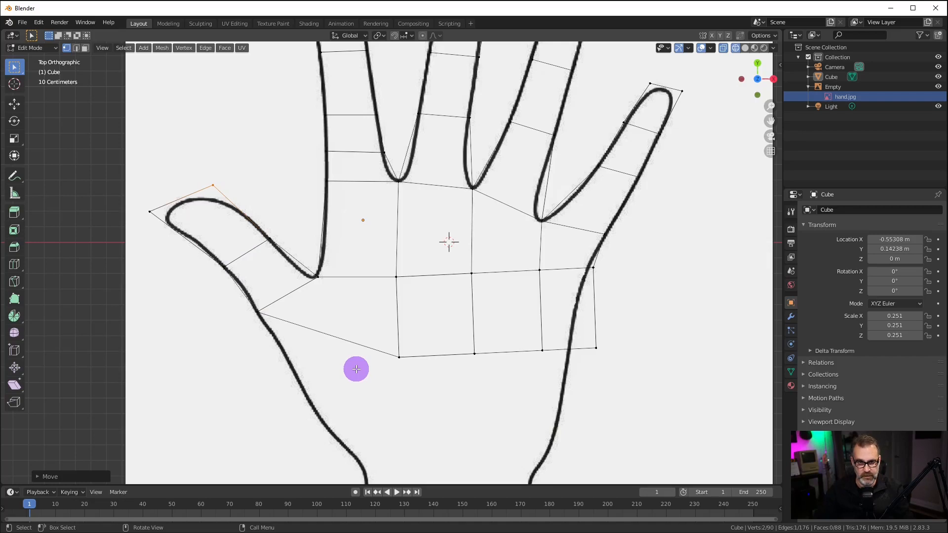
left_click(257, 180)
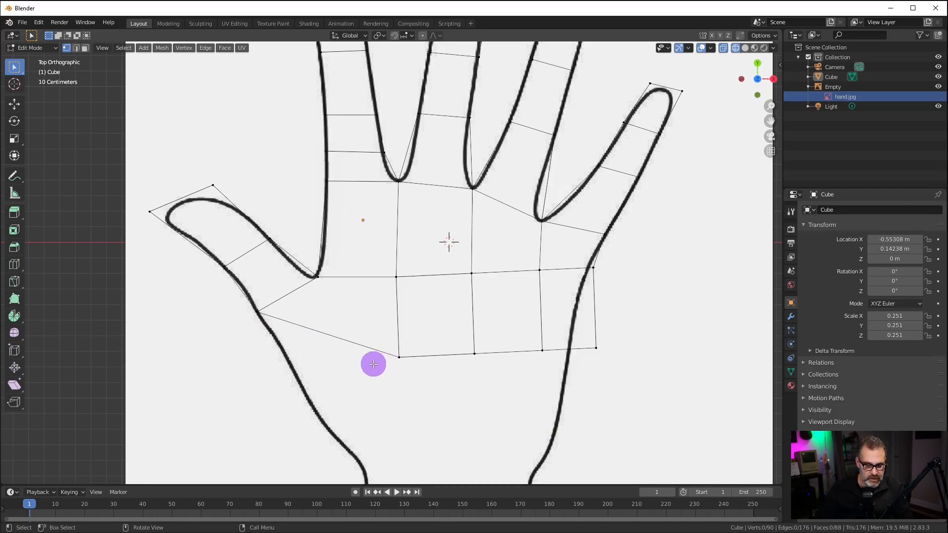
Shift the palm's lowest vertex row about 0.15 m toward the thumb and 0.13 m toward the fingers, placing its little-finger-side corner on the outline.
key("a")
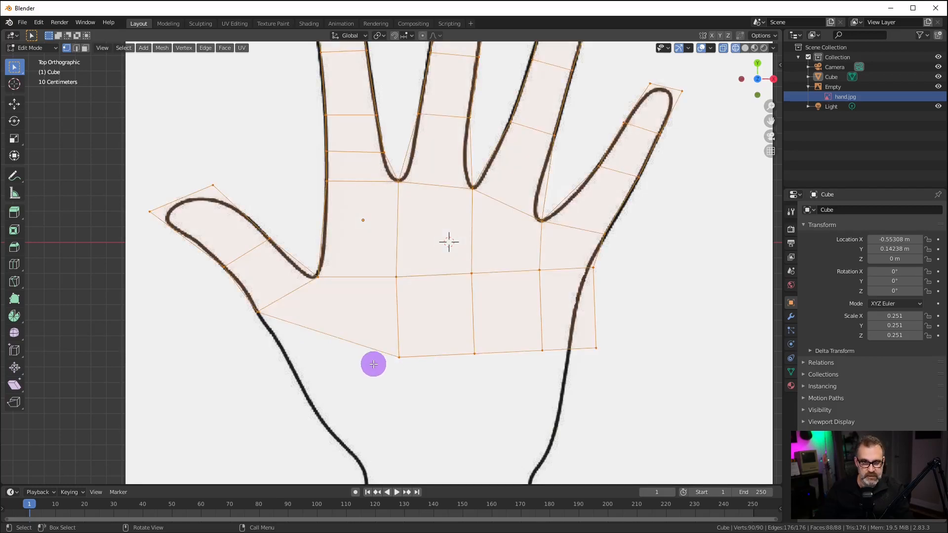
key("alt+a")
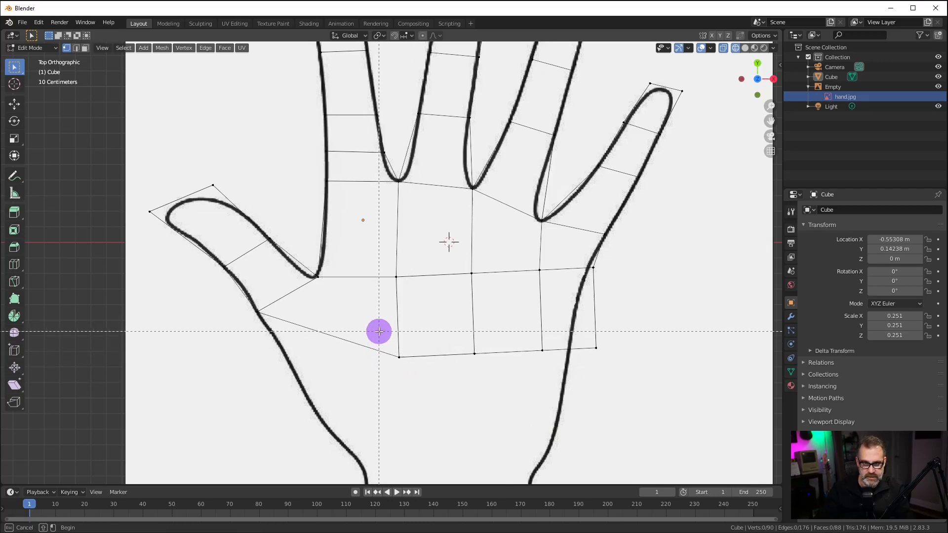
left_click_drag(379, 331, 608, 385)
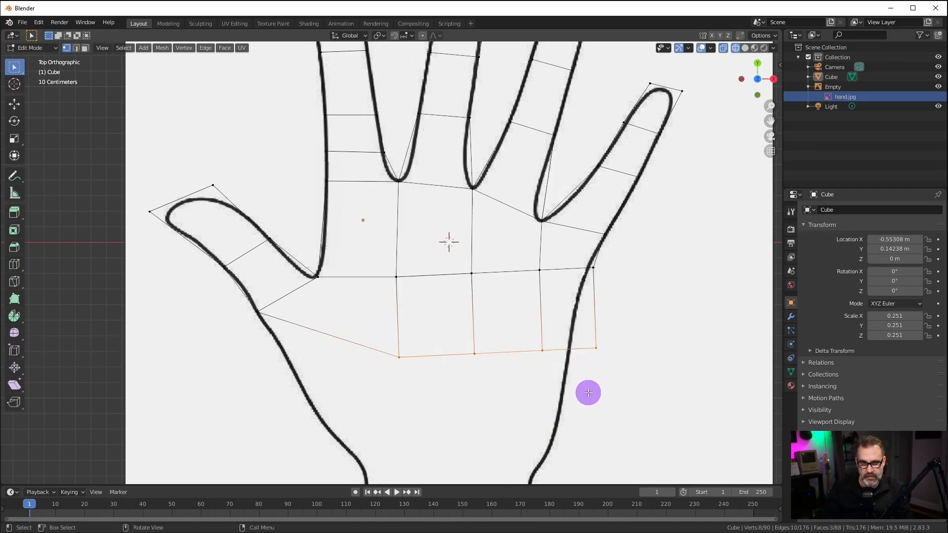
key("g")
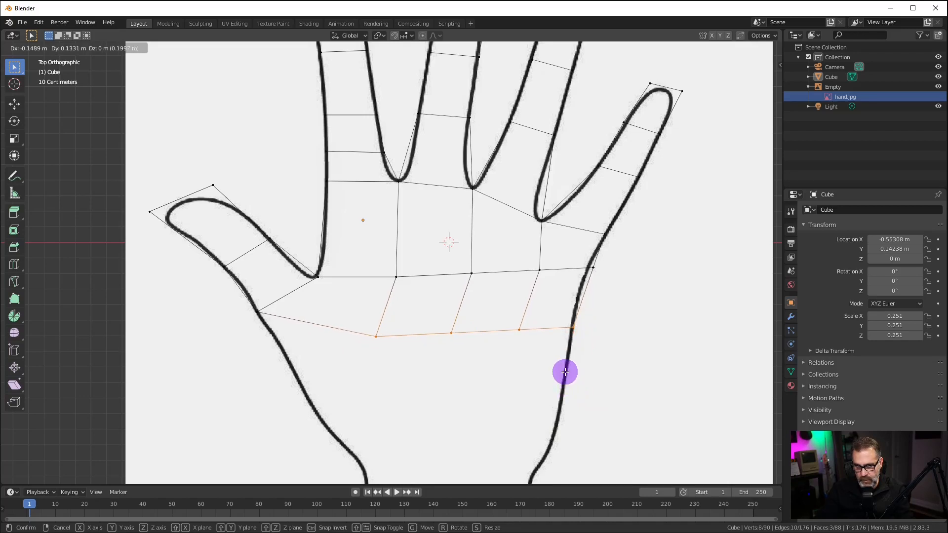
left_click(565, 372)
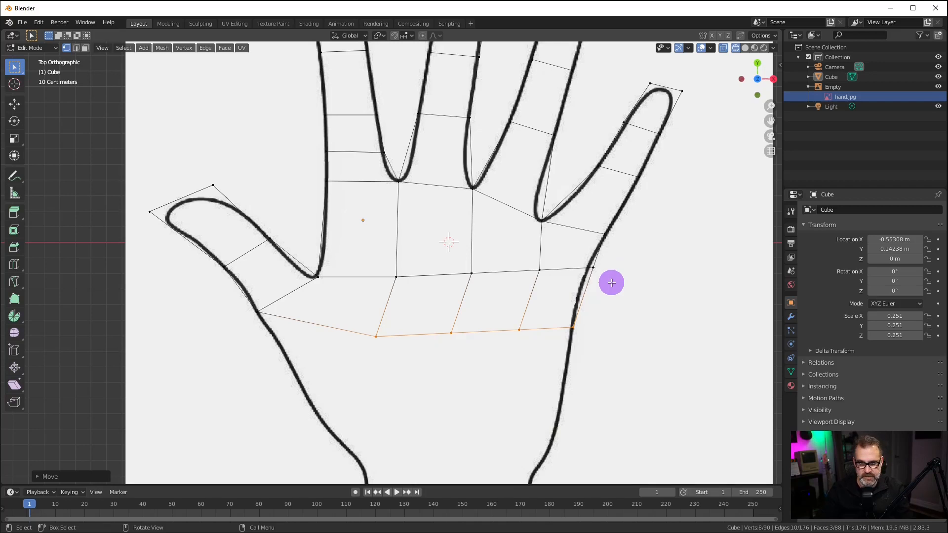
key("a")
left_click(651, 333)
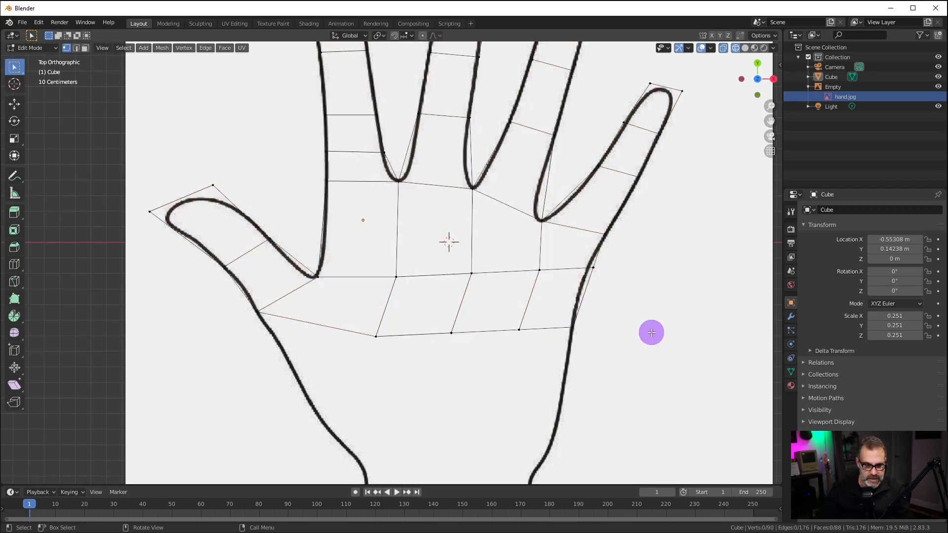
Move the little-finger-side end vertices of the middle palm row inward onto the hand outline.
key("b")
left_click_drag(579, 255, 624, 283)
key("g")
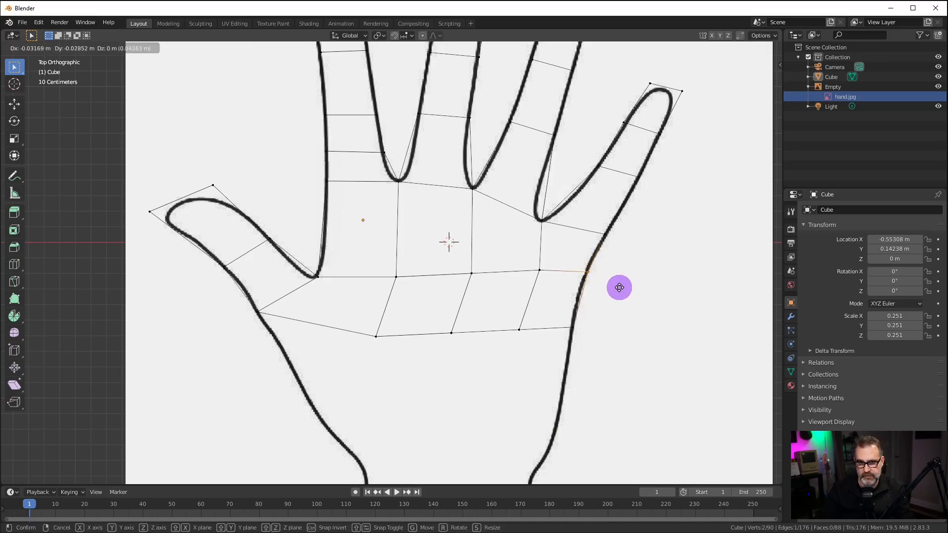
left_click(619, 287)
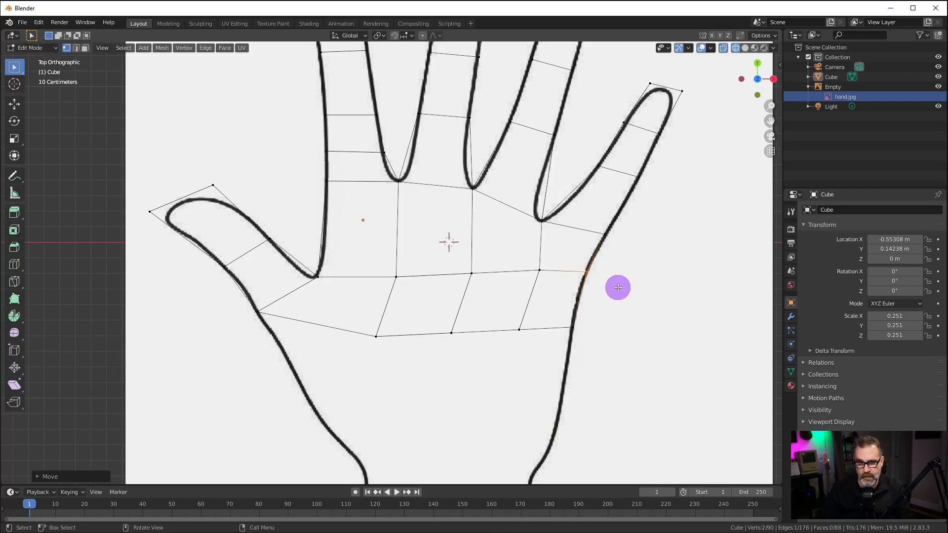
key("a")
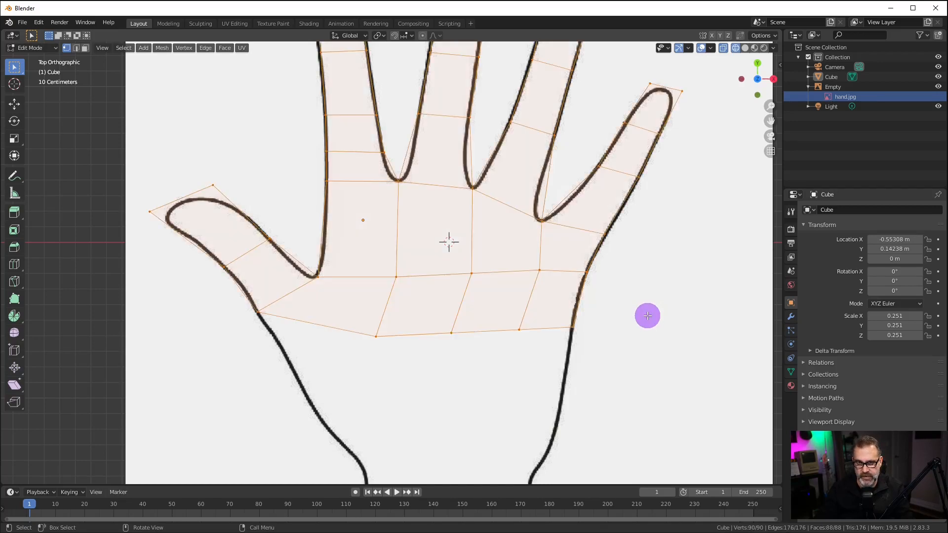
key("alt+a")
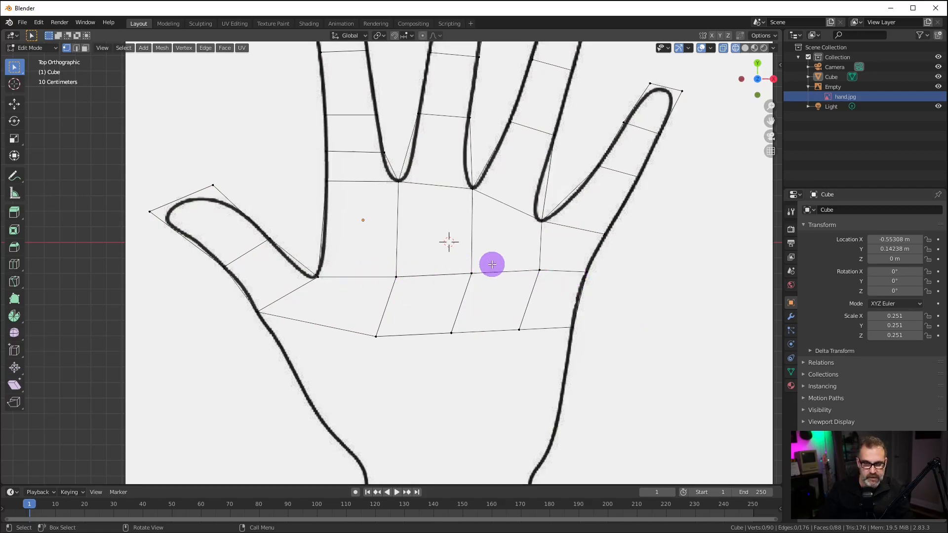
Shift the three inner vertex pairs of the middle palm row about 0.07 m toward the thumb to even out the palm's lengthwise edges.
key("b")
left_click_drag(396, 266, 558, 292)
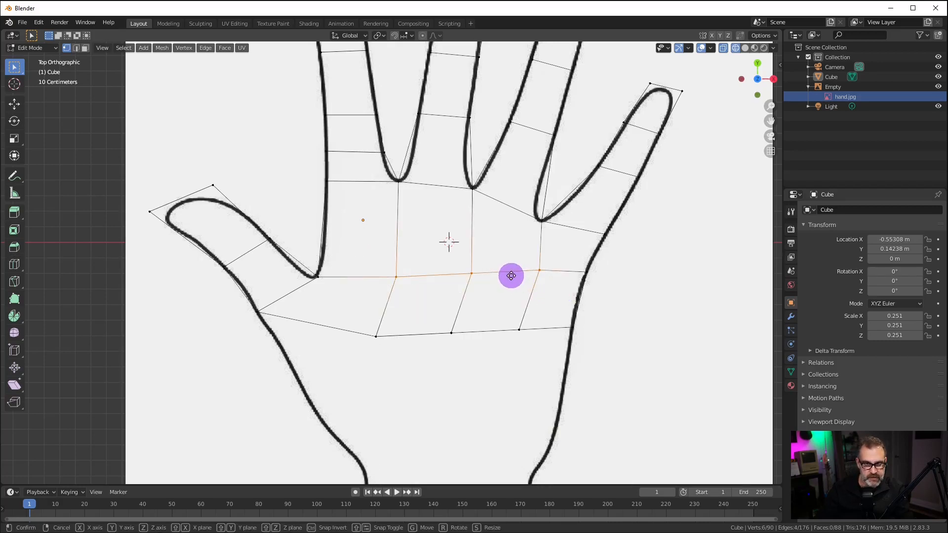
key("g")
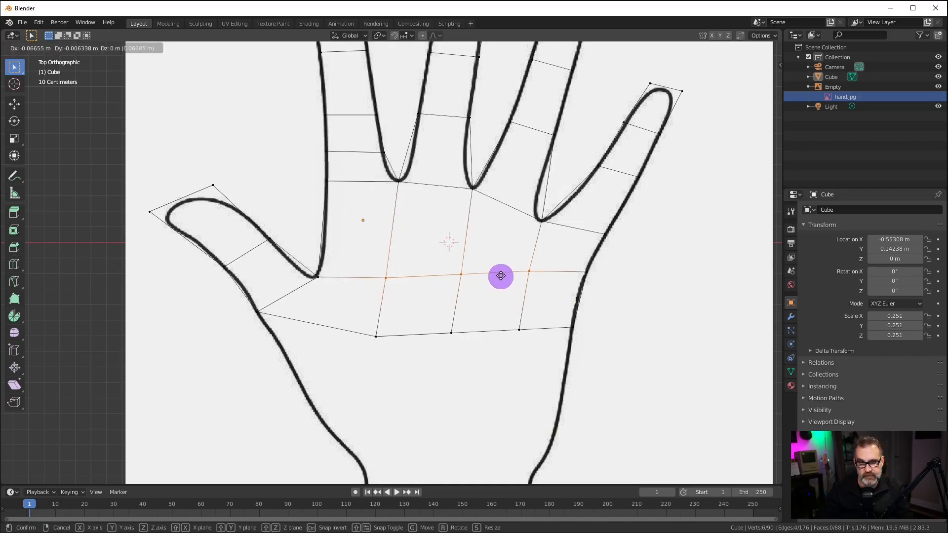
left_click(499, 274)
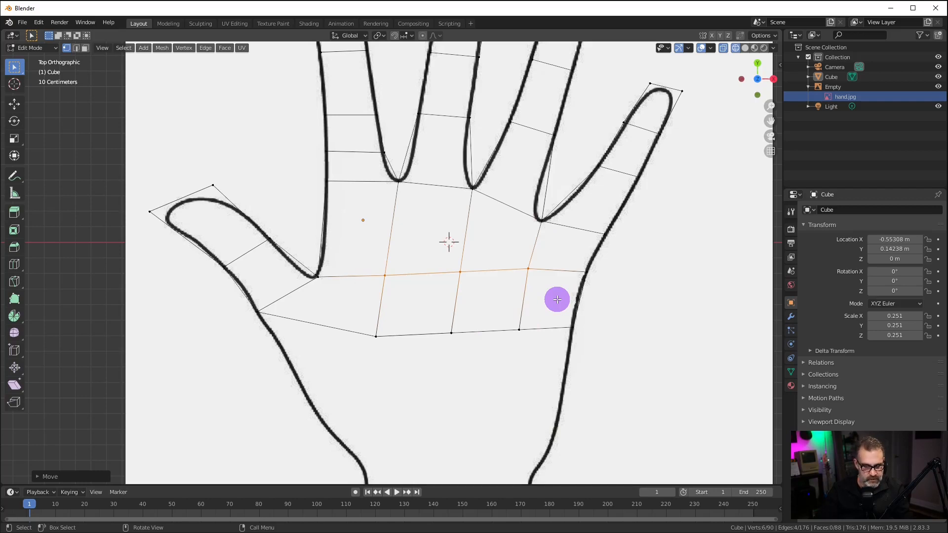
Move the middle palm row's inner vertices nearest the little finger slightly toward the wrist to straighten the row.
key("a")
key("alt+a")
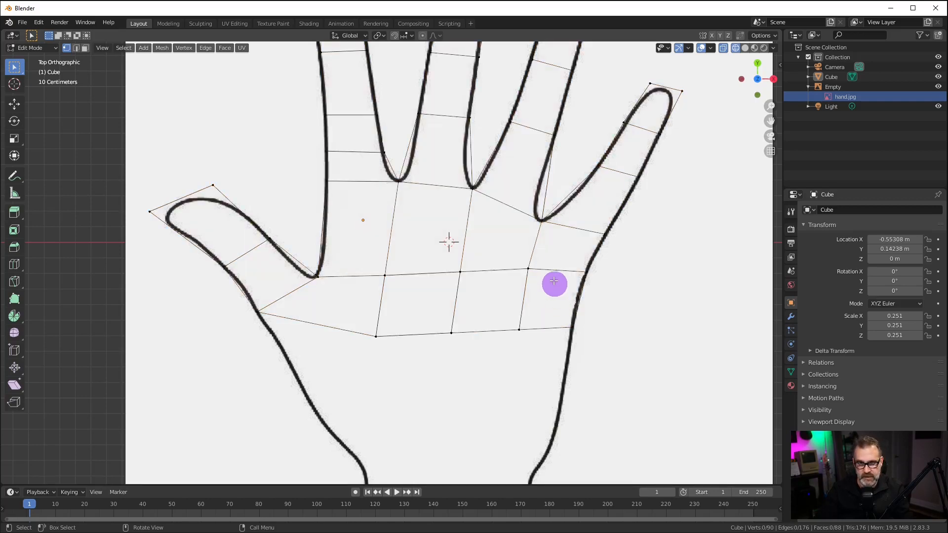
left_click(527, 266)
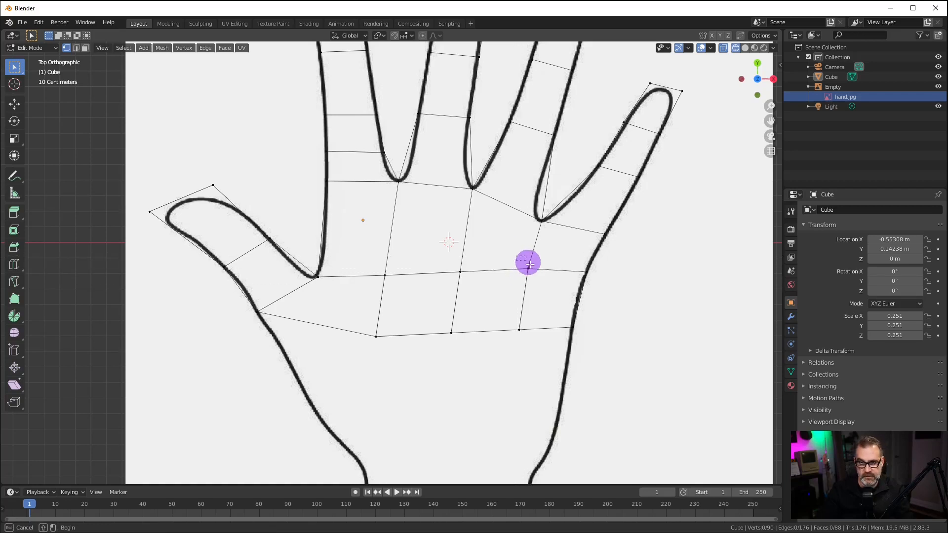
key("g")
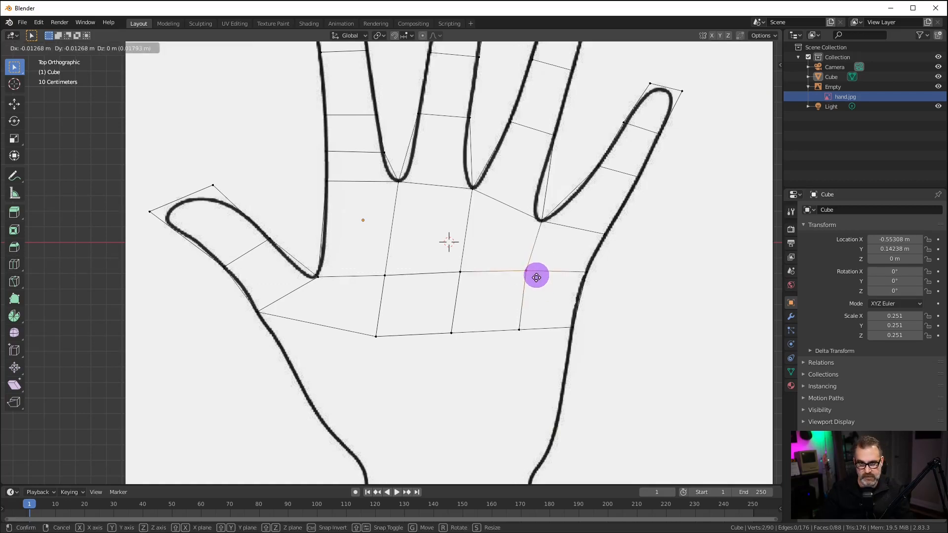
left_click(538, 276)
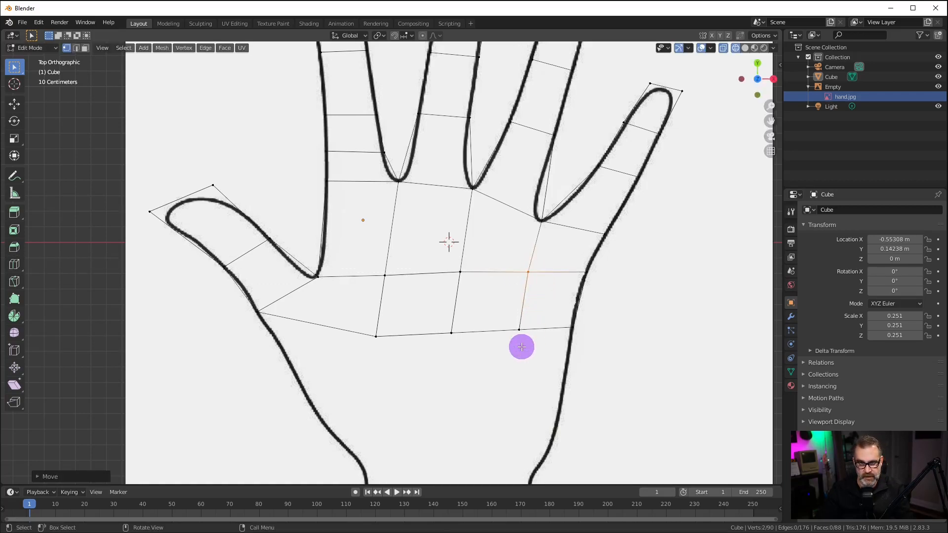
key("a")
key("alt+a")
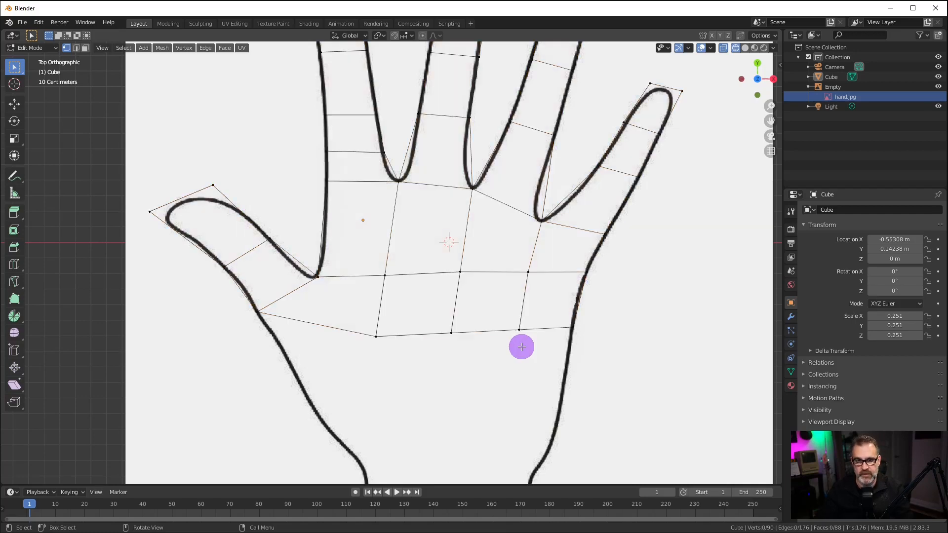
Extrude the four faces along the palm's lower end straight toward the wrist as one new section.
middle_click_drag(677, 335, 449, 304)
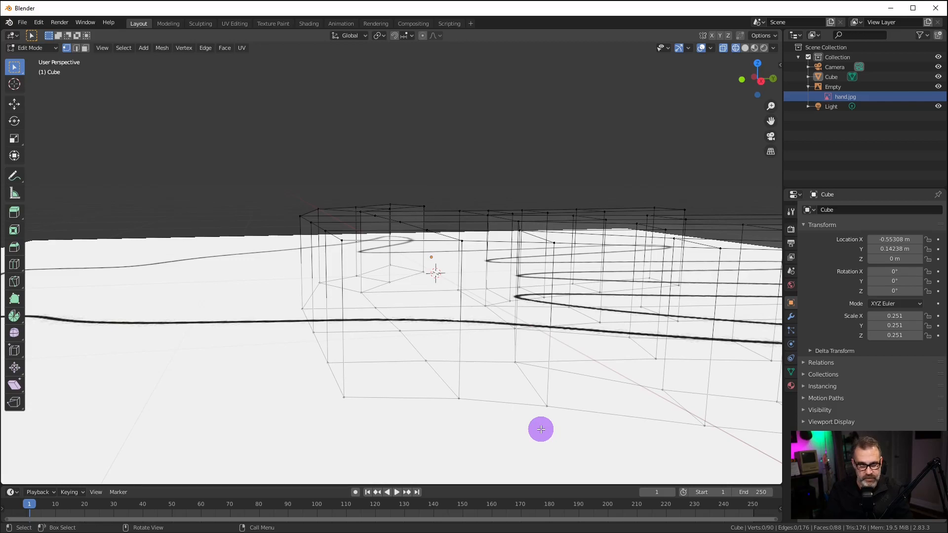
key("KP_7")
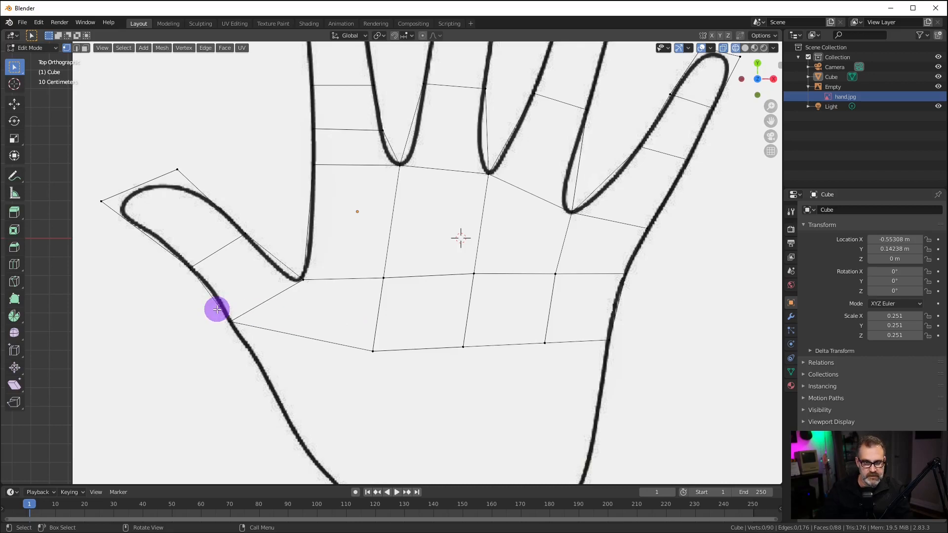
key("b")
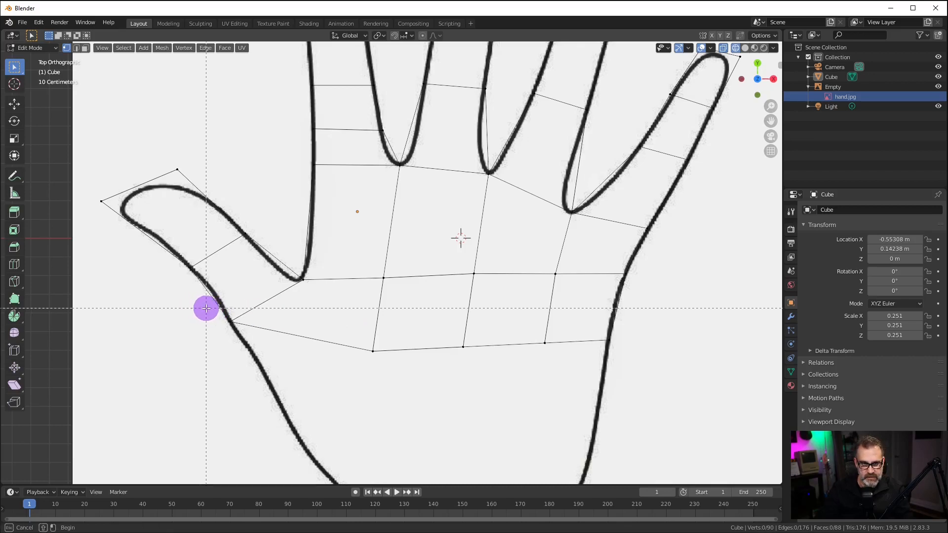
left_click_drag(206, 309, 664, 410)
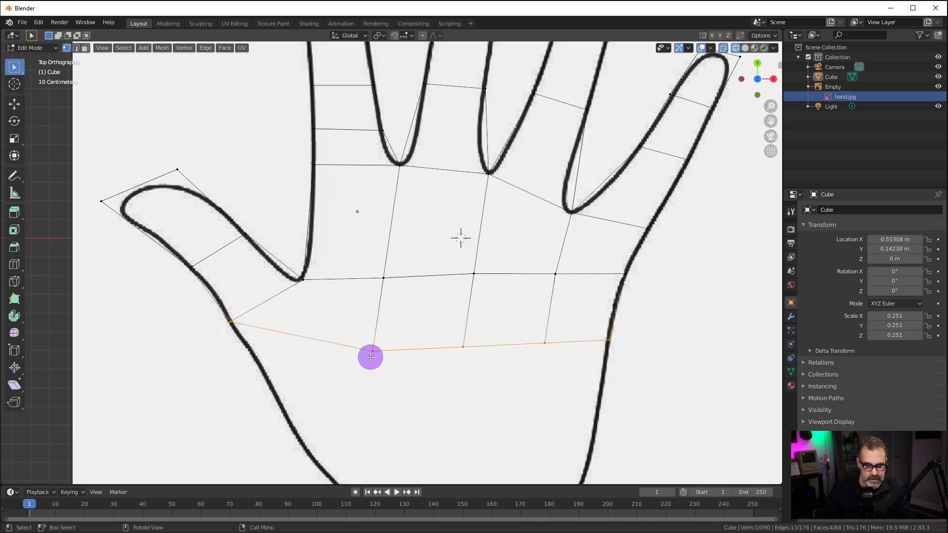
key("e")
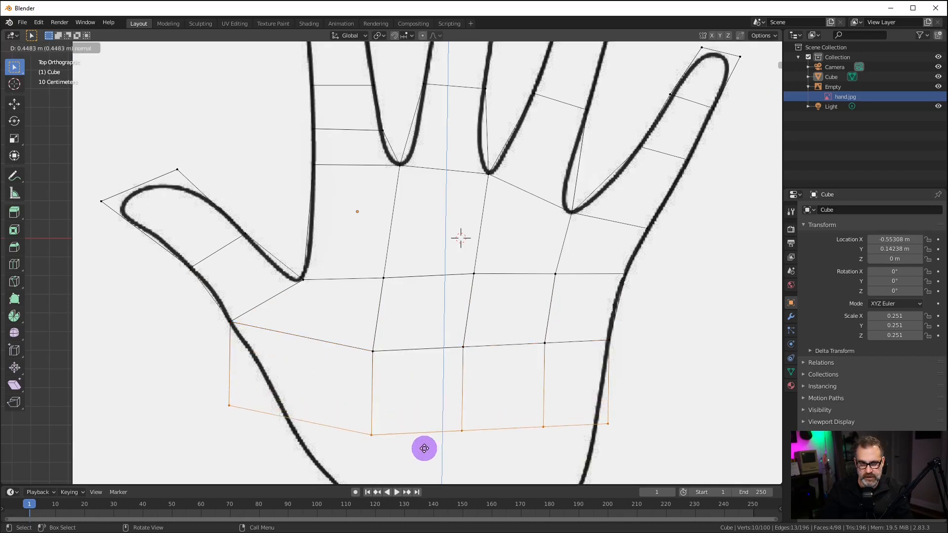
left_click(407, 47)
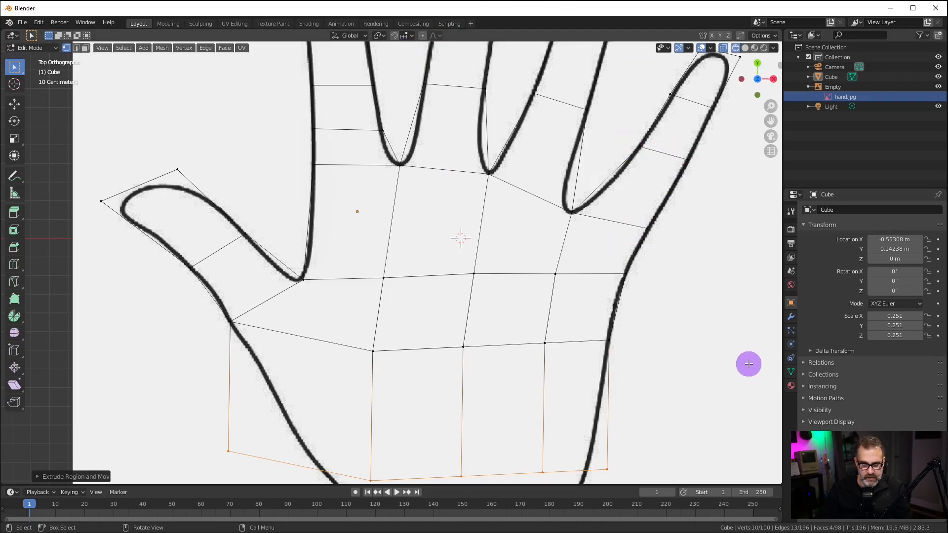
Move the extruded end row about 0.2 m toward the wrist, to where the hand outline narrows.
scroll(677, 355, "down", 1)
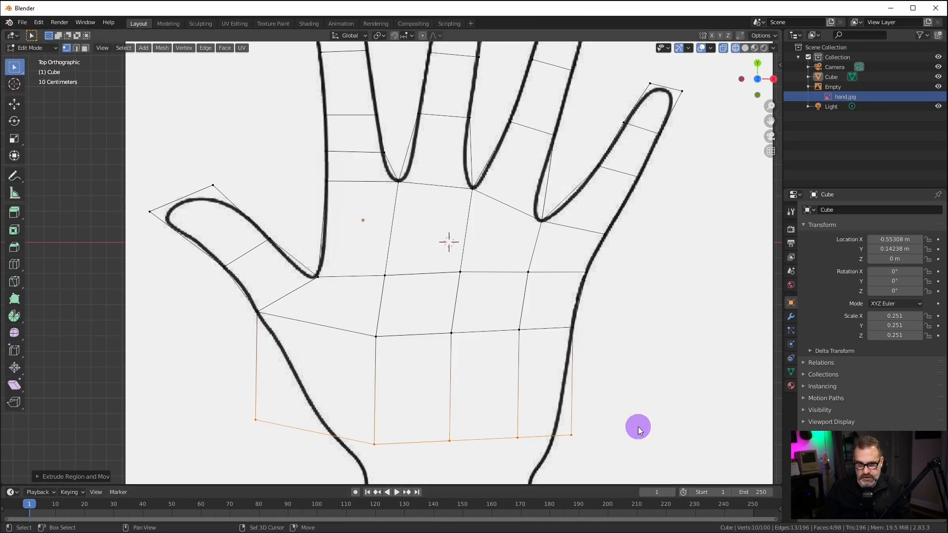
middle_click_drag(640, 445, 673, 309, "shift")
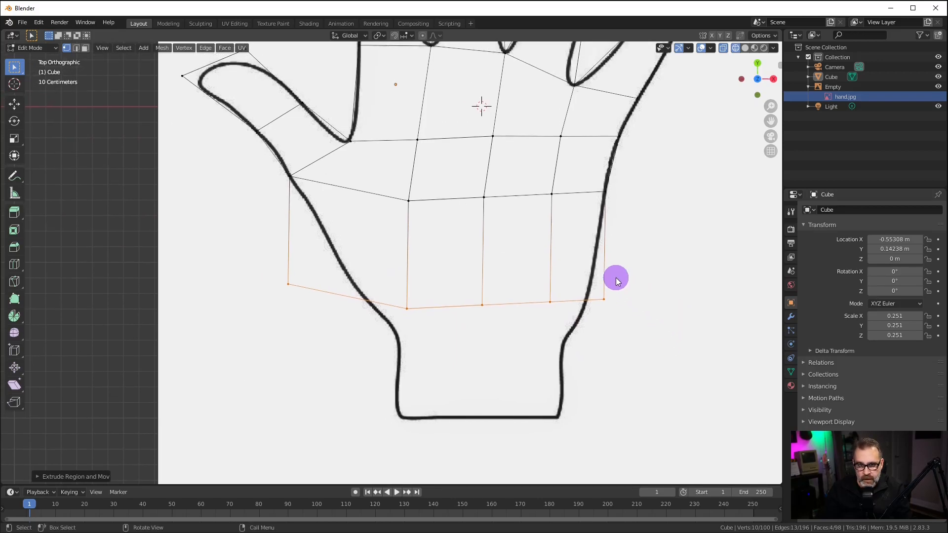
scroll(617, 280, "up", 1)
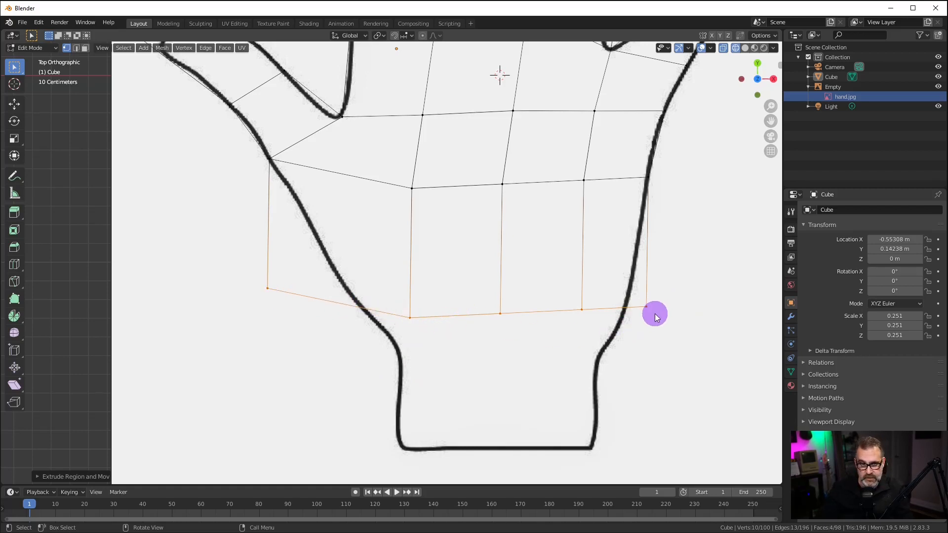
key("g")
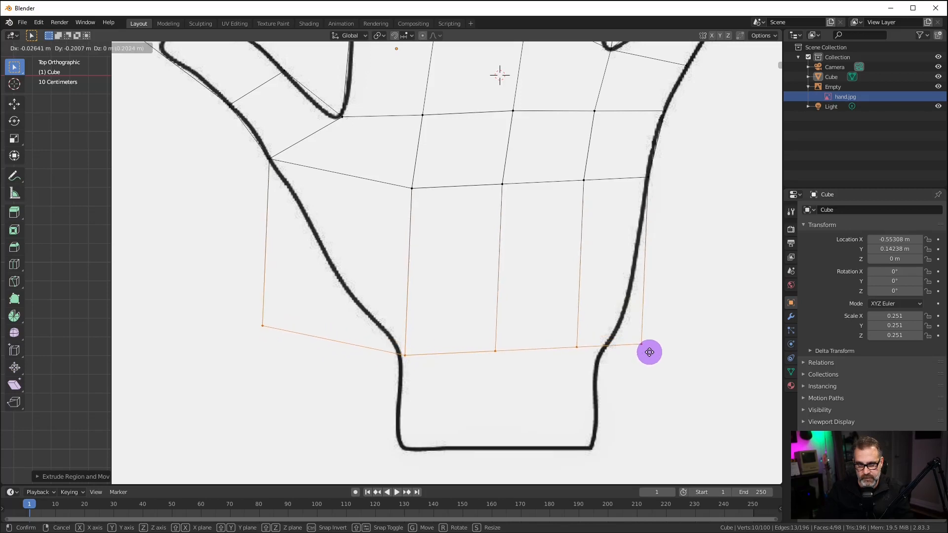
left_click(648, 355)
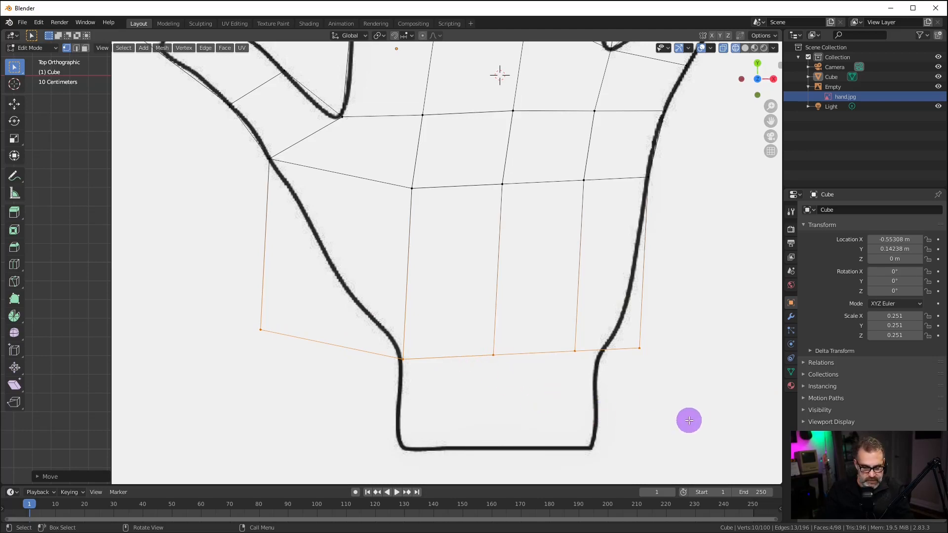
Scale the end row to about 0.8 so its little-finger-side corner sits on the wrist outline.
key("s")
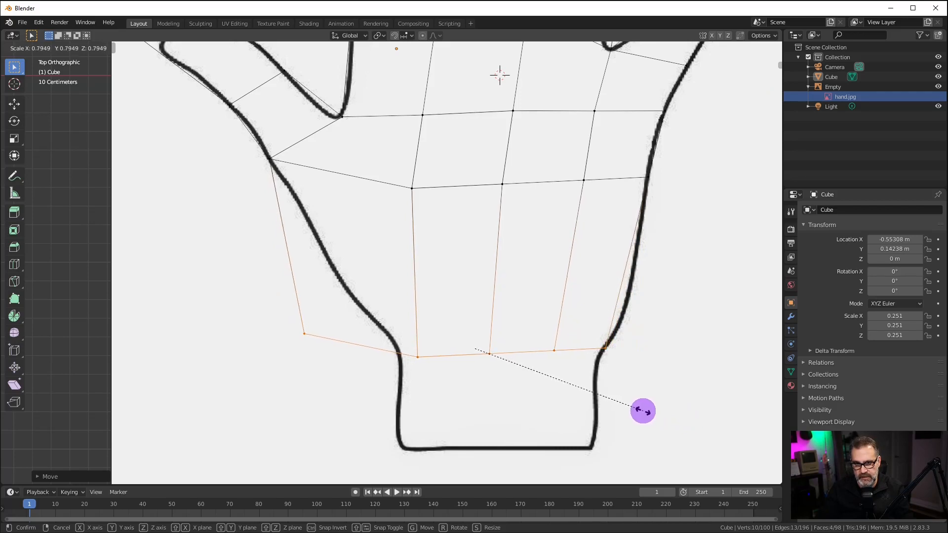
left_click(645, 411)
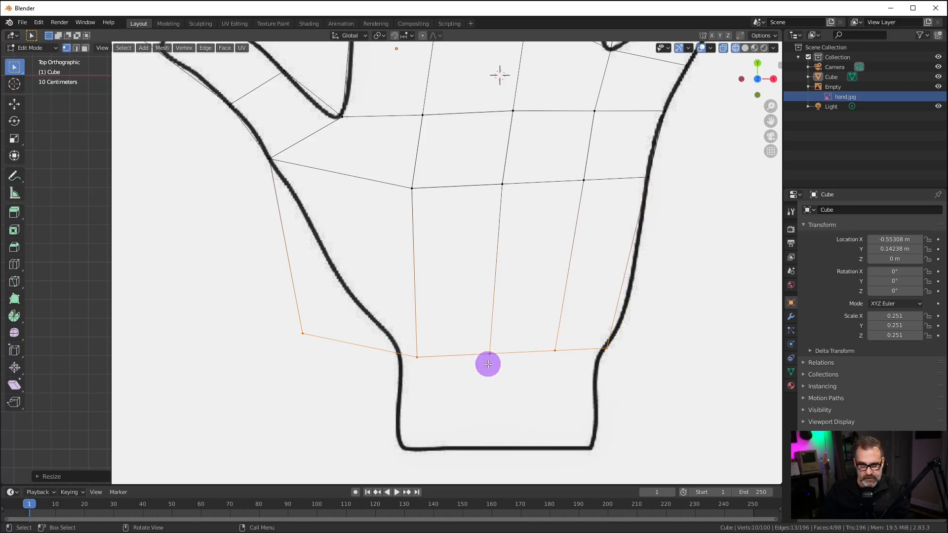
key("a")
key("alt+a")
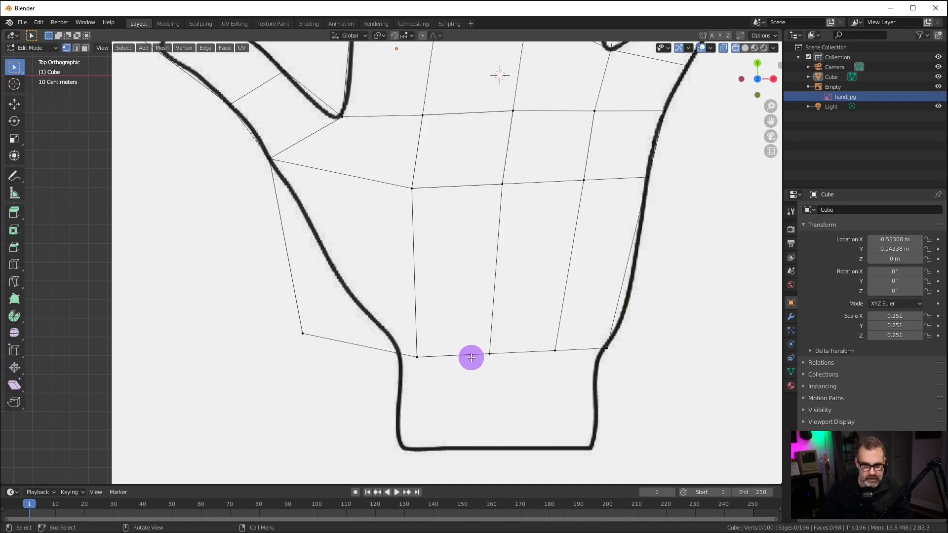
Shift the three inner vertex pairs of the end row about 0.08 m horizontally toward the little-finger side.
key("b")
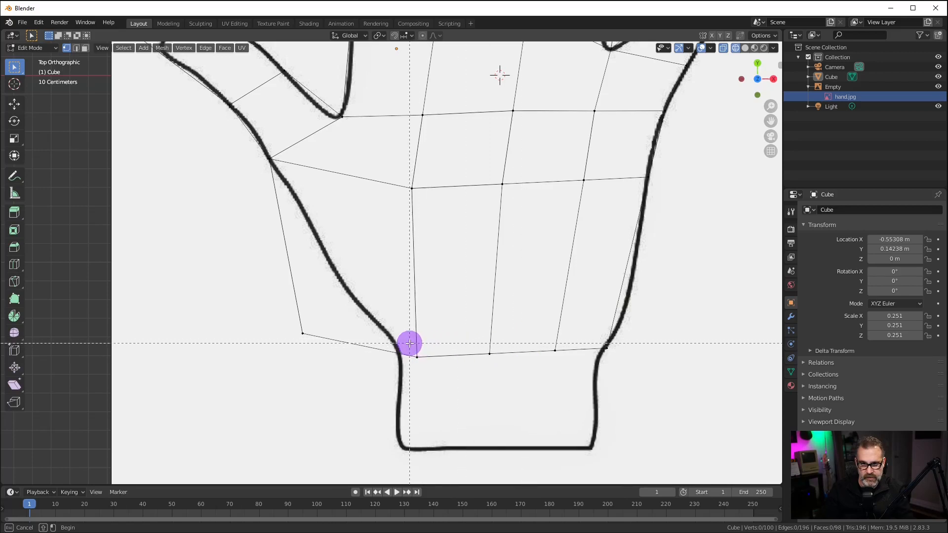
left_click_drag(409, 343, 562, 380)
key("g")
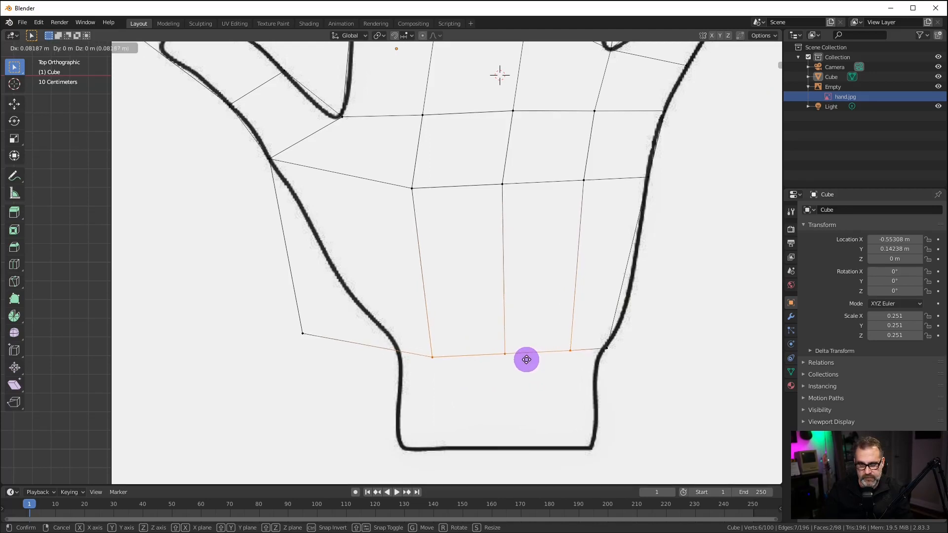
left_click(525, 360)
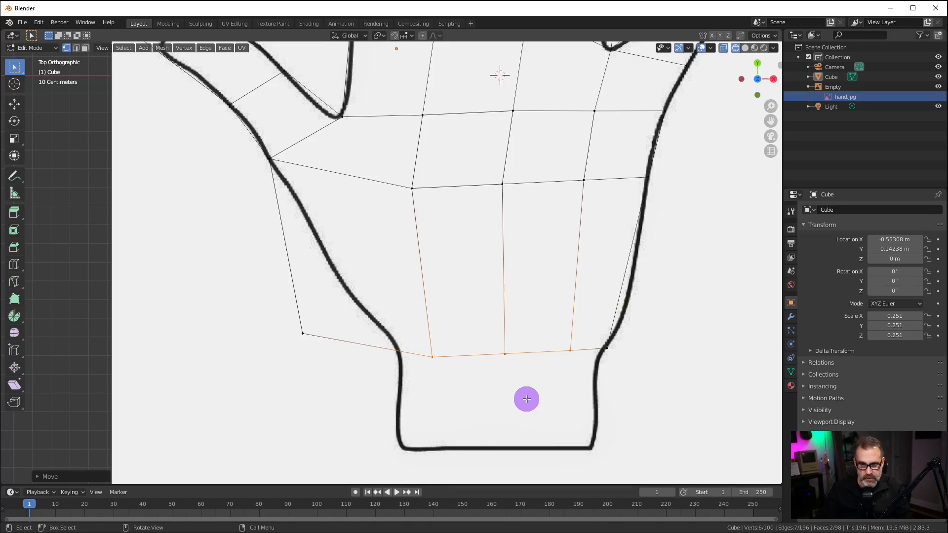
key("a")
key("alt+a")
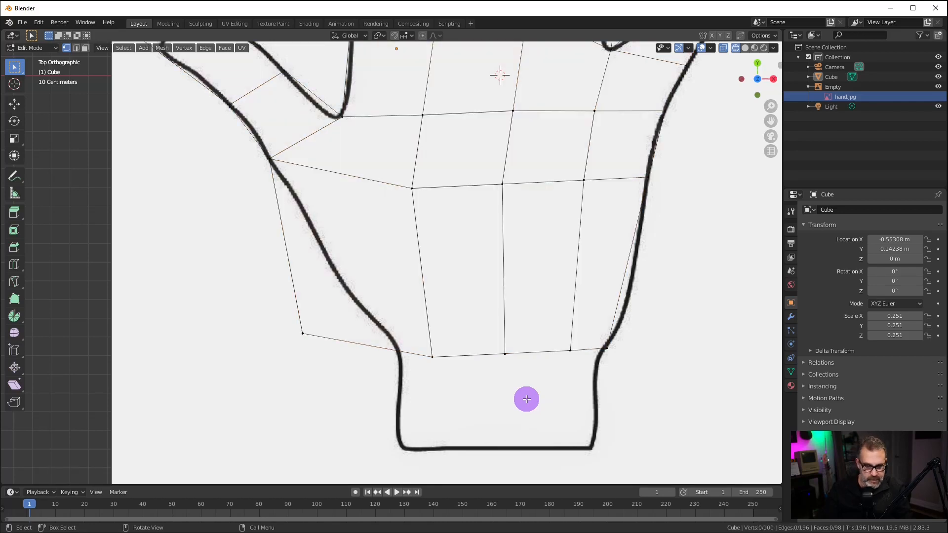
Move the end row's thumb-side corner vertices about 0.53 m inward and 0.12 m down onto the wrist outline.
key("b")
left_click_drag(280, 316, 335, 345)
key("g")
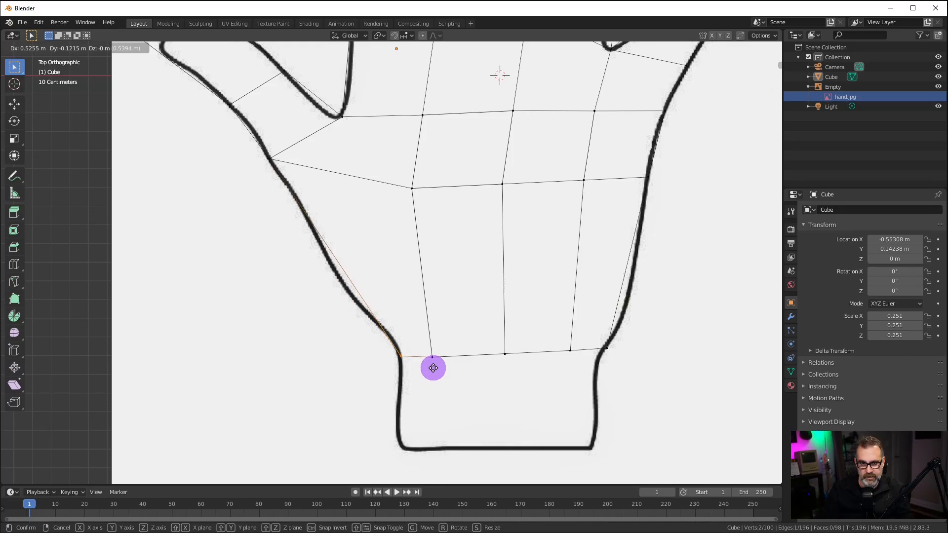
left_click(433, 368)
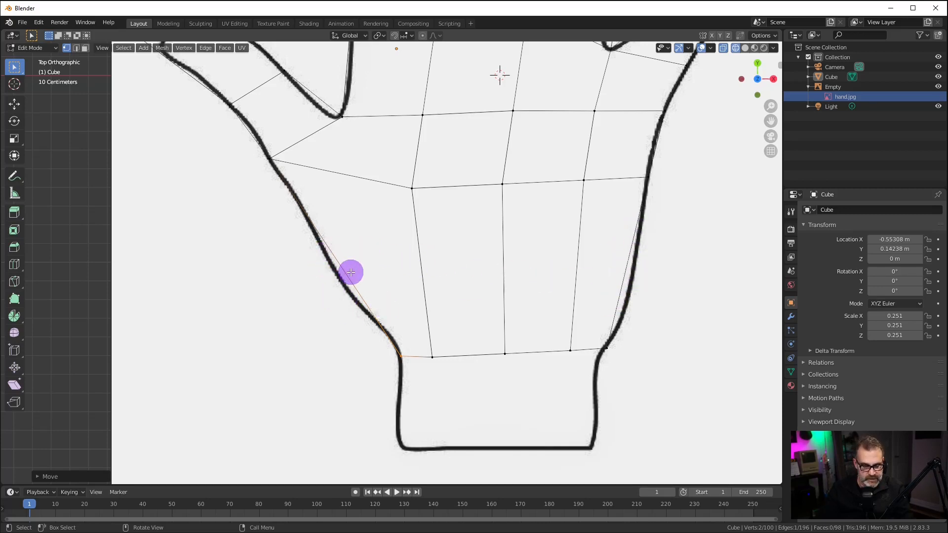
key("a")
key("alt+a")
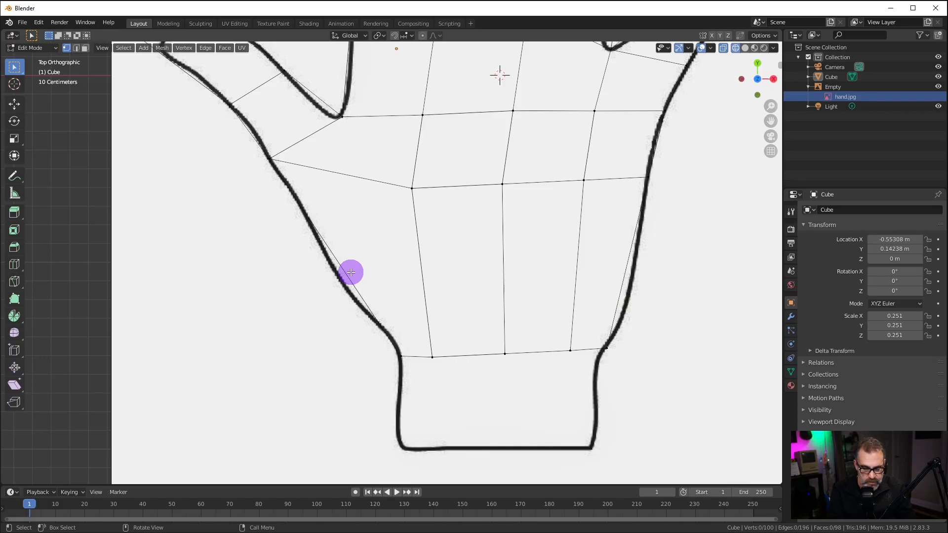
Add one crosswise loop cut through the lowest palm section and slide it slightly toward the wrist.
key("ctrl+r")
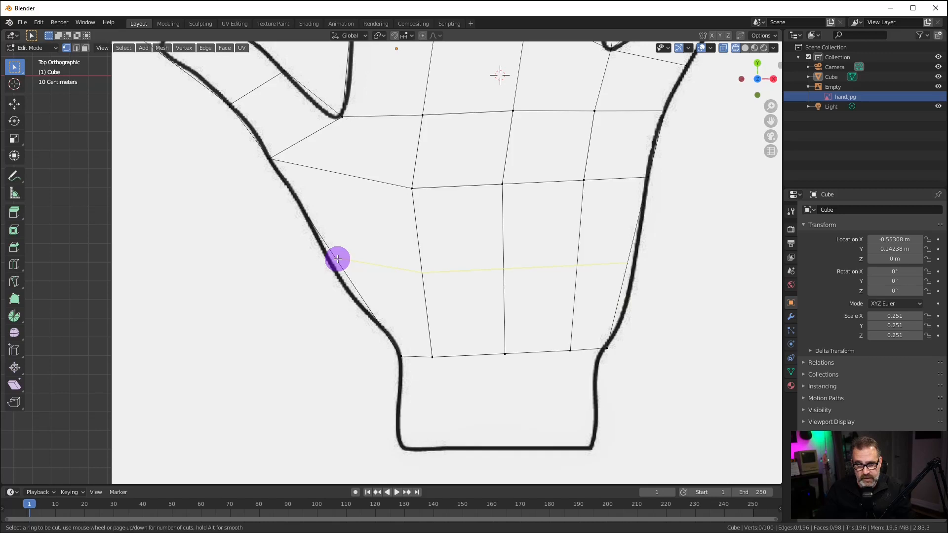
left_click(338, 259)
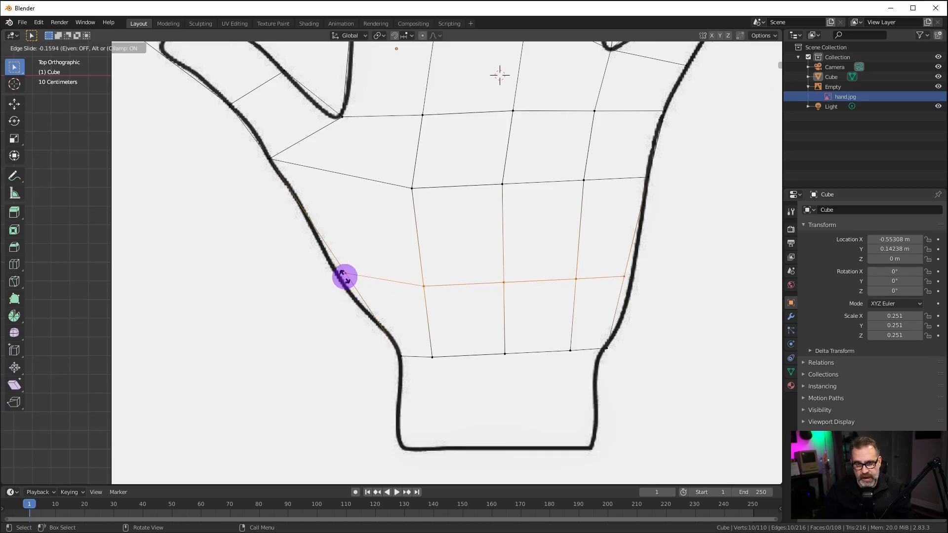
left_click(345, 277)
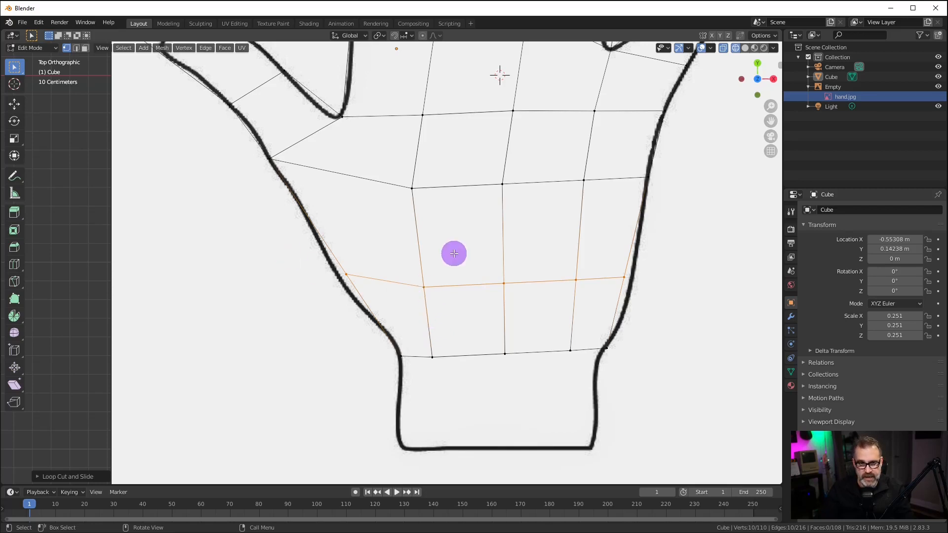
key("a")
key("alt+a")
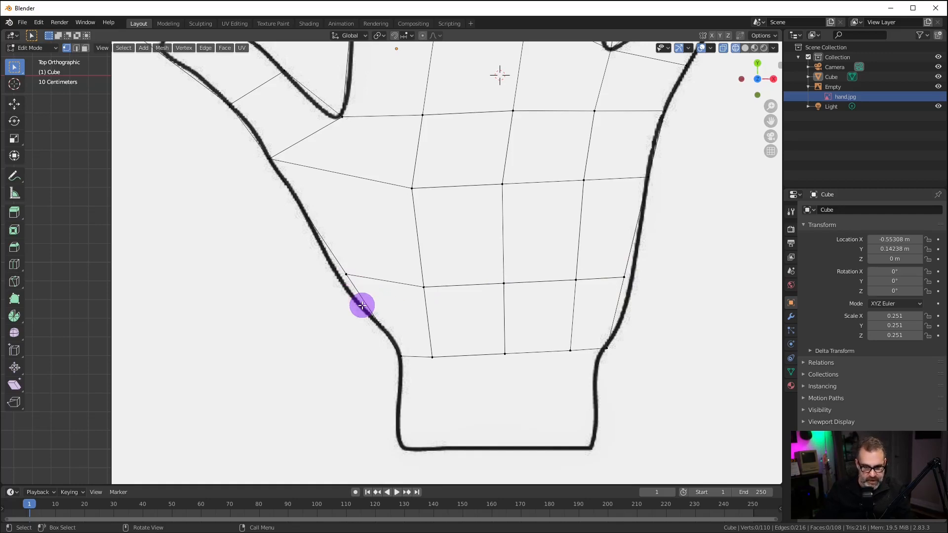
Move the new loop's thumb-side end vertices slightly outward and down onto the hand outline.
key("b")
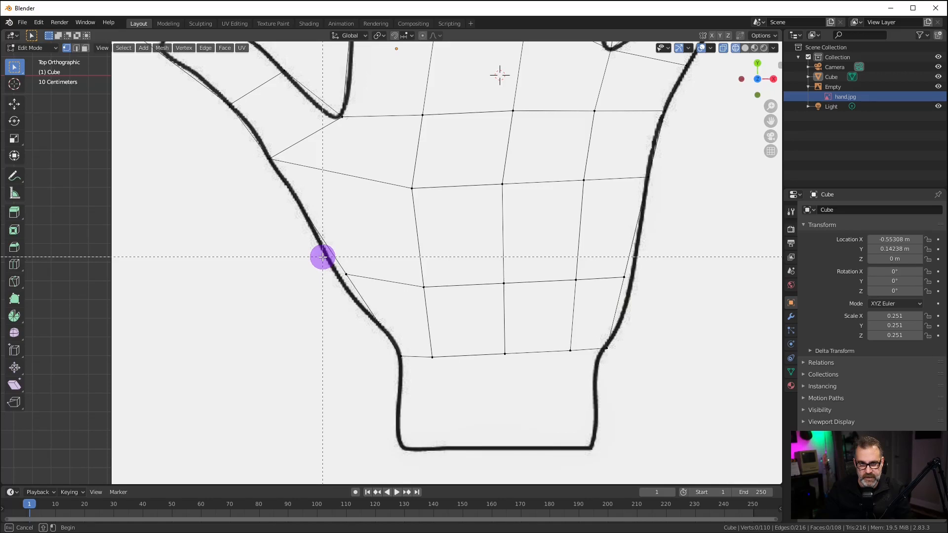
left_click_drag(316, 254, 377, 299)
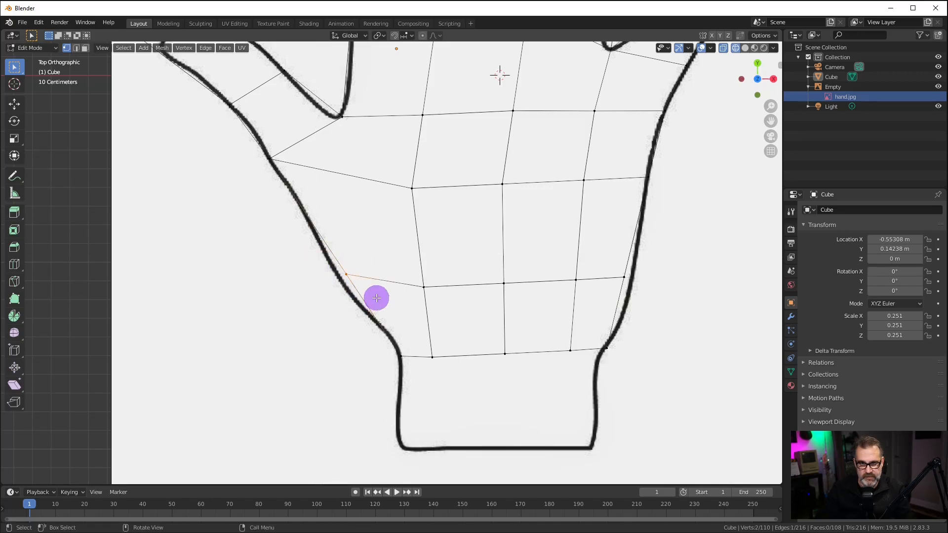
key("g")
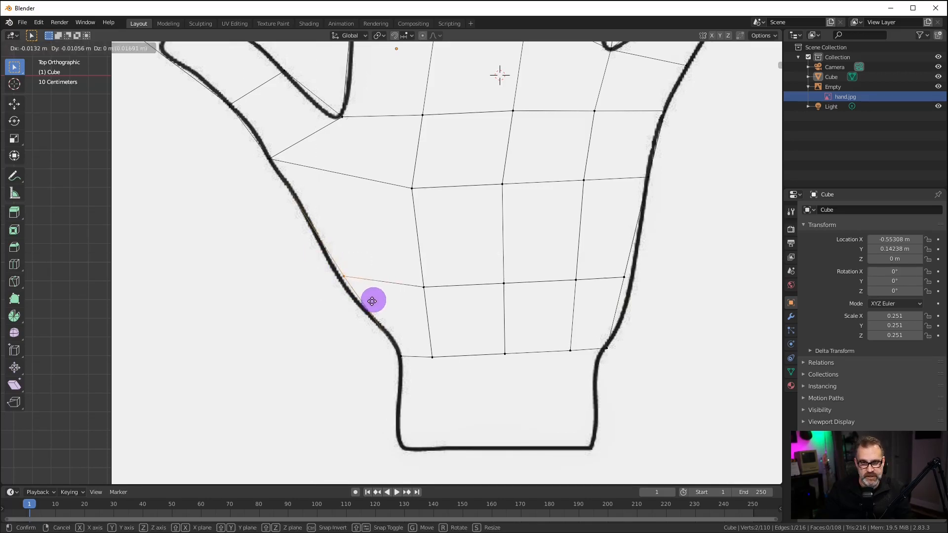
left_click(370, 305)
Move the lower palm loop's little-finger-side end vertices about 0.03 m outward and 0.01 m down onto the hand outline.
key("a")
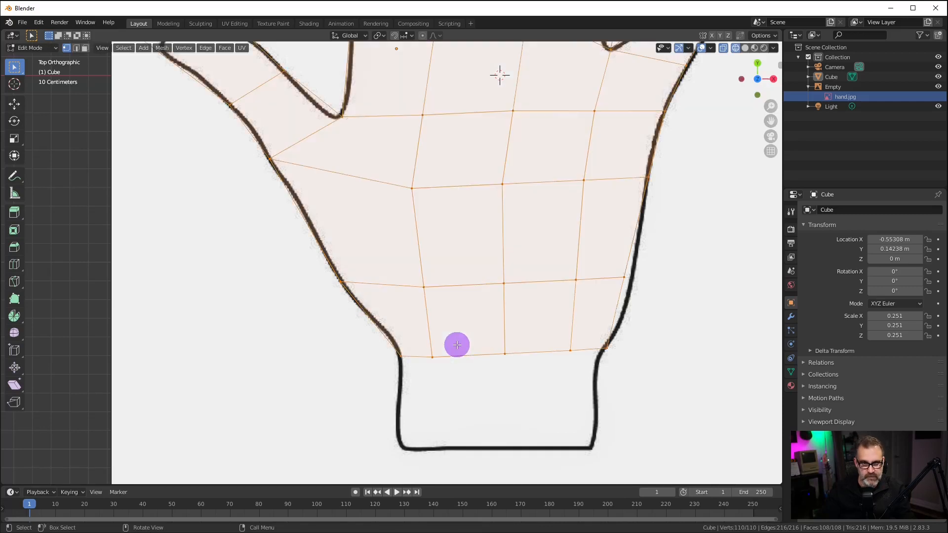
key("alt+a")
key("b")
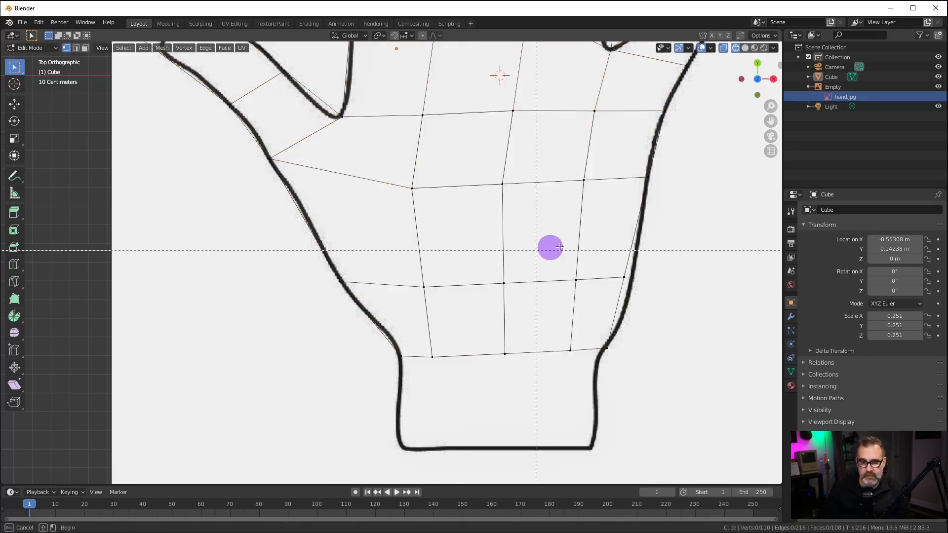
left_click_drag(609, 257, 644, 302)
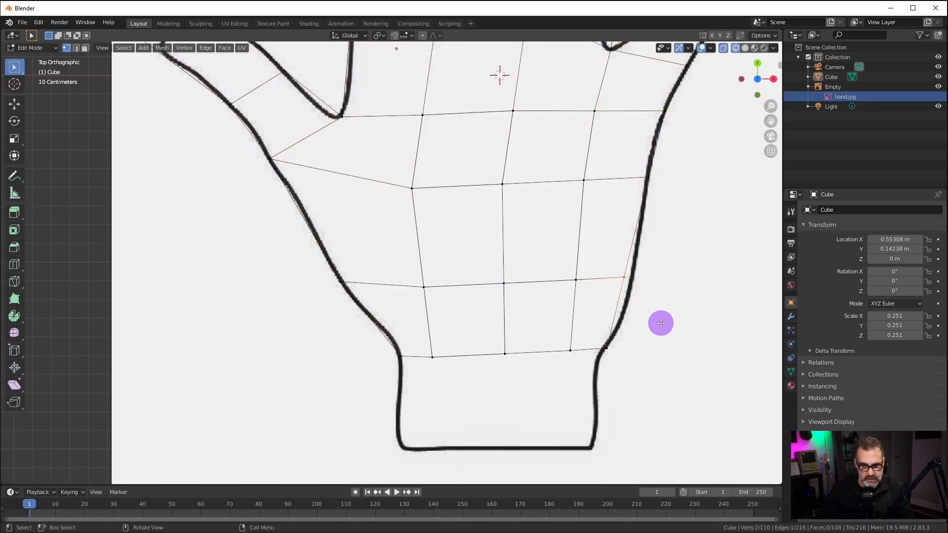
key("g")
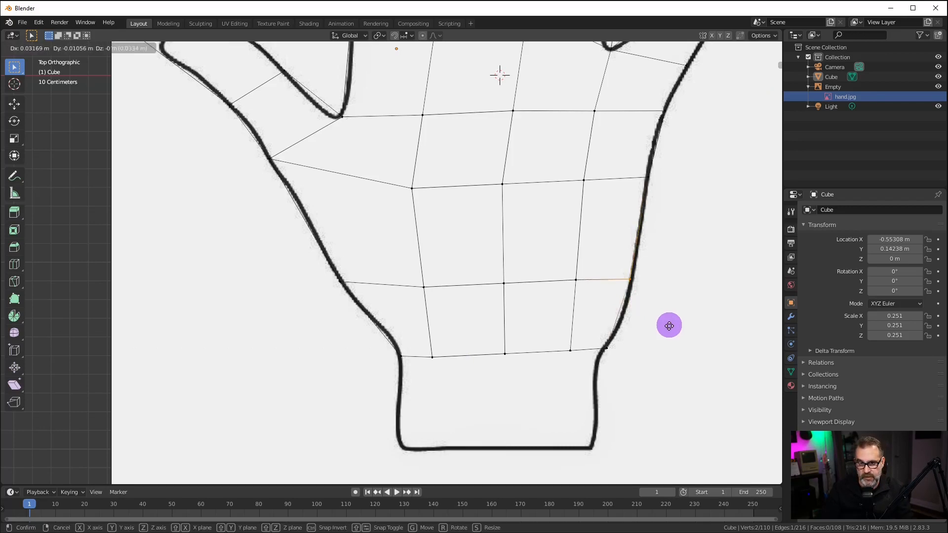
left_click(669, 326)
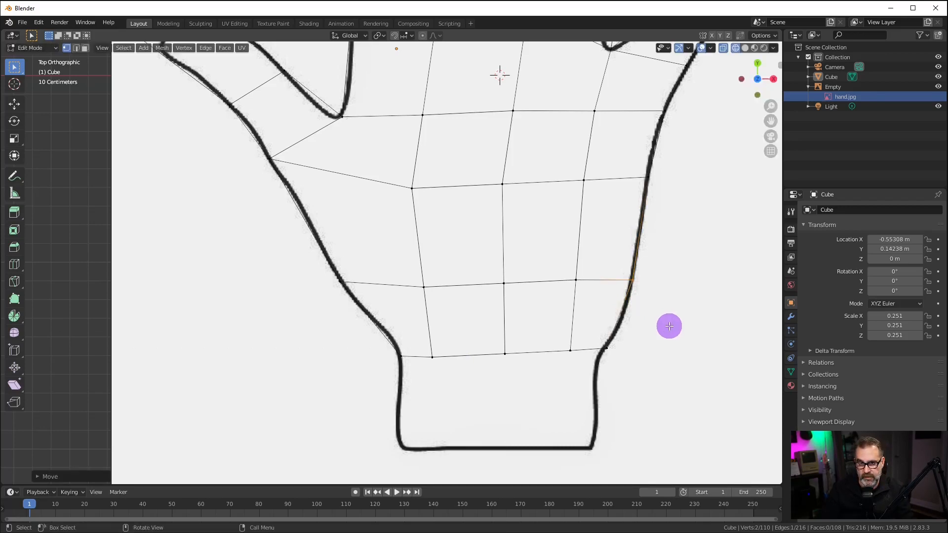
left_click(695, 286)
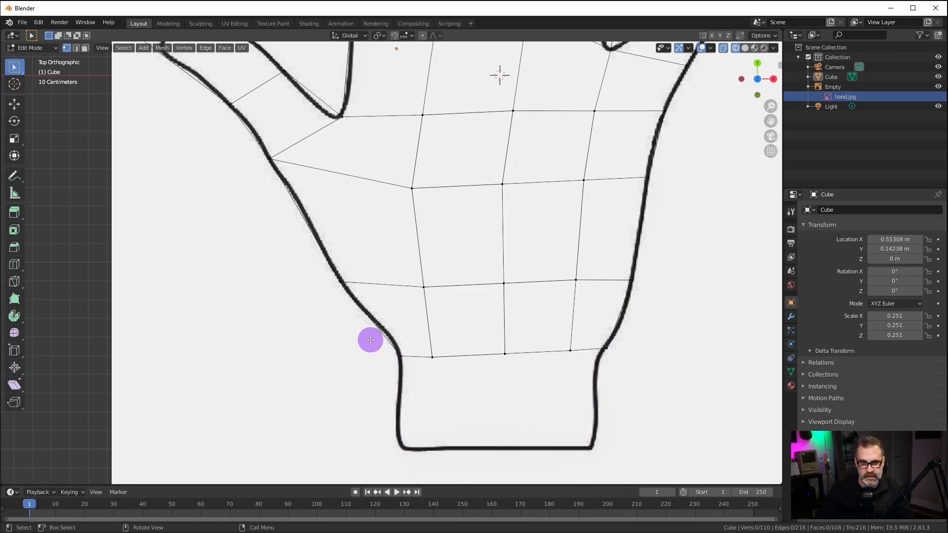
Extrude the whole end row of vertices at the wrist about 0.5 m down to the bottom edge of the outline.
key("b")
left_click_drag(354, 336, 630, 388)
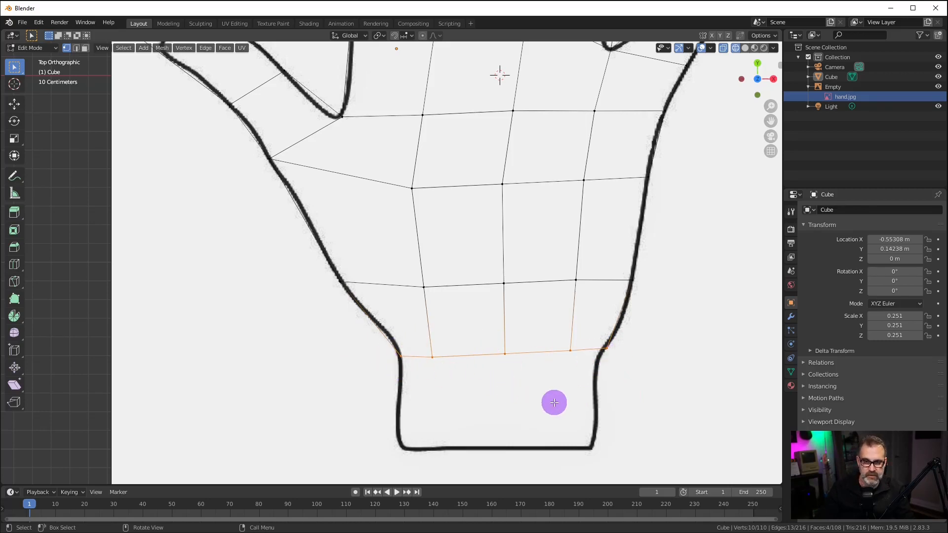
key("e")
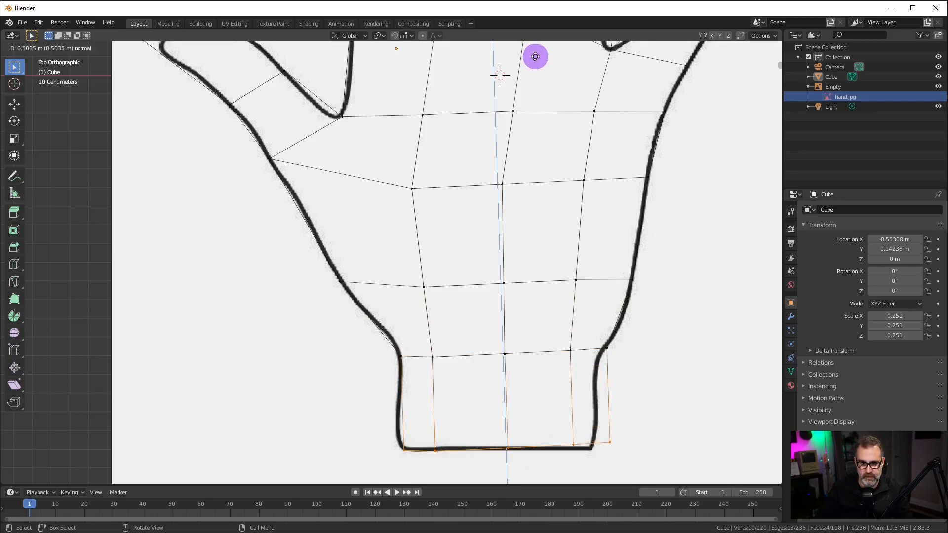
left_click(535, 57)
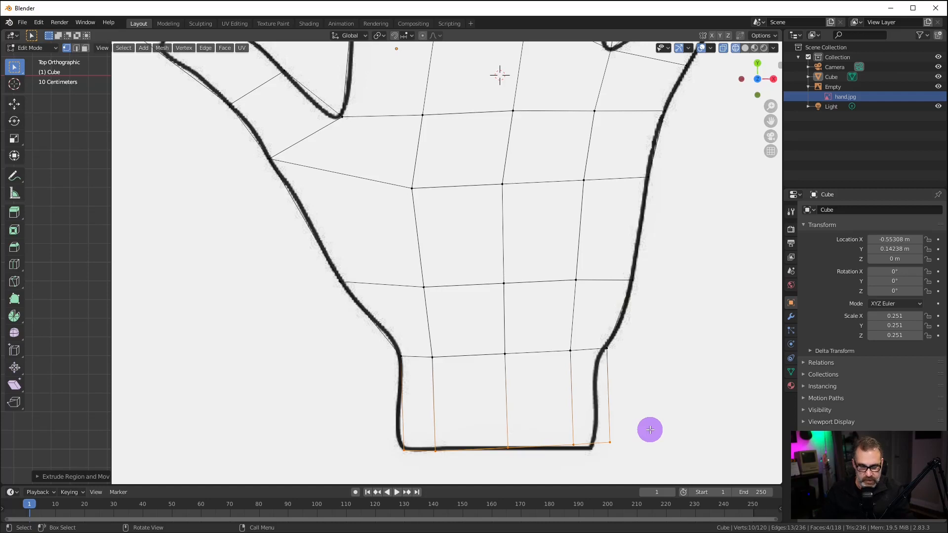
key("a")
key("alt+a")
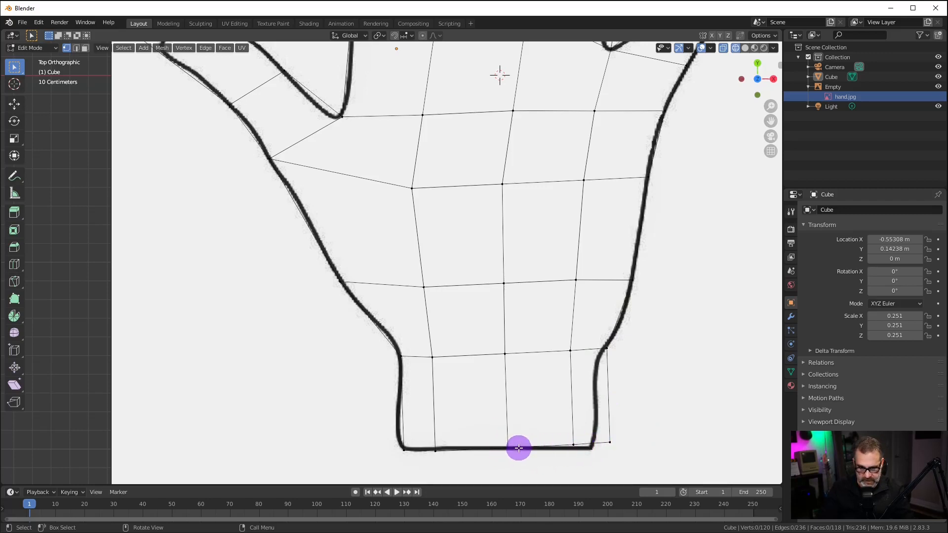
Move the middle and adjacent little-finger-side vertex pairs of the wrist's end row about 0.04 m toward the thumb side and 0.01 m down.
key("b")
left_click_drag(493, 433, 595, 471)
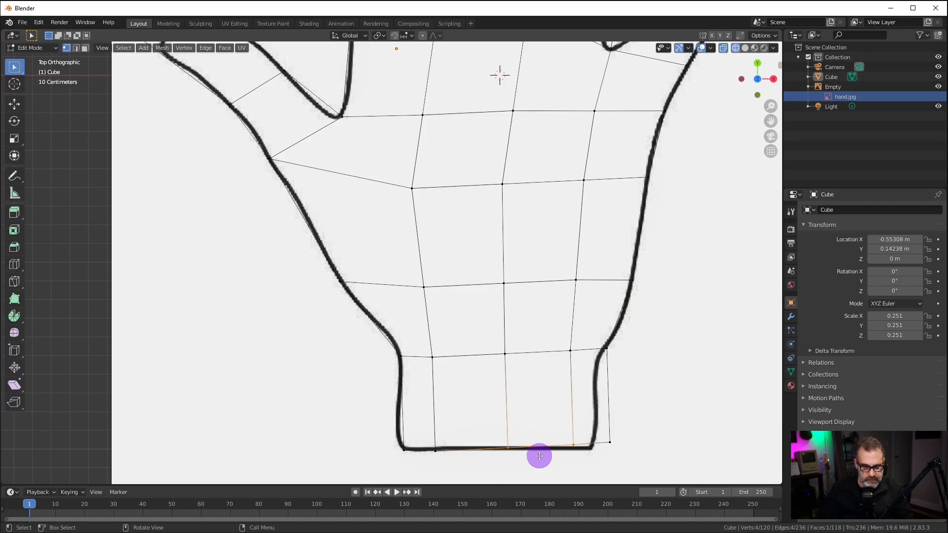
key("g")
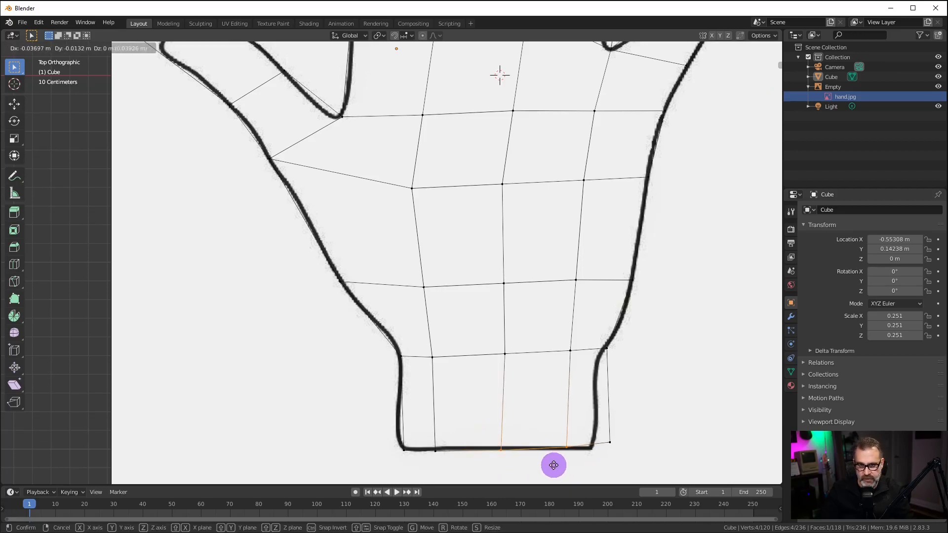
left_click(553, 465)
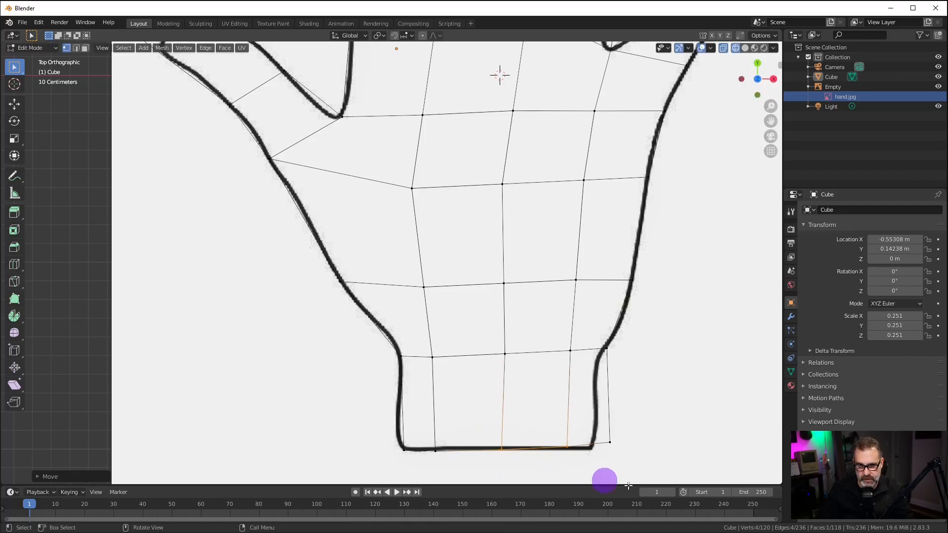
key("a")
key("alt+a")
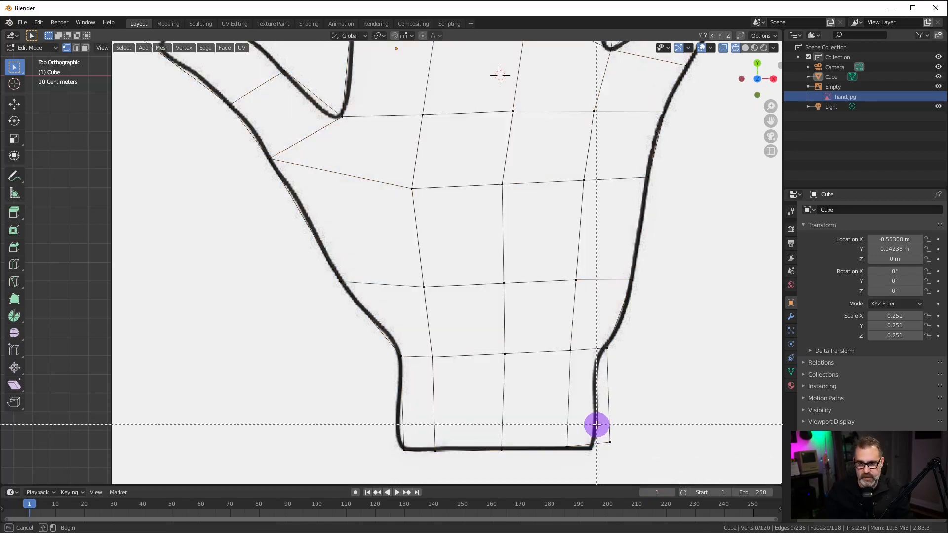
Move the wrist end row's little-finger-side corner vertices about 0.09 m inward and 0.02 m down onto the outline's corner.
left_click_drag(597, 425, 636, 471)
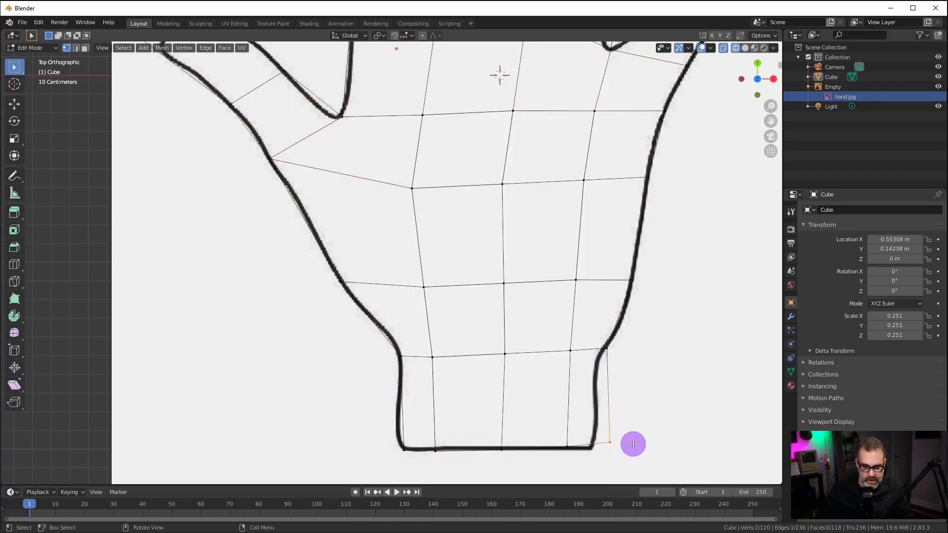
key("g")
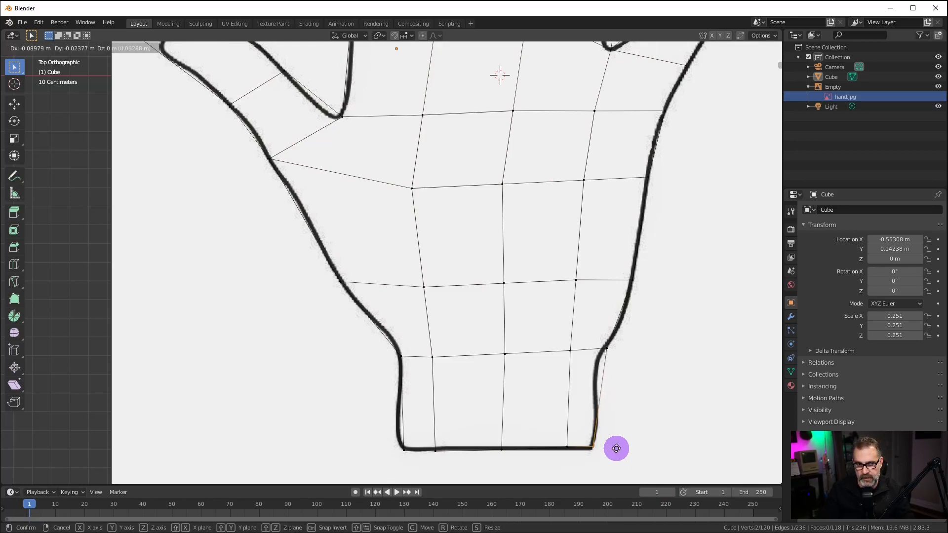
left_click(617, 449)
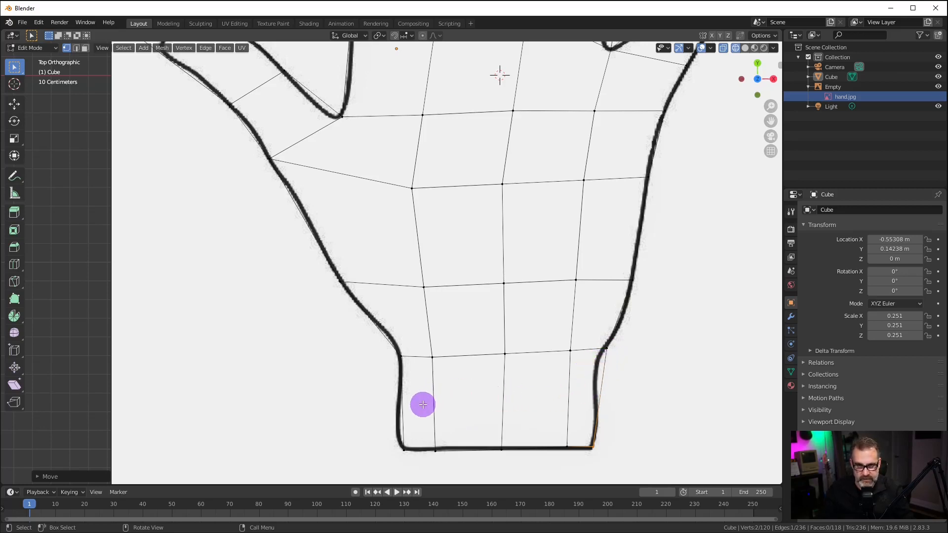
key("a")
key("alt+a")
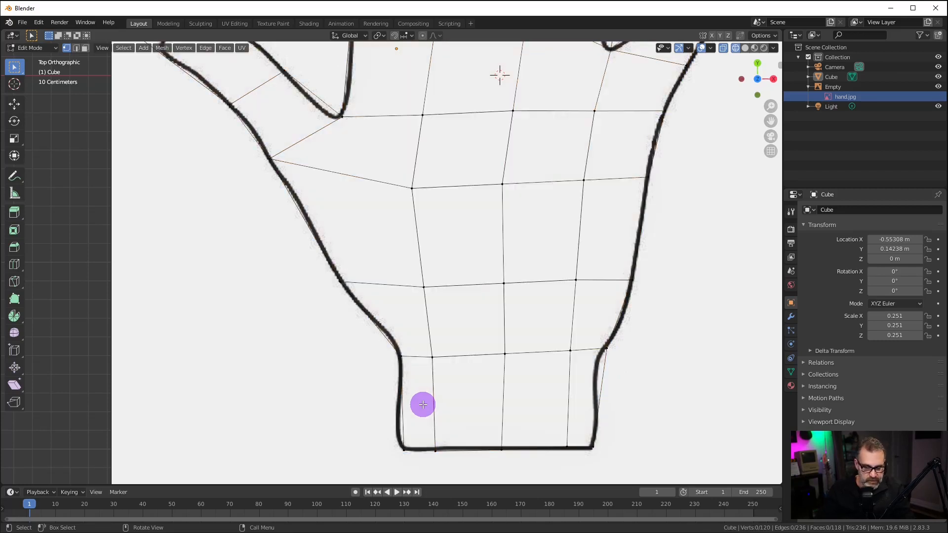
Add one crosswise loop cut through the middle of the wrist section and slide it slightly toward the palm.
key("ctrl+r")
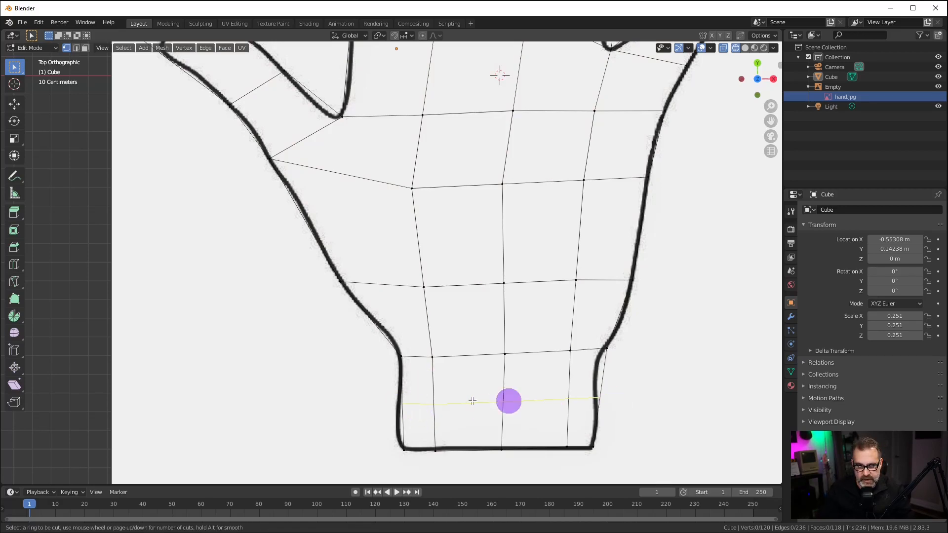
left_click(430, 404)
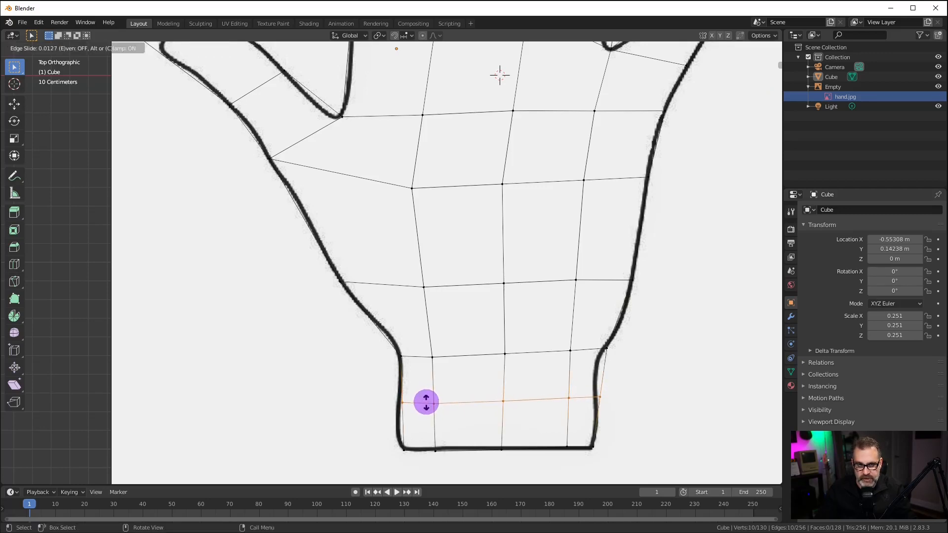
left_click(425, 403)
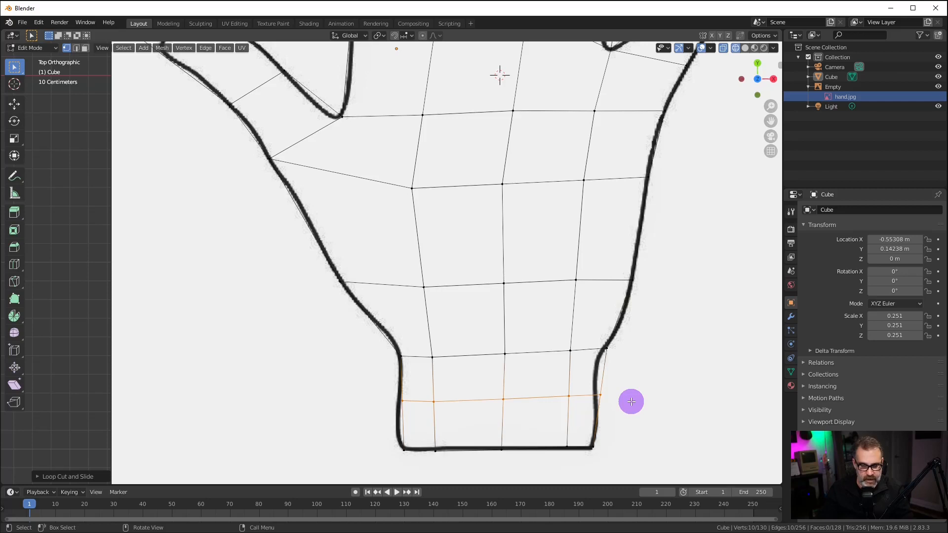
key("a")
key("alt+a")
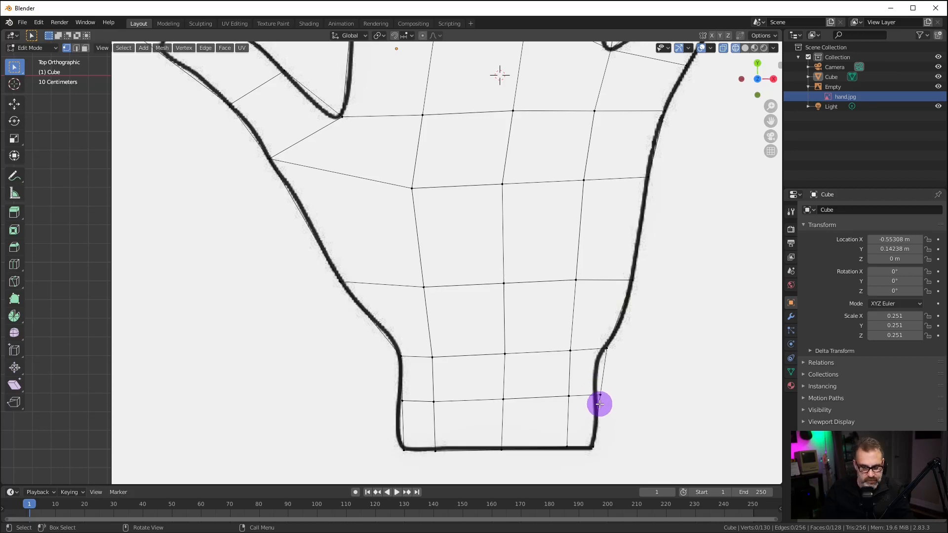
Move the new wrist loop's little-finger-side end vertices about 0.02 m inward onto the outline.
key("b")
left_click_drag(587, 380, 620, 415)
key("g")
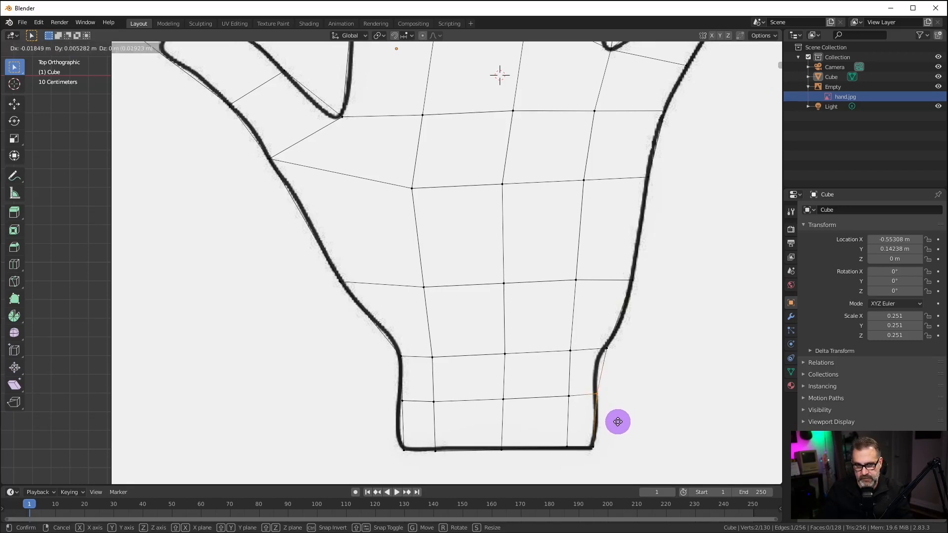
left_click(618, 421)
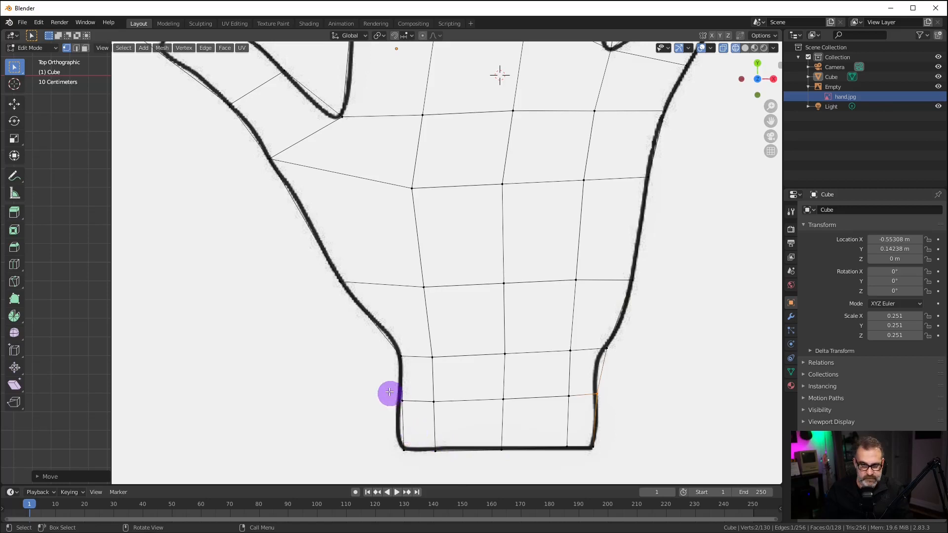
key("a")
key("alt+a")
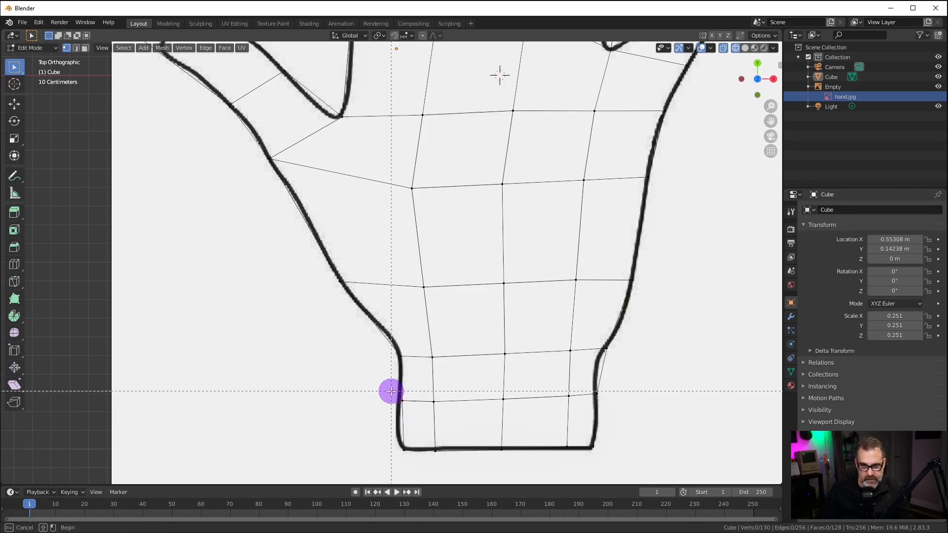
Move the thumb-side end vertices of the wrist loop and the wrist's end row together about 0.02 m outward onto the outline.
left_click_drag(392, 391, 419, 460)
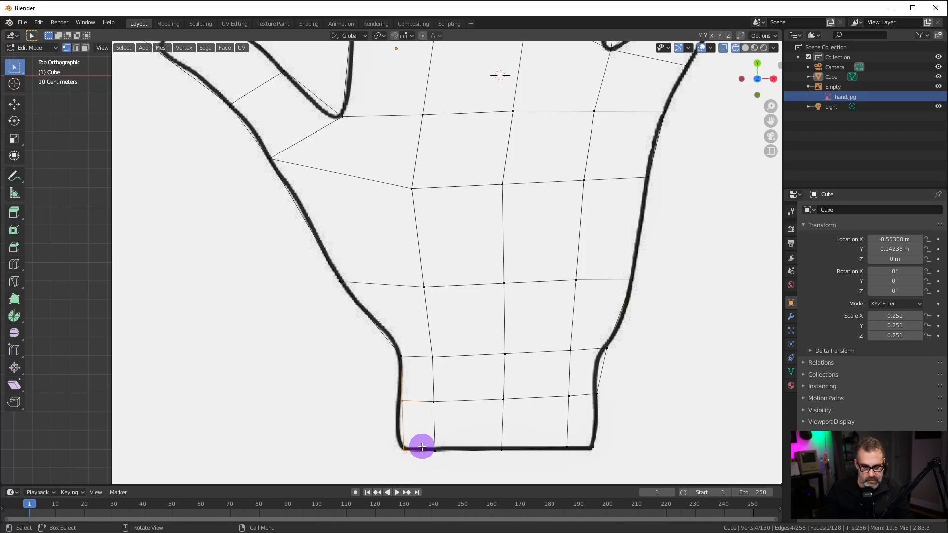
key("g")
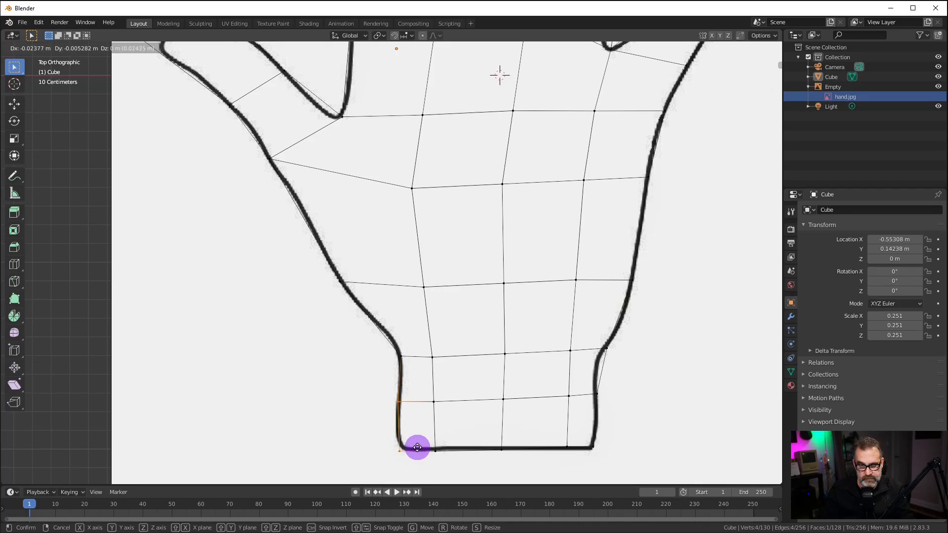
left_click(418, 448)
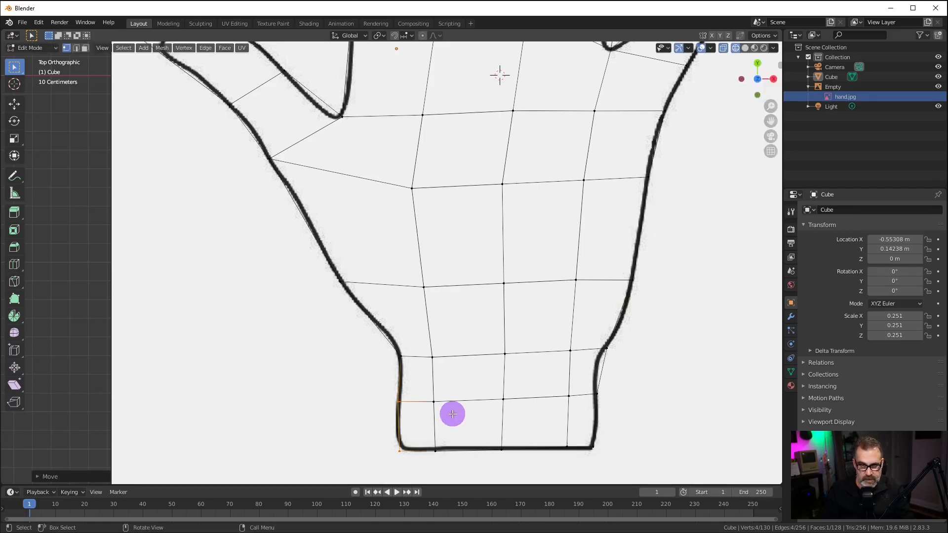
left_click(453, 413)
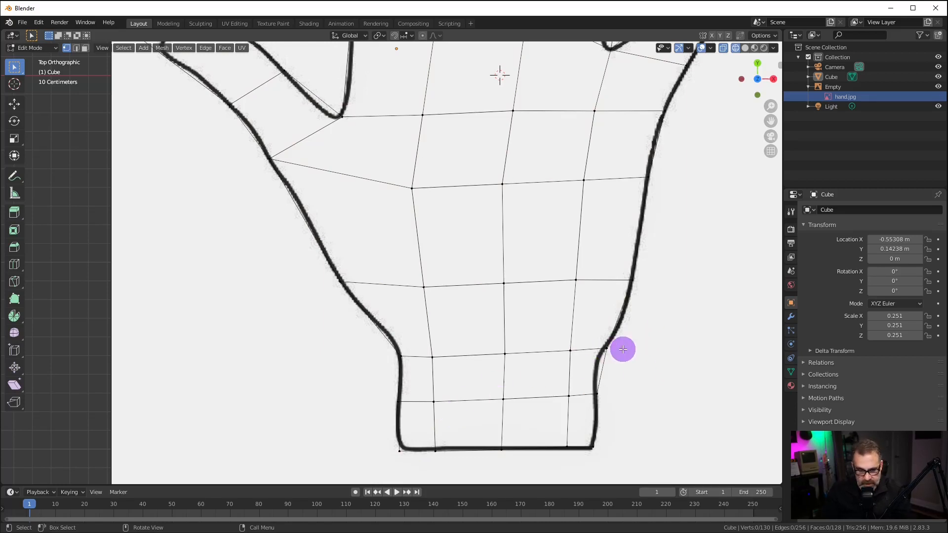
Move the little-finger-side vertices where palm meets wrist about 0.01 m inward and slightly down onto the outline.
key("b")
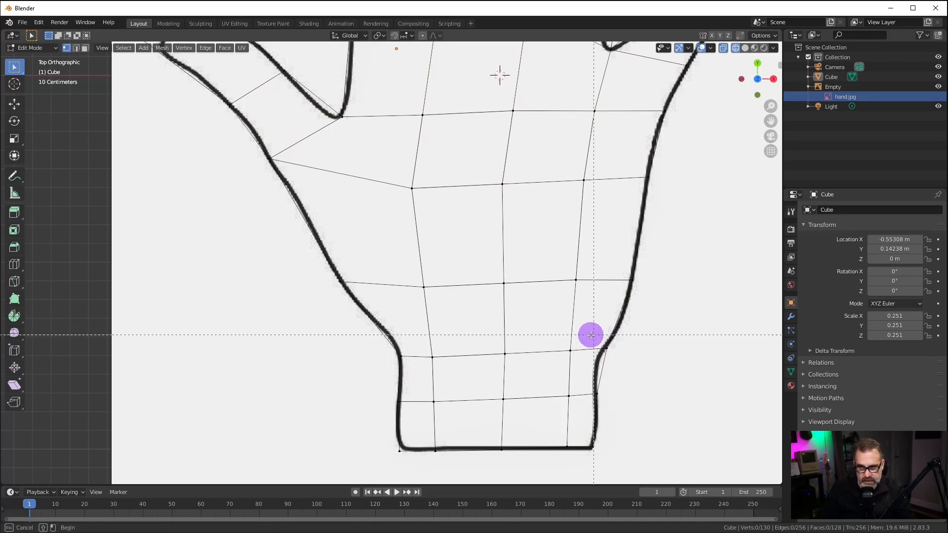
left_click_drag(599, 339, 618, 362)
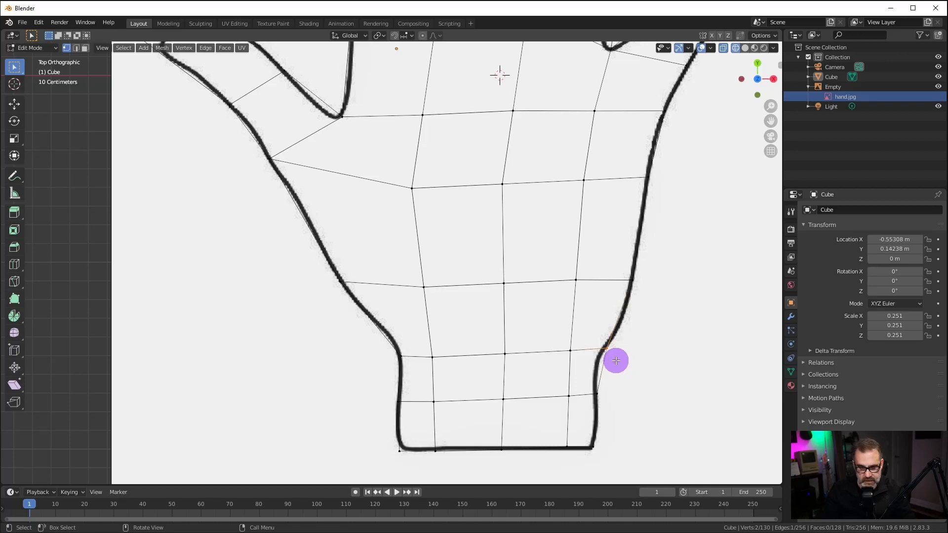
key("g")
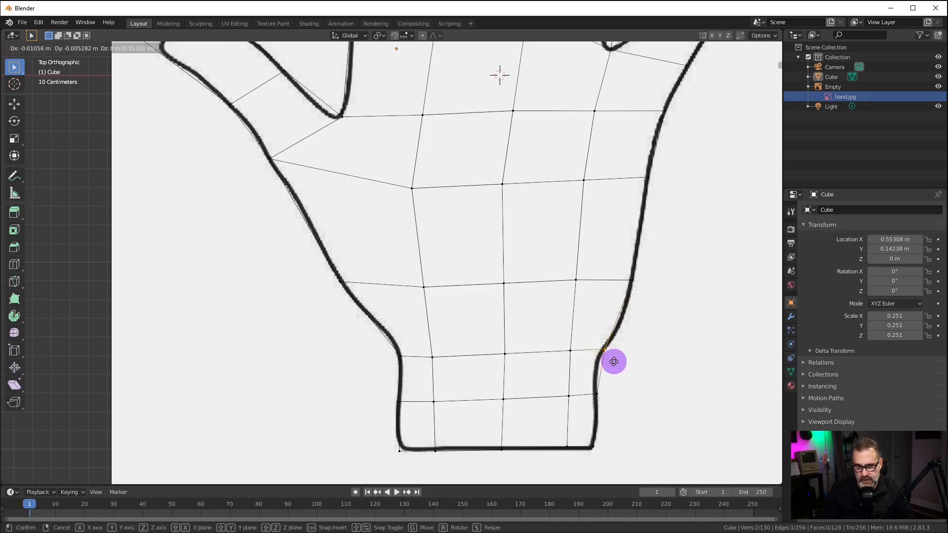
left_click(614, 361)
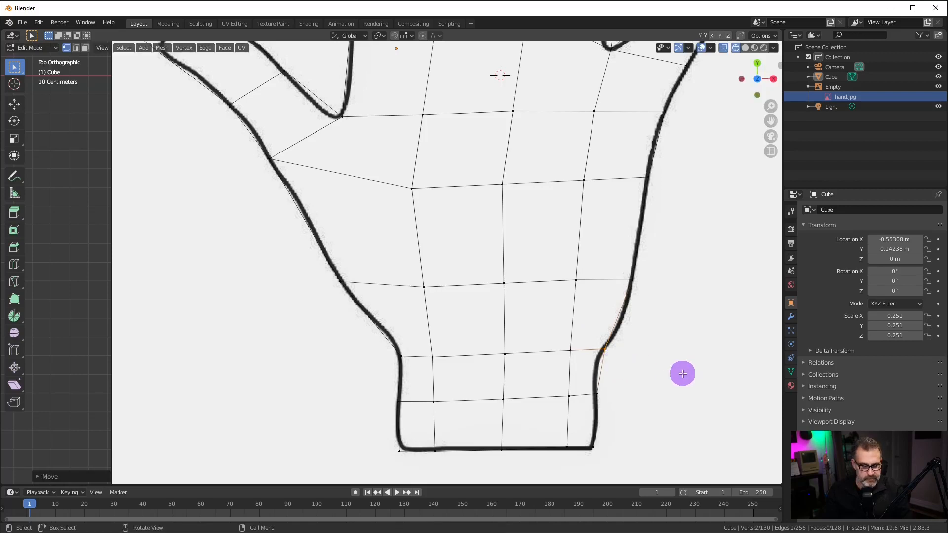
key("a")
key("alt+a")
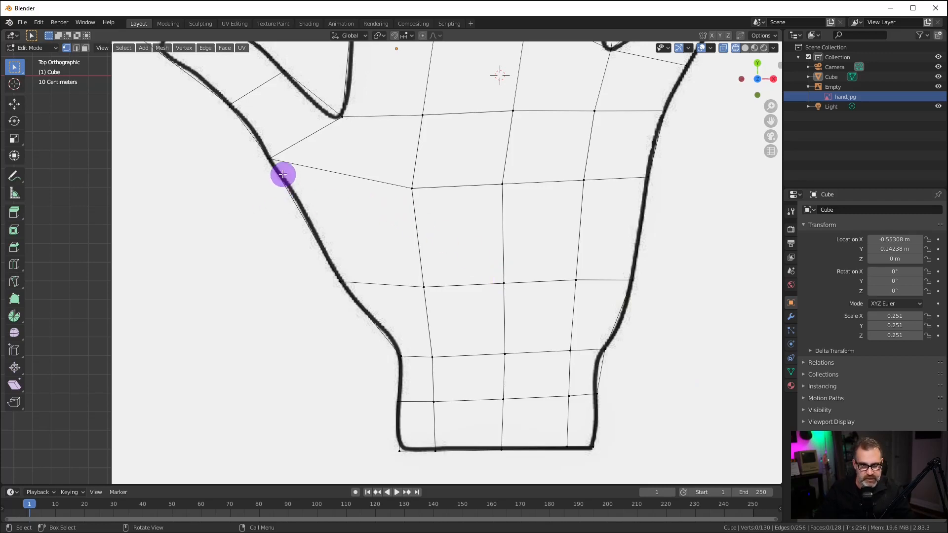
middle_click_drag(232, 177, 267, 235, "shift")
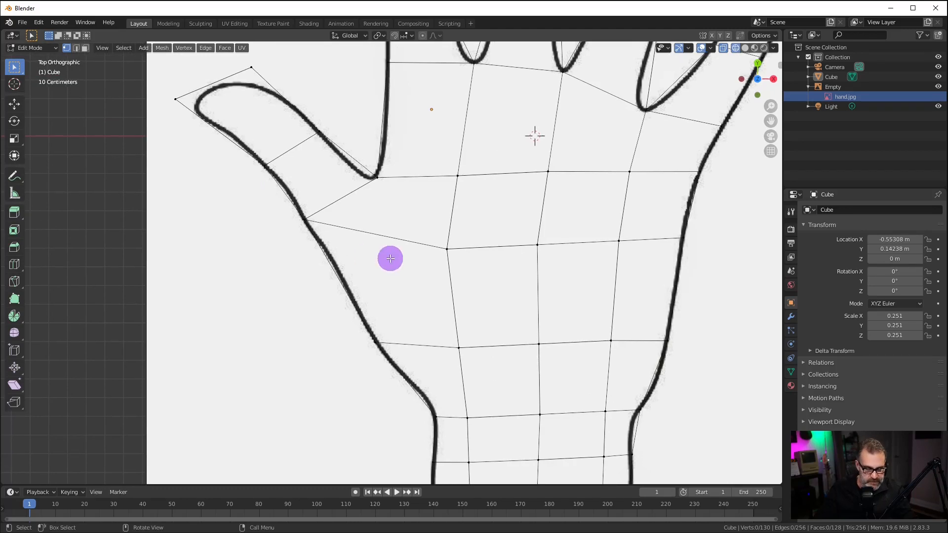
Move the vertices at the thumb's outer base about 0.1 m inward and 0.13 m toward the wrist, onto the outline.
key("a")
key("alt+a")
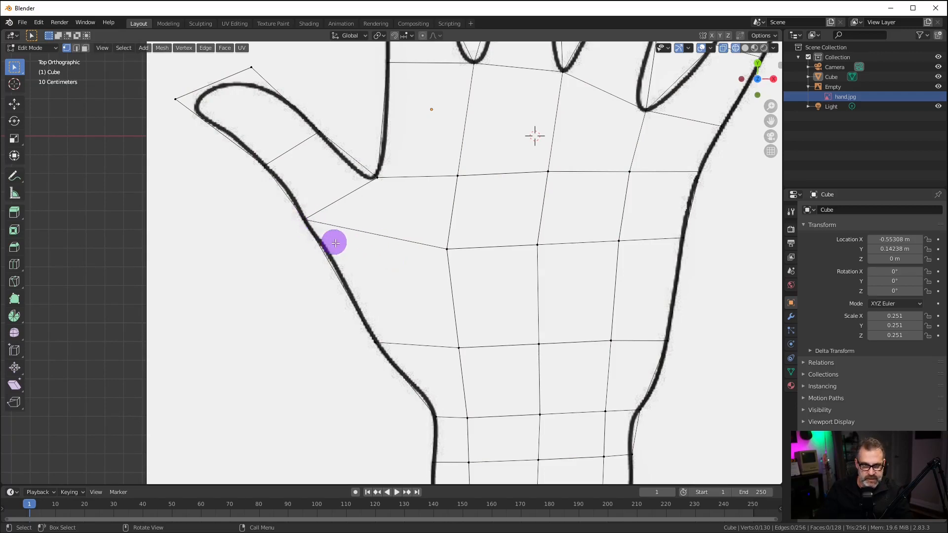
key("b")
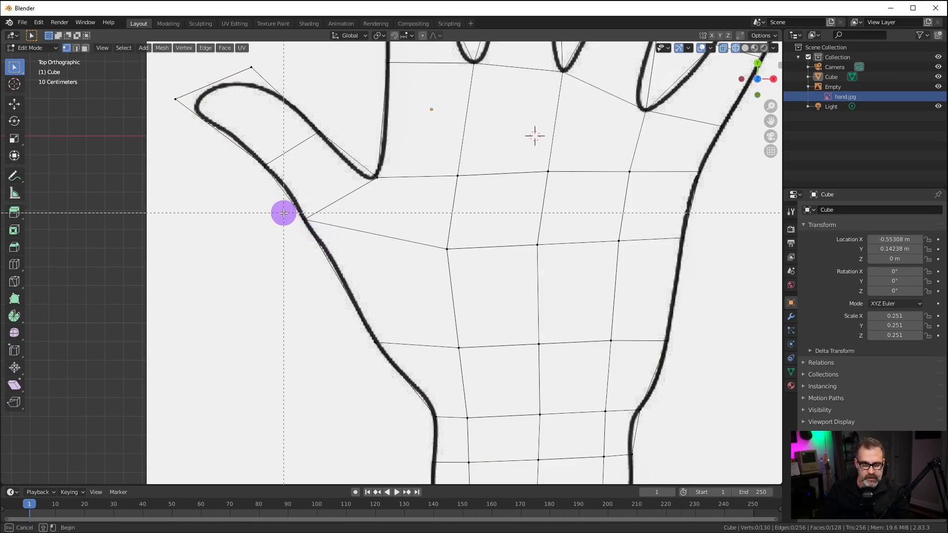
left_click_drag(282, 212, 322, 244)
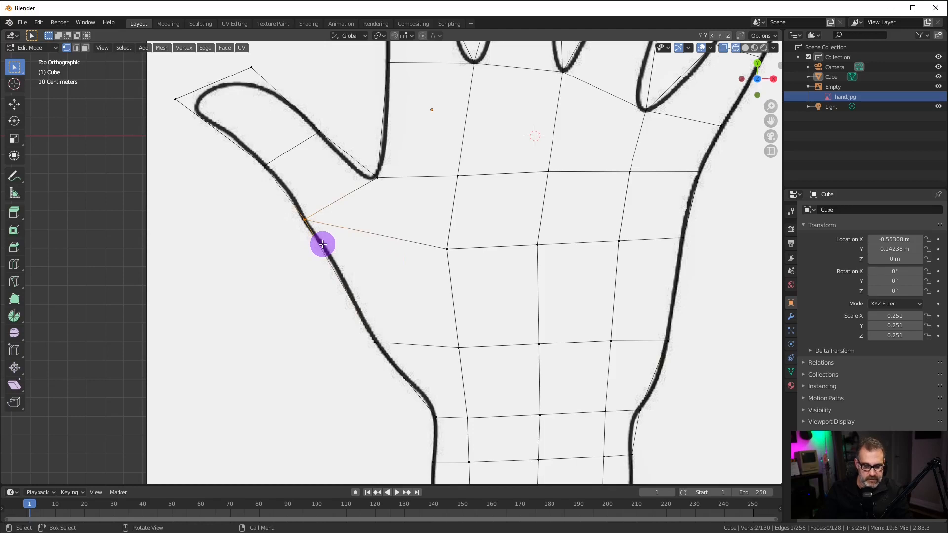
key("g")
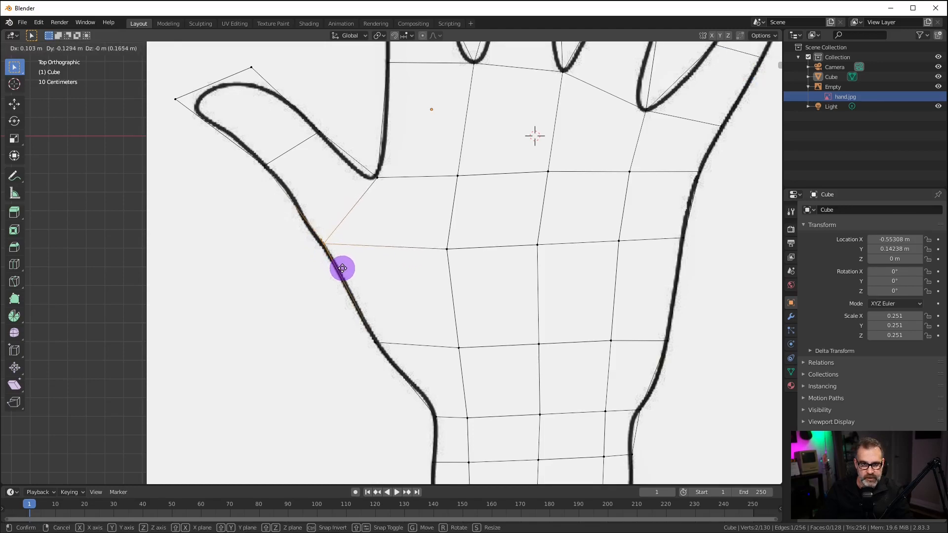
left_click(344, 270)
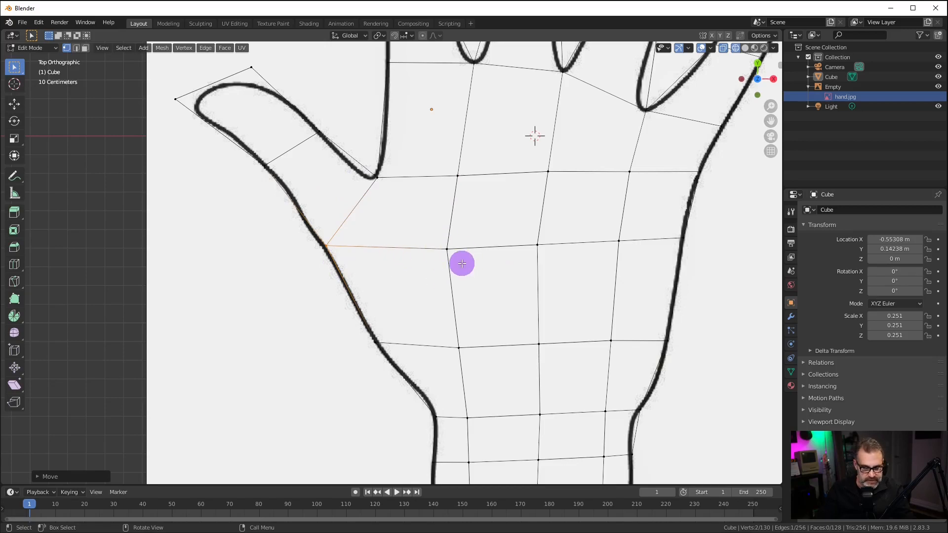
Move the first interior palm vertices beside the thumb base slightly toward the little-finger side, straightening their lengthwise edge.
key("a")
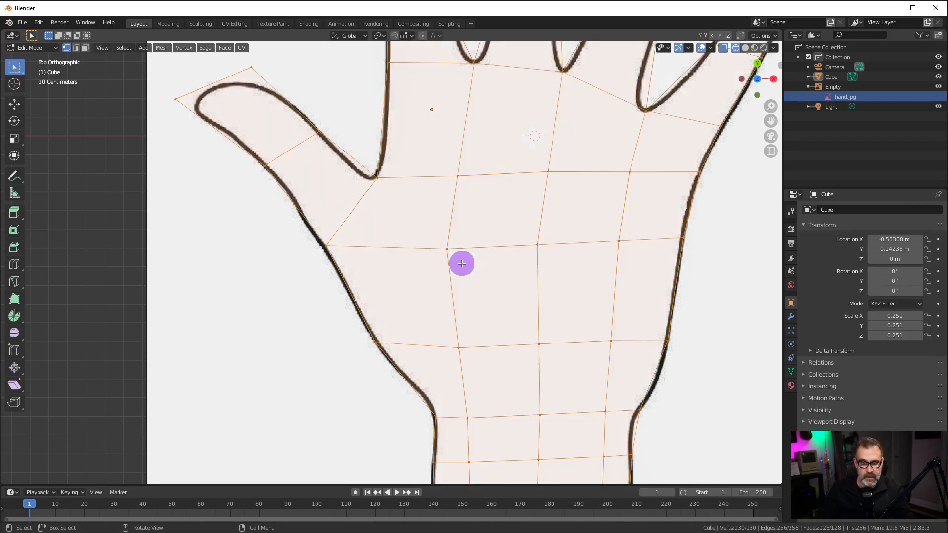
key("alt+a")
key("b")
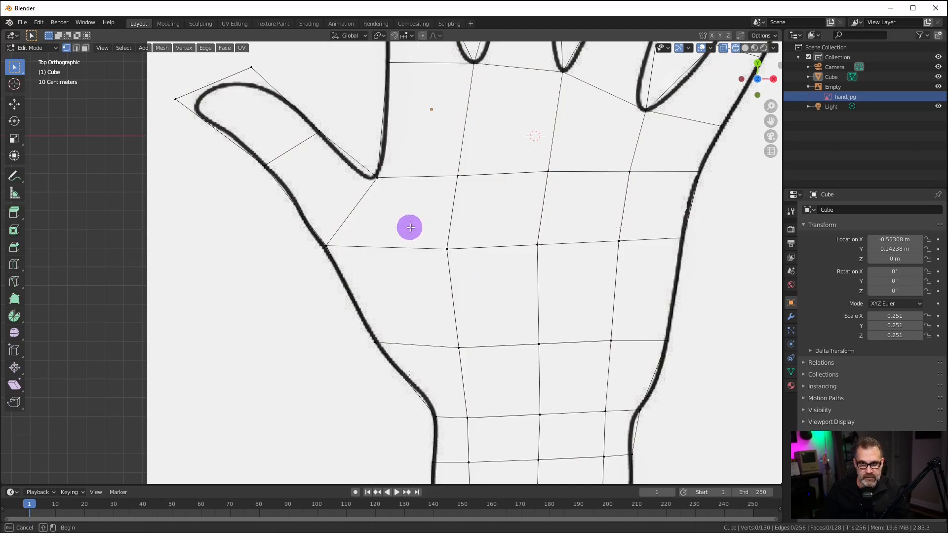
left_click_drag(409, 227, 474, 275)
key("g")
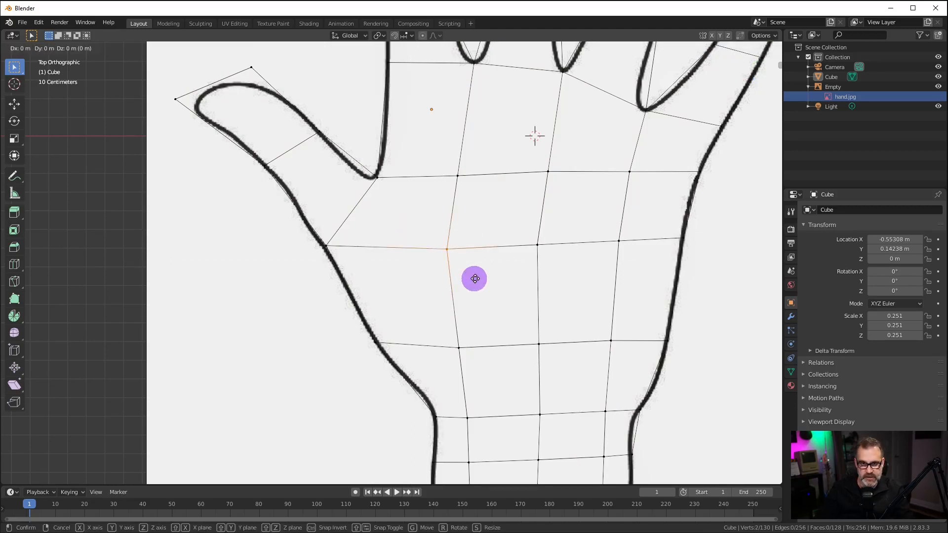
left_click(484, 278)
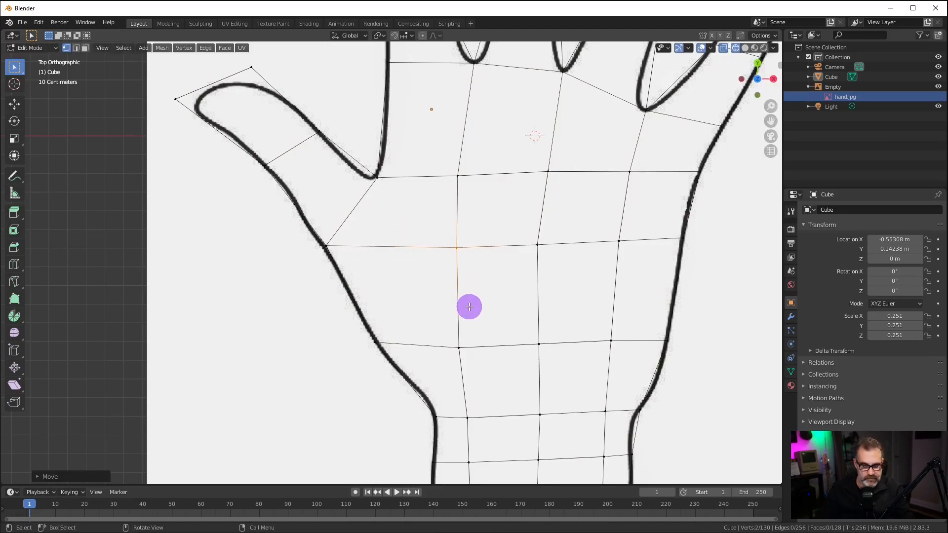
Move the middle interior palm vertices in the same row slightly toward the little-finger side, then clear the selection.
key("a")
key("alt+a")
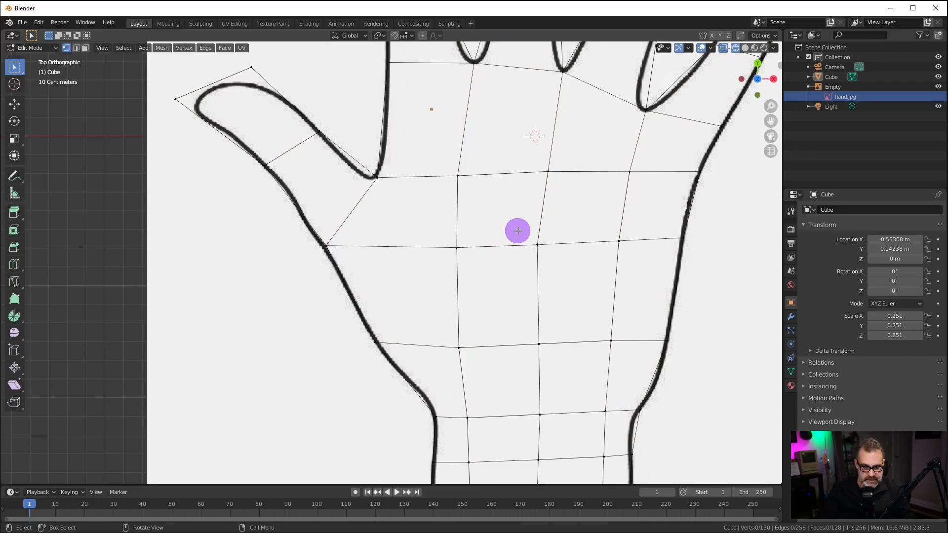
key("b")
left_click_drag(518, 230, 545, 246)
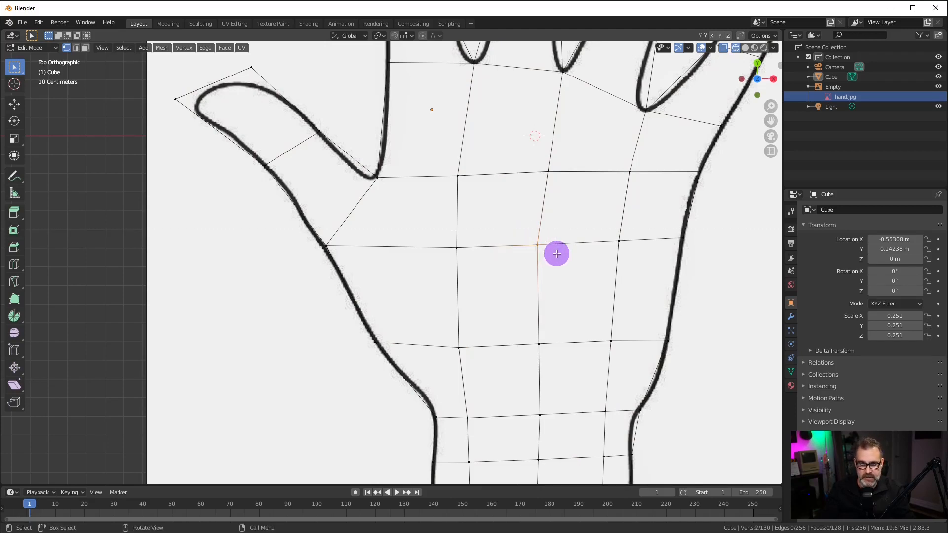
key("g")
left_click(576, 284)
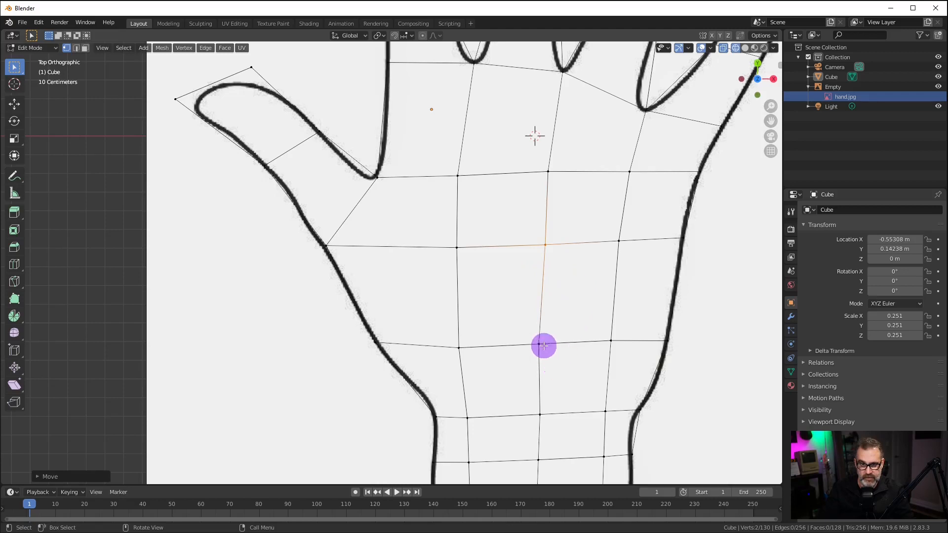
key("a")
key("alt+a")
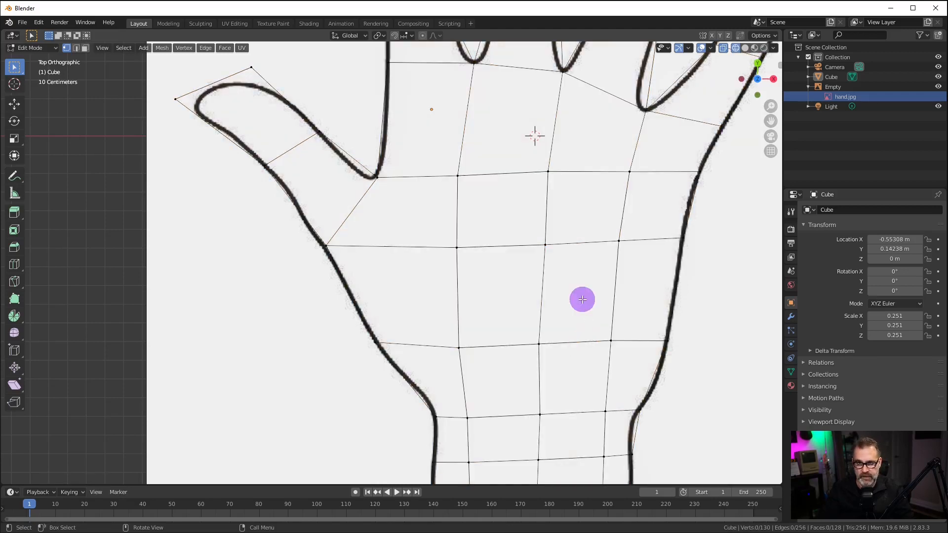
Flatten the whole hand mesh in the right side view by scaling it to about 0.45 along global Z.
scroll(587, 248, "down", 4)
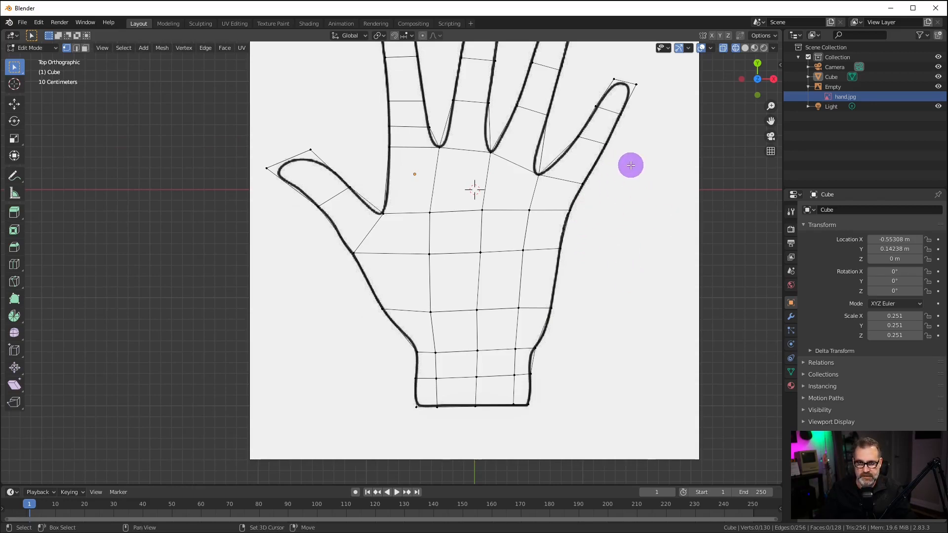
middle_click_drag(629, 163, 612, 250, "shift")
key("a")
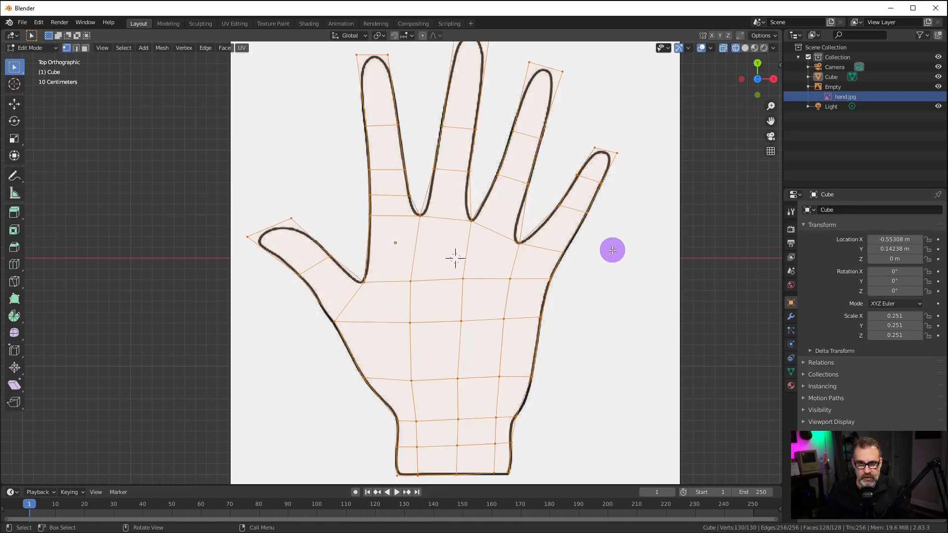
key("alt+a")
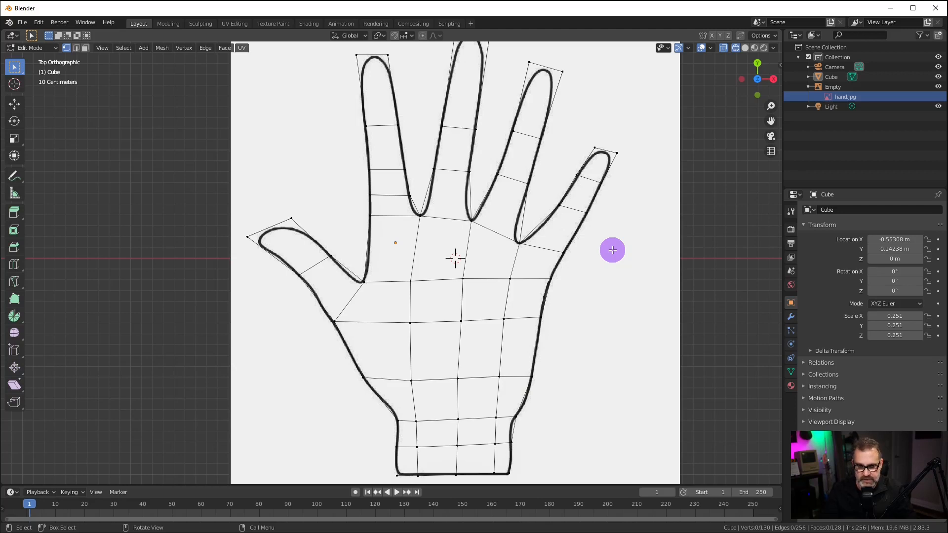
key("KP_3")
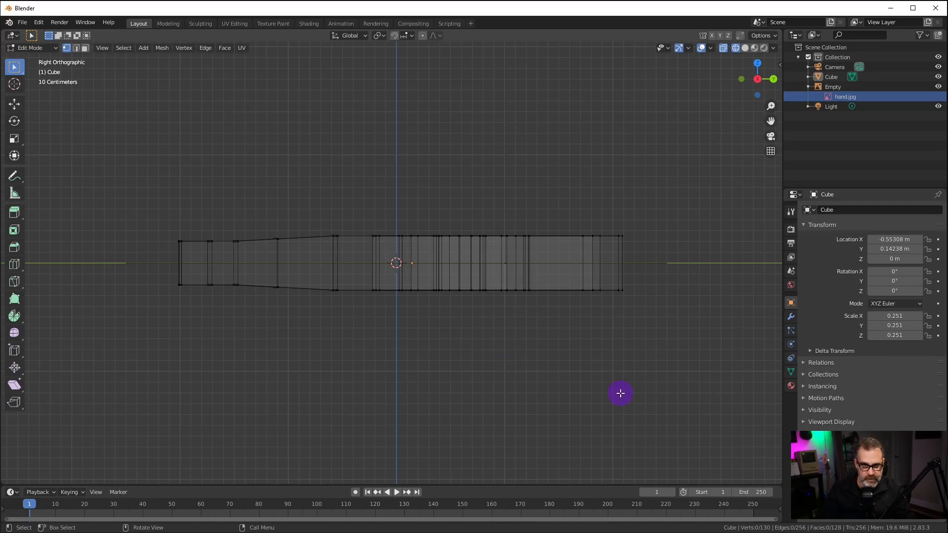
key("a")
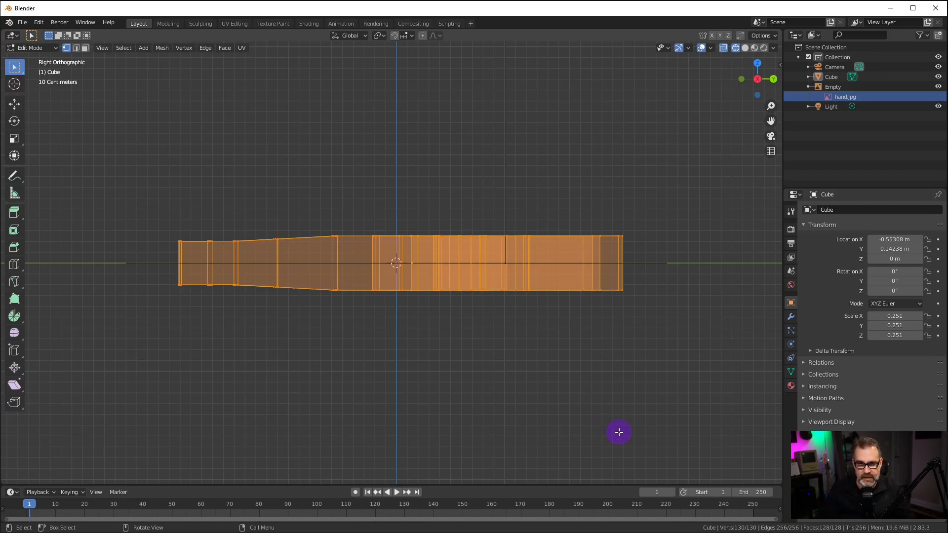
key("s")
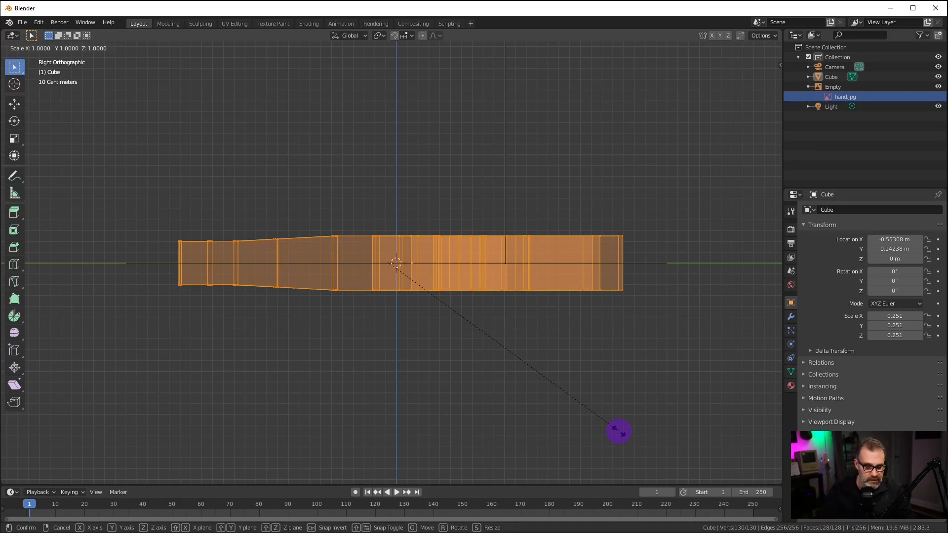
key("z")
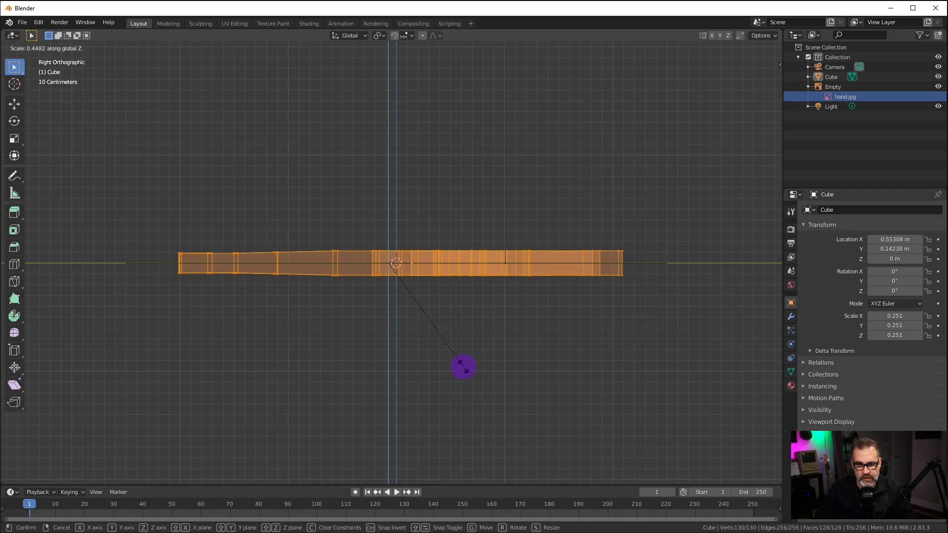
left_click(463, 366)
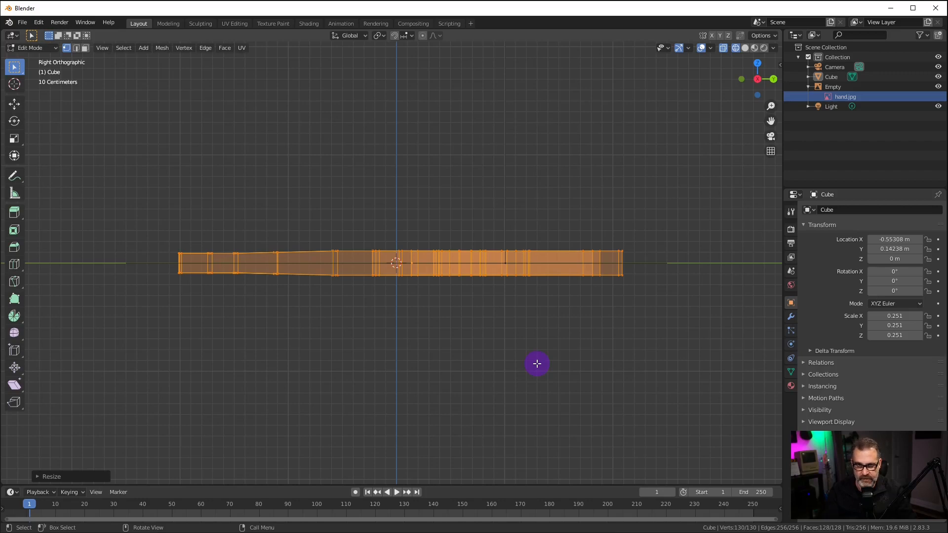
Return to top view in Object Mode and add a Subdivision Surface modifier to the hand mesh.
key("KP_7")
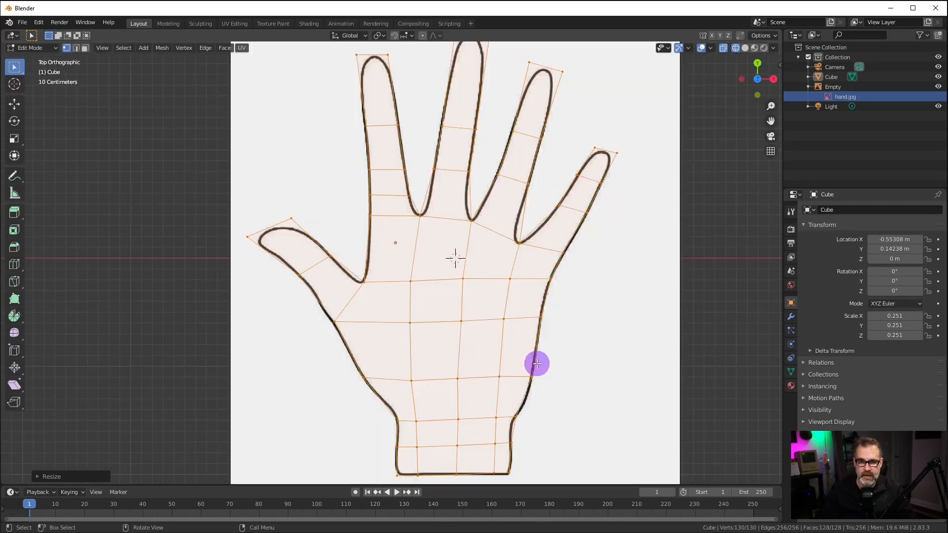
scroll(541, 303, "down", 1)
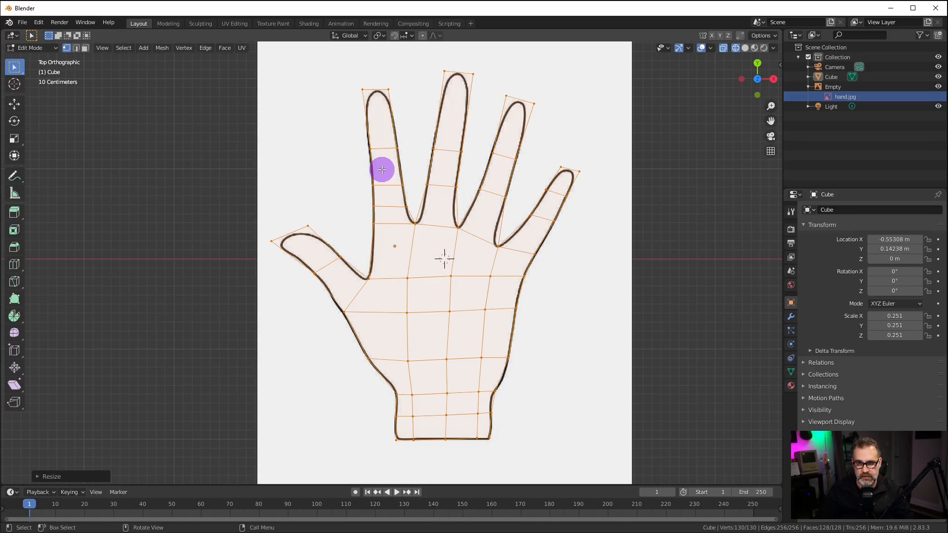
key("Tab")
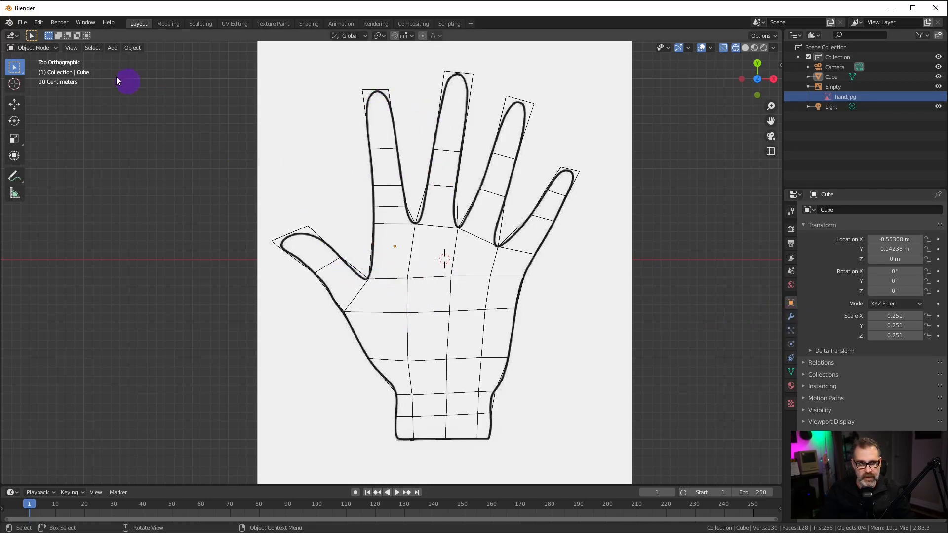
left_click(419, 276)
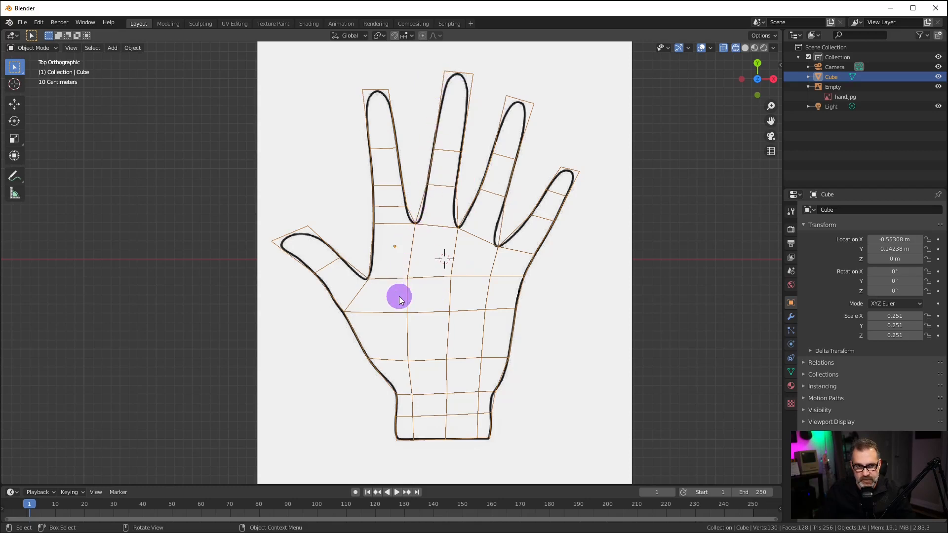
left_click(399, 280)
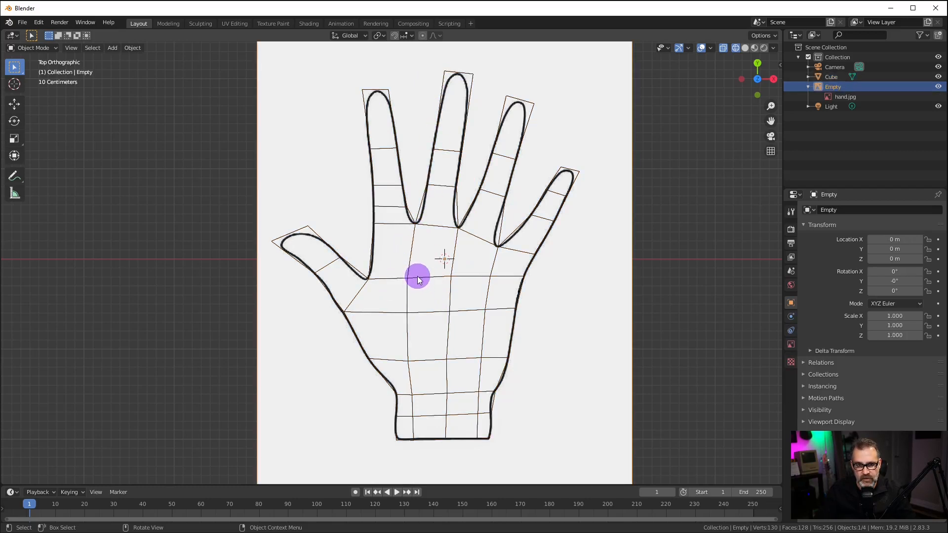
left_click(417, 282)
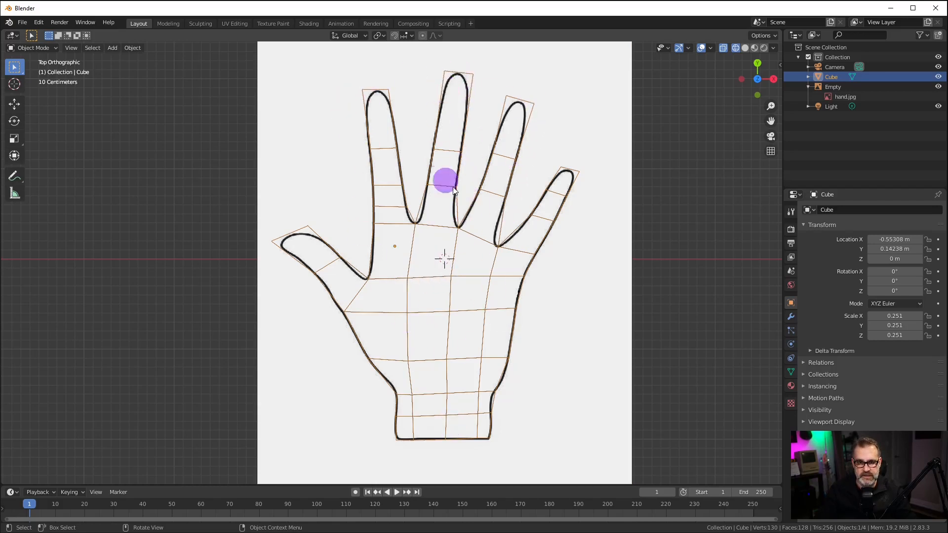
left_click(793, 318)
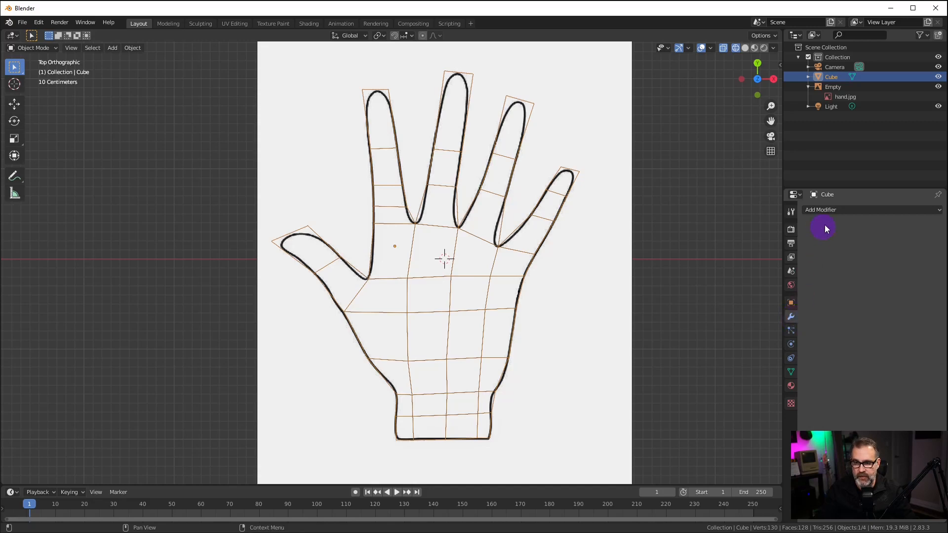
left_click(924, 212)
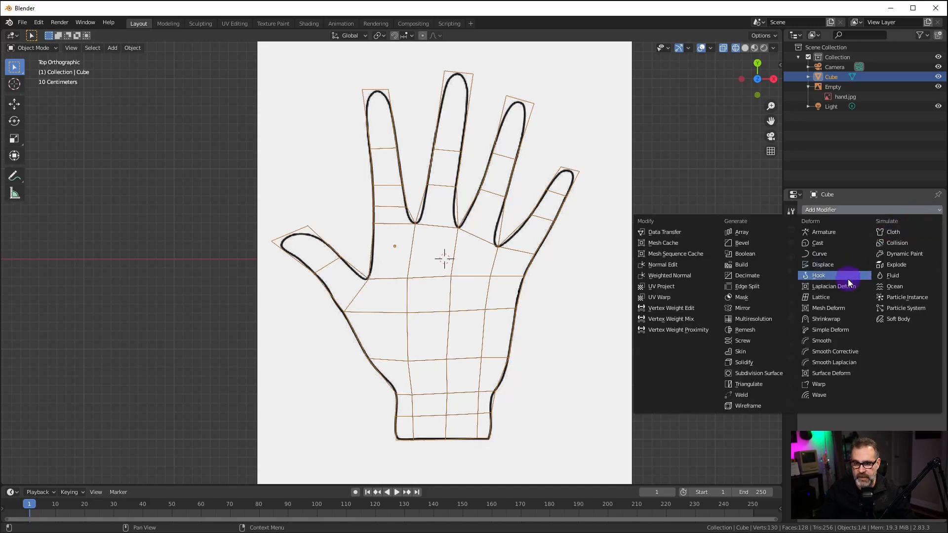
left_click(762, 374)
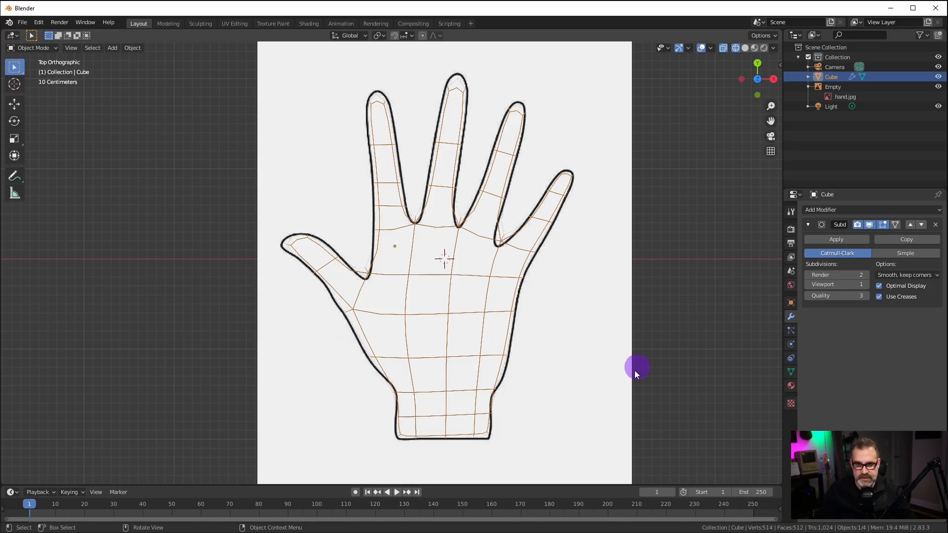
Display the subdivided hand with Solid shading in top view, framed over the reference image.
middle_click_drag(635, 370, 599, 383, "alt")
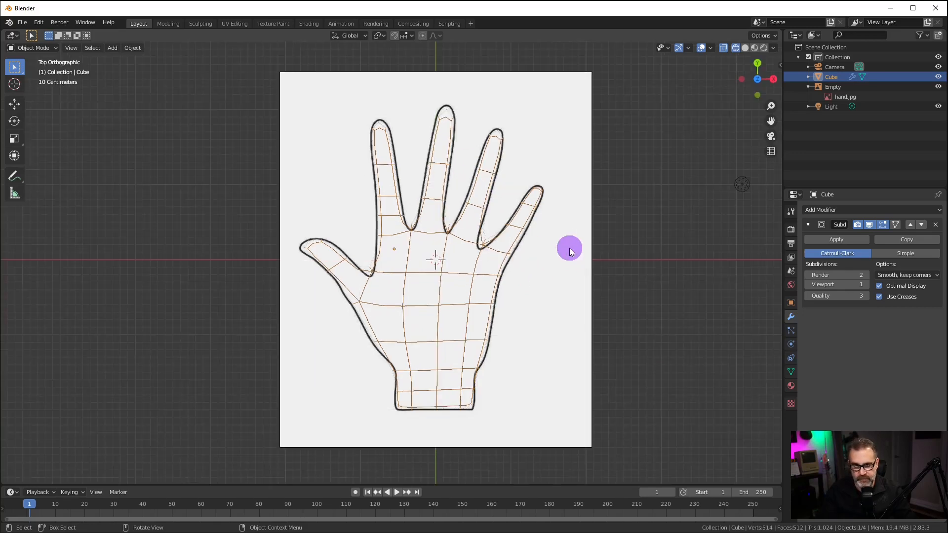
key("KP_7")
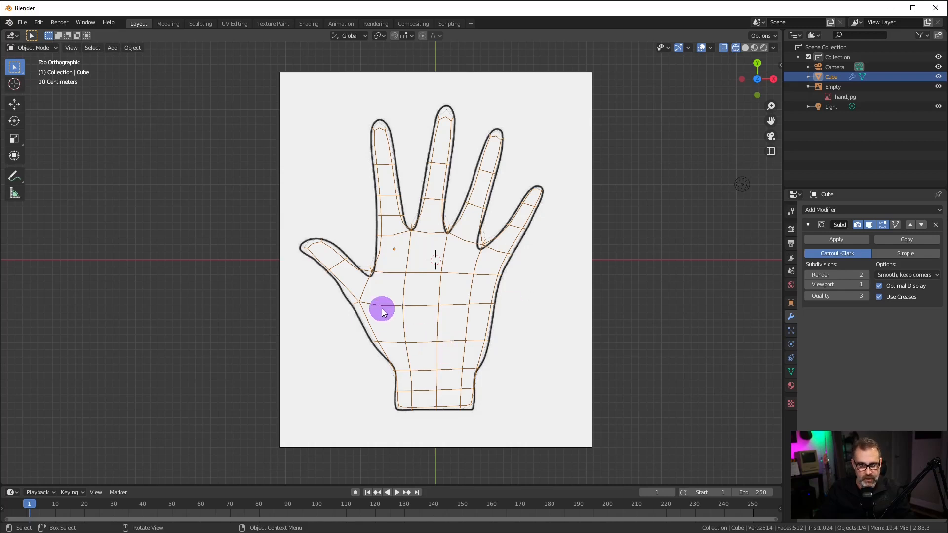
key("z")
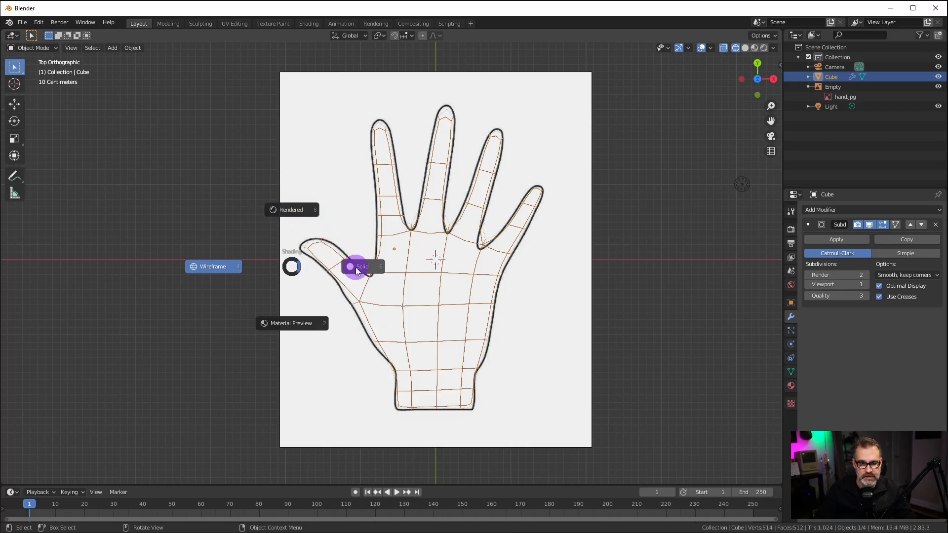
left_click(356, 268)
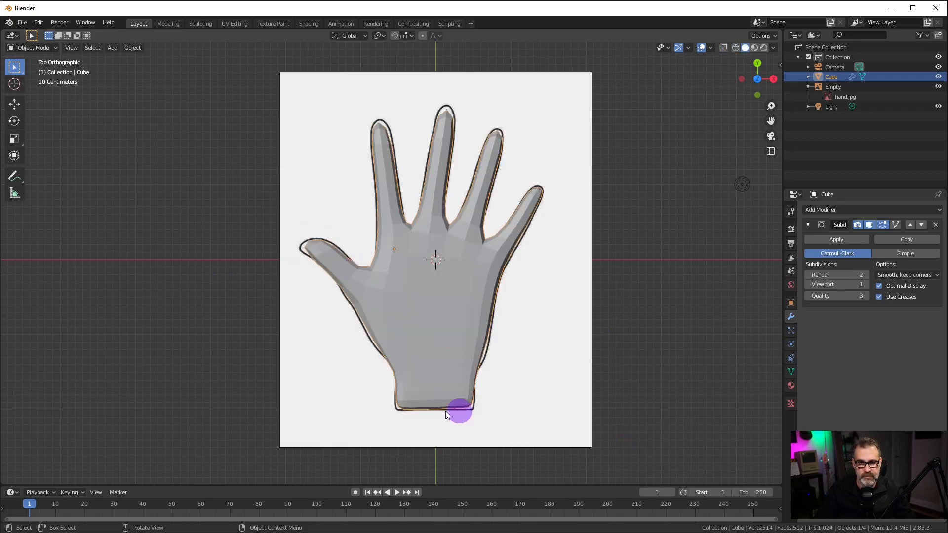
scroll(451, 283, "up", 1)
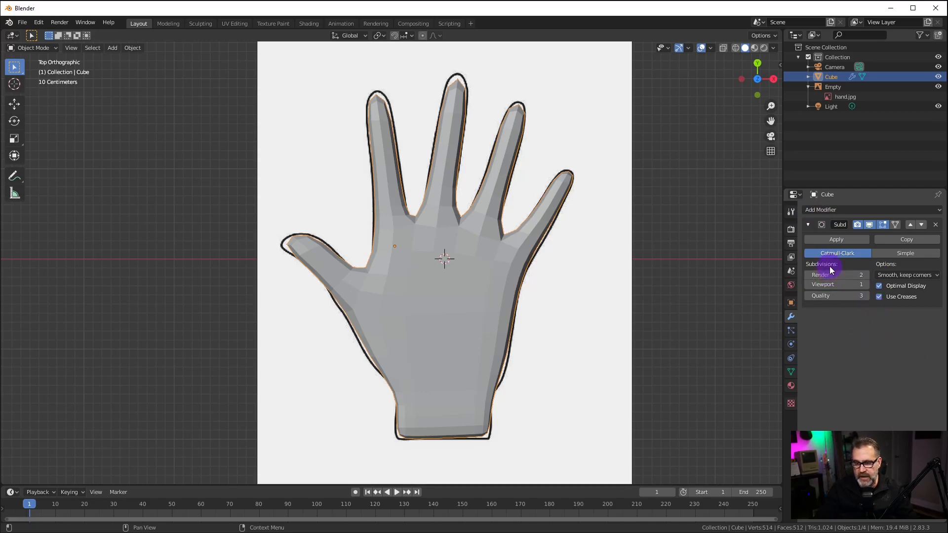
Set both the viewport and render levels of the hand's Subdivision Surface modifier to 4.
left_click(866, 284)
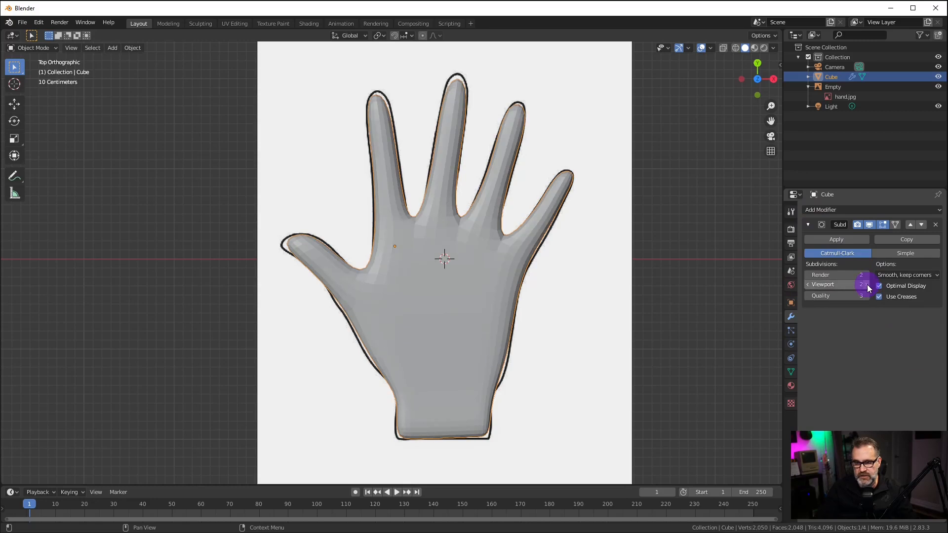
left_click(867, 285)
left_click(867, 284)
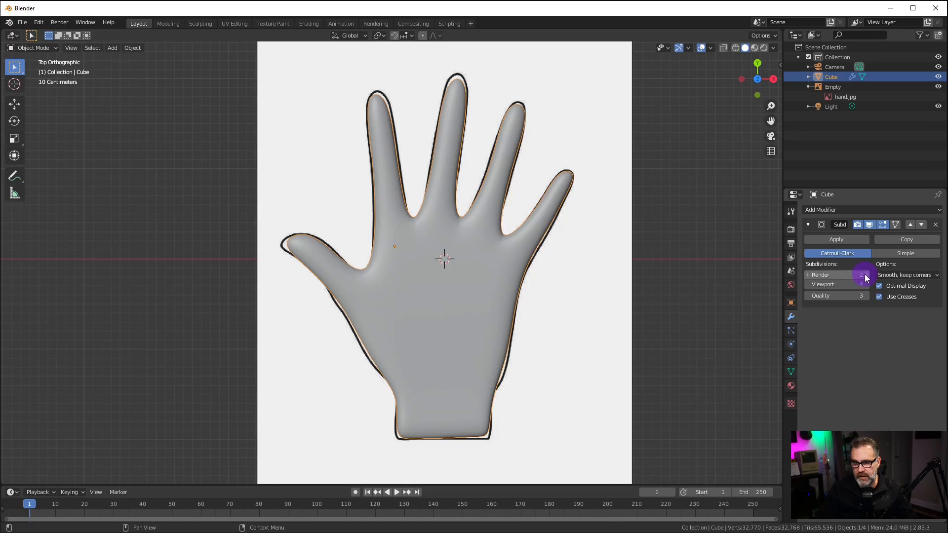
left_click(867, 275)
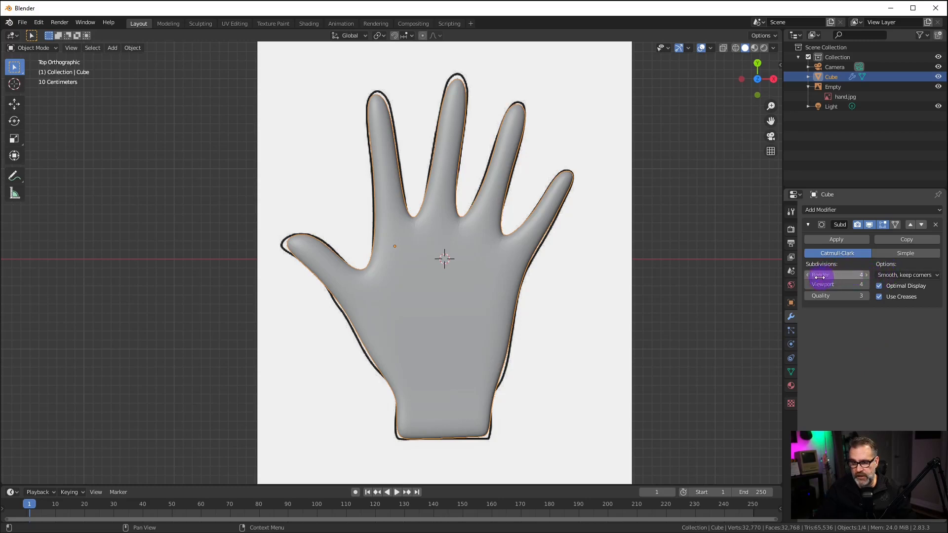
left_click(858, 275)
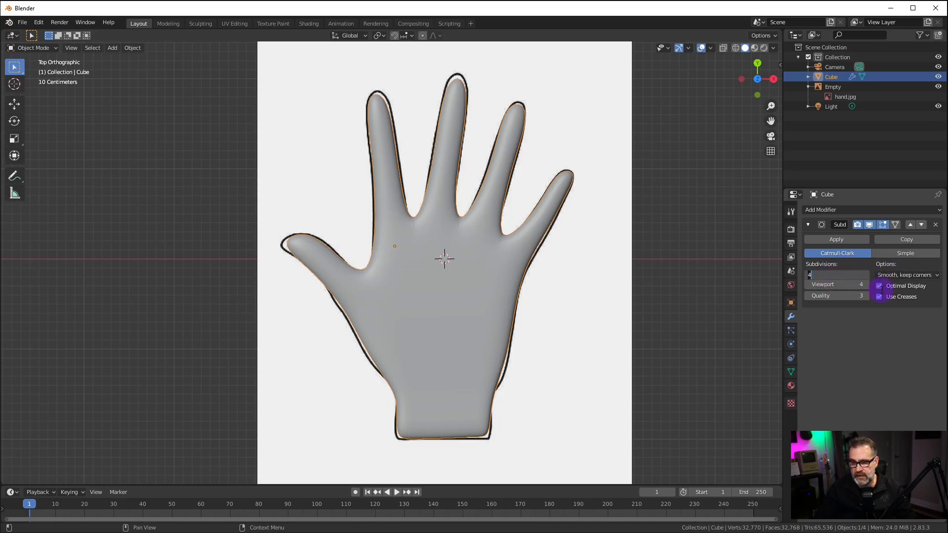
left_click(850, 338)
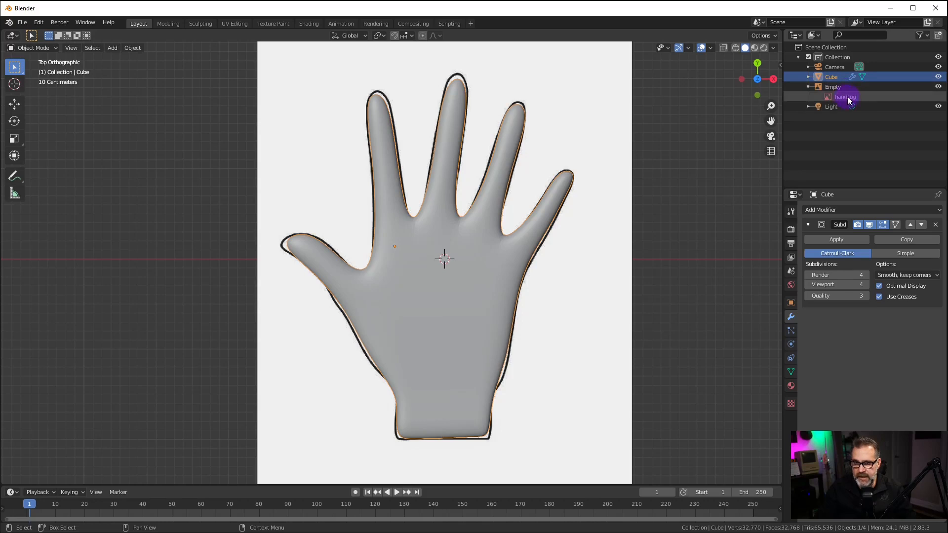
Rename the Empty holding hand.jpg as "Reference Image".
left_click(808, 86)
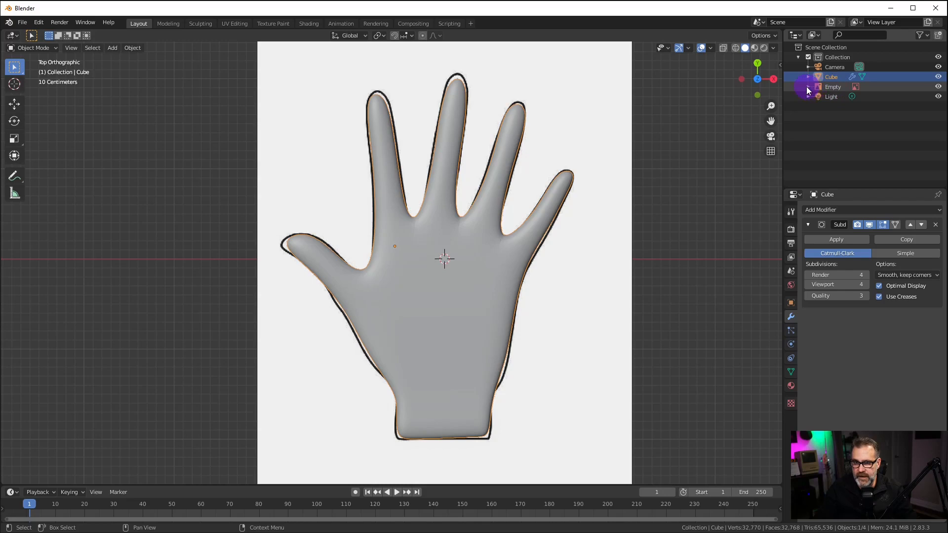
left_click(807, 87)
double_click(831, 86)
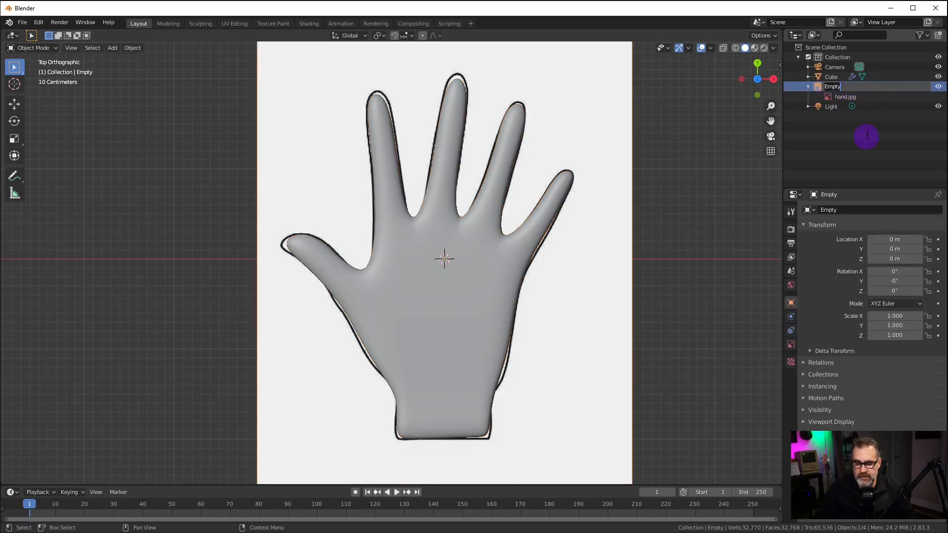
type("rEFER")
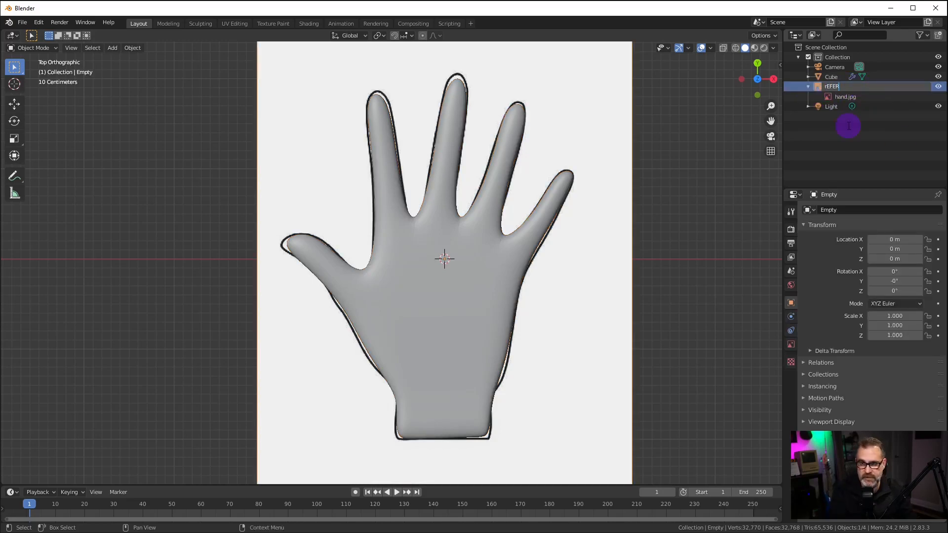
key("BackSpace")
key("BackSpace")
key("BackSpace")
key("BackSpace")
key("BackSpace")
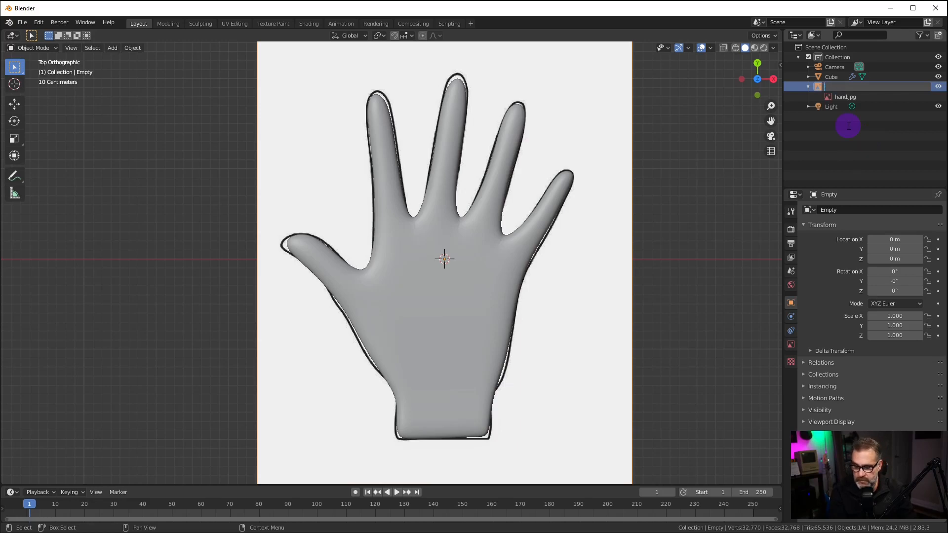
type("Refer")
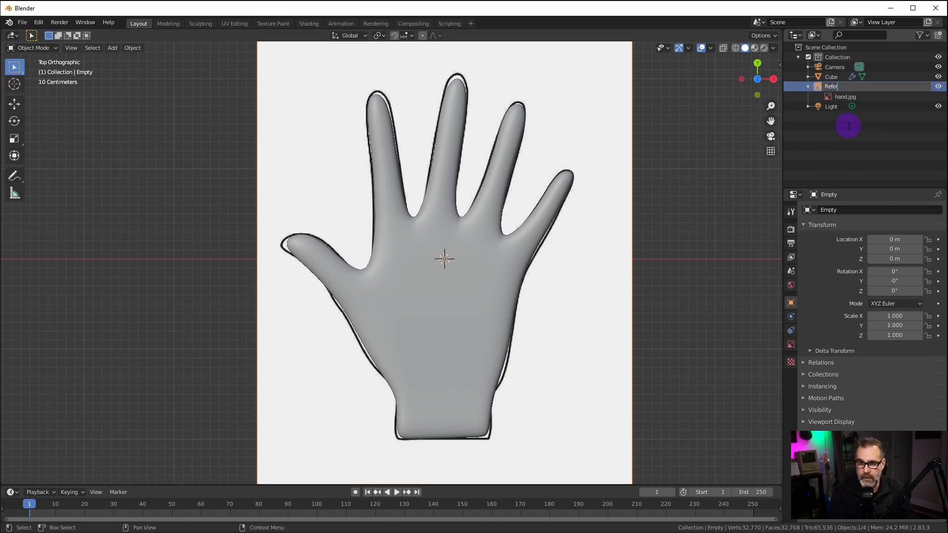
type("ence I")
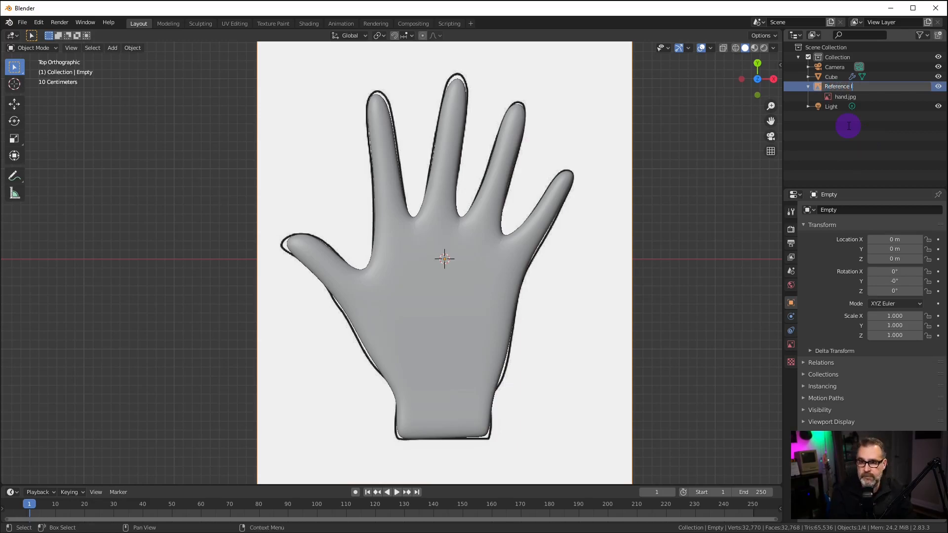
type("mage")
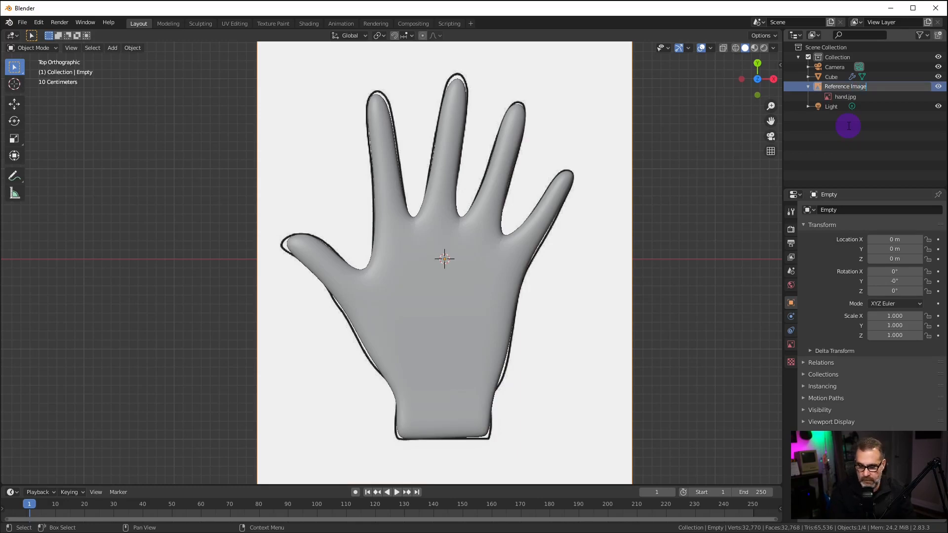
key("Return")
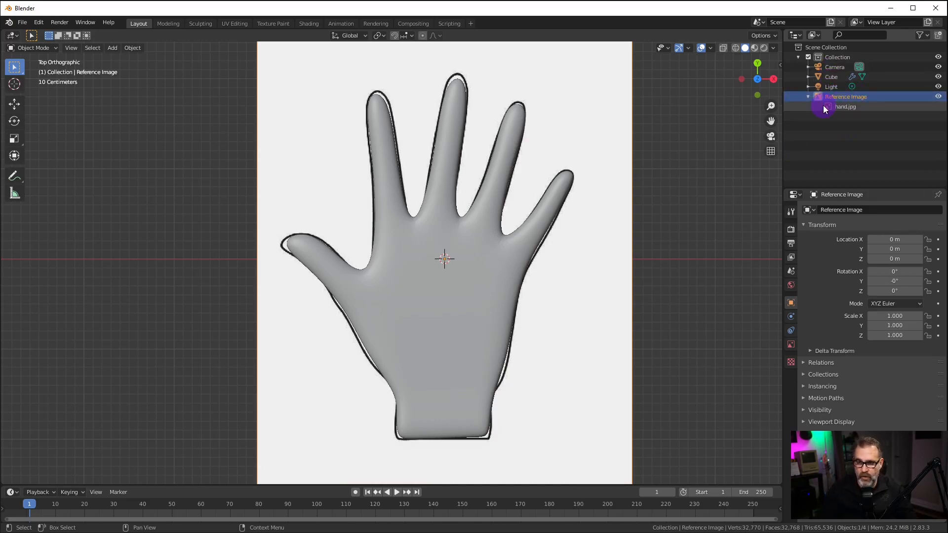
Hide the reference image to view the smoothed hand alone, and show it again.
left_click(939, 98)
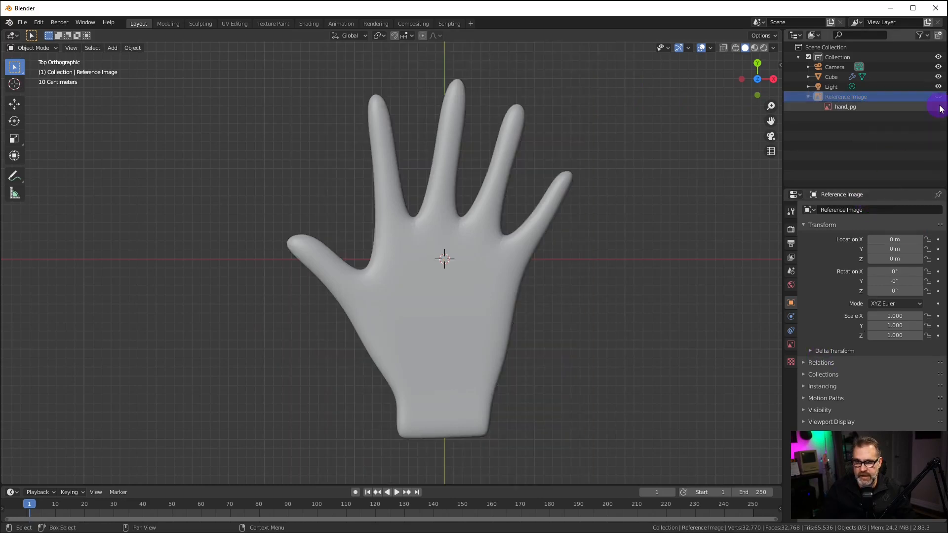
left_click(938, 96)
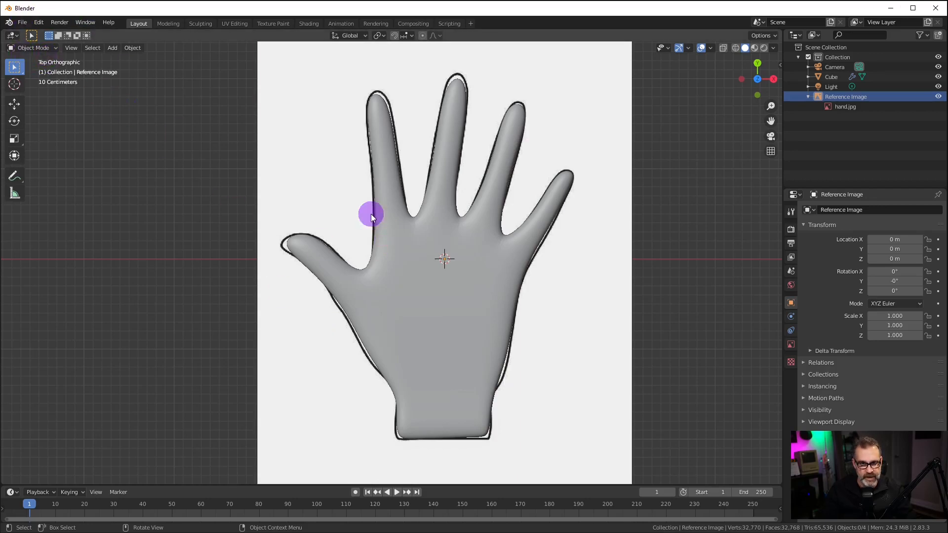
left_click(408, 256)
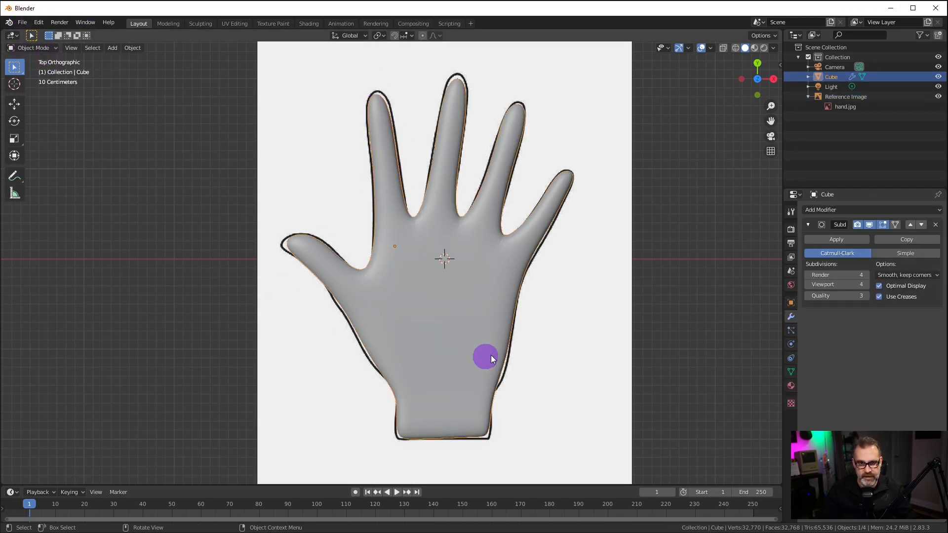
left_click(441, 326)
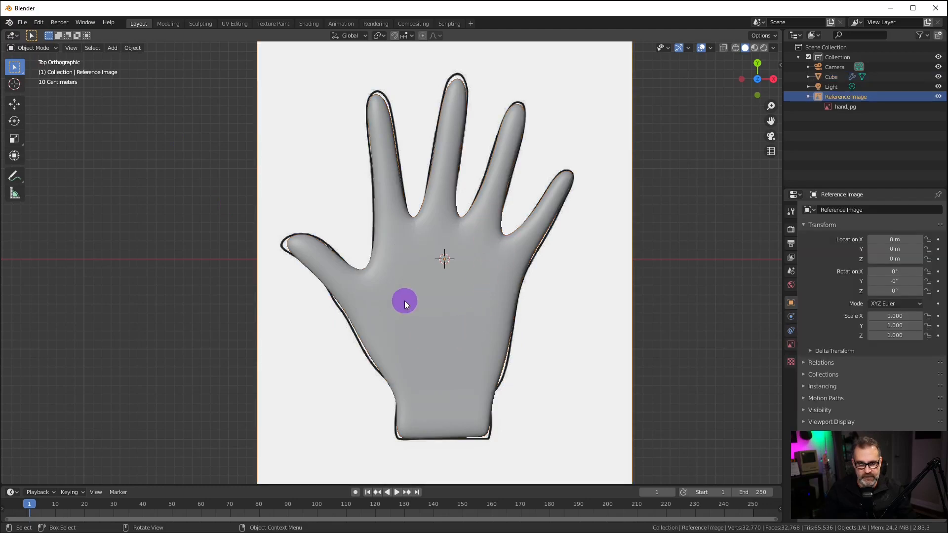
left_click(373, 235)
scroll(565, 302, "down", 5)
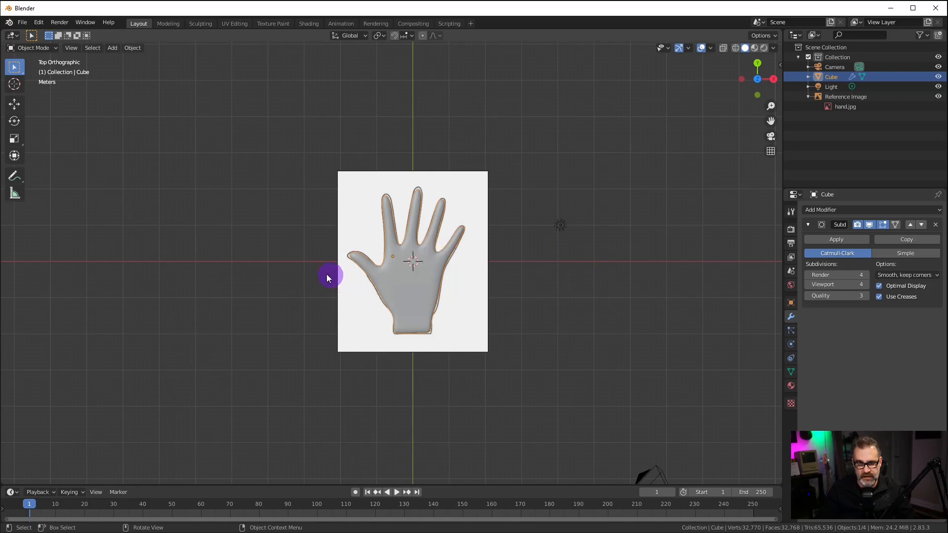
scroll(318, 268, "up", 4)
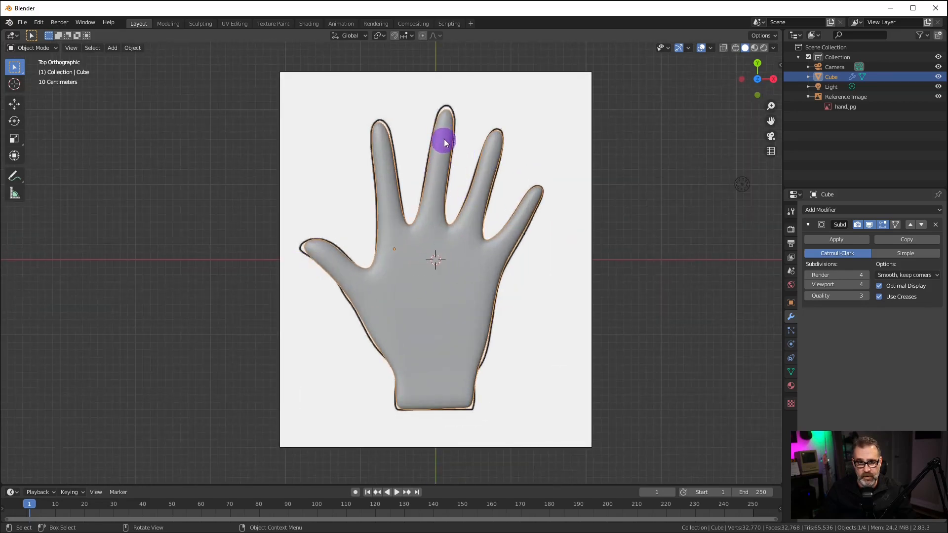
left_click(741, 185)
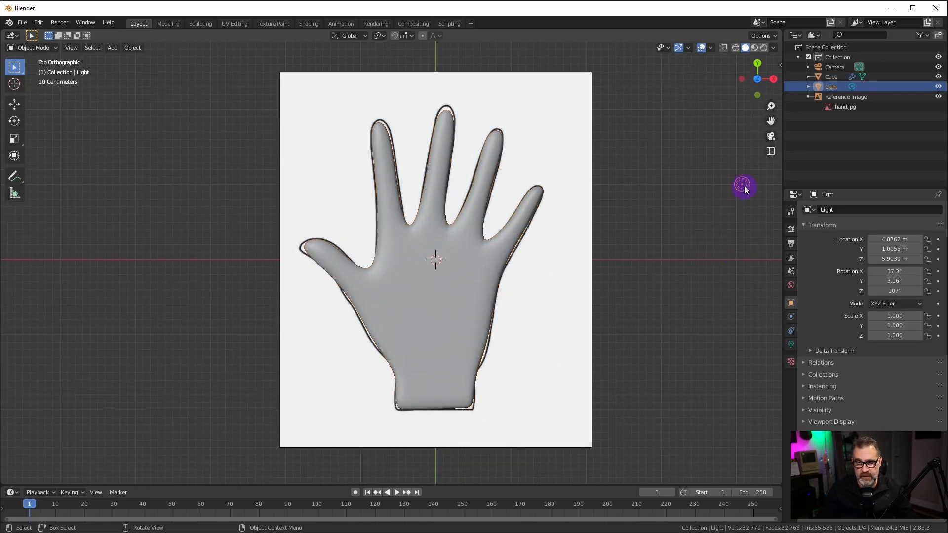
left_click(397, 293)
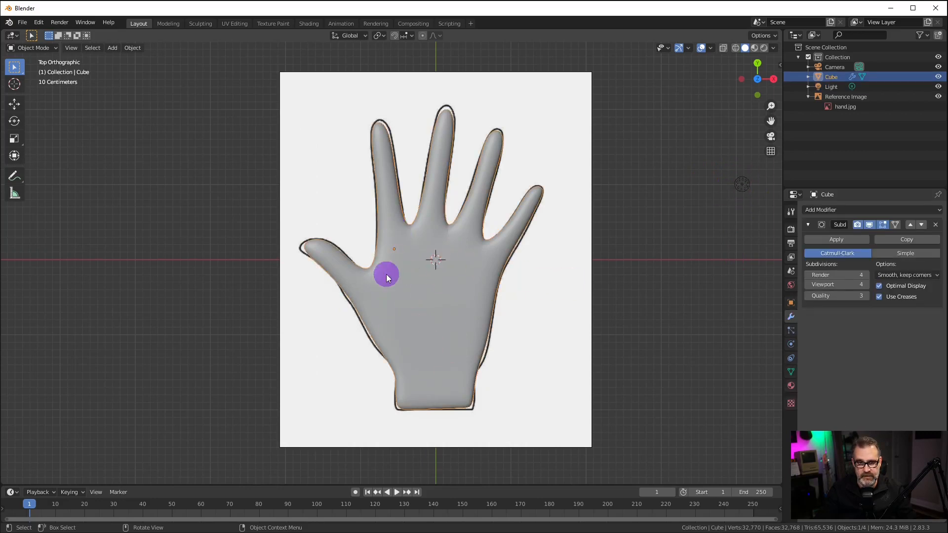
left_click(439, 300)
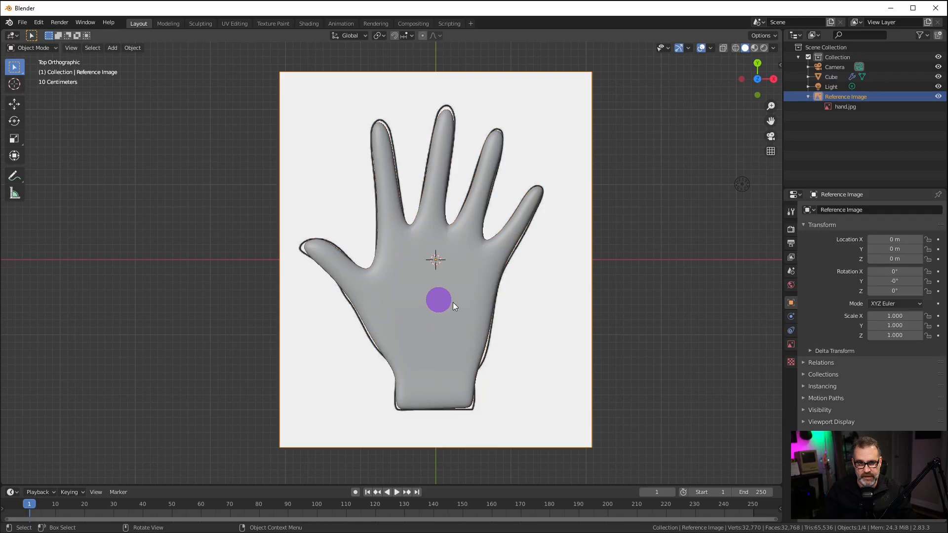
Open the hand mesh in Edit Mode with Wireframe shading and clear the vertex selection.
left_click(429, 324)
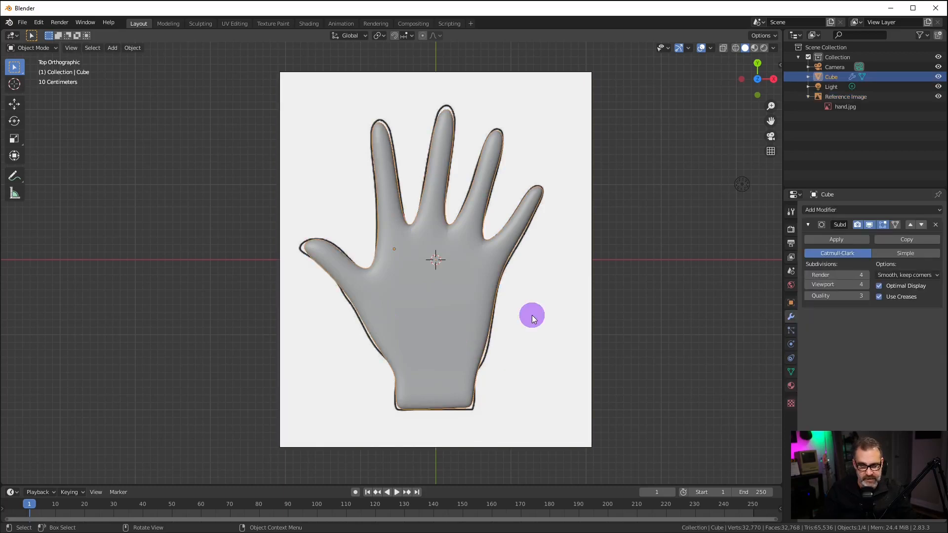
key("Tab")
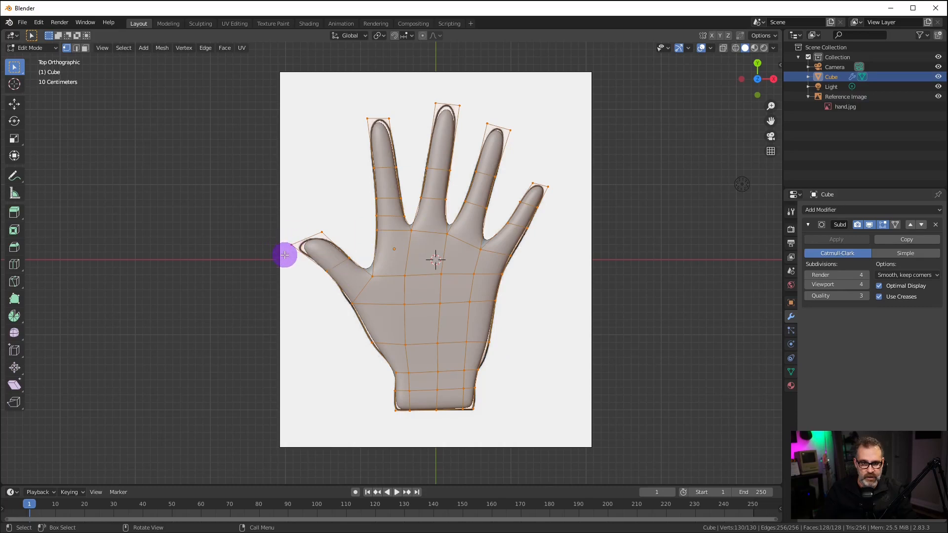
scroll(316, 258, "up", 3)
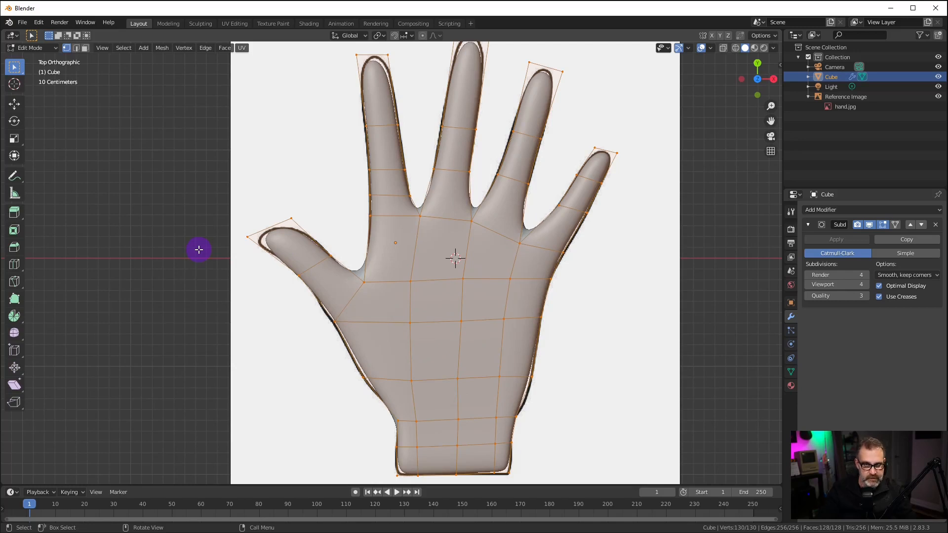
key("z")
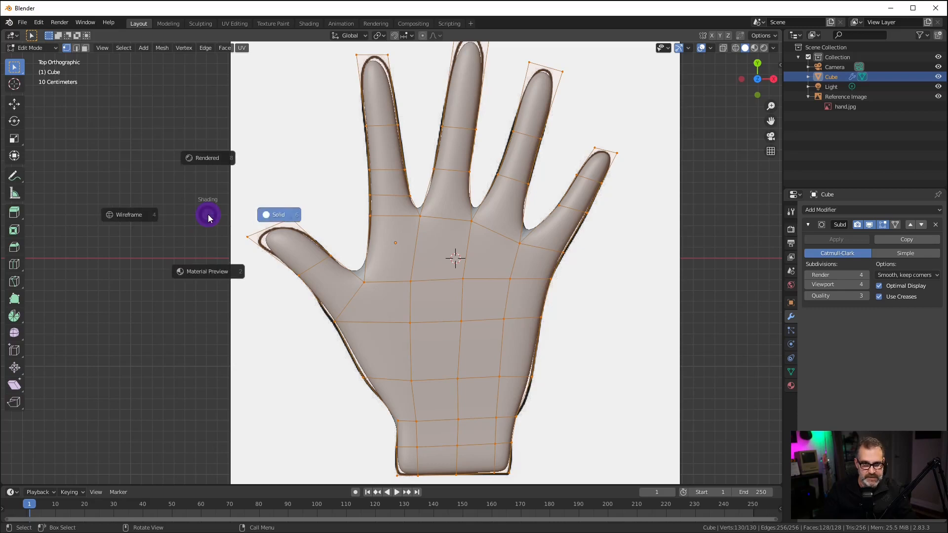
left_click(119, 215)
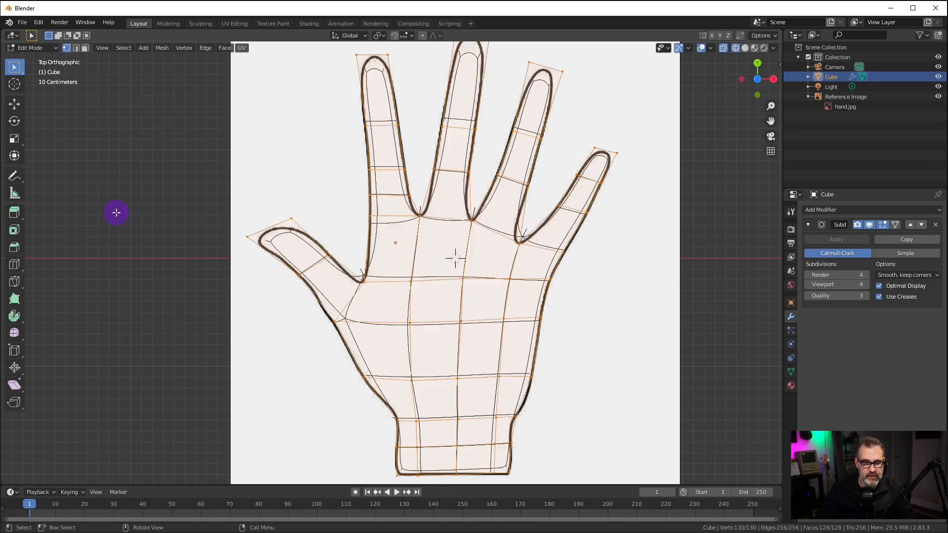
left_click(202, 229)
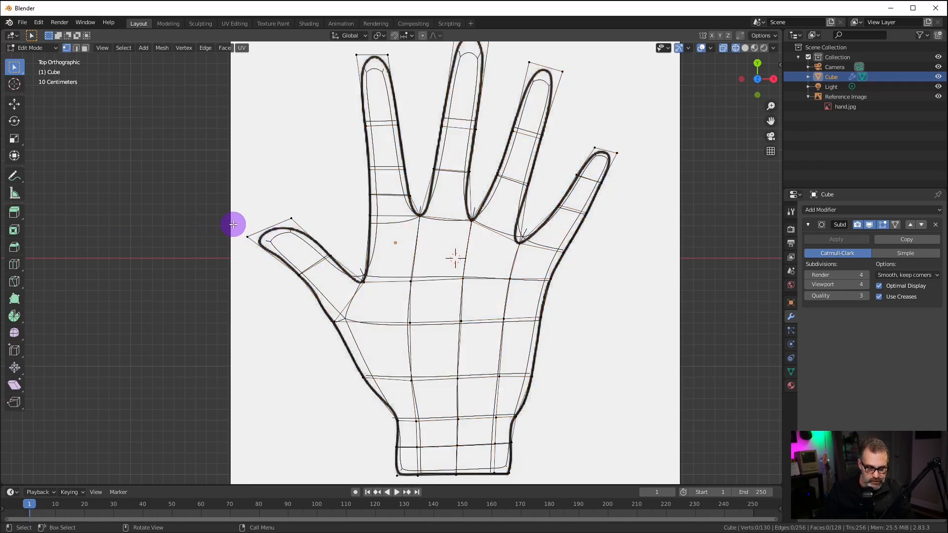
Move the outer corner vertices of the thumb tip about 0.064 m outward, away from the hand, and clear the selection.
key("b")
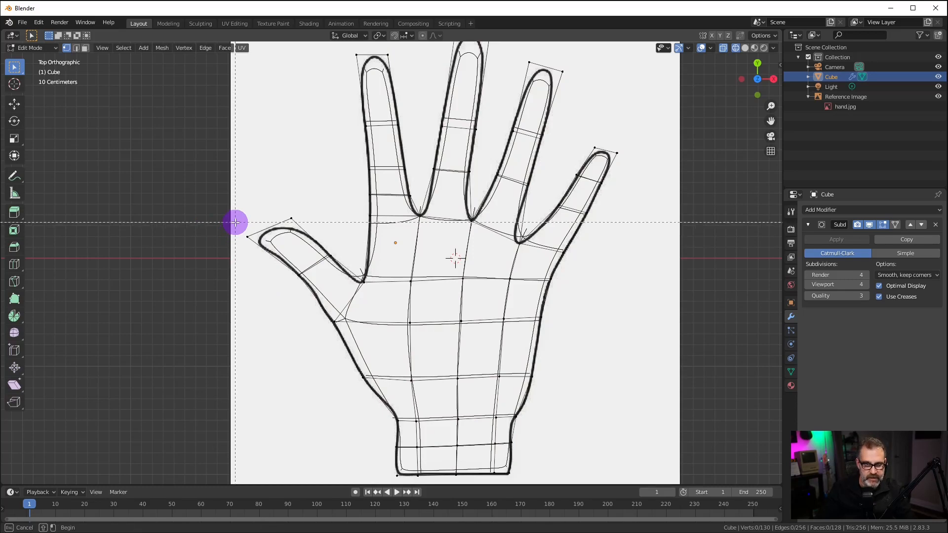
left_click_drag(235, 222, 264, 277)
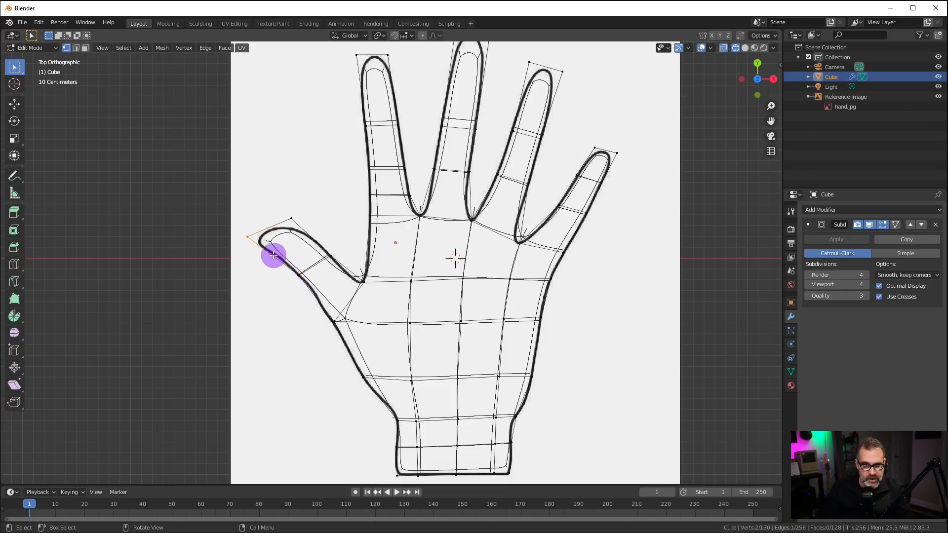
key("g")
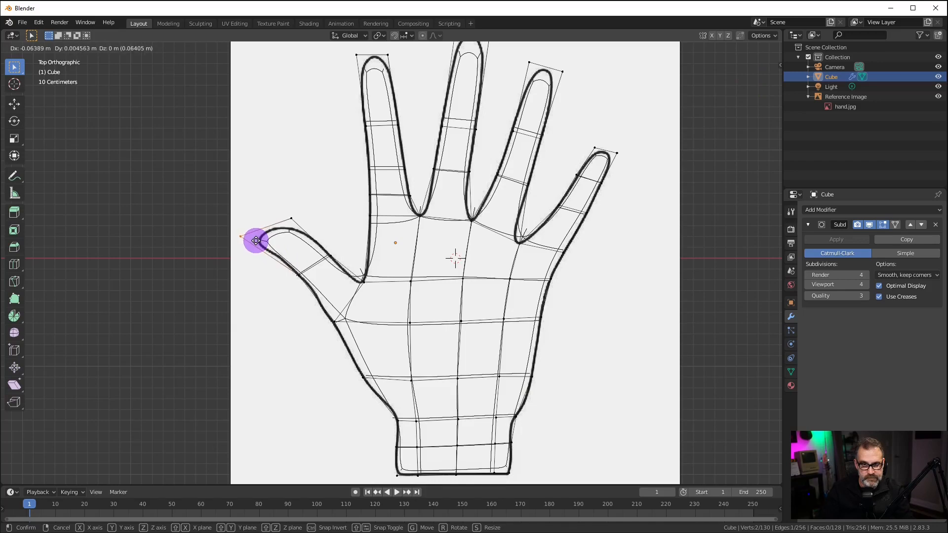
left_click(256, 241)
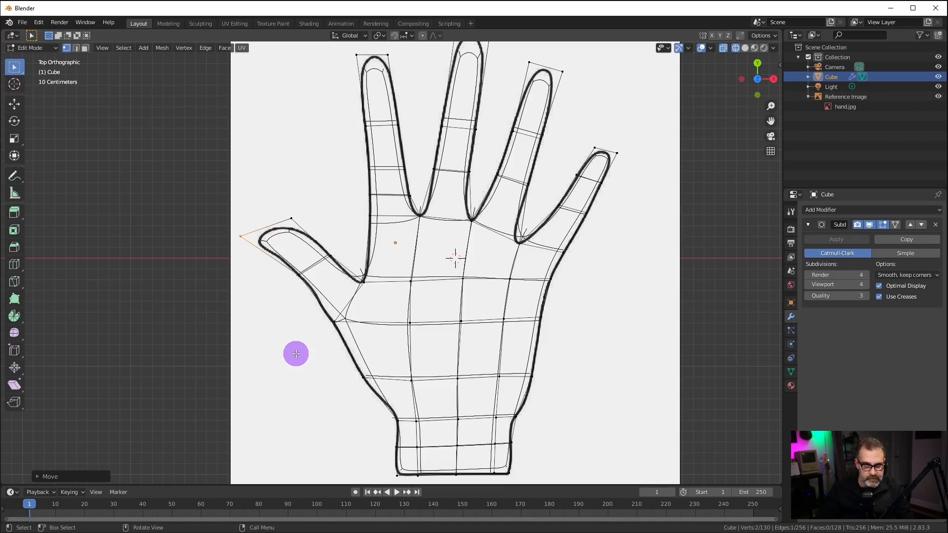
key("a")
key("alt+a")
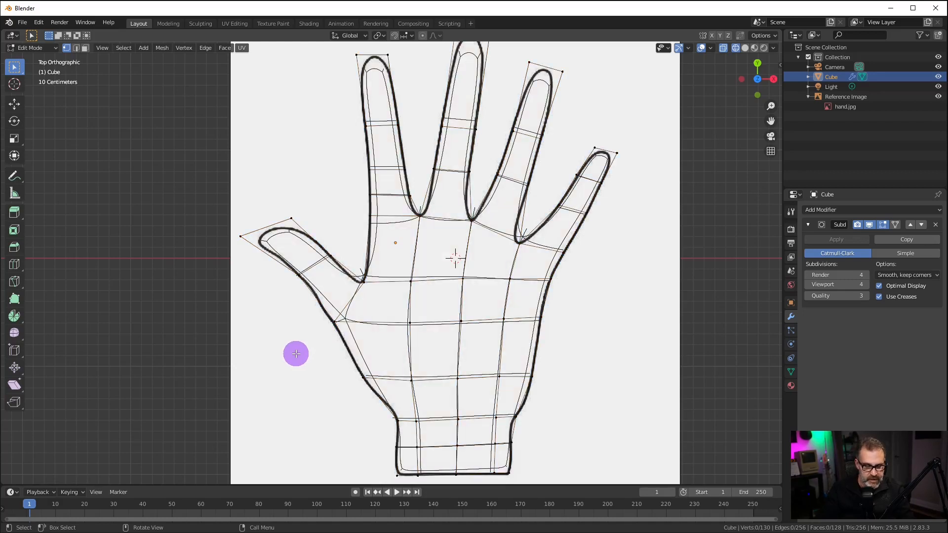
Switch back to Solid shading and view the hand from an angled perspective.
key("z")
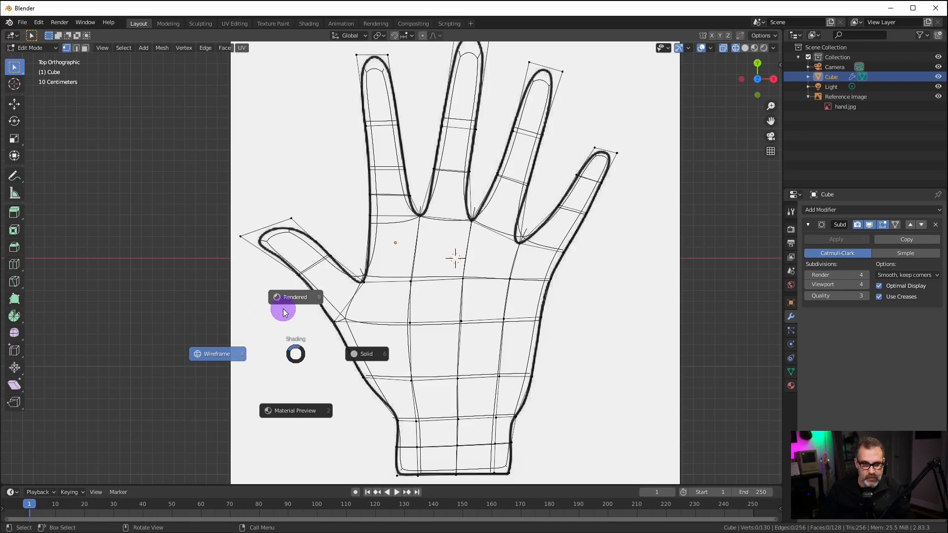
left_click(368, 353)
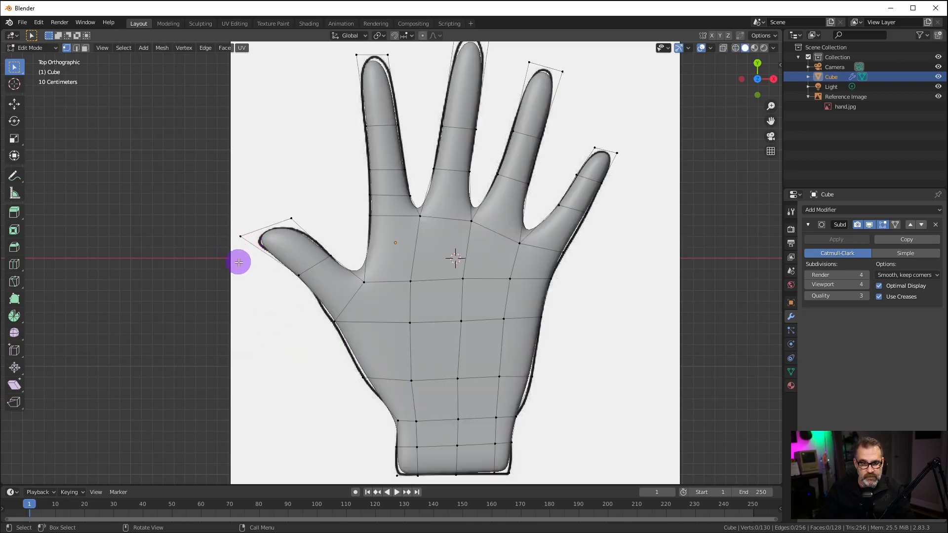
middle_click_drag(266, 335, 297, 307)
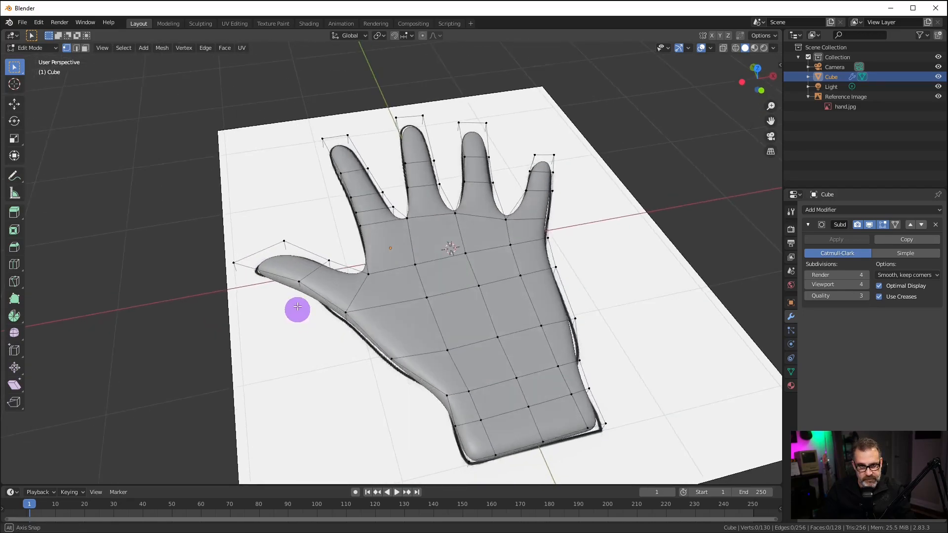